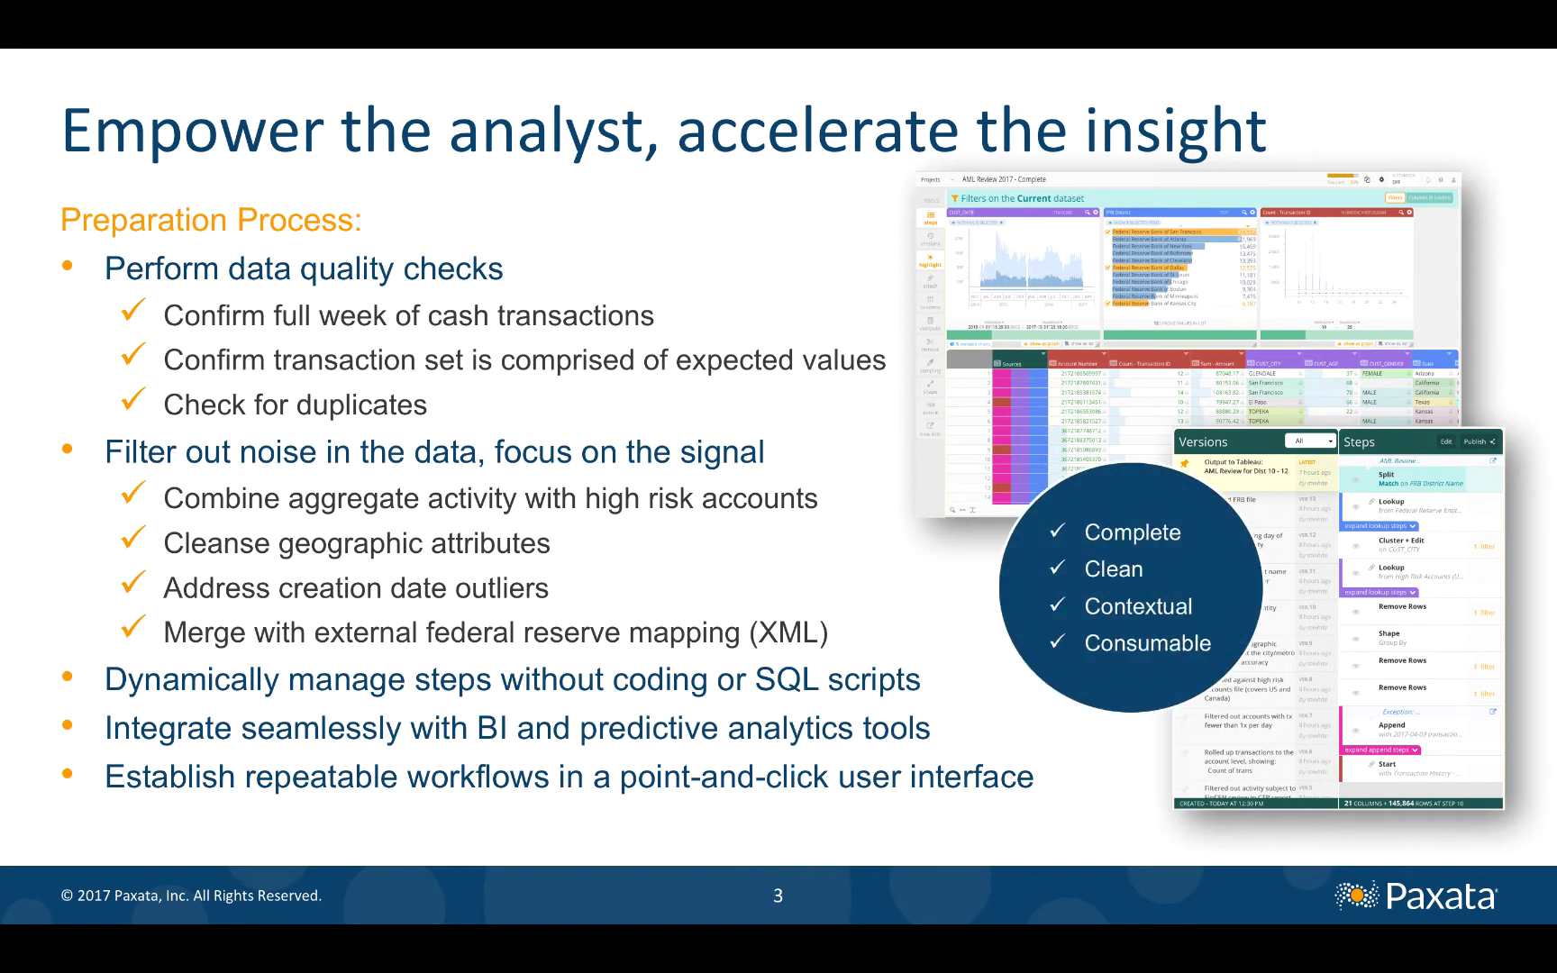
Step: Advance the deck from the 'Empower the analyst, accelerate the insight' slide to 'Watch Paxata in Action'
{"action": "key", "text": "Right"}
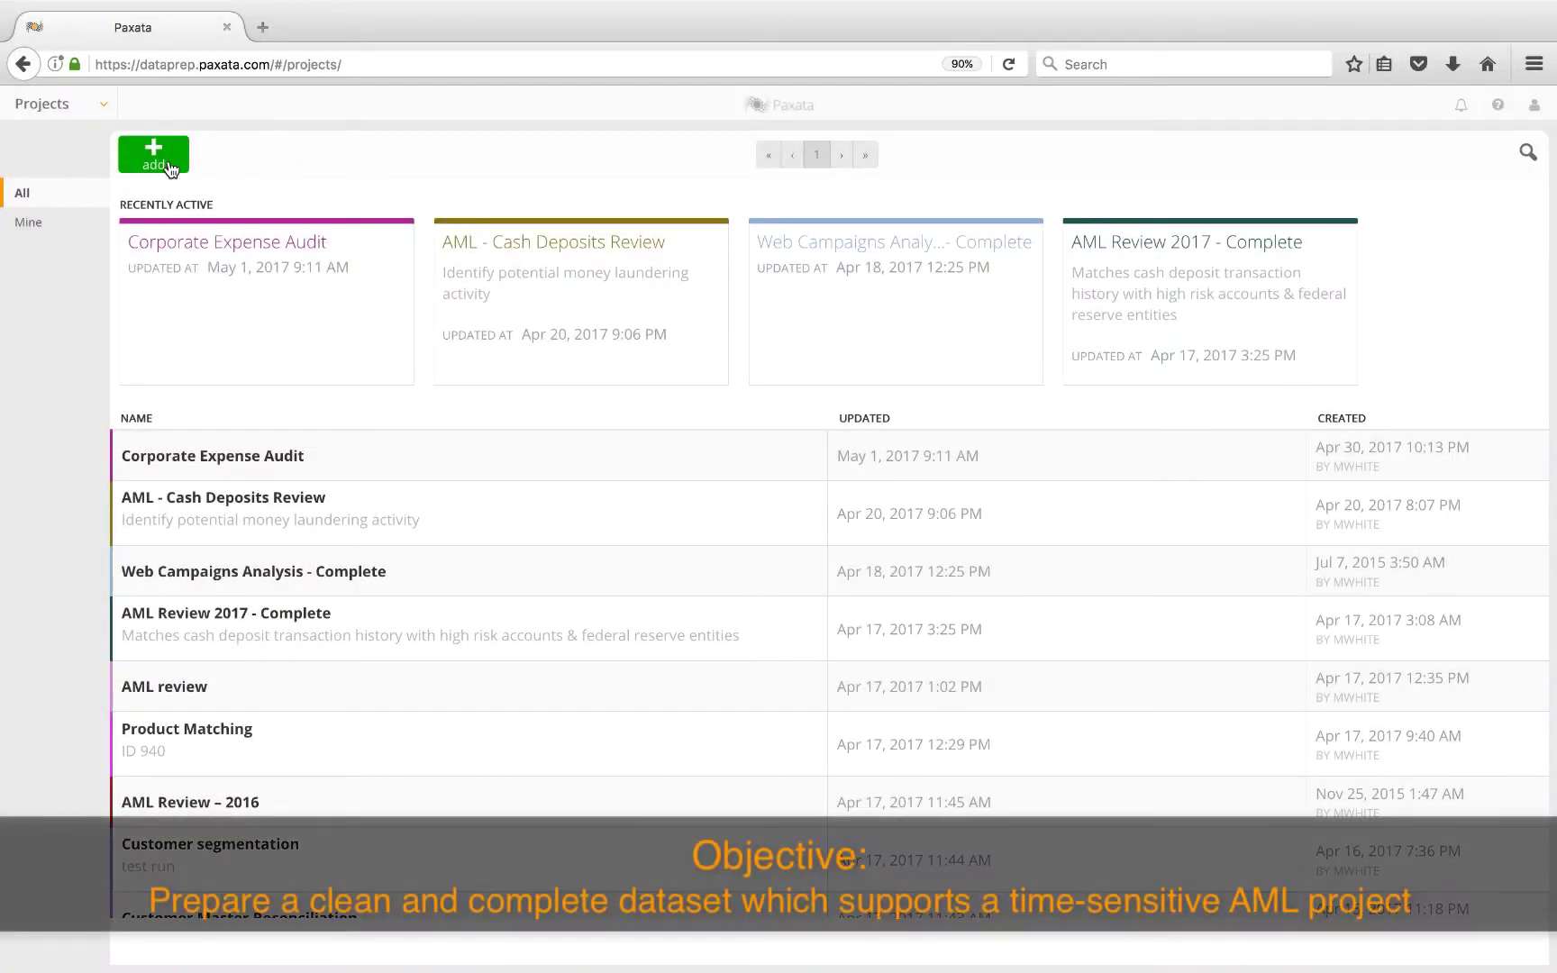
Step: Create and open project 'AML Review - 2017' described as 'Identify potential money laundering activity in key districts'
{"action": "left_click", "coordinate": [167, 167]}
{"action": "type", "text": "AM"}
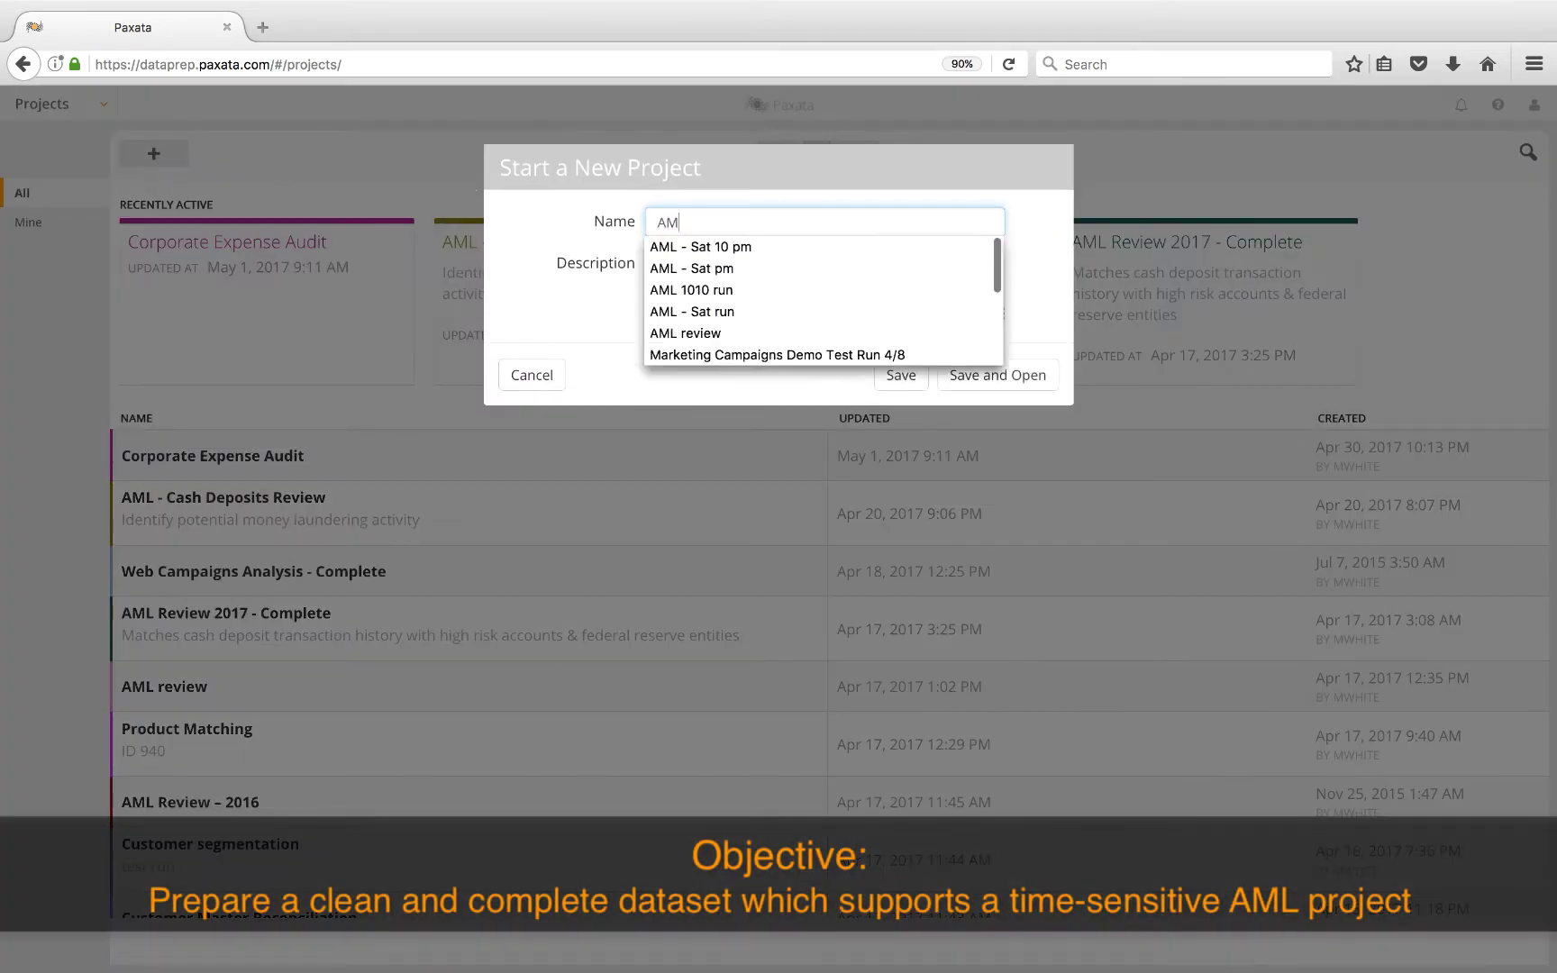
{"action": "type", "text": "L Review - 2017"}
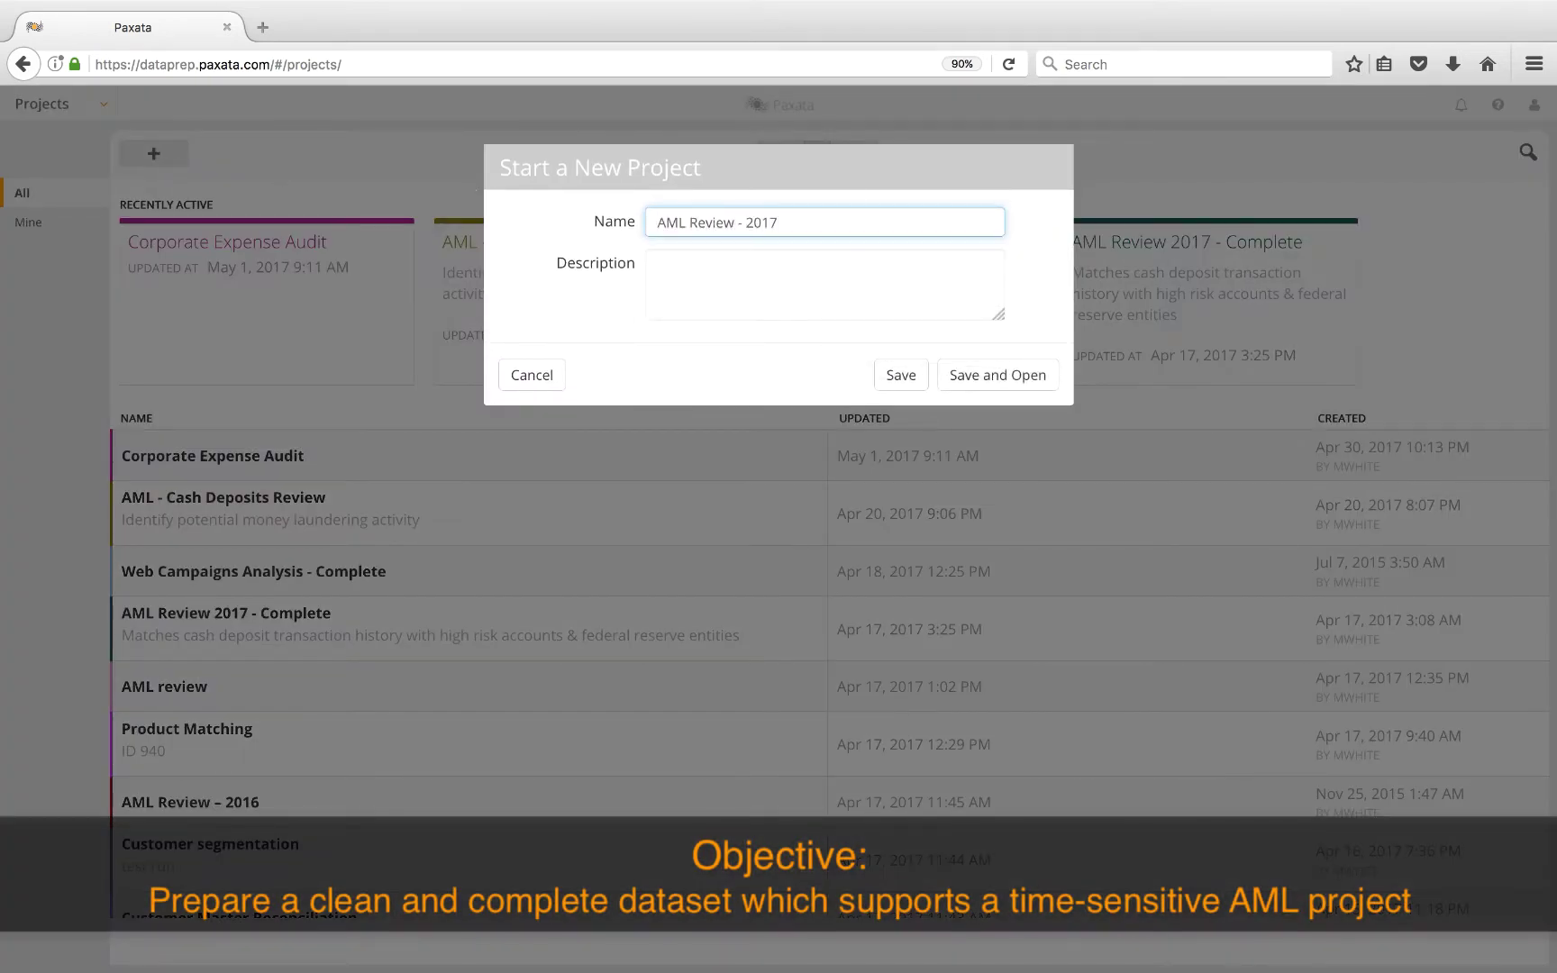
{"action": "left_click", "coordinate": [685, 270]}
{"action": "type", "text": "Identify "}
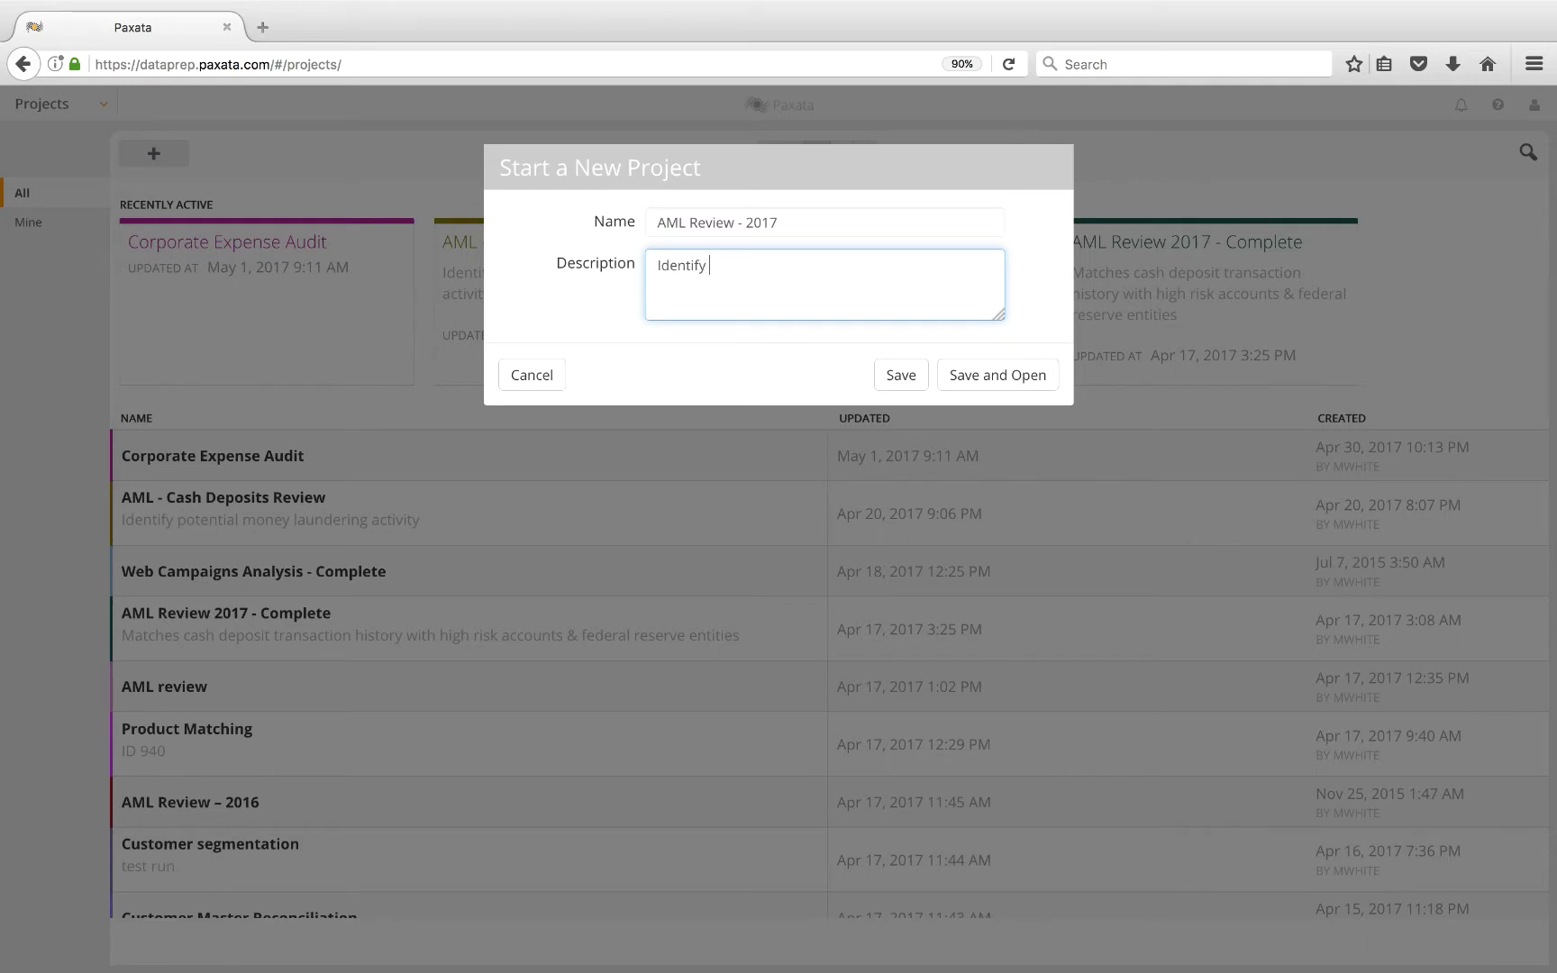
{"action": "type", "text": "potential money laundering activity"}
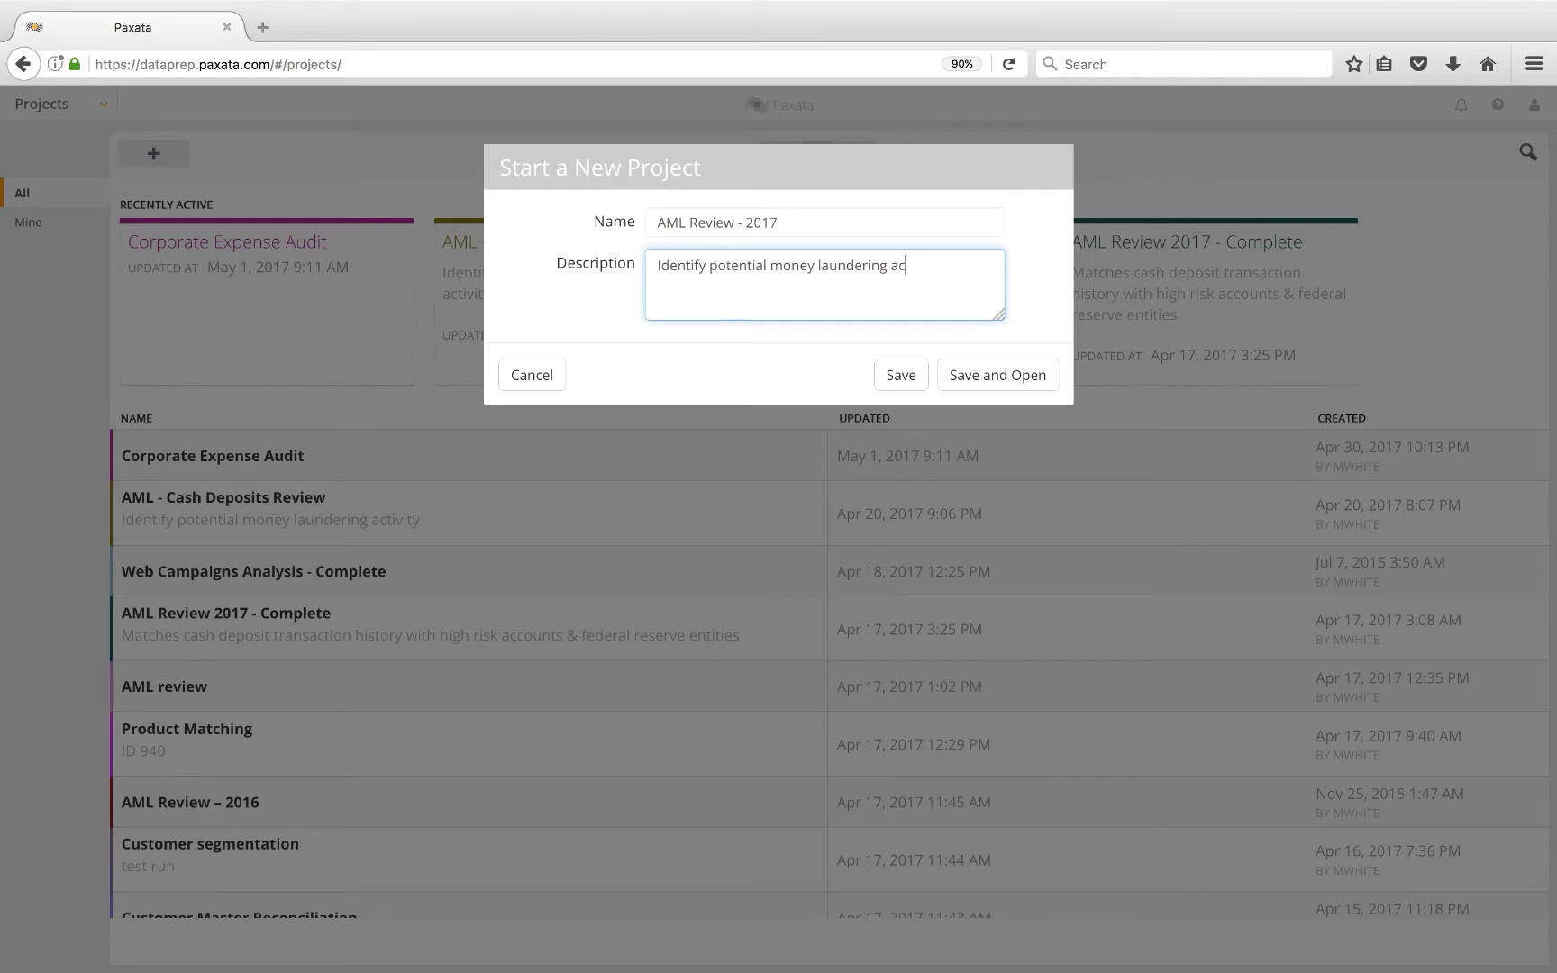
{"action": "type", "text": " in key districts"}
{"action": "left_click", "coordinate": [961, 378]}
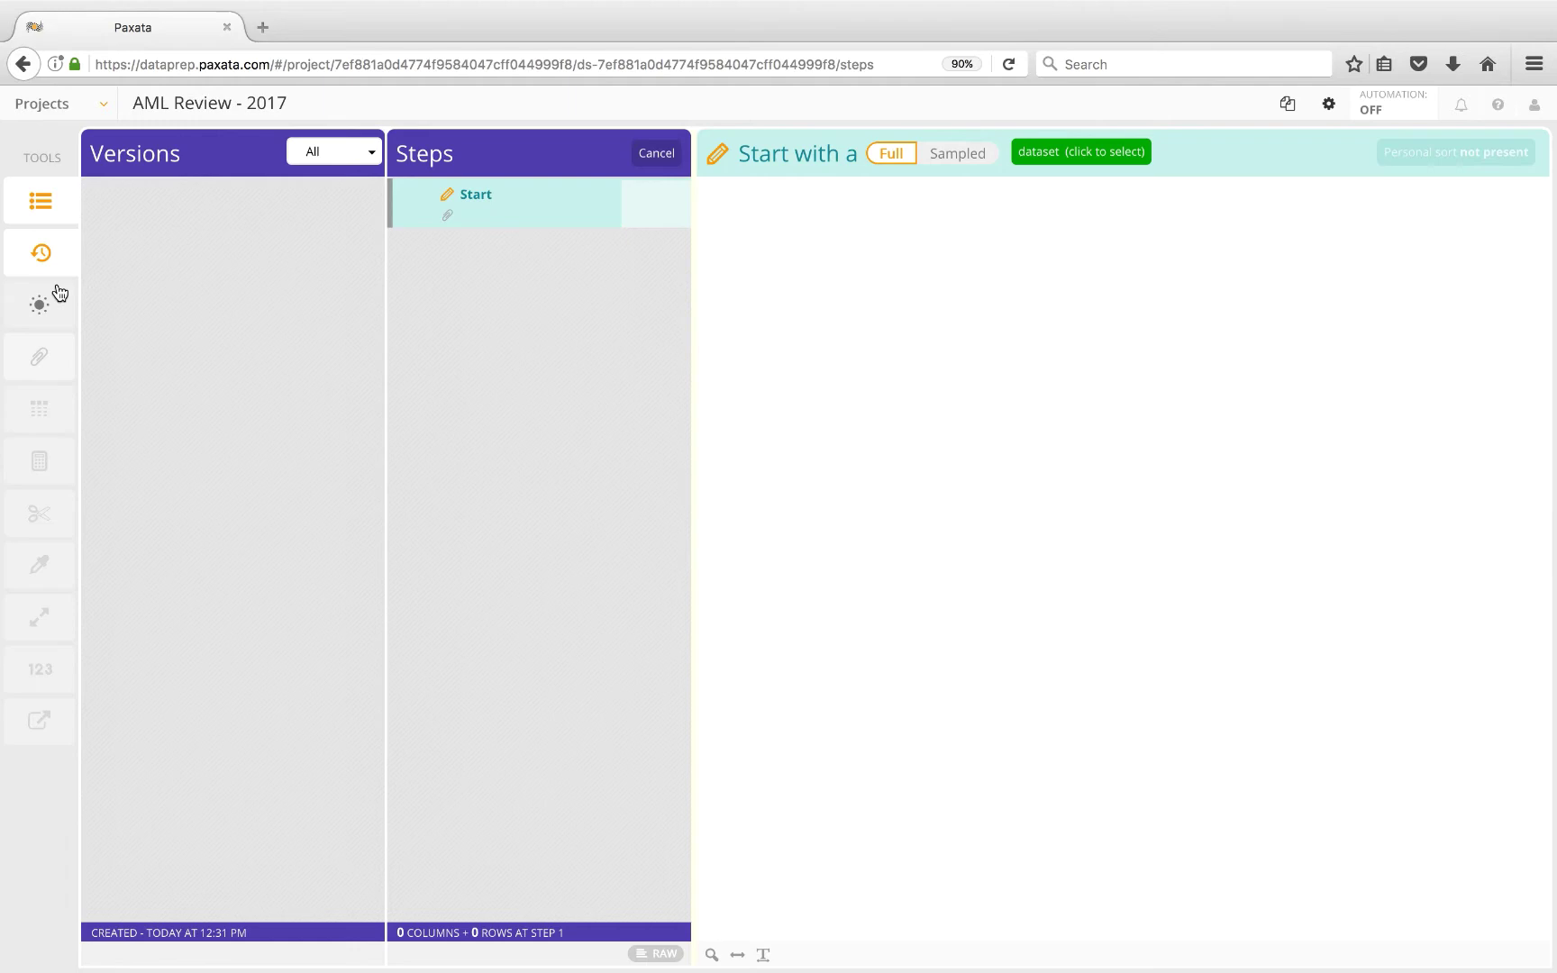
Step: Start the project from the Transaction History - Cash Deposits dataset, found by searching 'transaction history'
{"action": "left_click", "coordinate": [40, 254]}
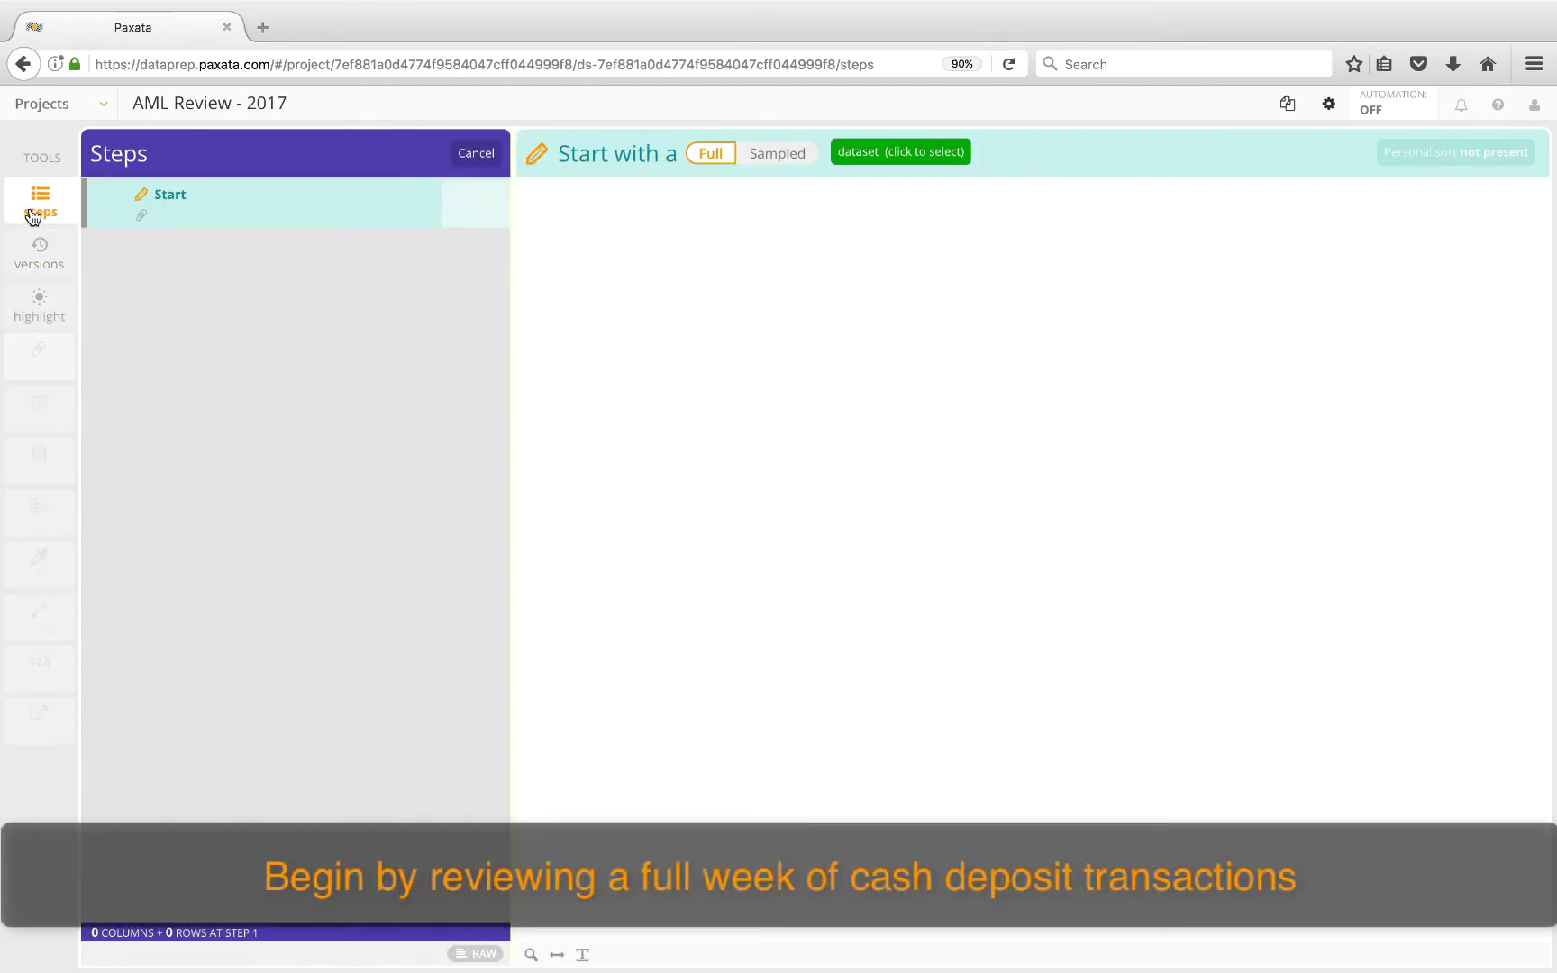
{"action": "left_click", "coordinate": [870, 158]}
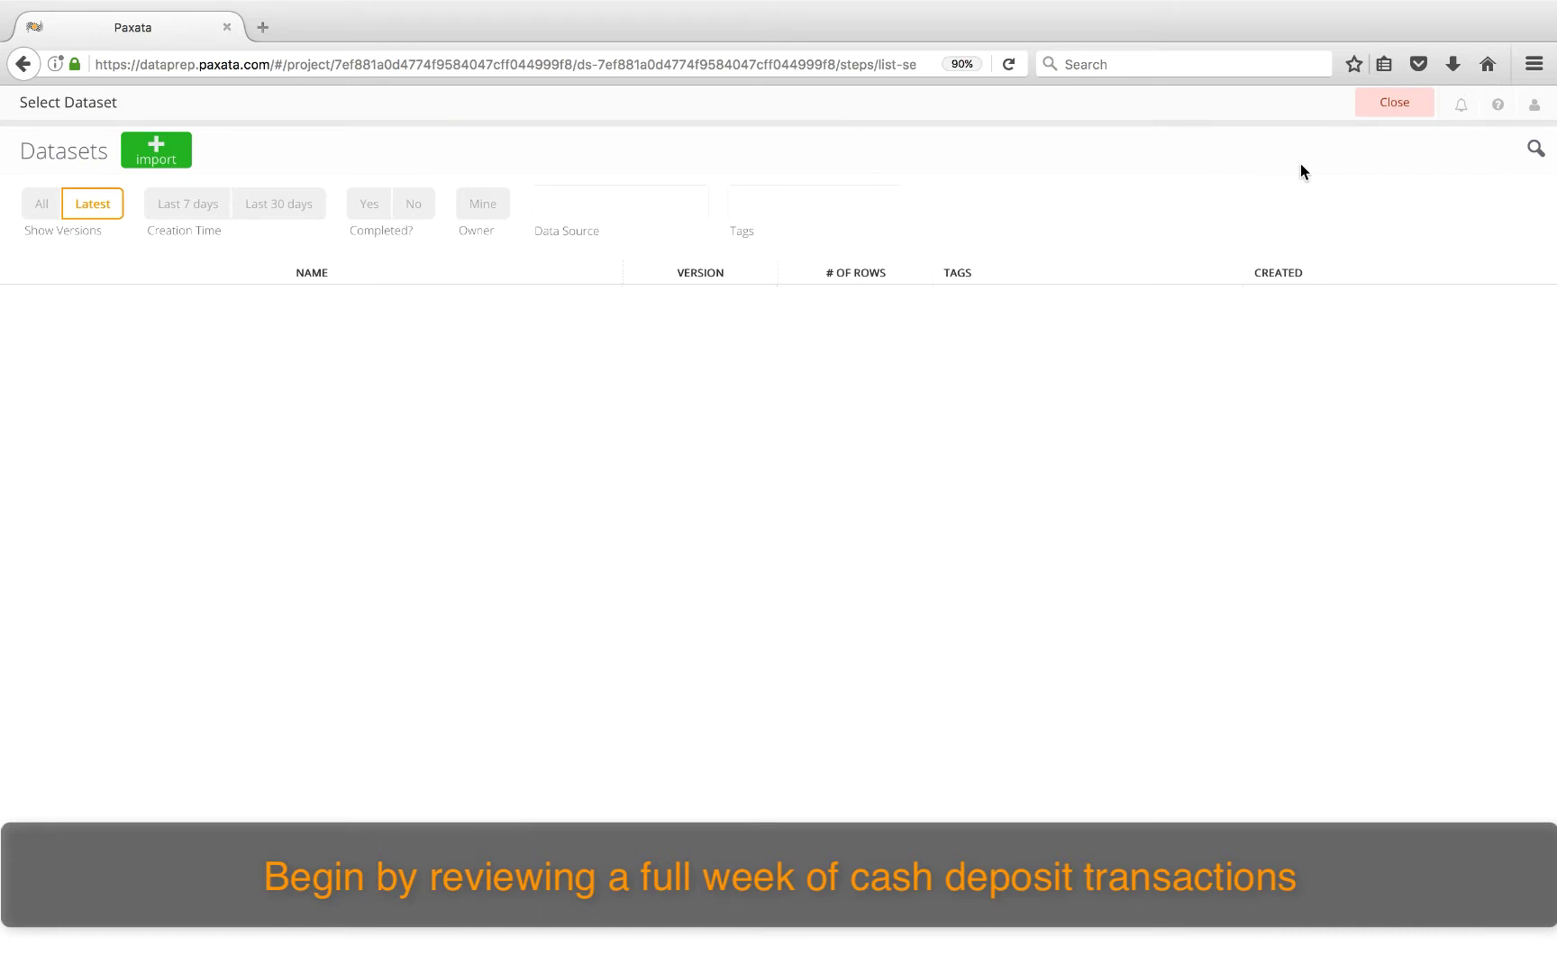
{"action": "left_click", "coordinate": [1537, 150]}
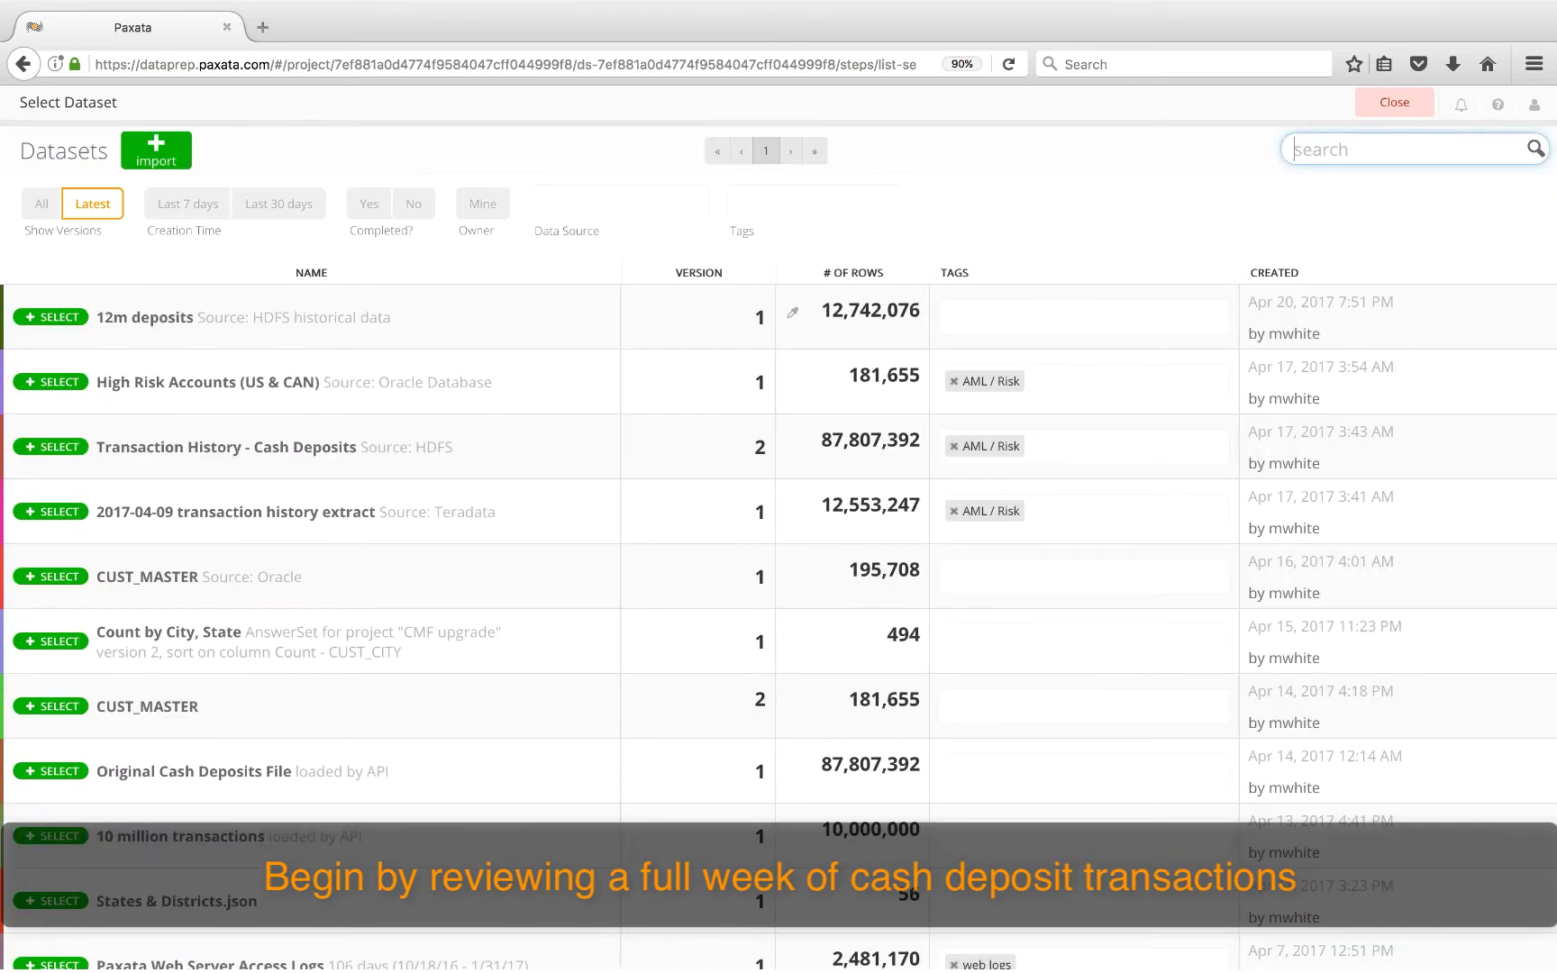
{"action": "type", "text": "transaction history"}
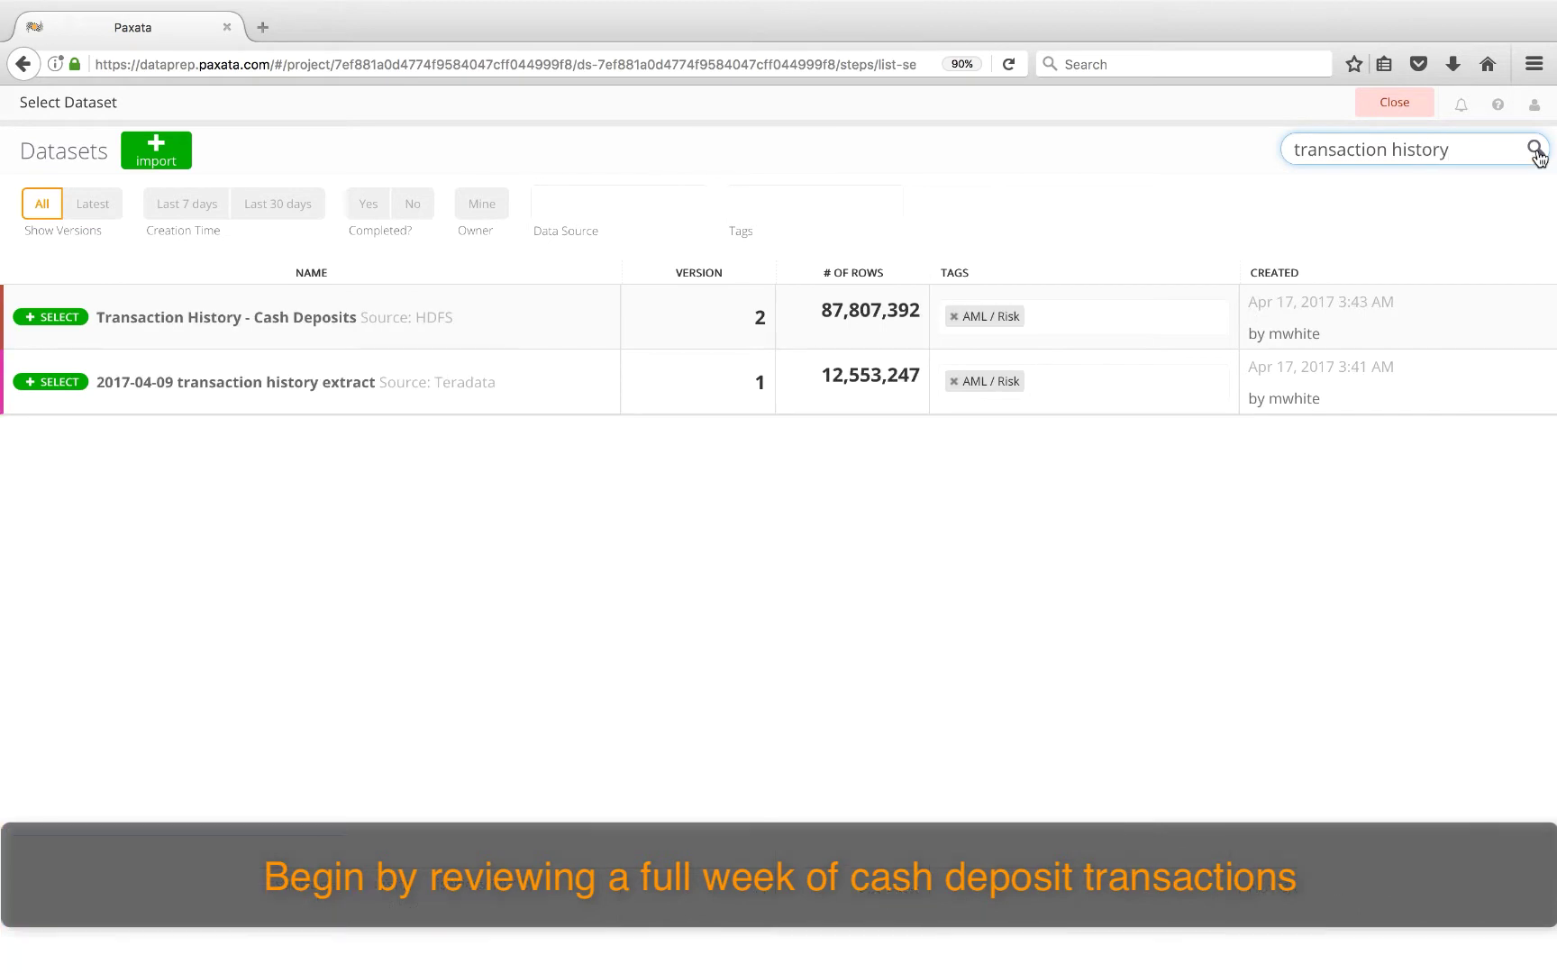
{"action": "left_click", "coordinate": [65, 320]}
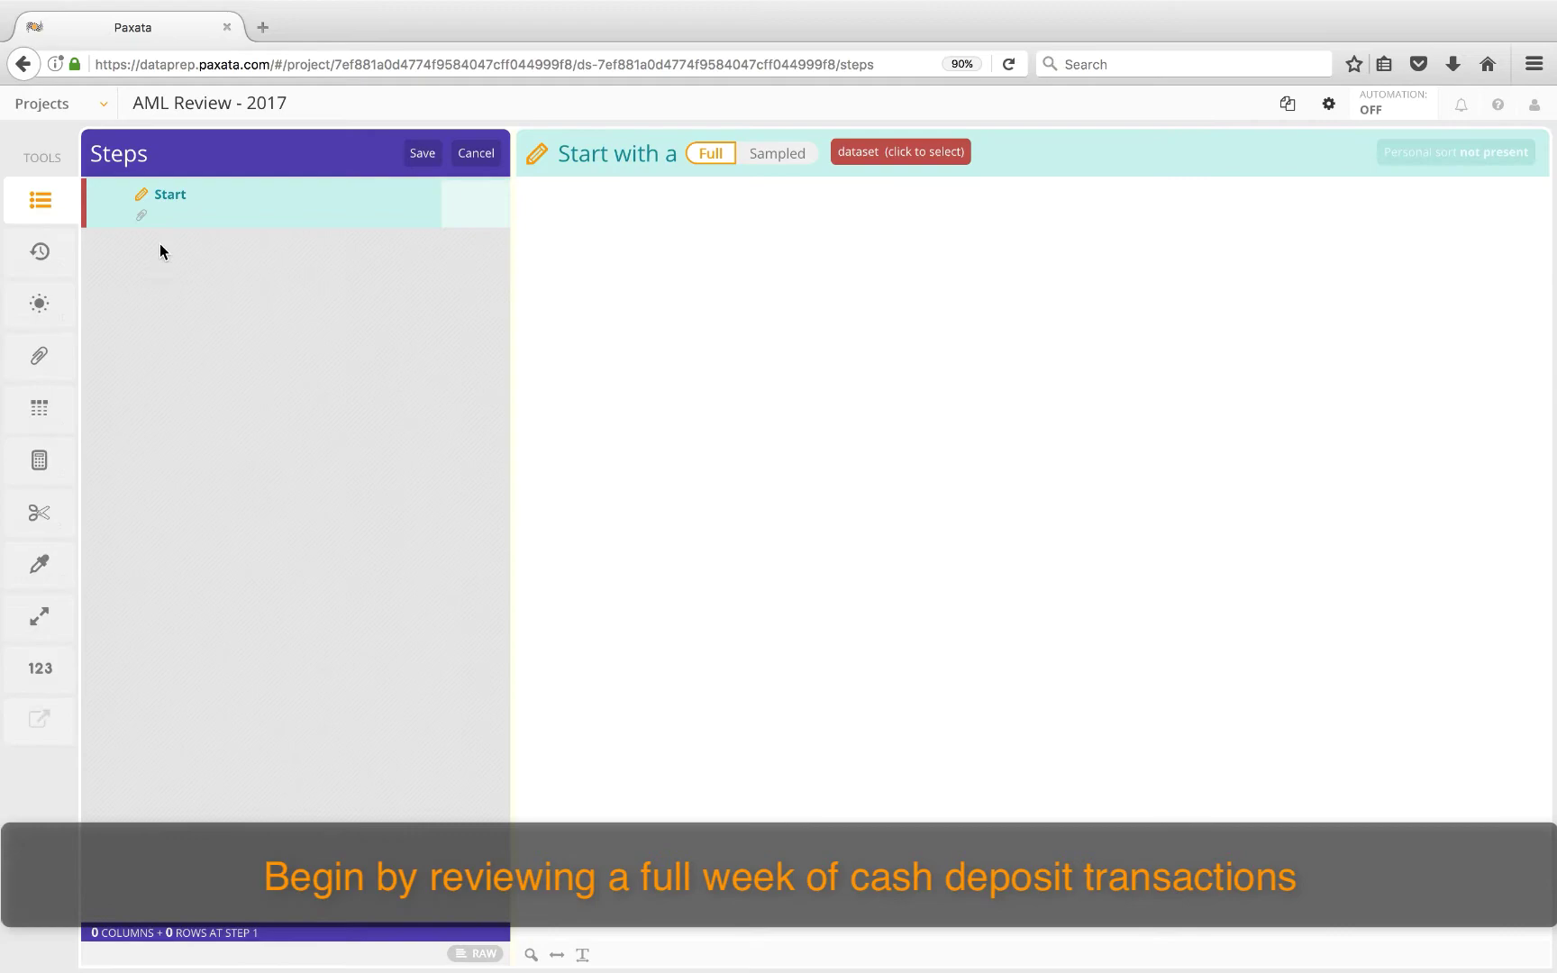
Step: Save the Cash Deposits starting step and colour the grid by value patterns and numeric ranges
{"action": "left_click", "coordinate": [40, 200]}
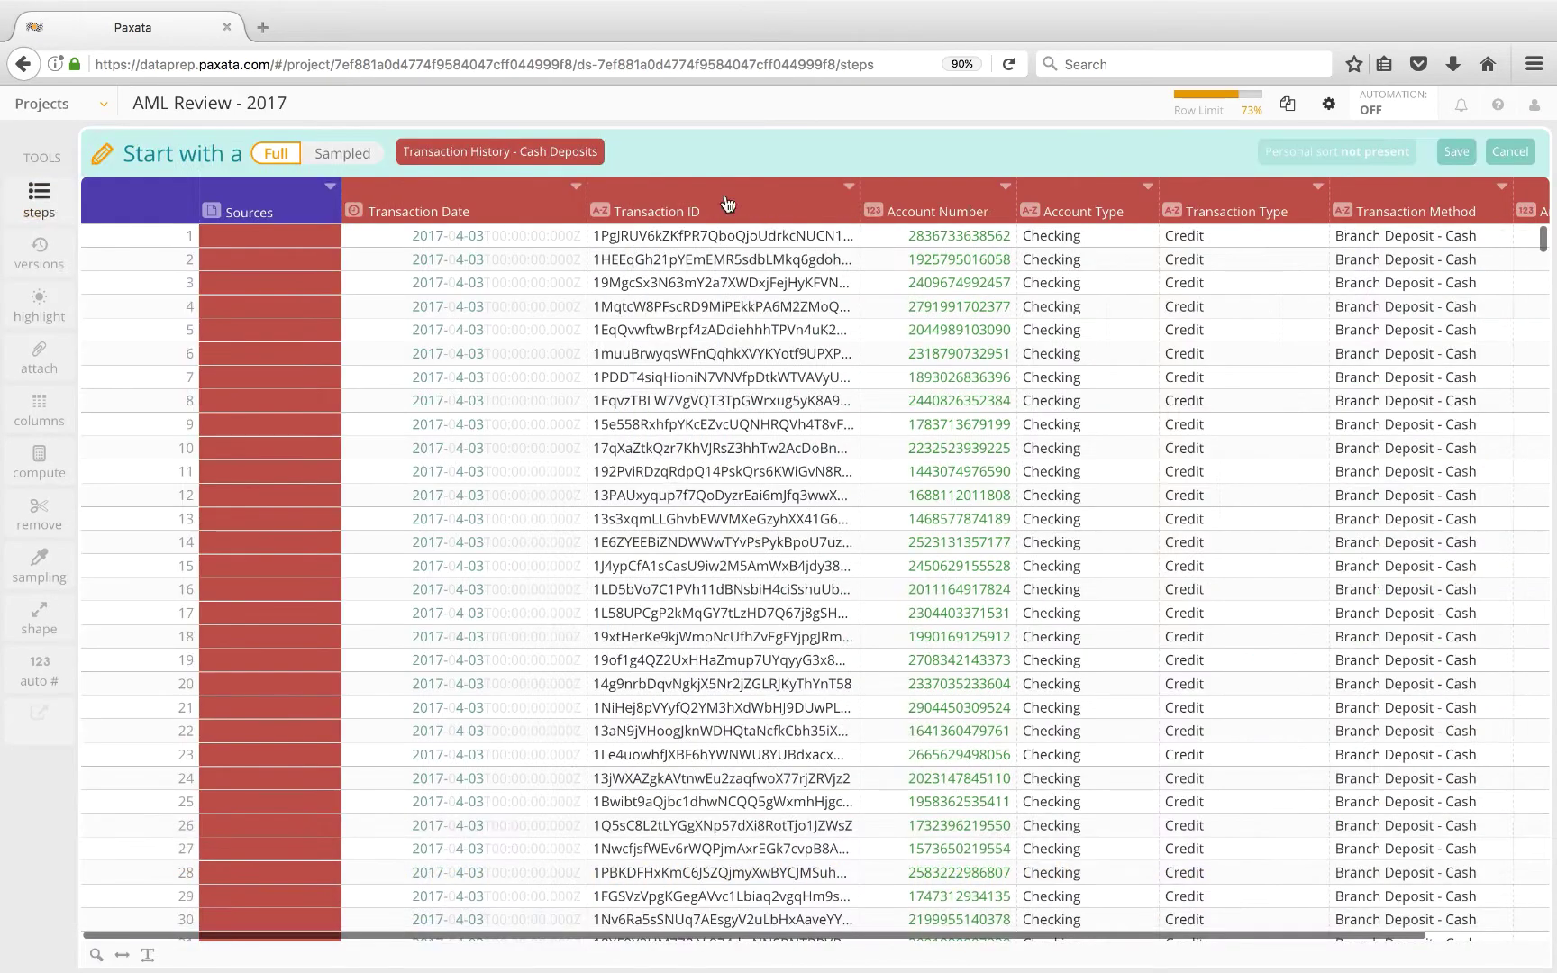
{"action": "left_click", "coordinate": [1455, 153]}
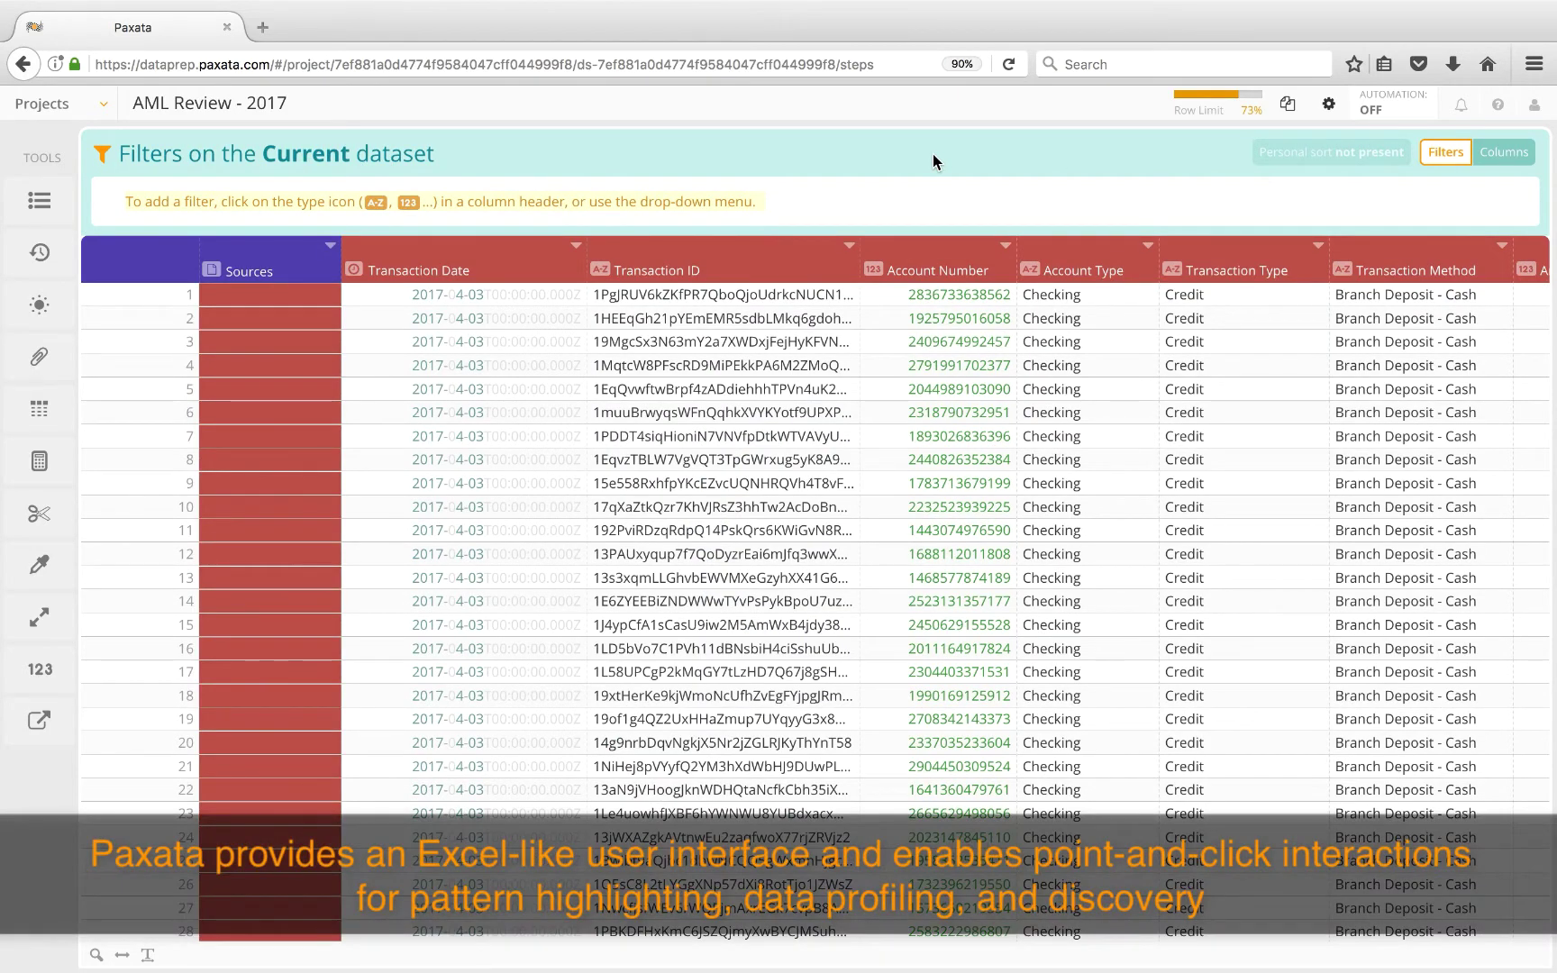
{"action": "left_click", "coordinate": [39, 304]}
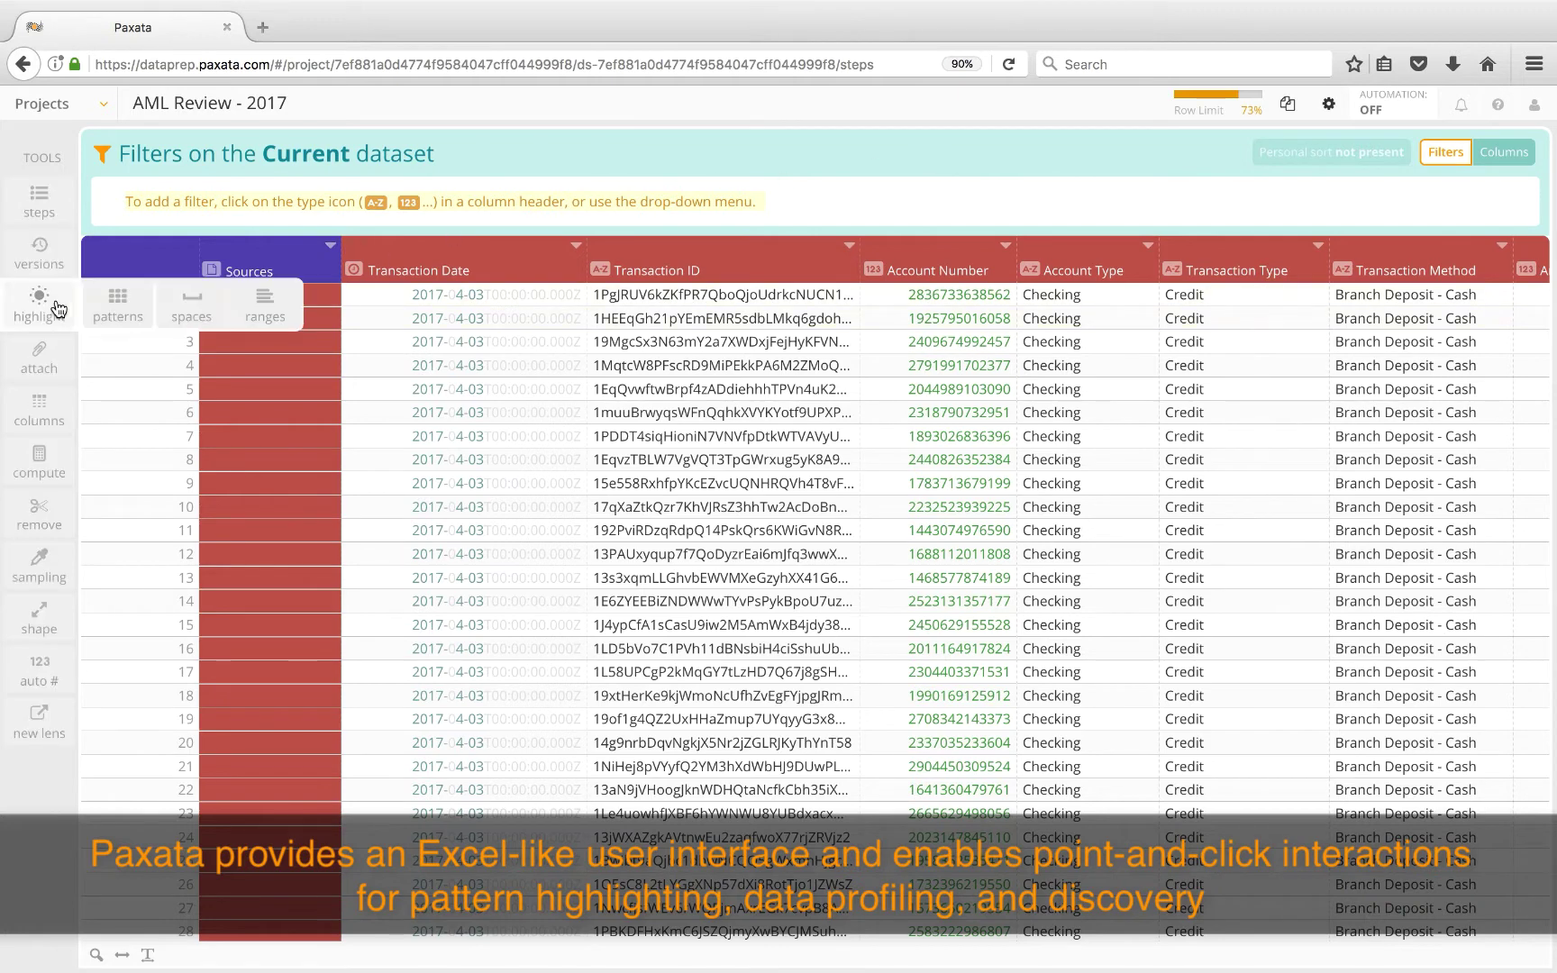
{"action": "left_click", "coordinate": [118, 304]}
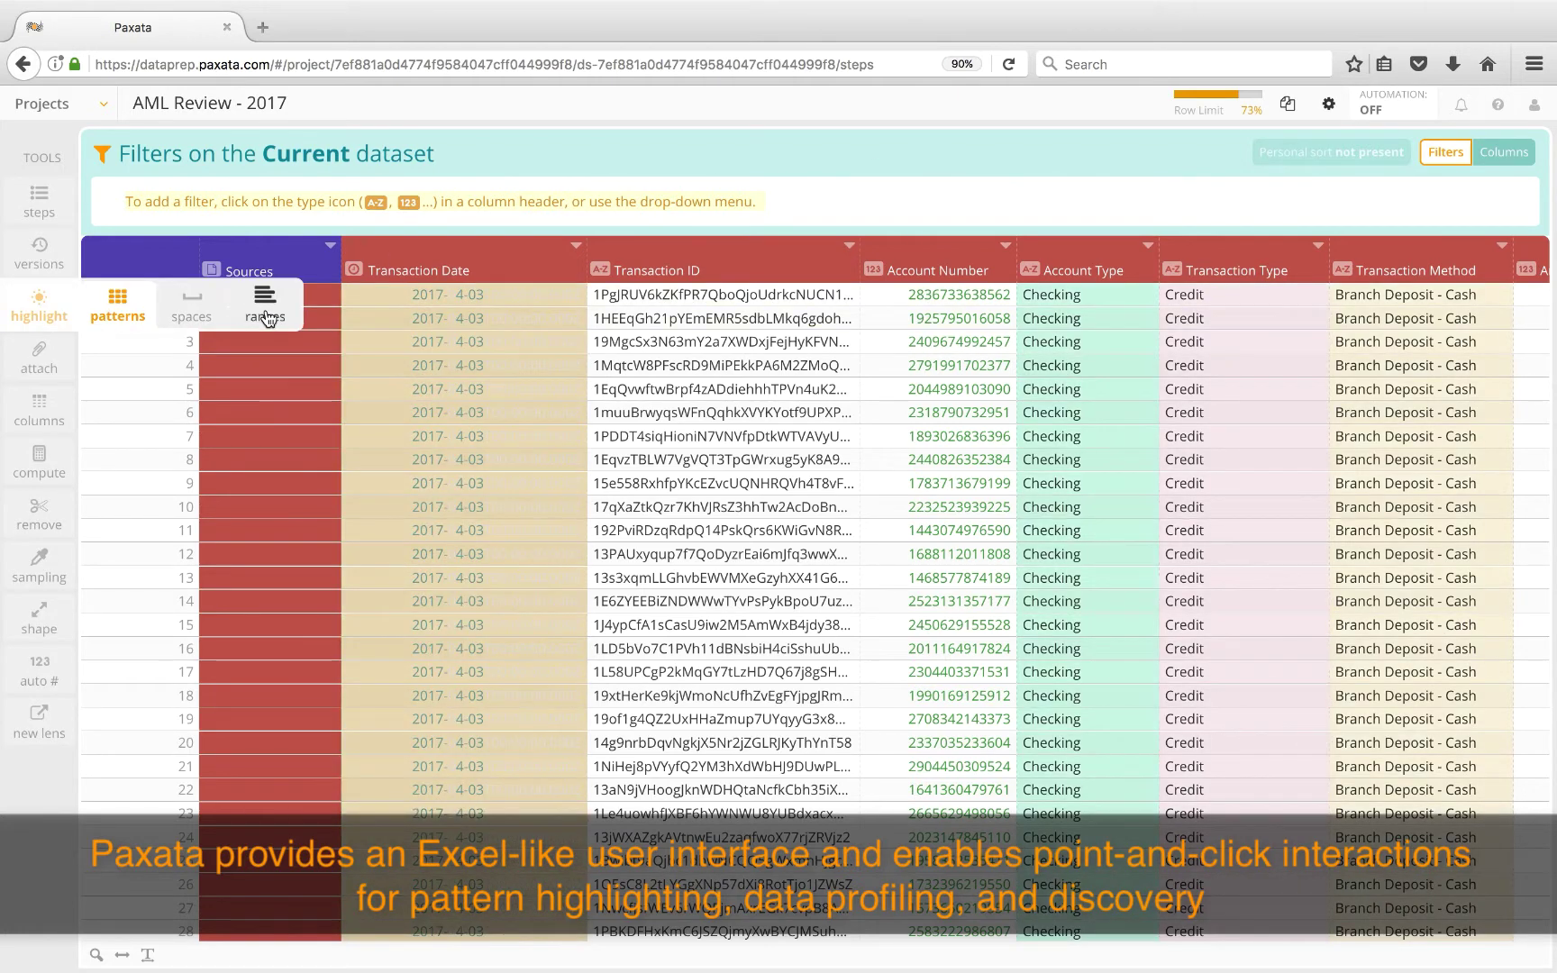
{"action": "left_click", "coordinate": [263, 306]}
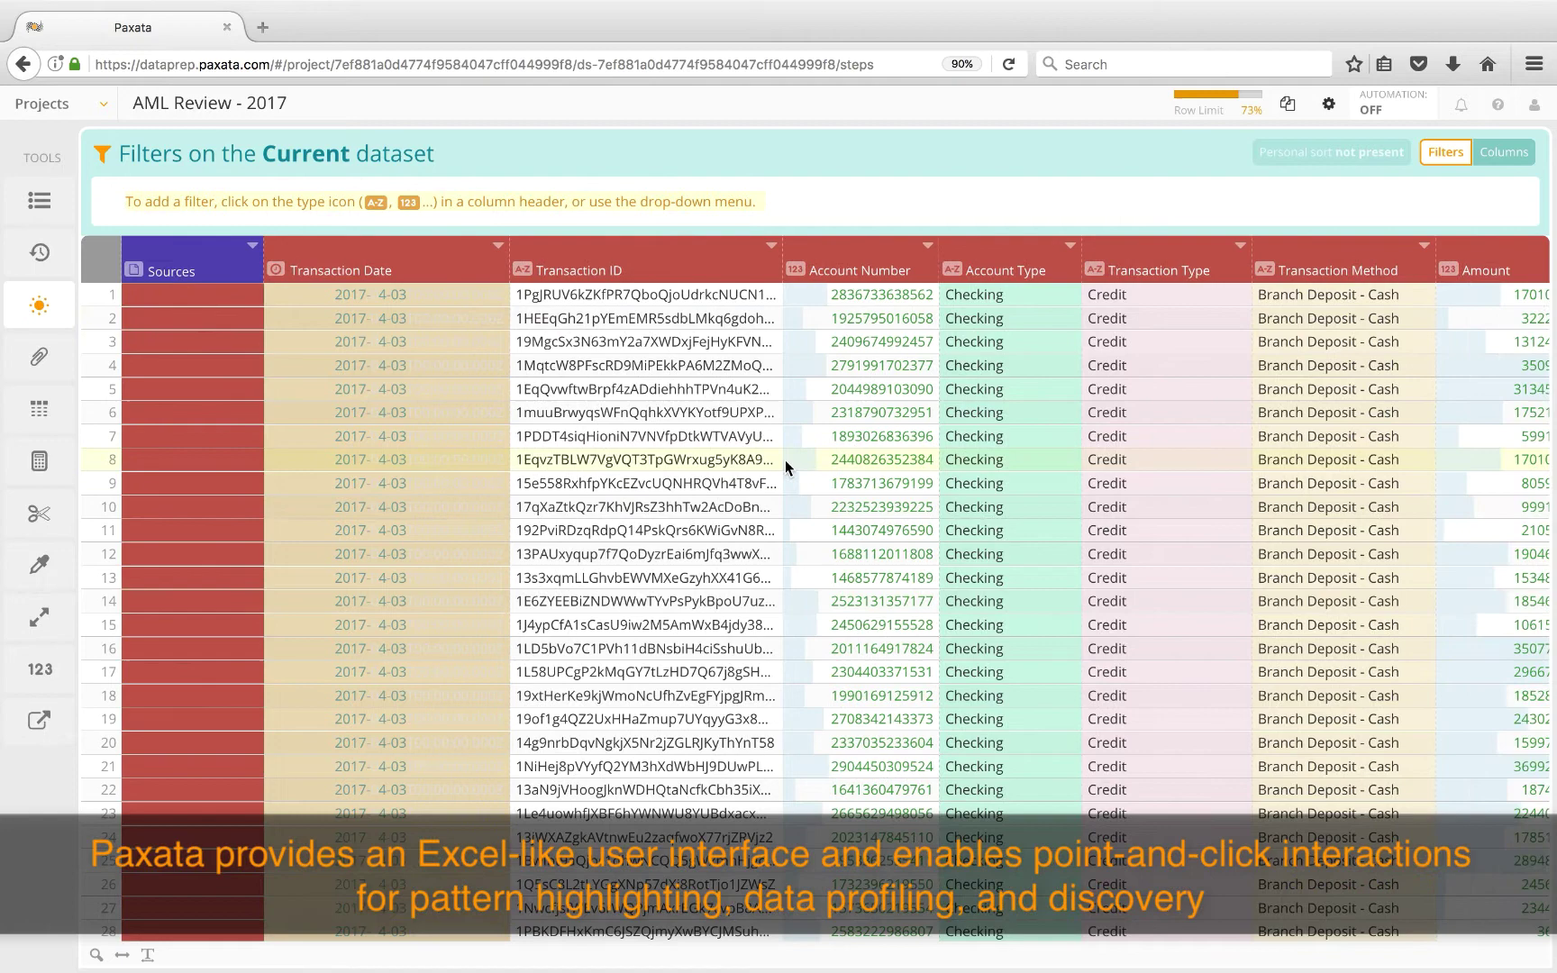
{"action": "scroll", "coordinate": [785, 459], "scroll_direction": "right", "scroll_amount": 1}
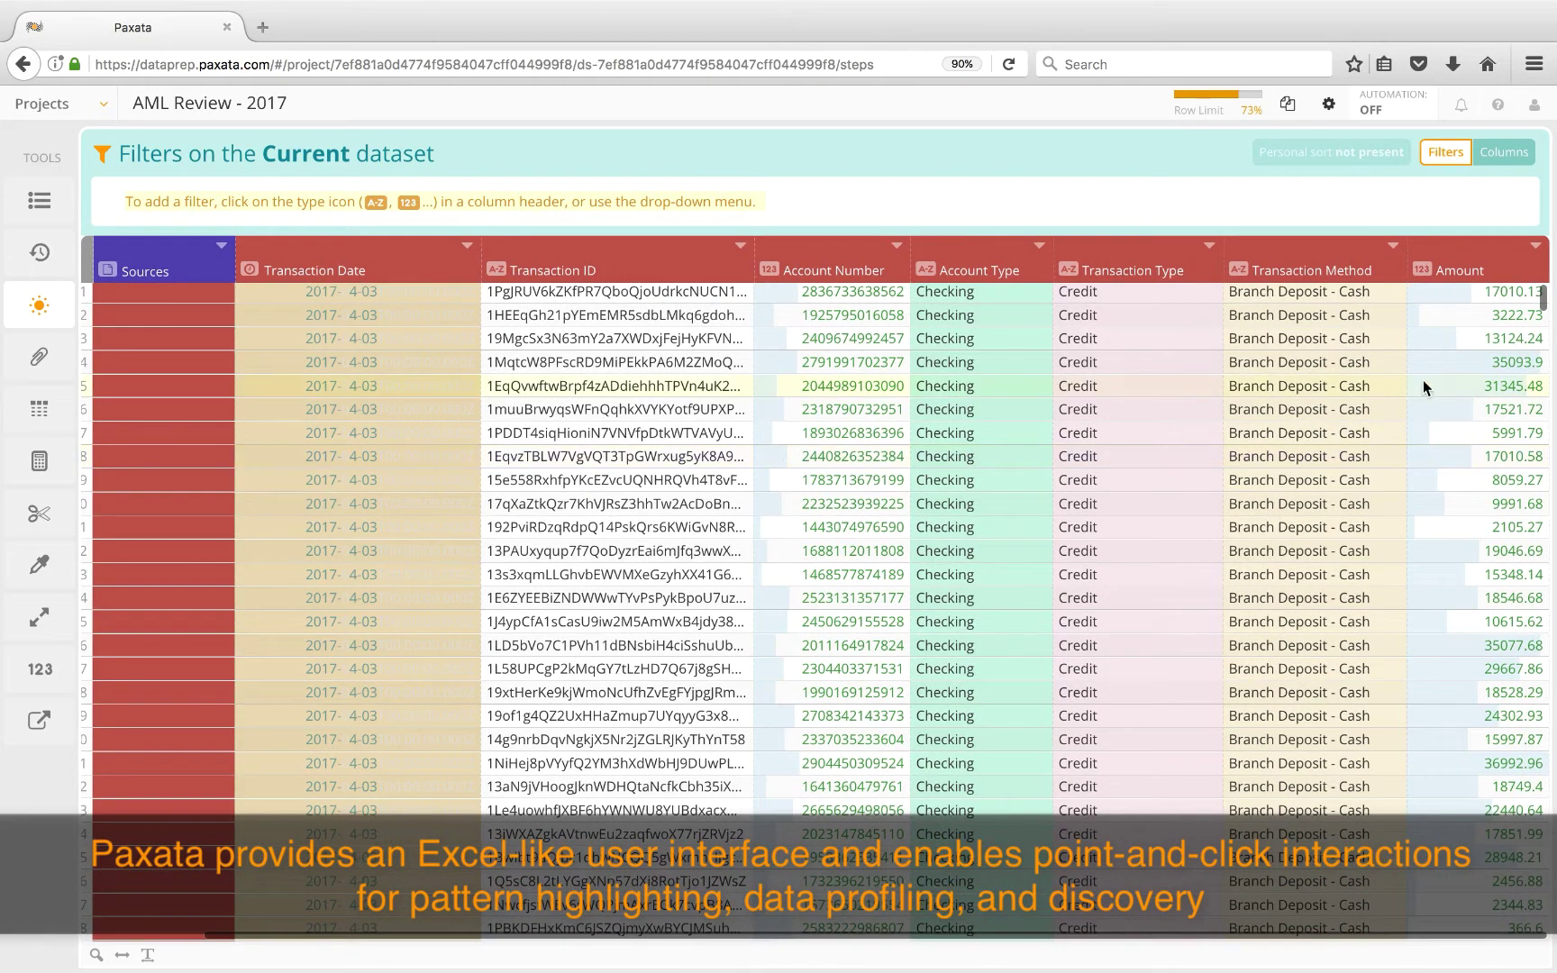
{"action": "scroll", "coordinate": [1424, 388], "scroll_direction": "left", "scroll_amount": 1}
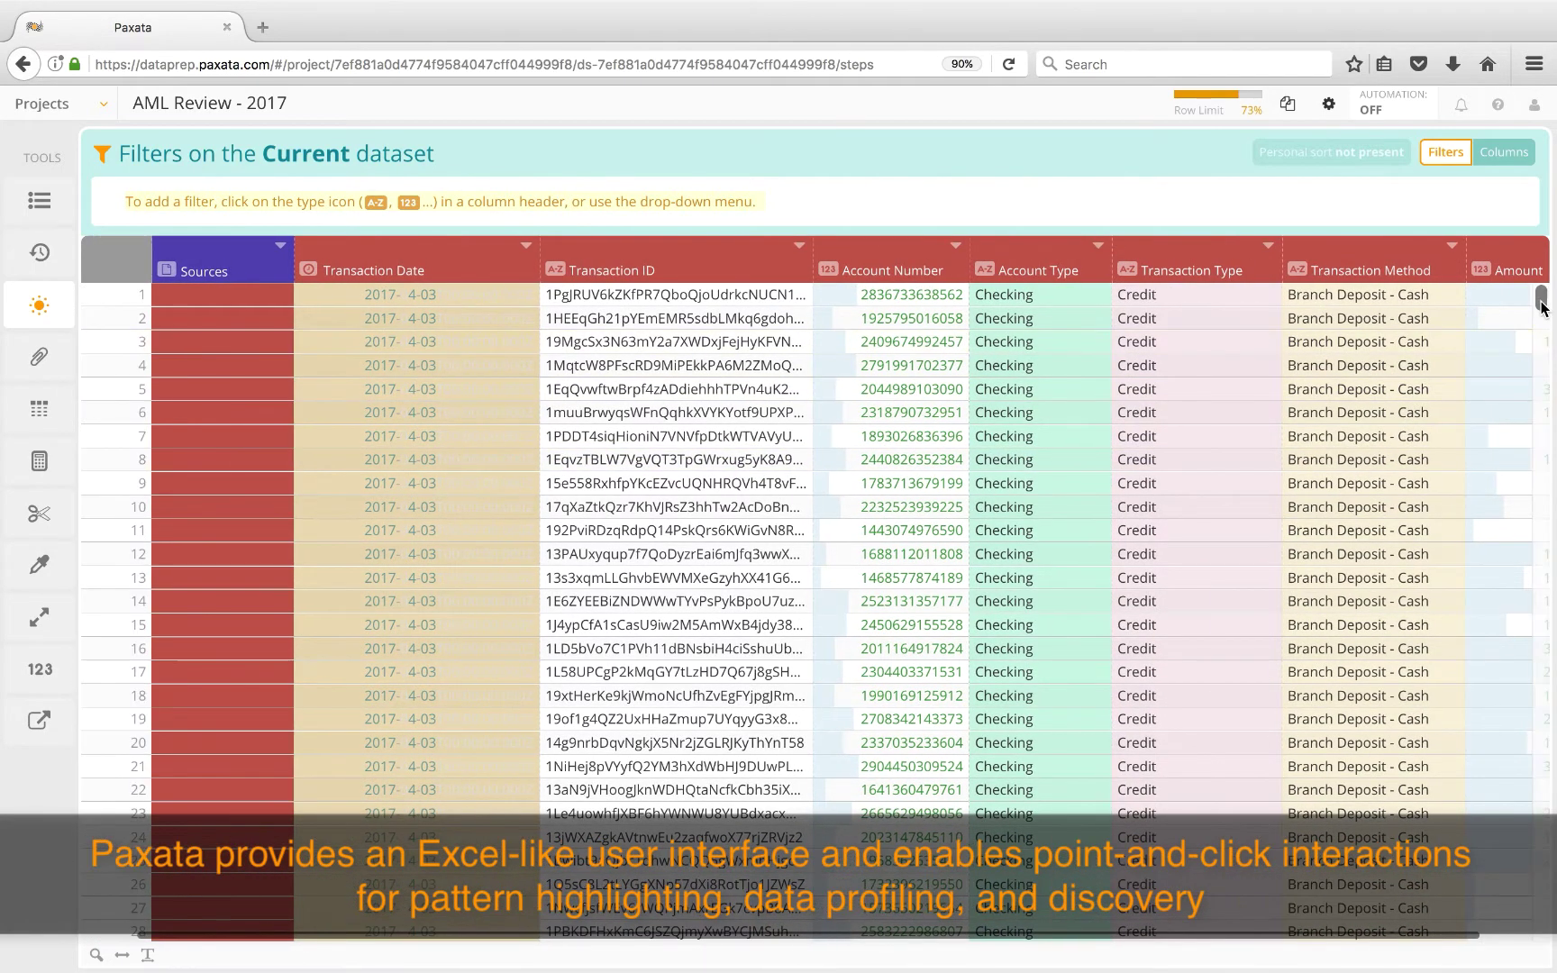
{"action": "left_click_drag", "start_coordinate": [1540, 306], "coordinate": [1542, 595]}
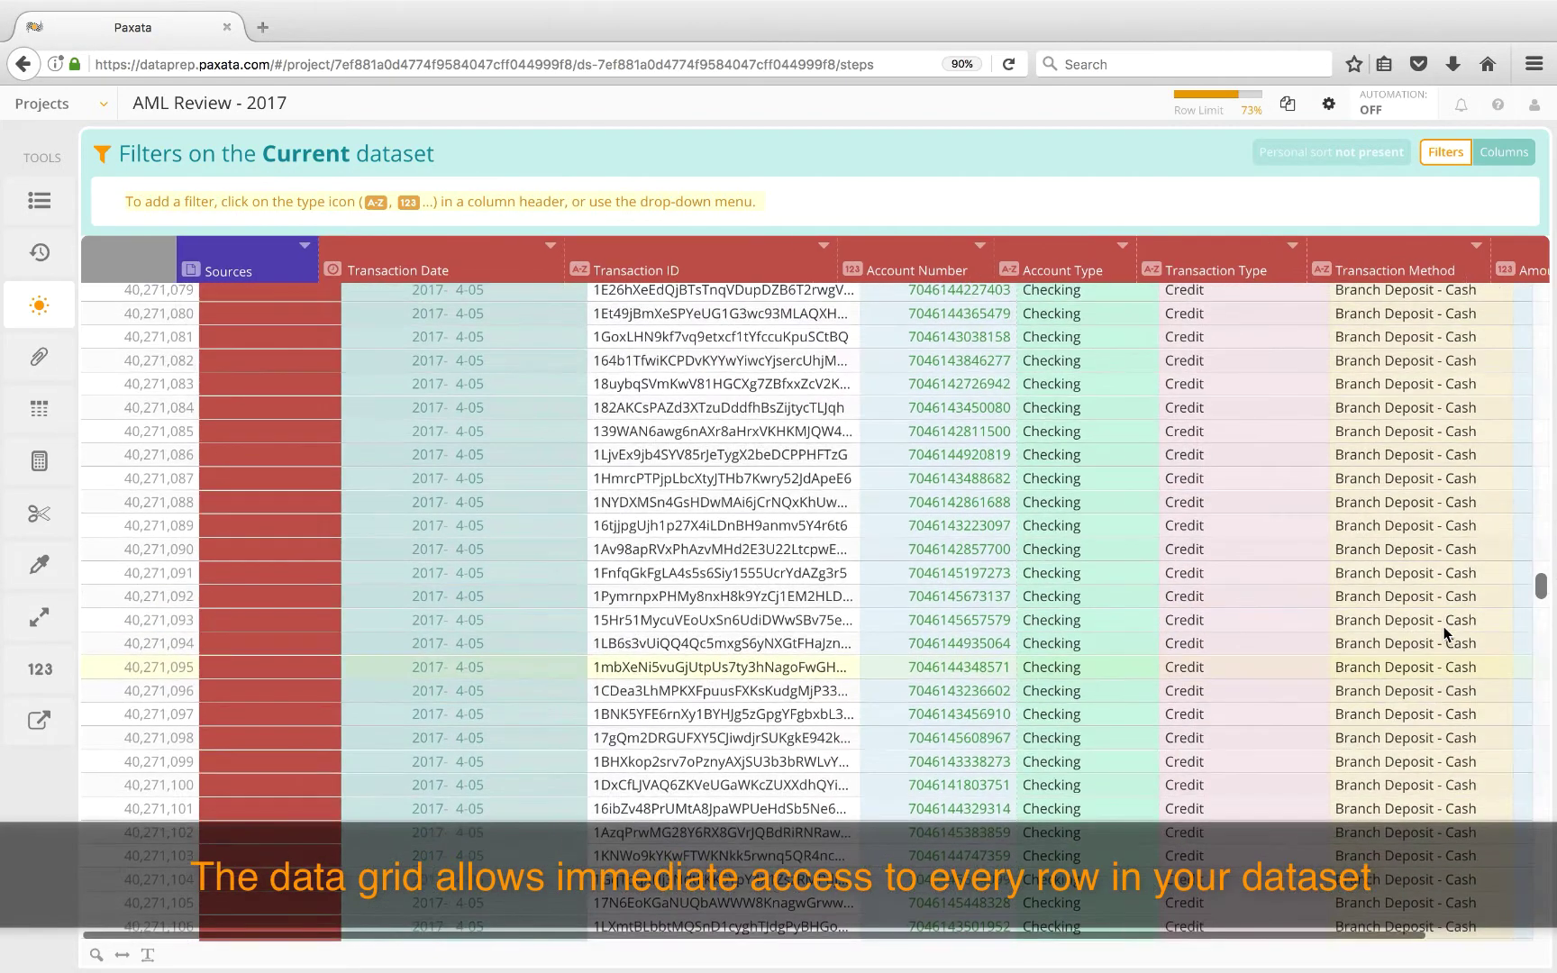
{"action": "left_click_drag", "start_coordinate": [1543, 591], "coordinate": [1535, 939]}
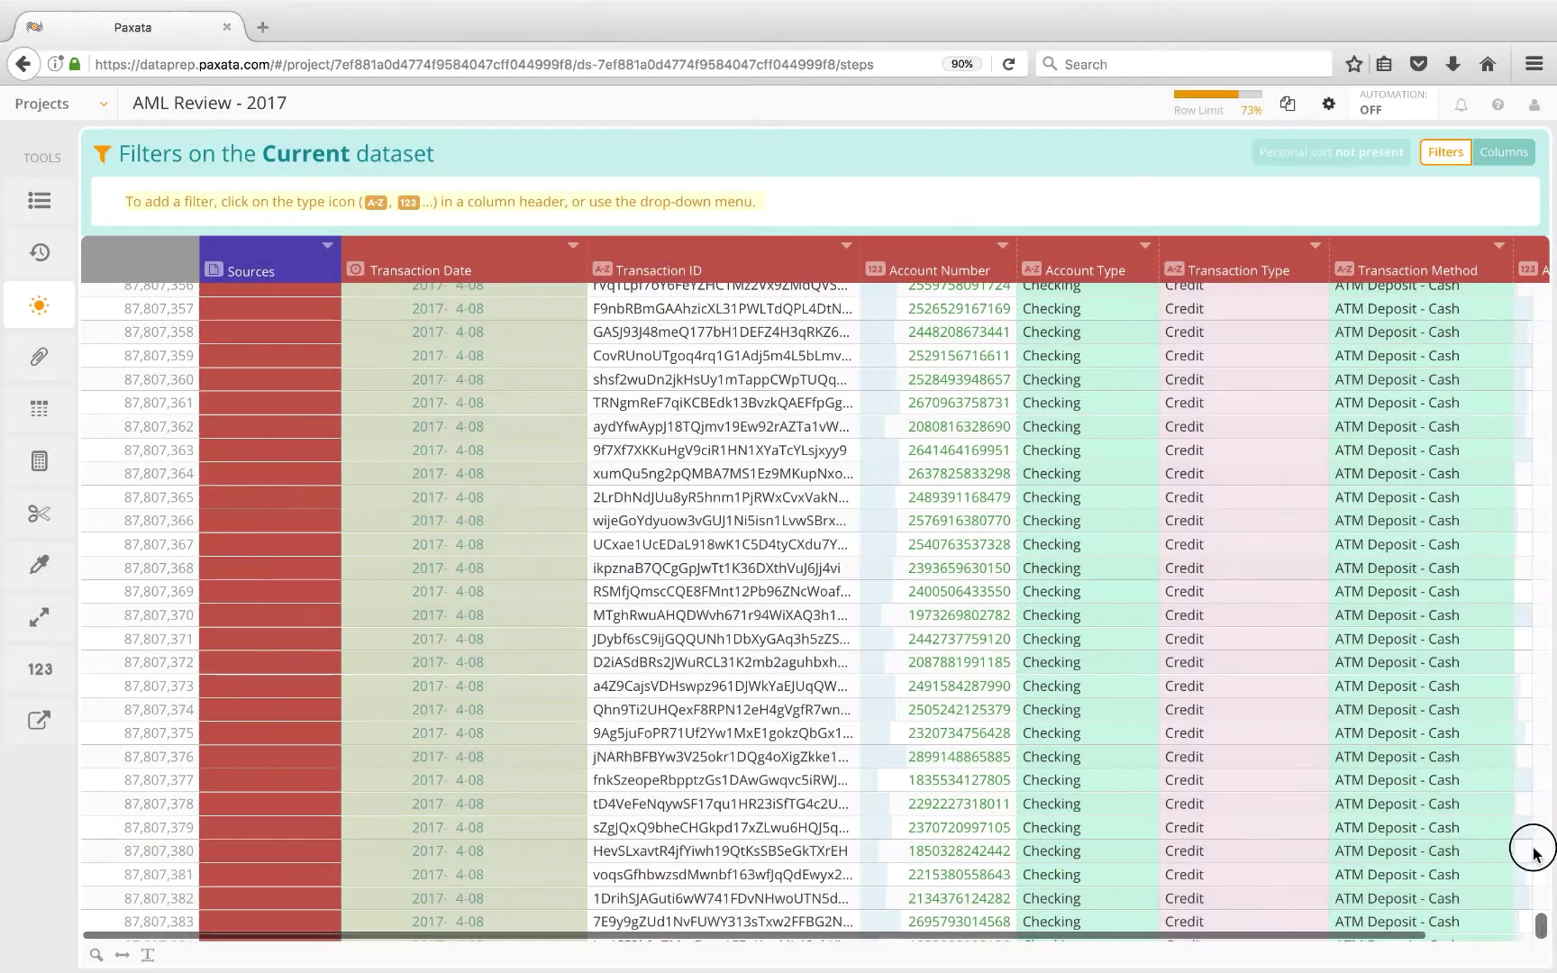
{"action": "left_click_drag", "start_coordinate": [1531, 851], "coordinate": [1543, 275]}
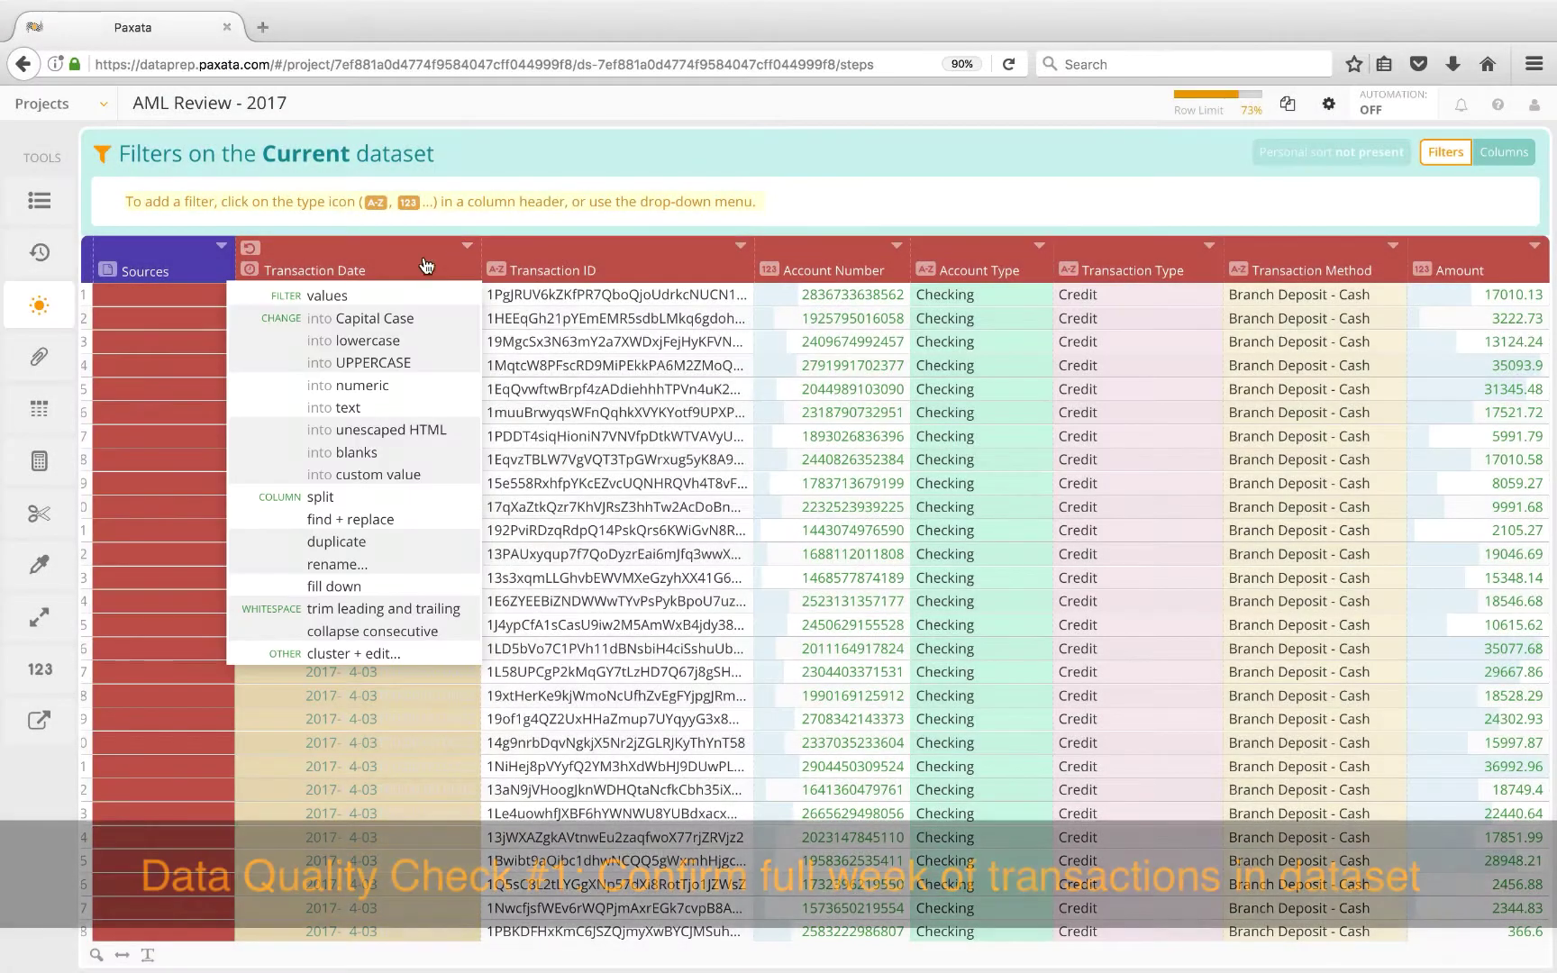
Step: Chart Transaction Date as a timeline and add a day-of-week chart showing Monday to Saturday
{"action": "left_click", "coordinate": [357, 294]}
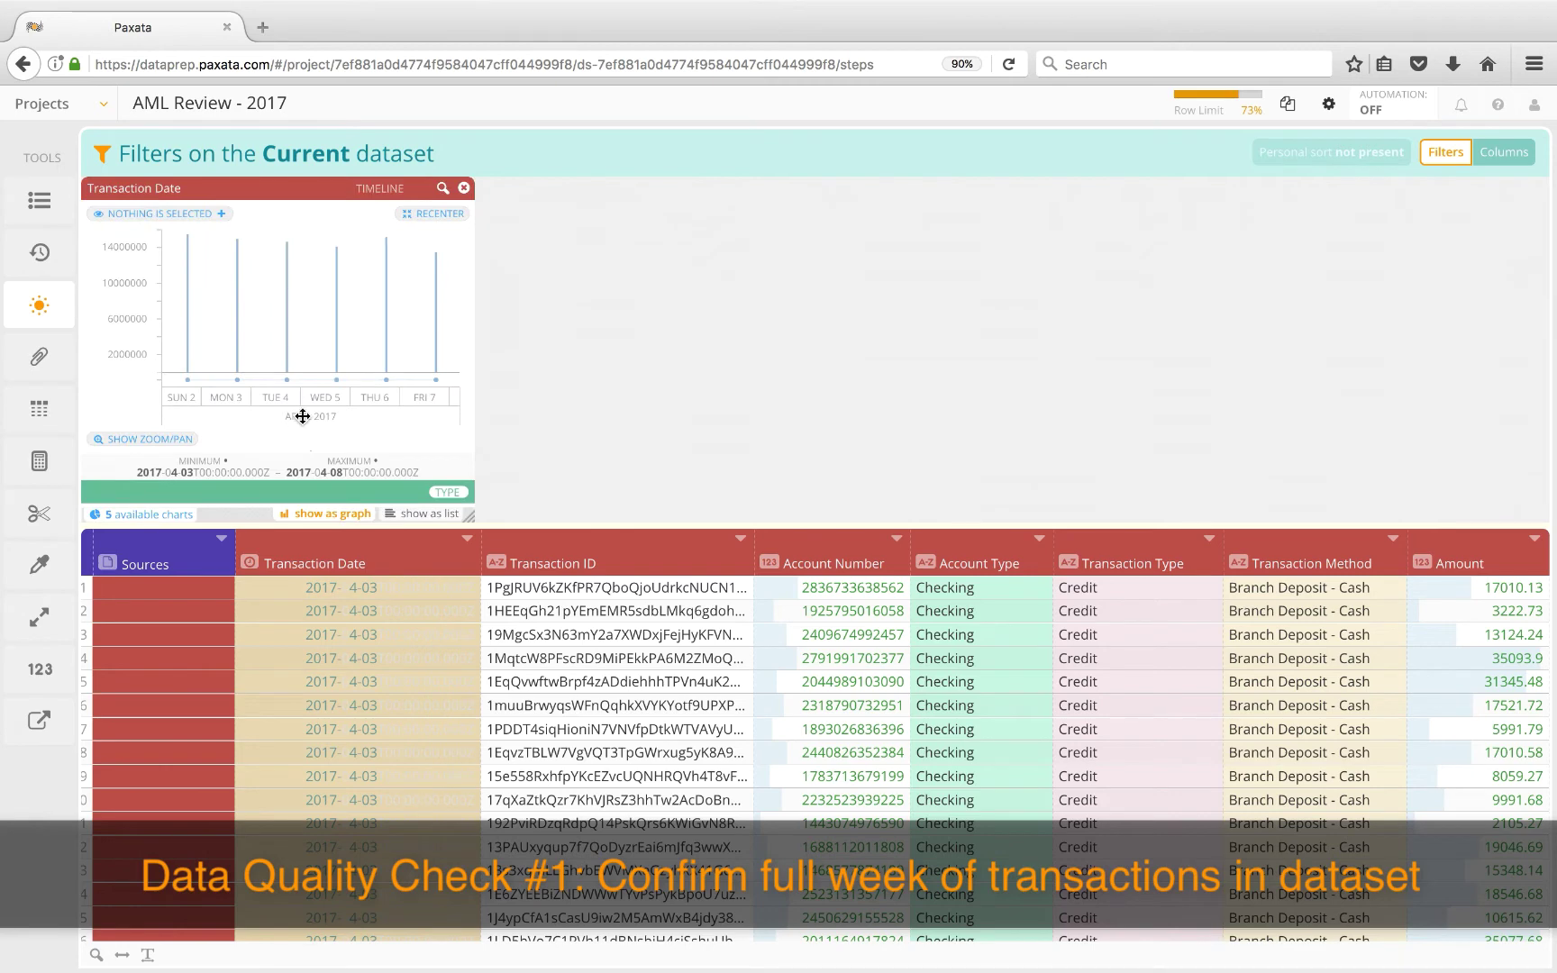
{"action": "scroll", "coordinate": [302, 416], "scroll_direction": "down", "scroll_amount": 5}
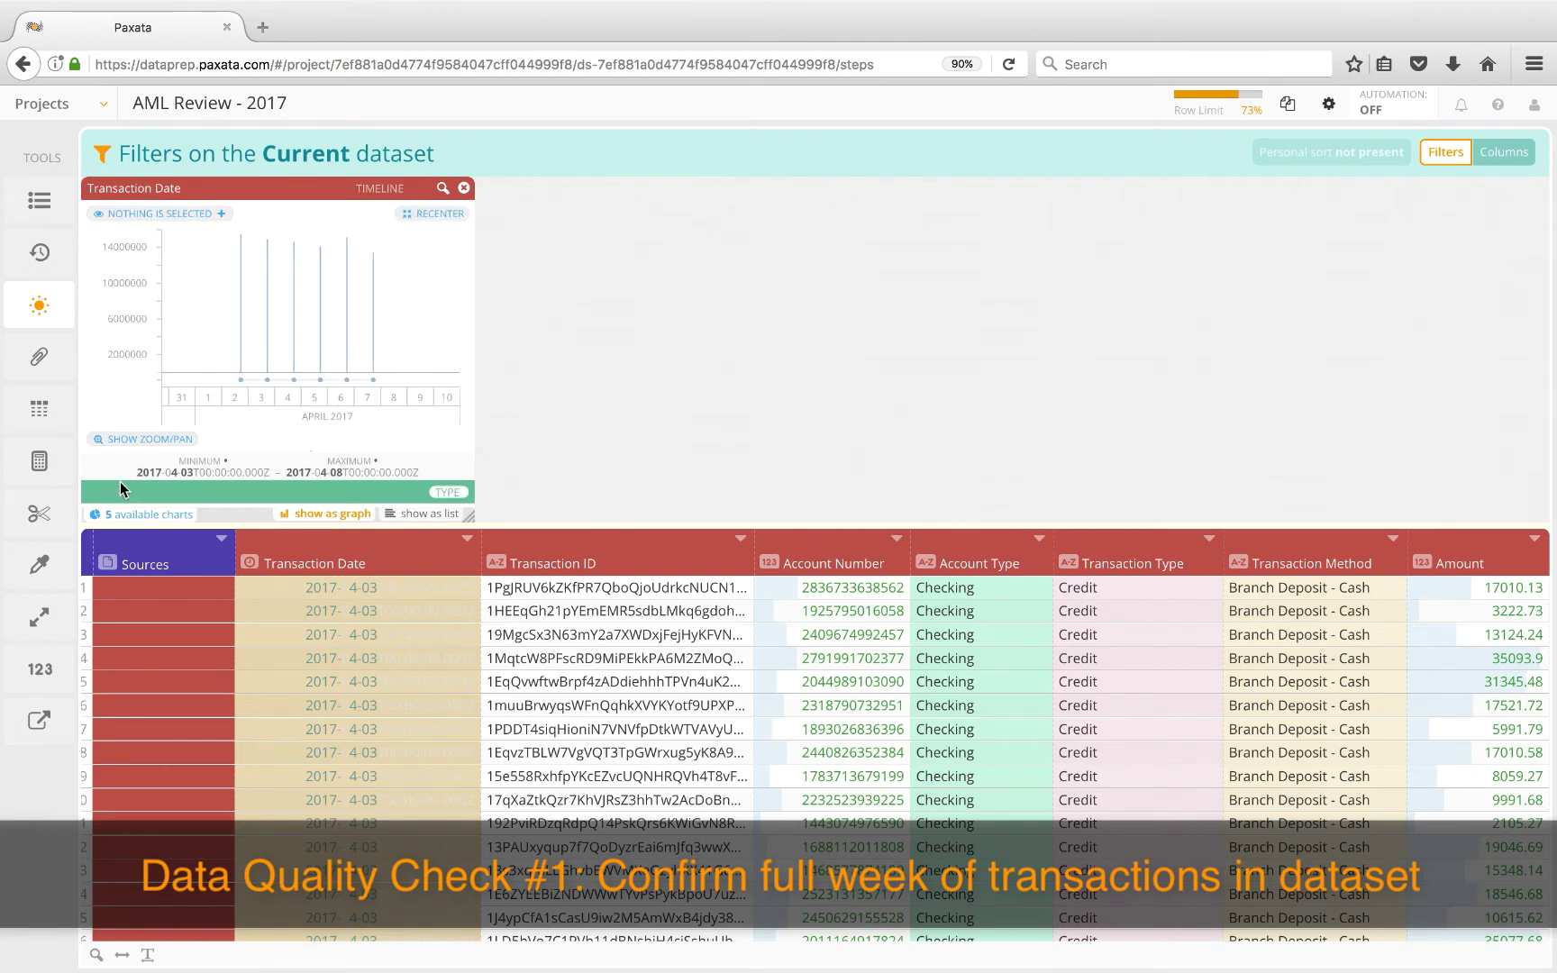
{"action": "left_click", "coordinate": [113, 516]}
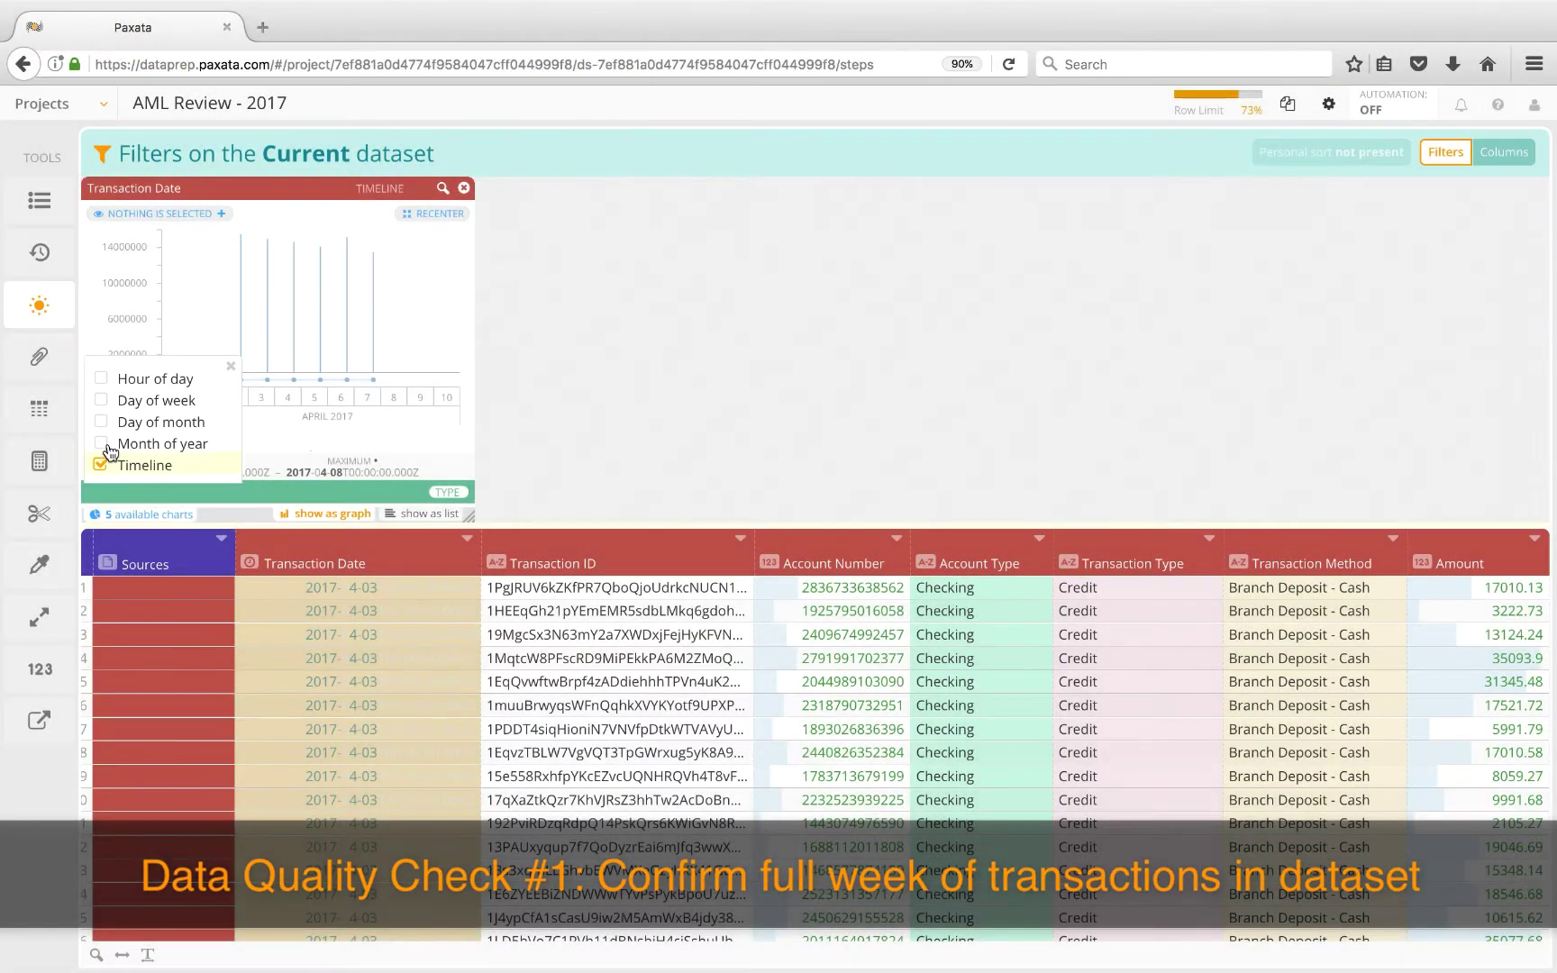
{"action": "left_click", "coordinate": [102, 403]}
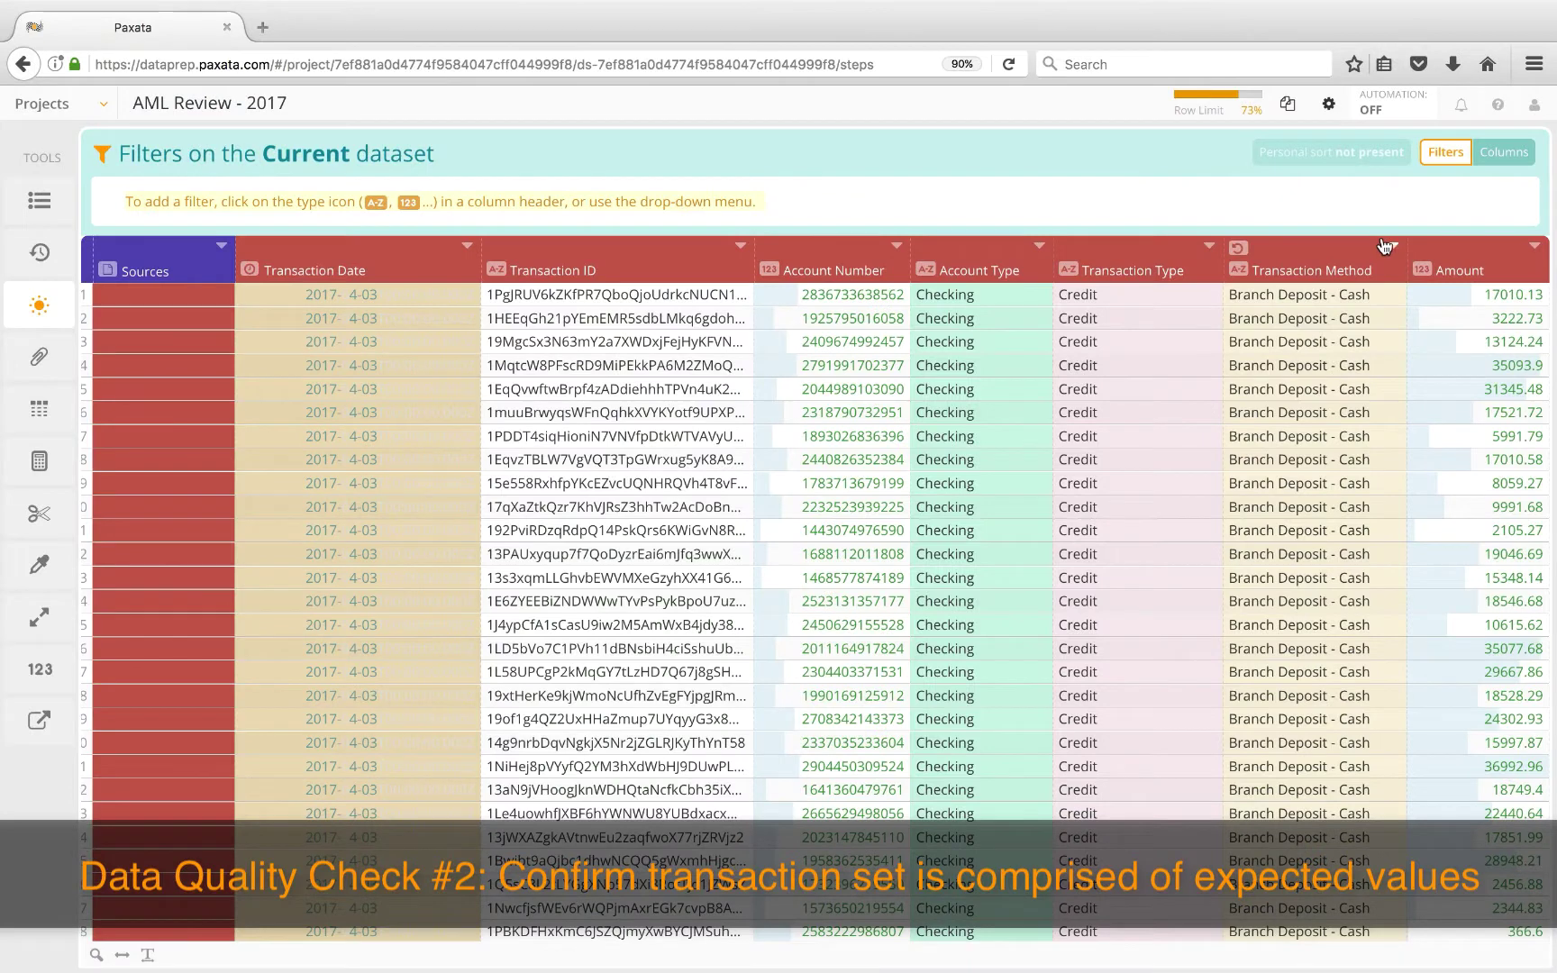
Step: Check Transaction Method values (Branch Deposit - Cash, ATM Deposit - Cash) as counts and percentages, then close the filter
{"action": "left_click", "coordinate": [1385, 245]}
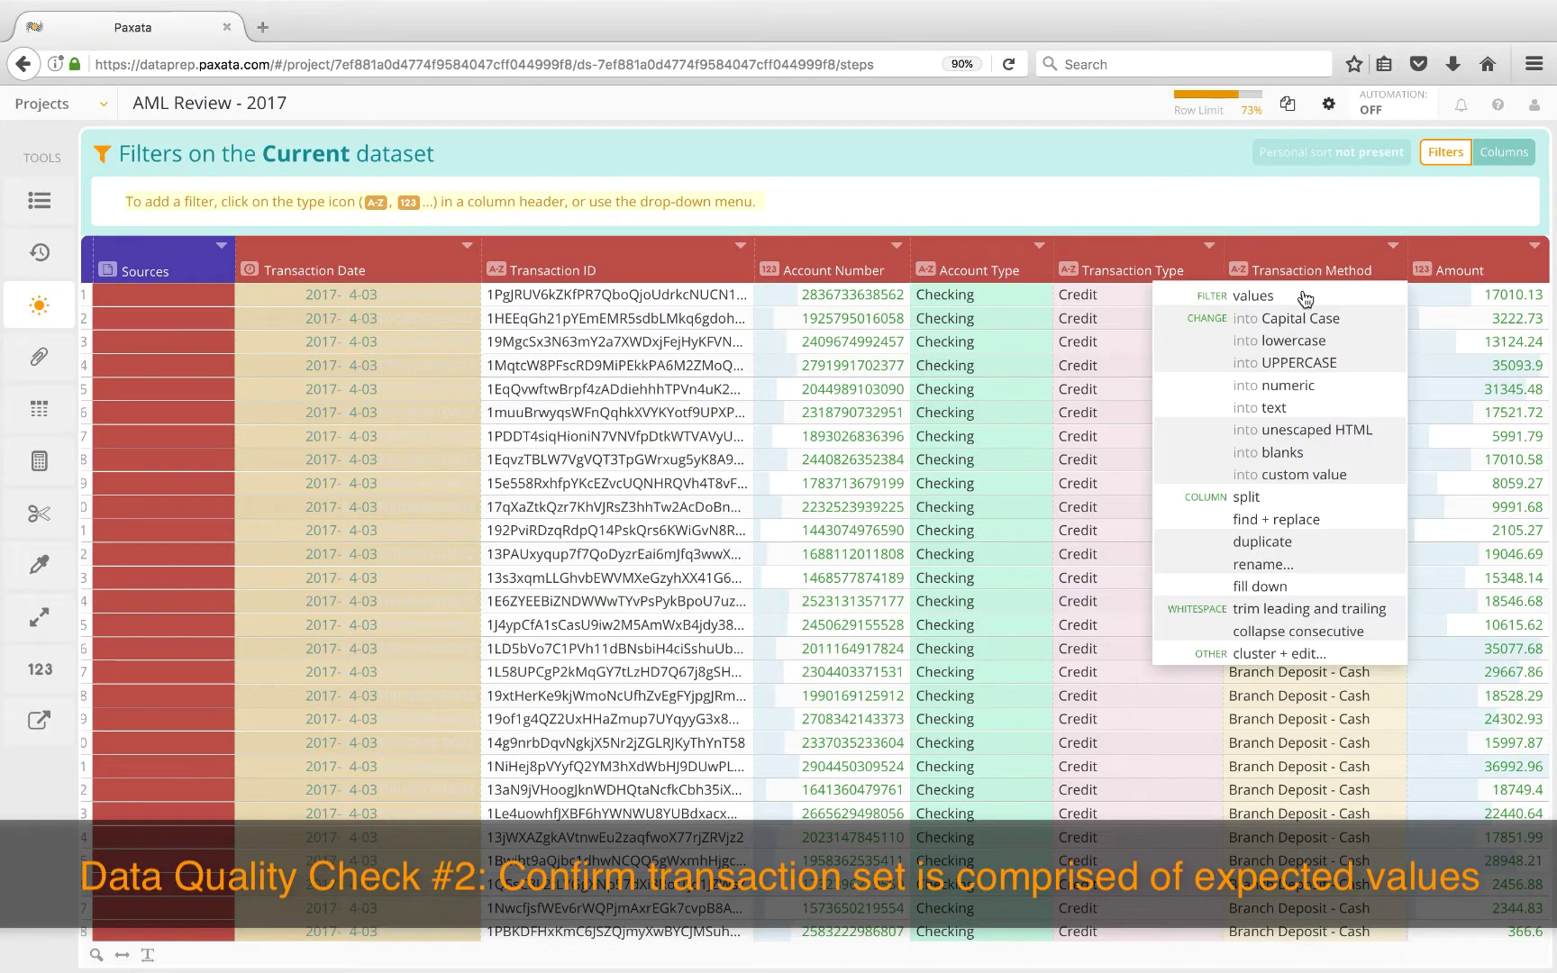
{"action": "left_click", "coordinate": [1298, 300]}
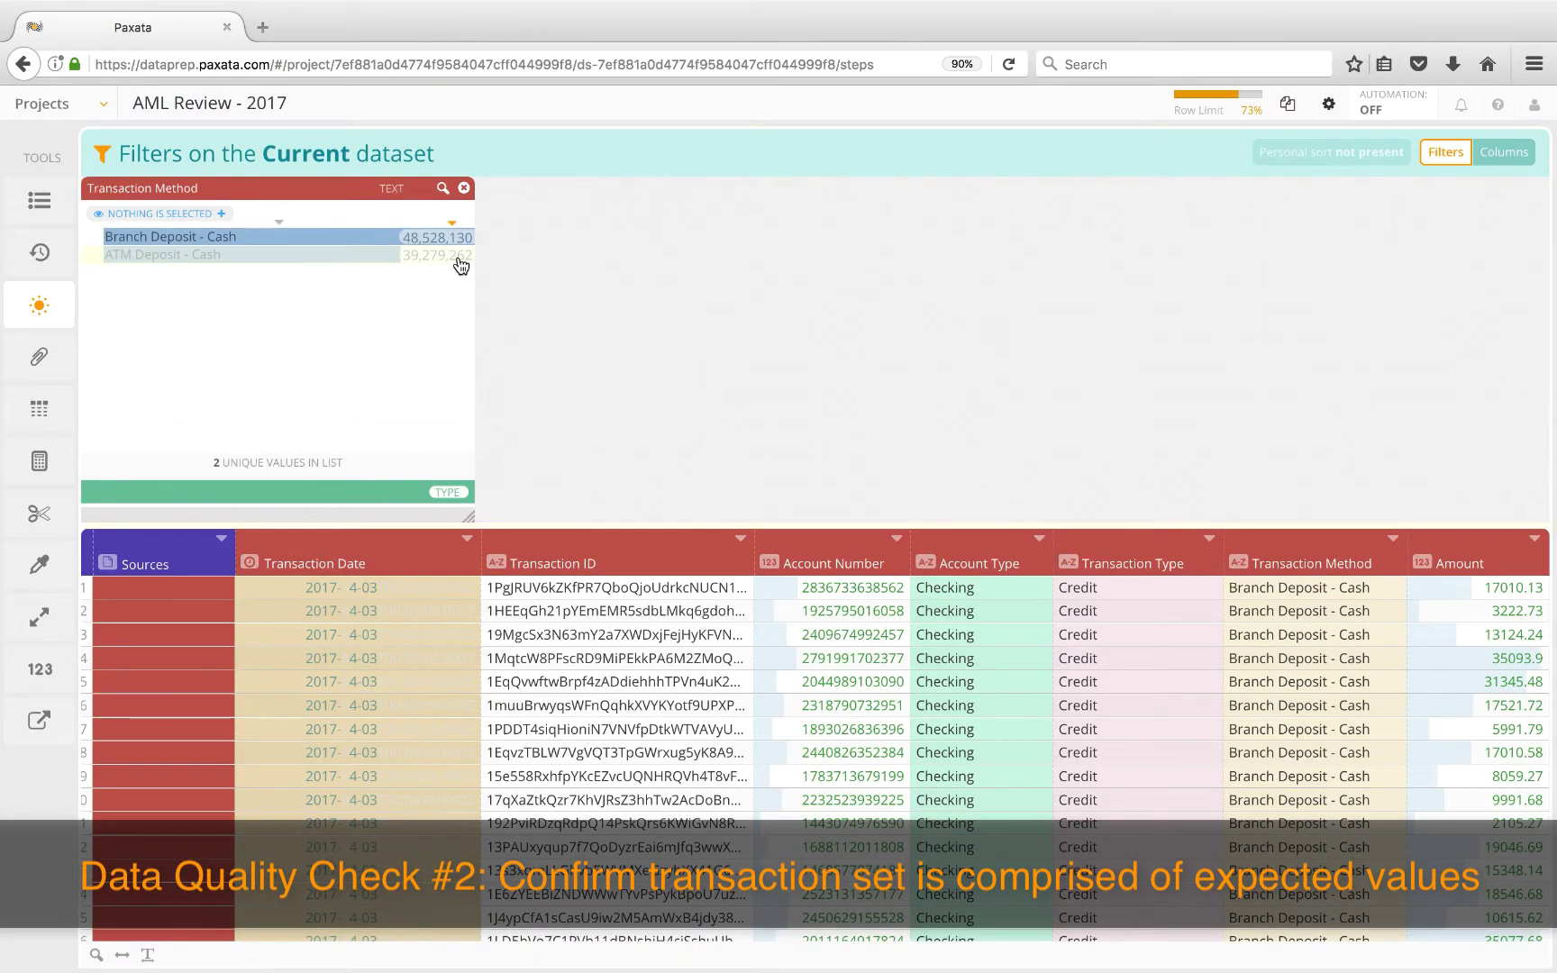
{"action": "left_click", "coordinate": [452, 259]}
{"action": "left_click", "coordinate": [452, 260]}
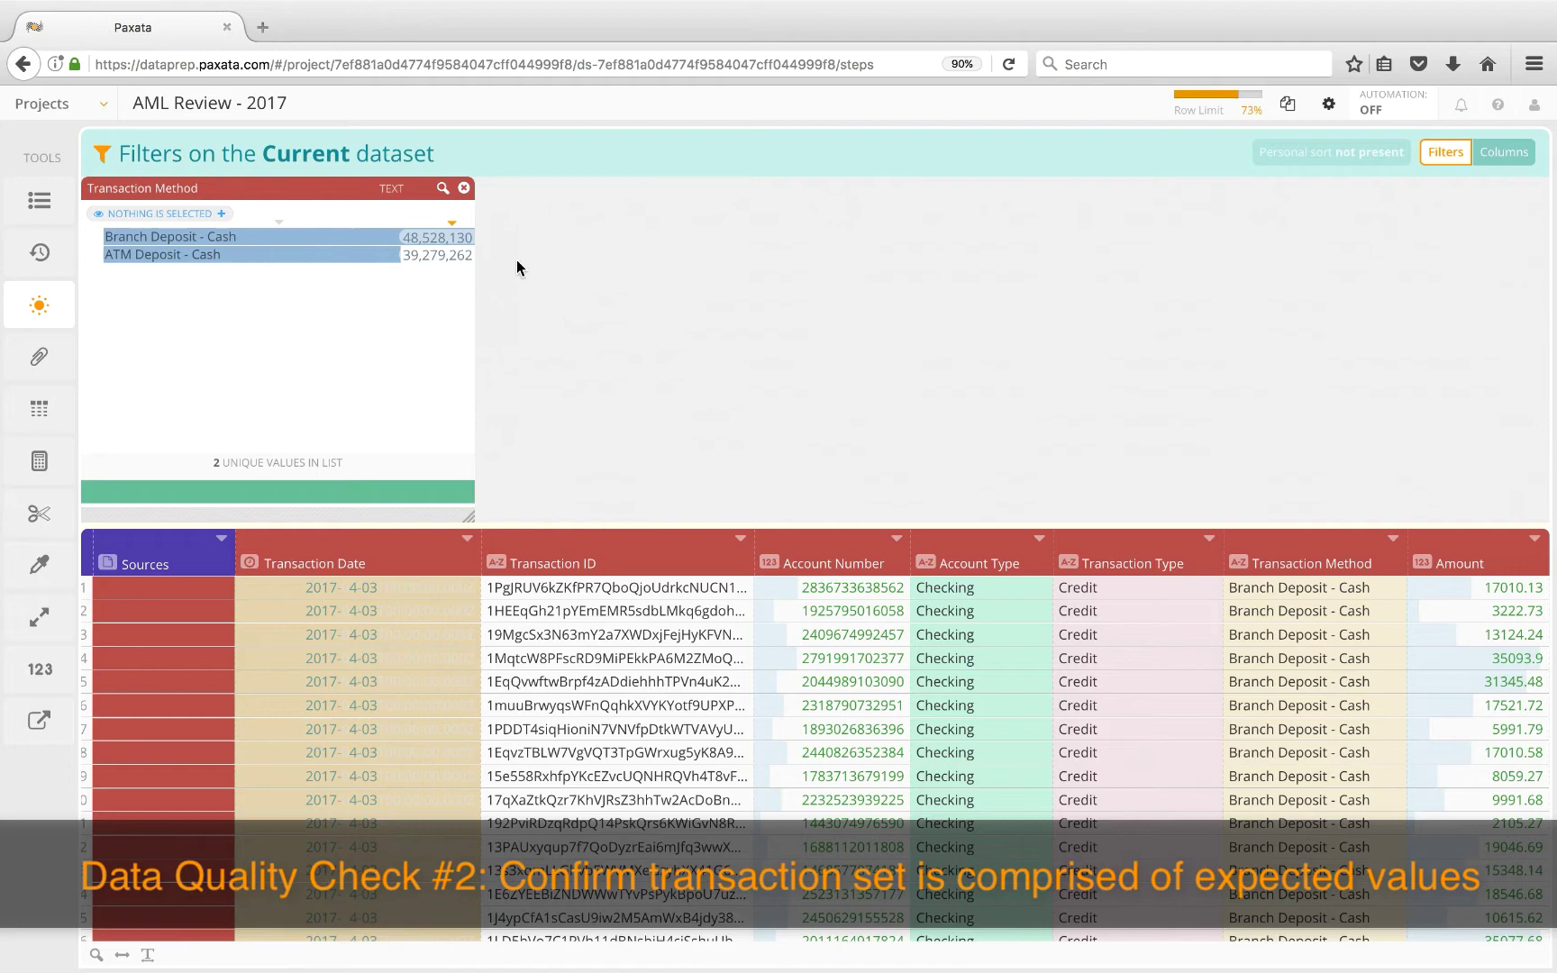
{"action": "left_click", "coordinate": [463, 188]}
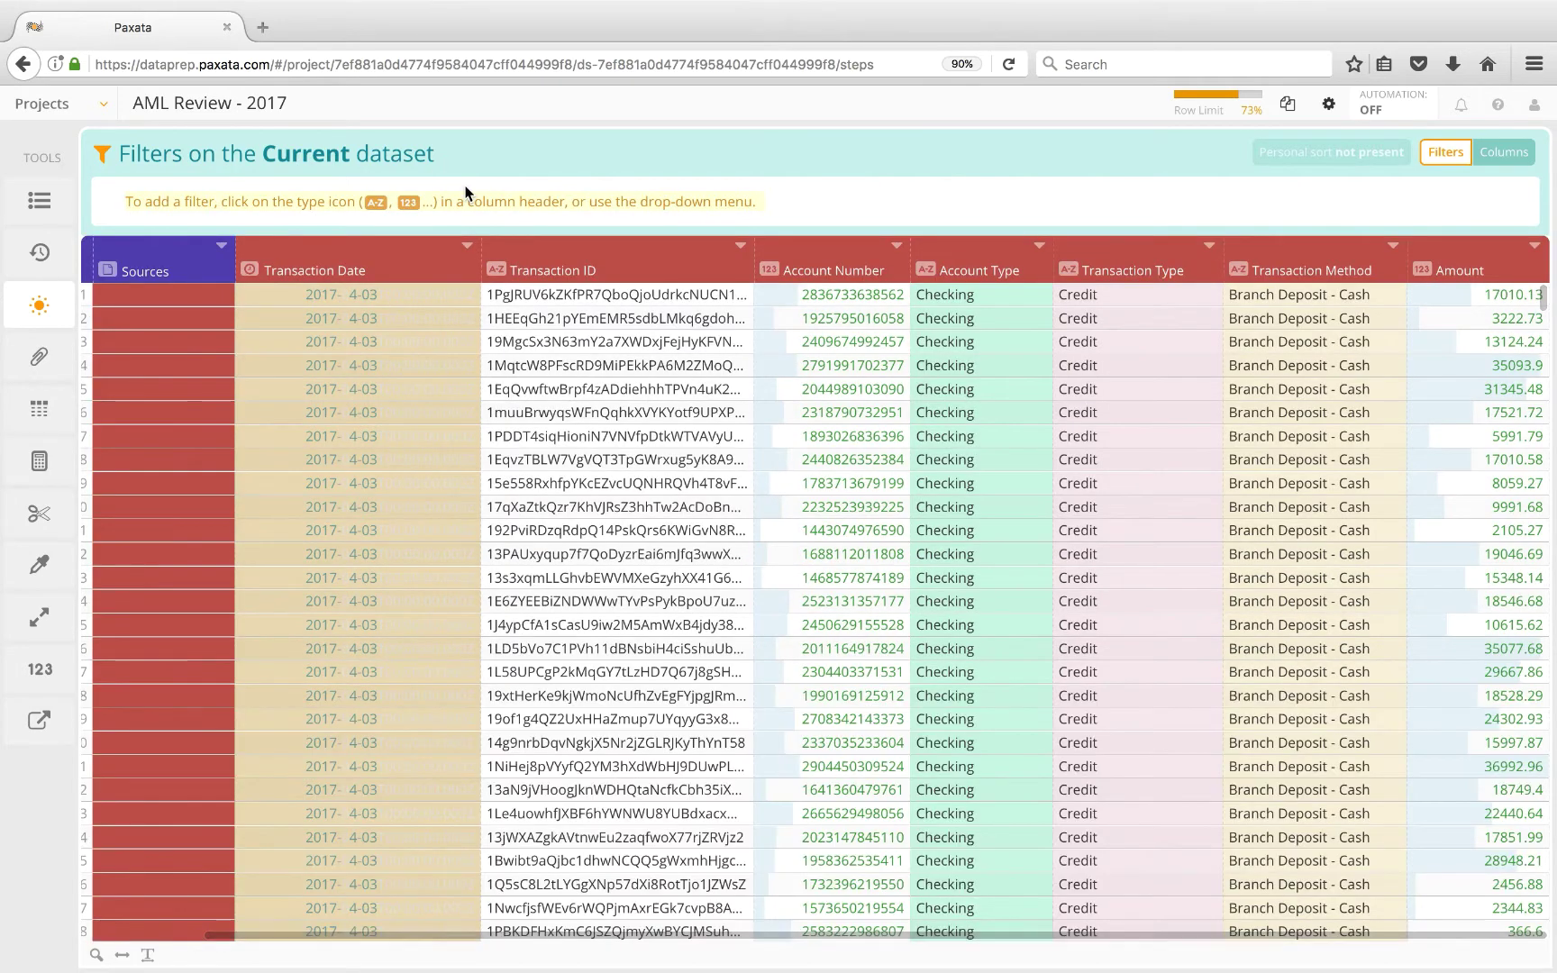
Step: Select the three Transaction IDs that appear twice and highlight their rows
{"action": "left_click", "coordinate": [731, 250]}
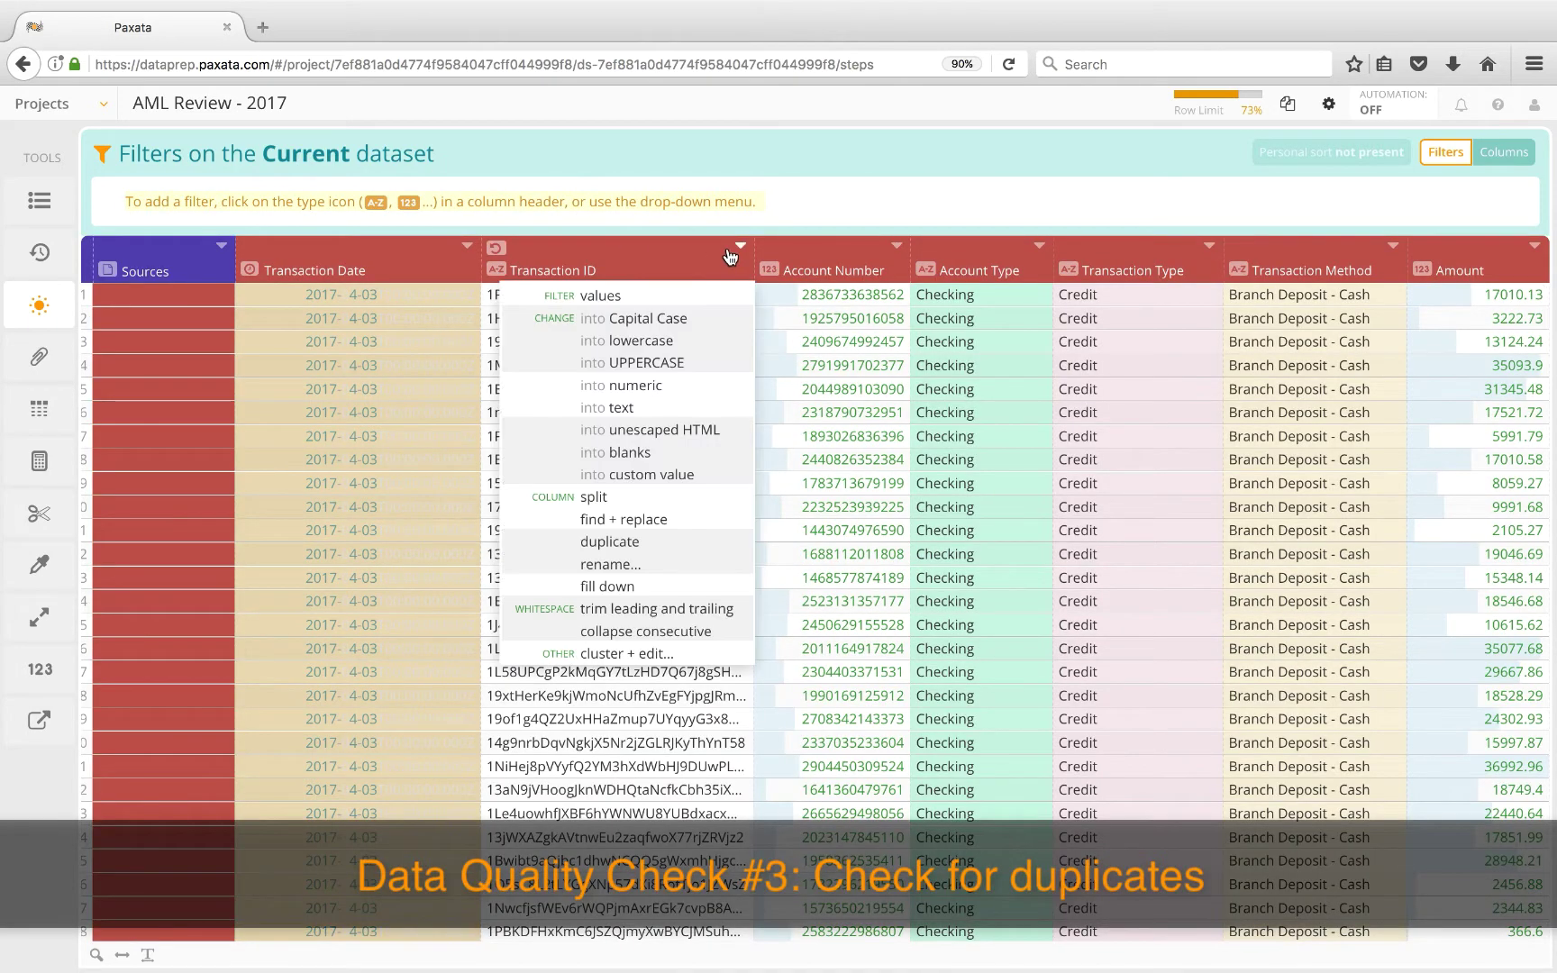
{"action": "left_click", "coordinate": [662, 297]}
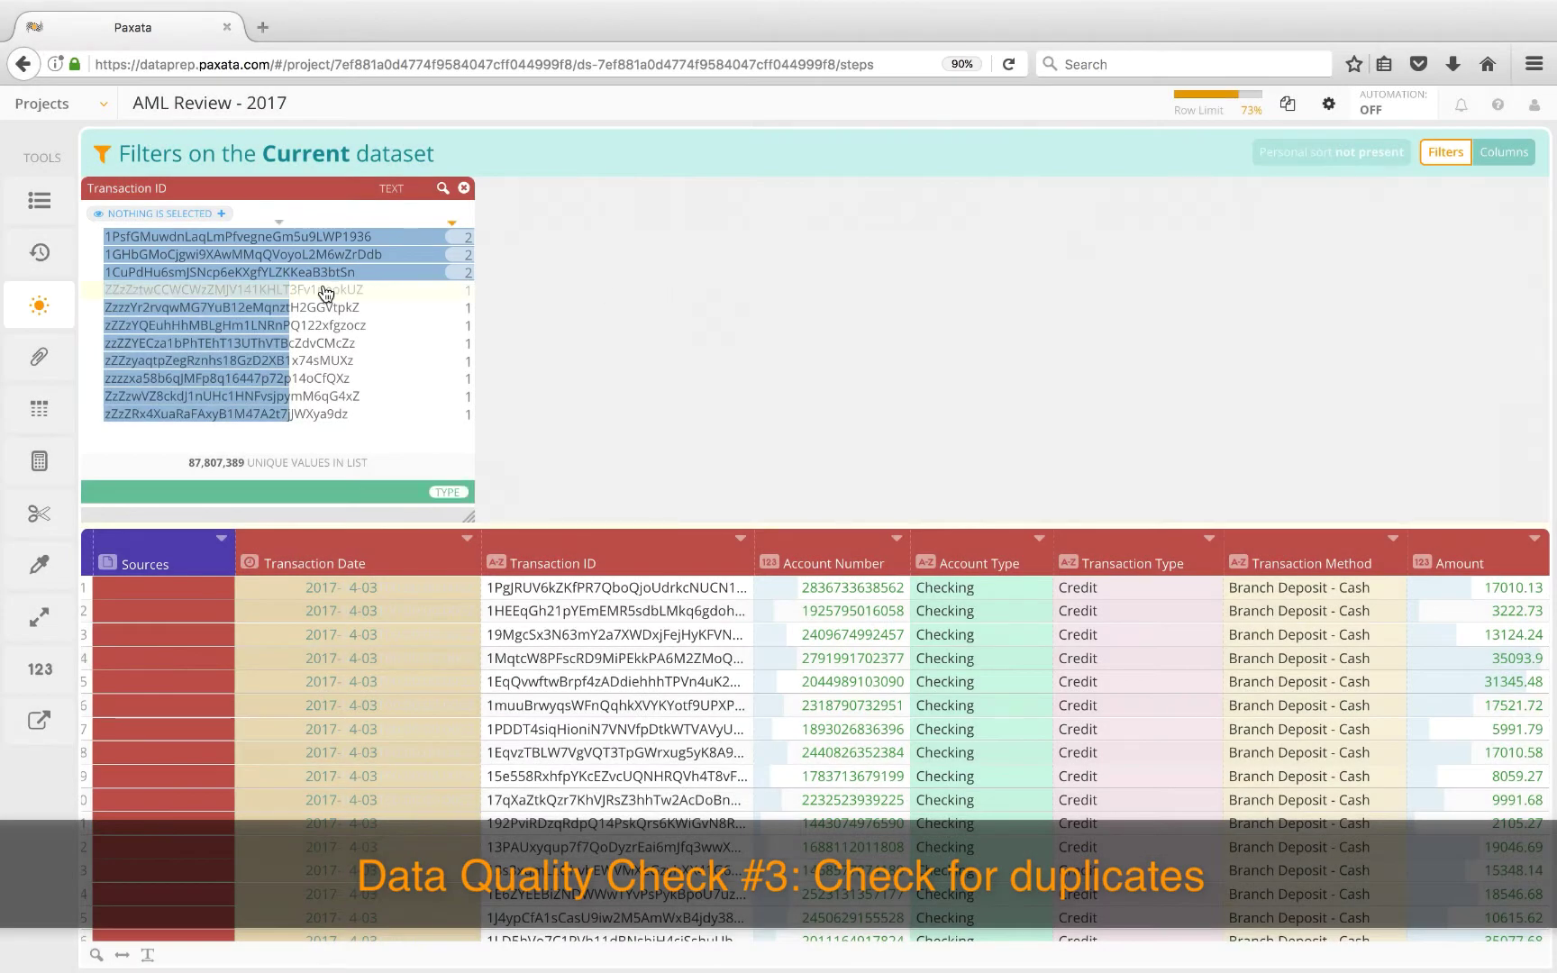
{"action": "left_click_drag", "start_coordinate": [254, 236], "coordinate": [250, 272]}
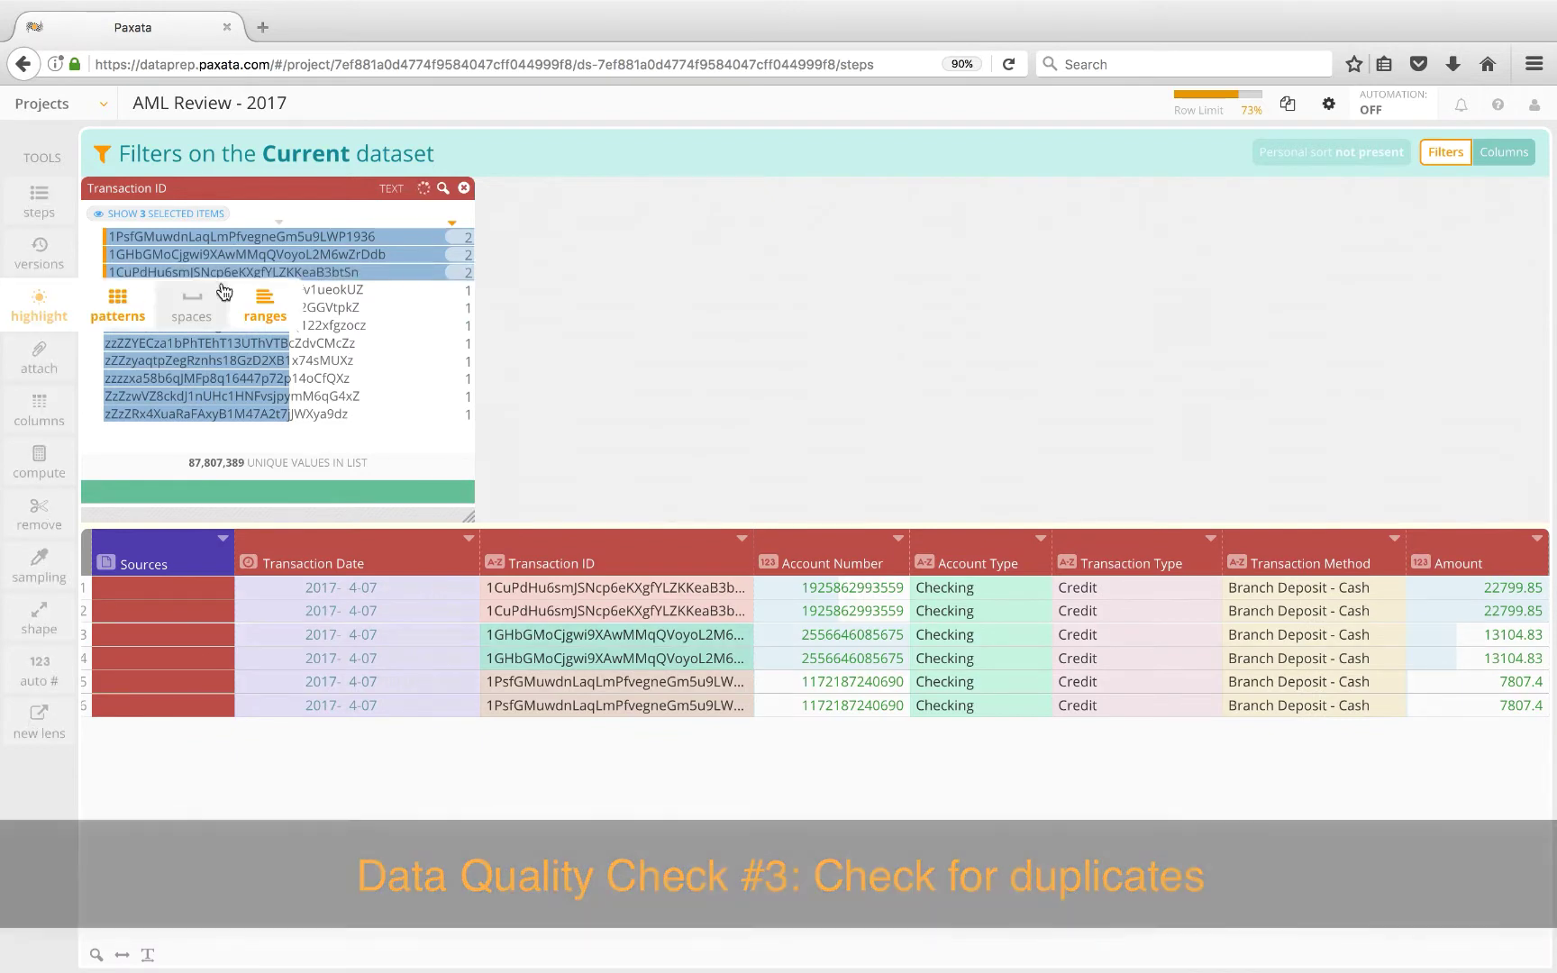
{"action": "left_click", "coordinate": [255, 300]}
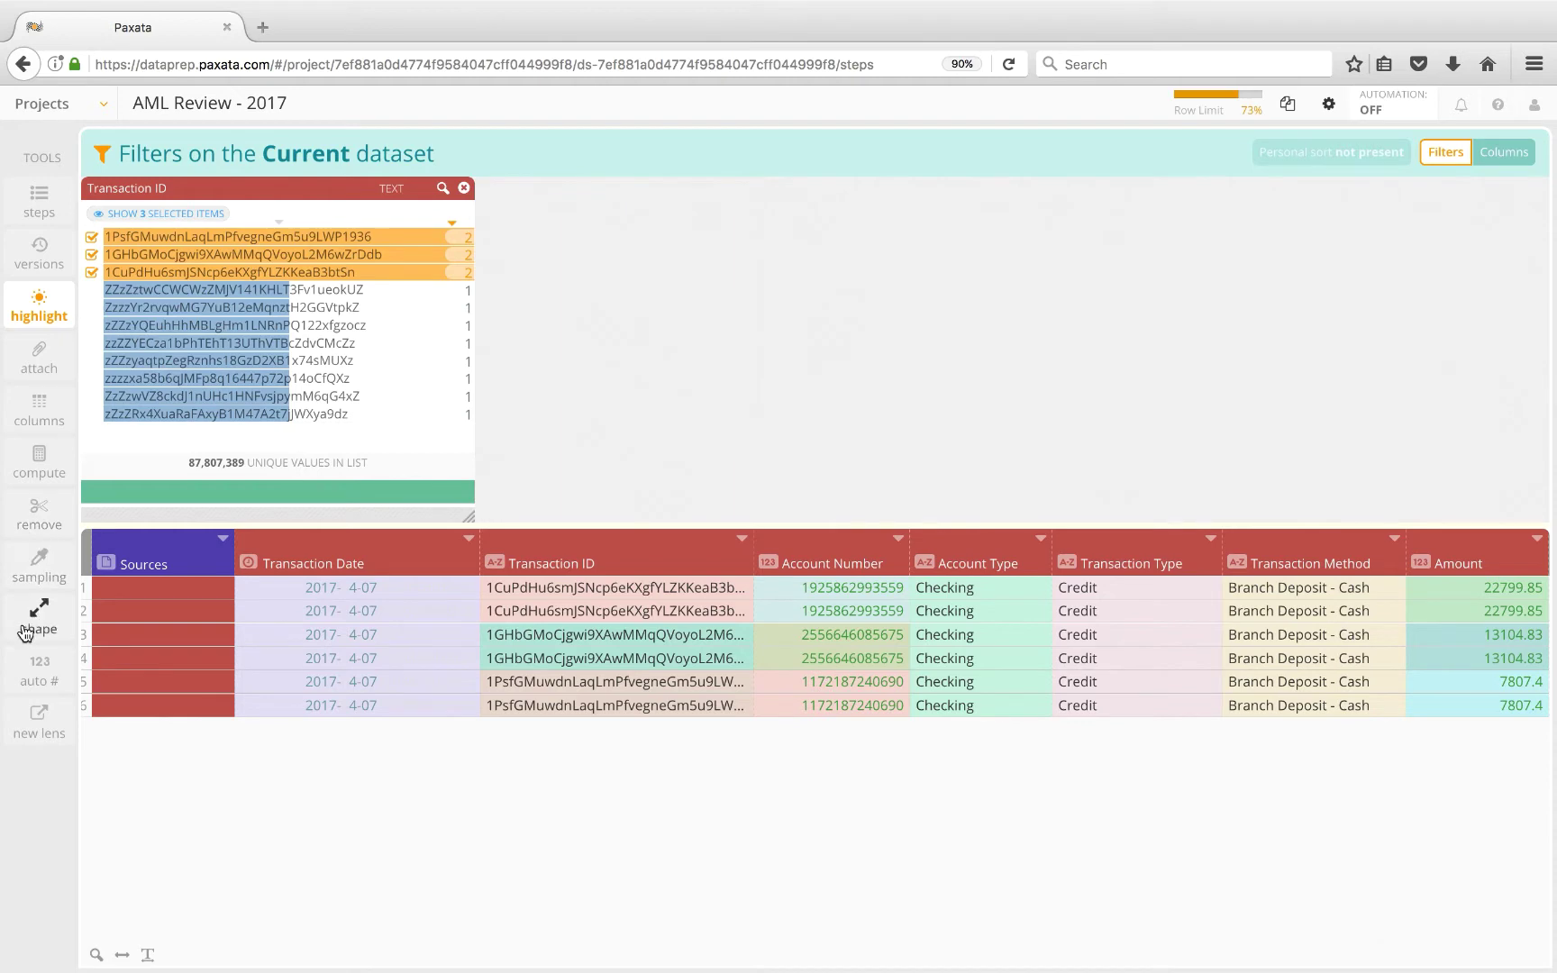
Step: Save the current view as a lens named 'Duplicate transactions'
{"action": "left_click", "coordinate": [16, 727]}
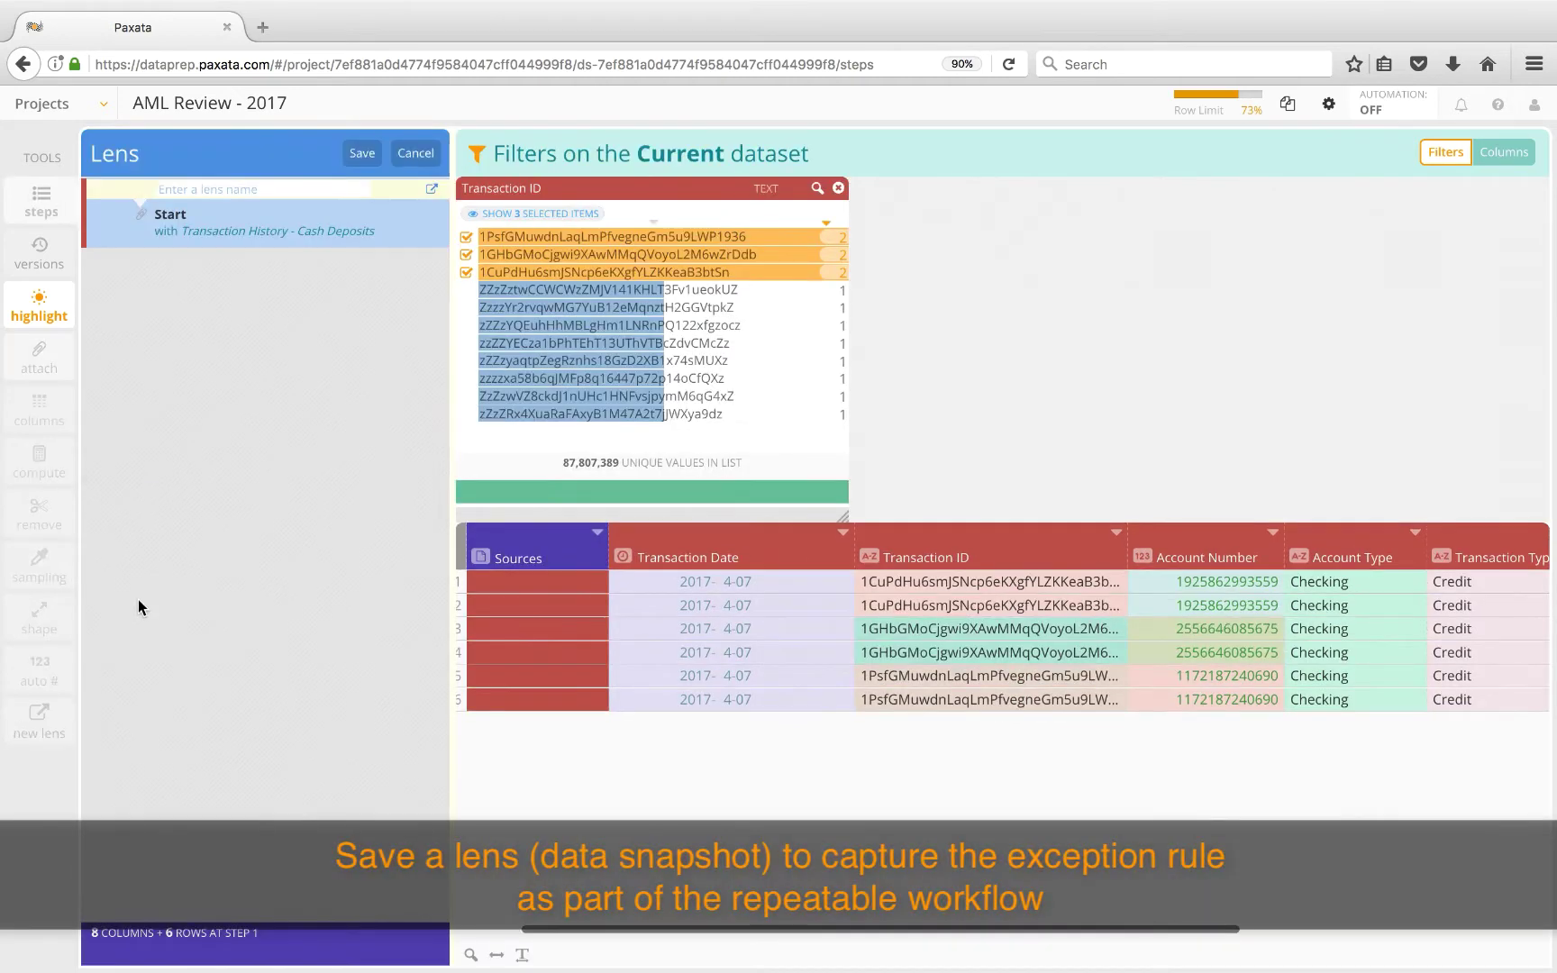
{"action": "type", "text": "Duplicate"}
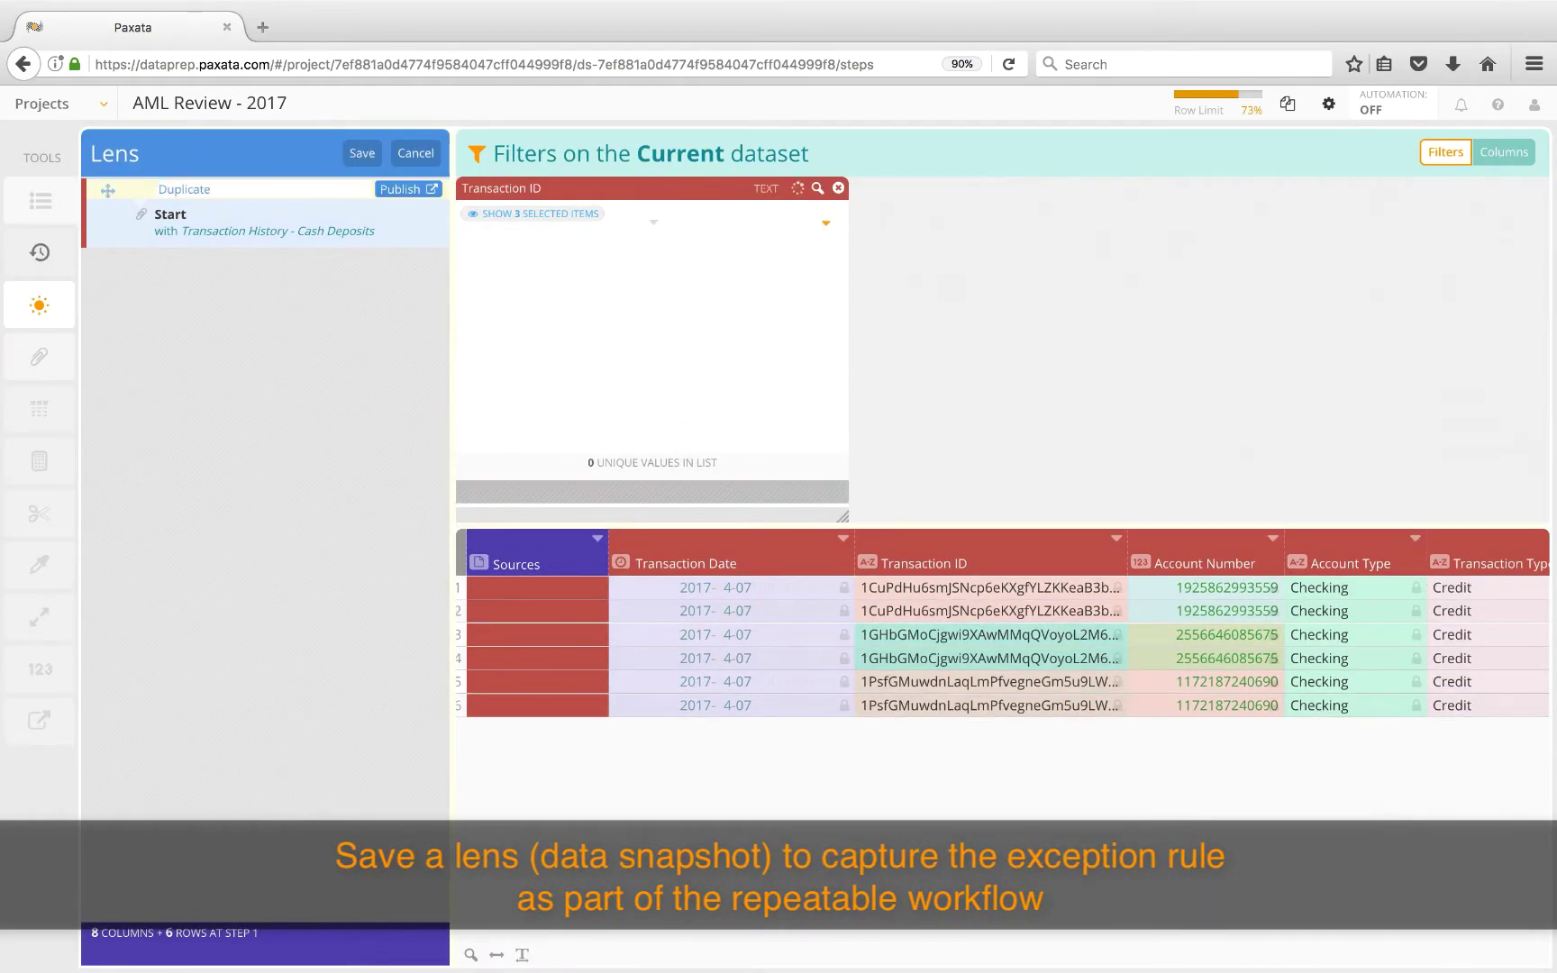
{"action": "type", "text": " transactions"}
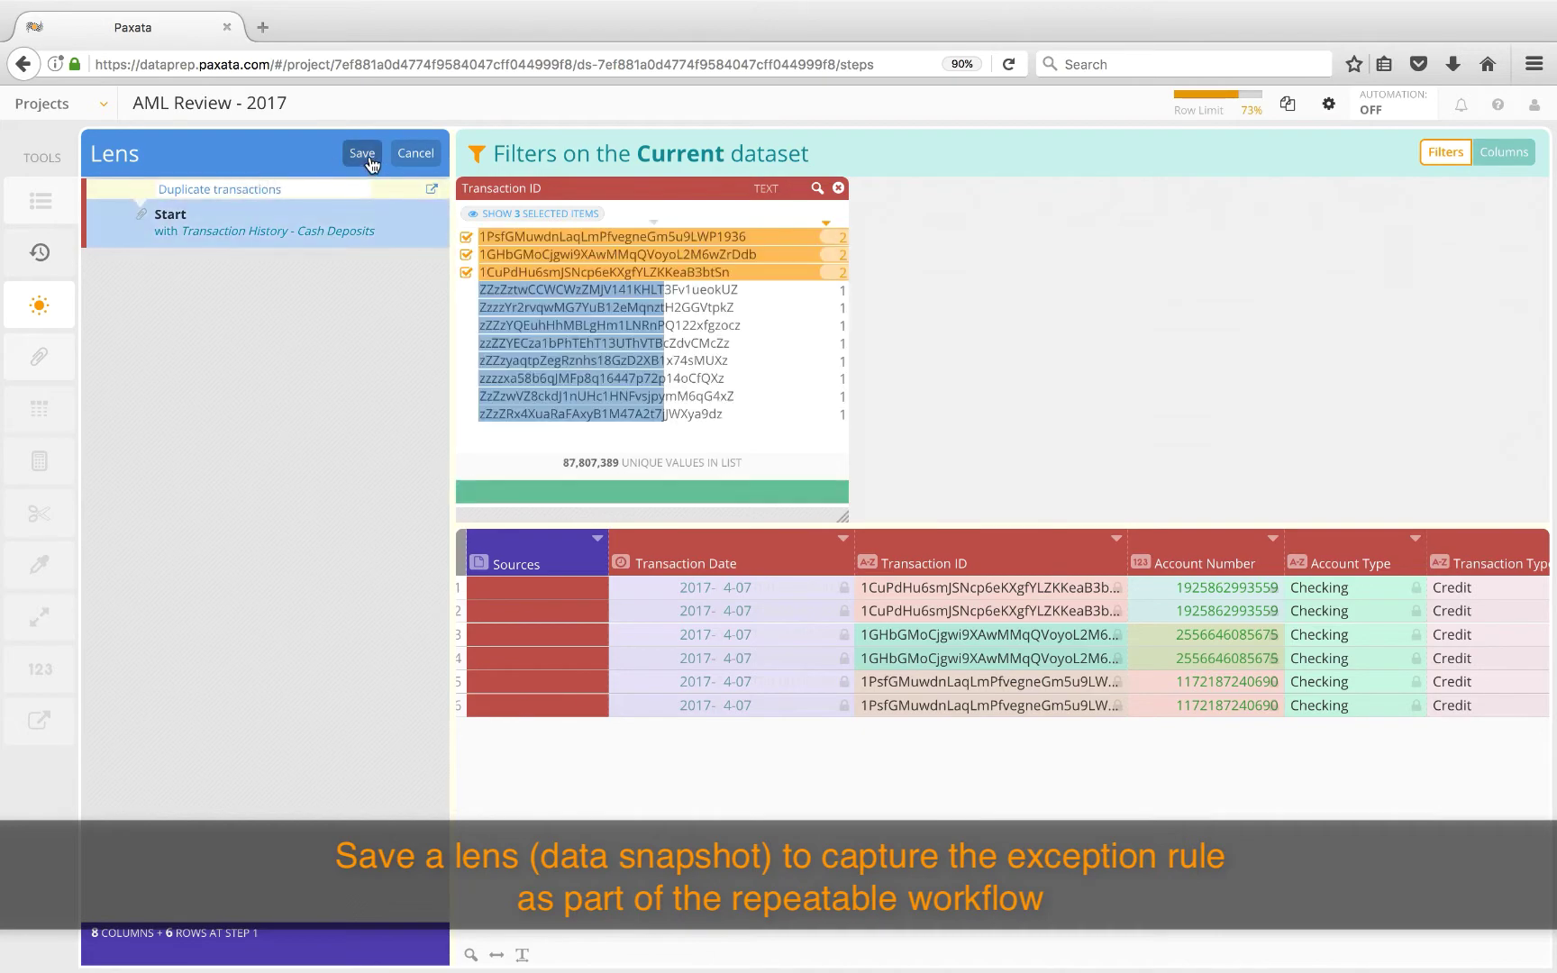
{"action": "left_click", "coordinate": [363, 155]}
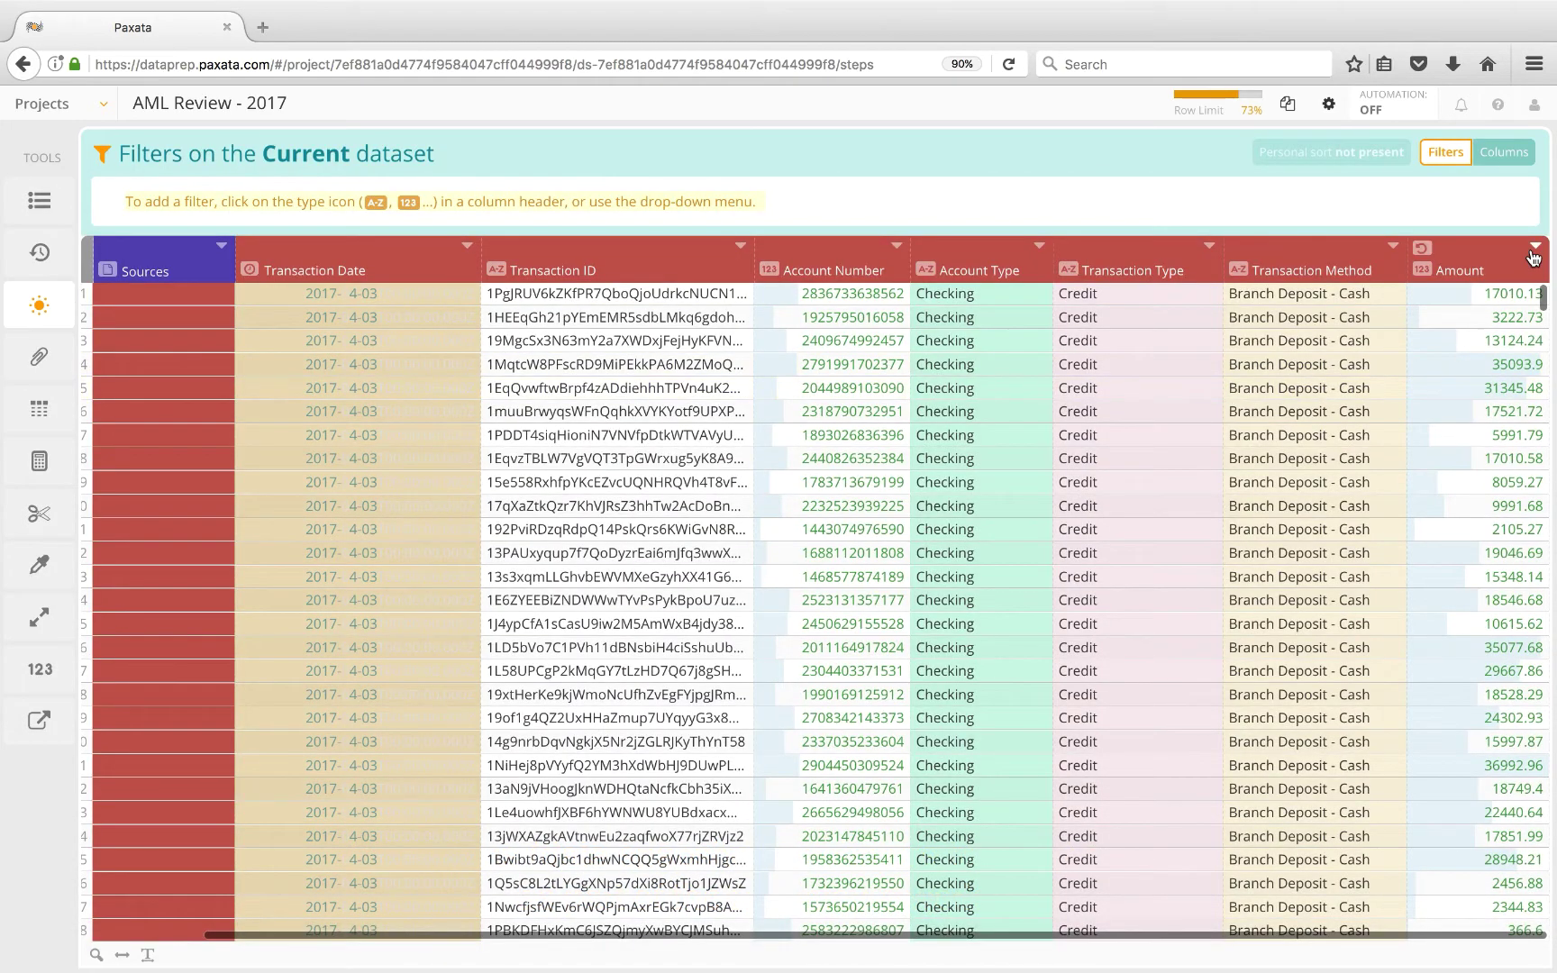
Step: Filter Amount to values between 5000 and 10000 using the zoomed histogram, then close the filter
{"action": "left_click", "coordinate": [1535, 245]}
{"action": "left_click", "coordinate": [1461, 301]}
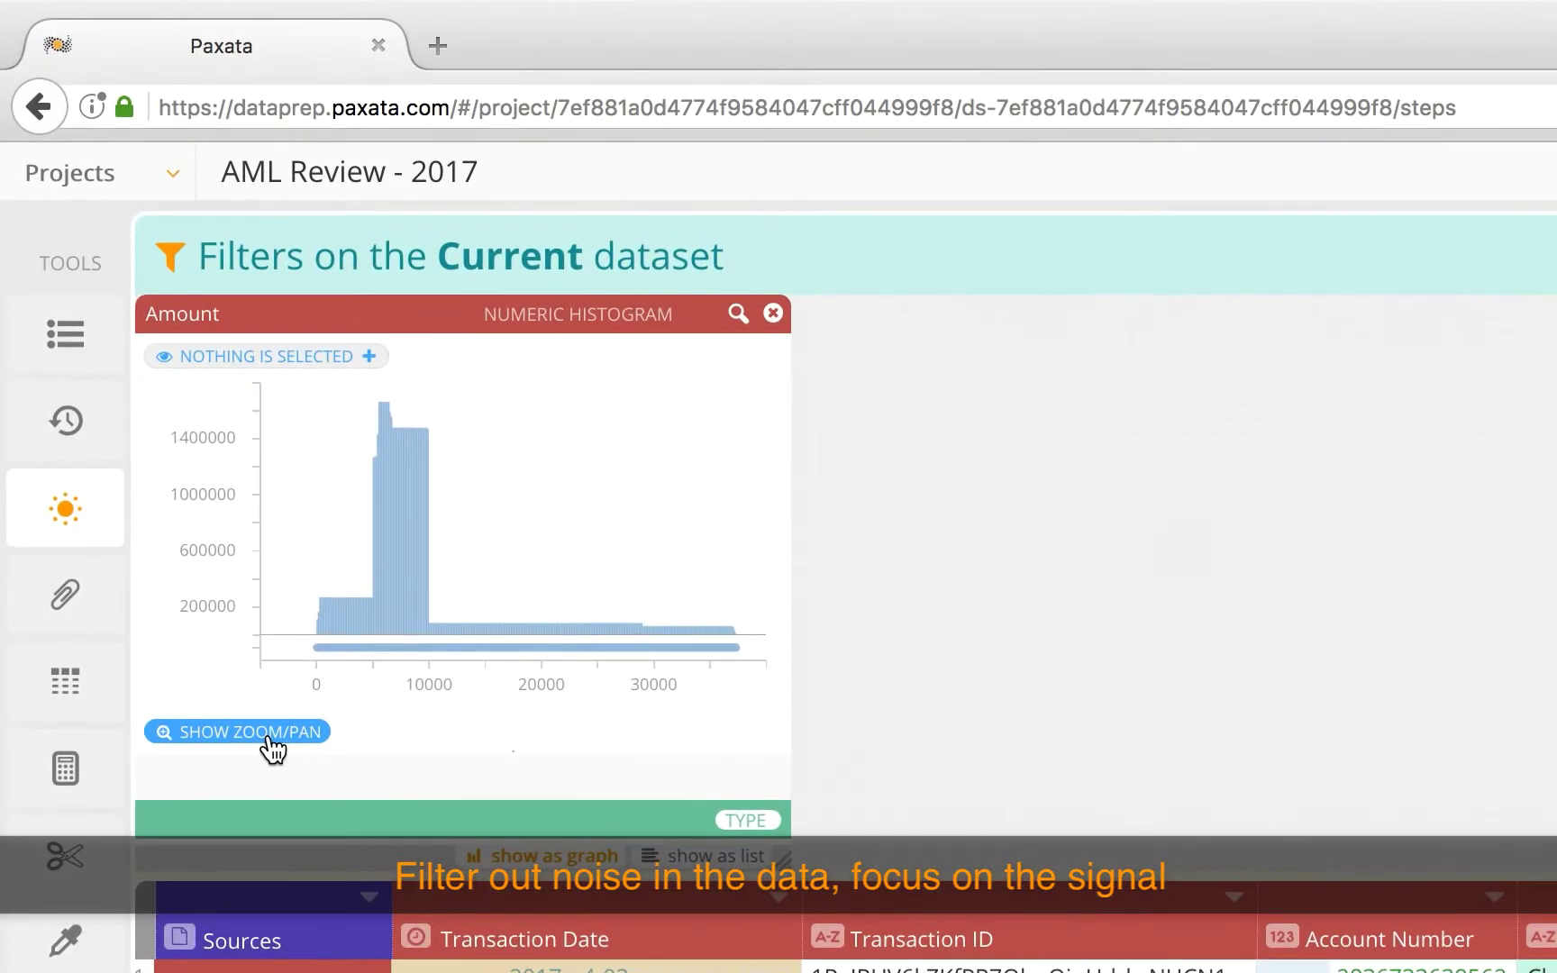
{"action": "left_click", "coordinate": [214, 591]}
{"action": "left_click_drag", "start_coordinate": [364, 617], "coordinate": [442, 620]}
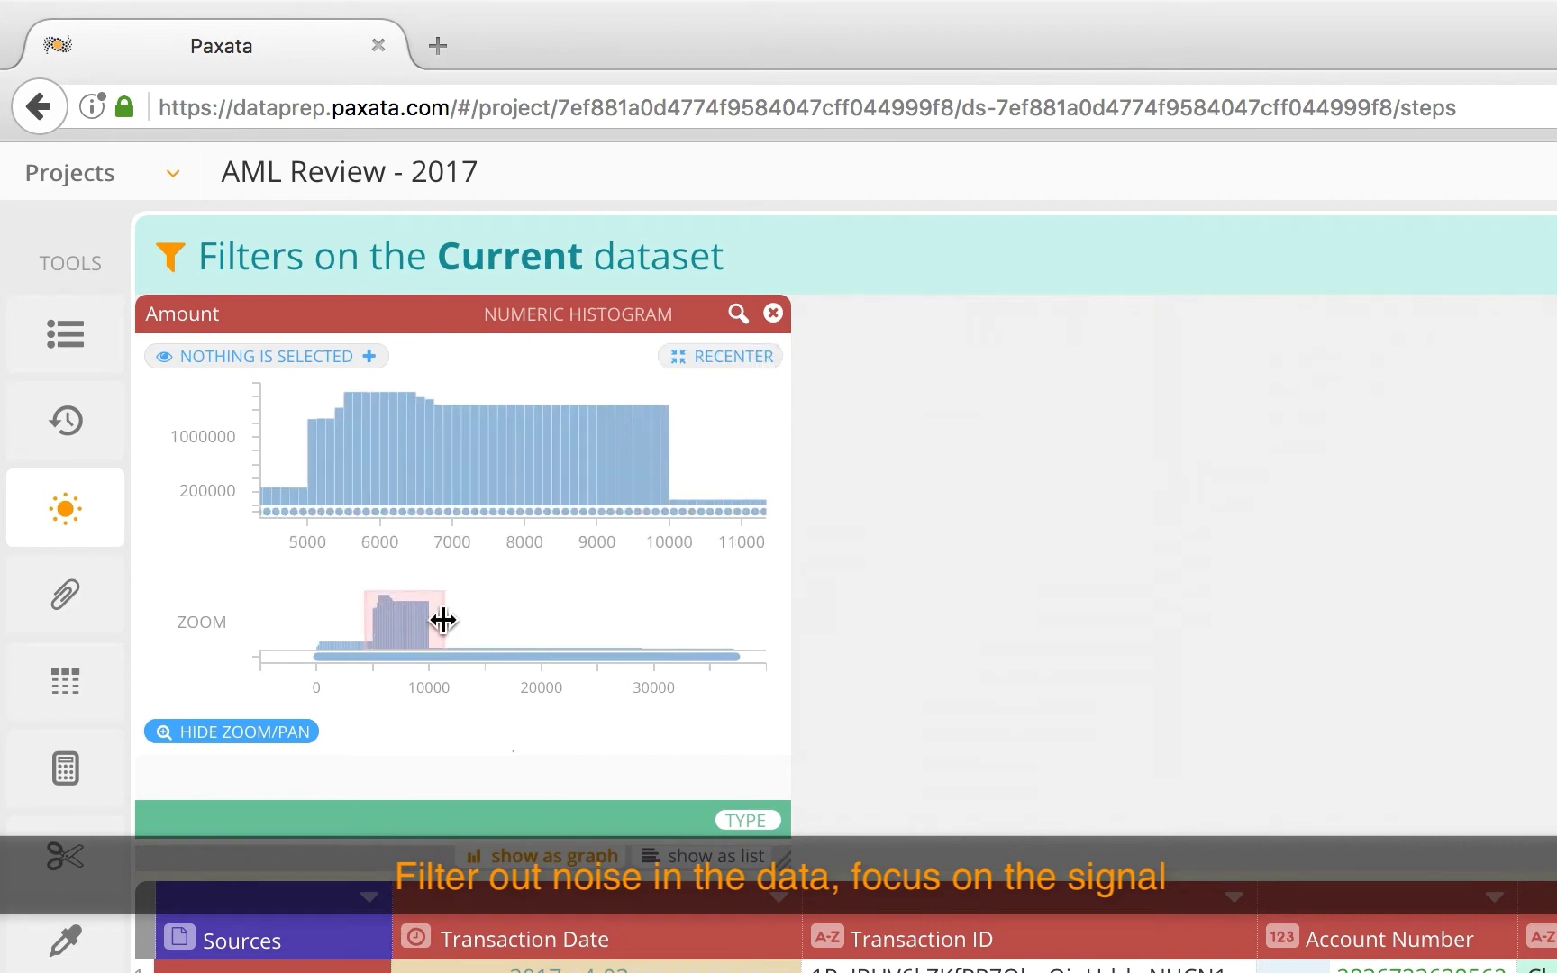
{"action": "left_click_drag", "start_coordinate": [290, 390], "coordinate": [678, 455]}
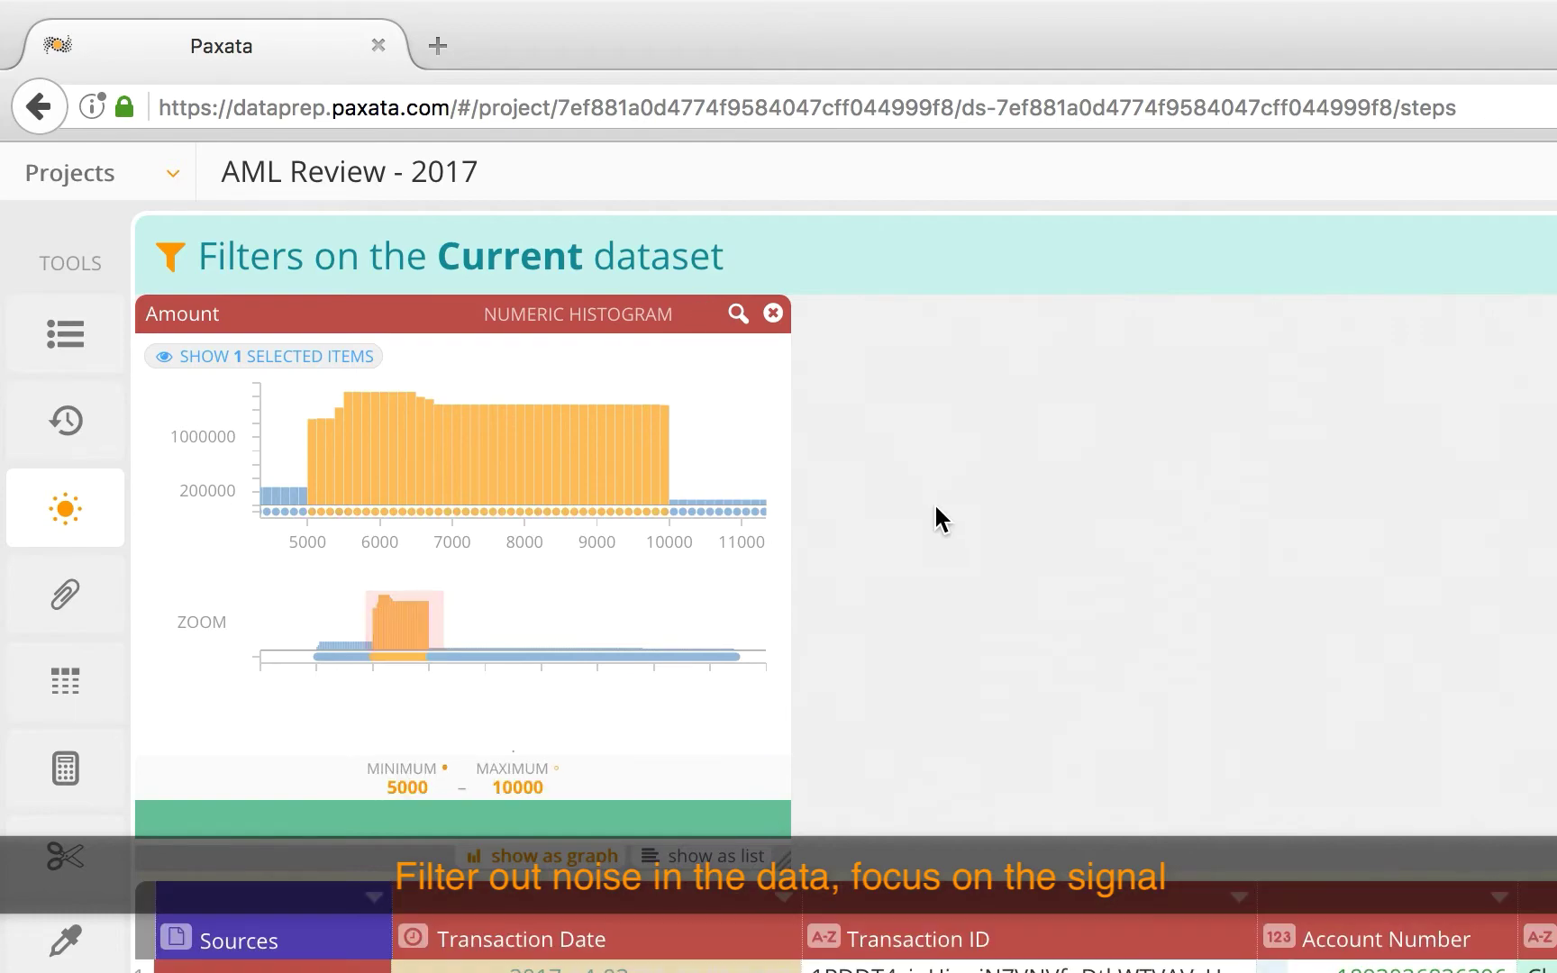
{"action": "mouse_move", "coordinate": [723, 719]}
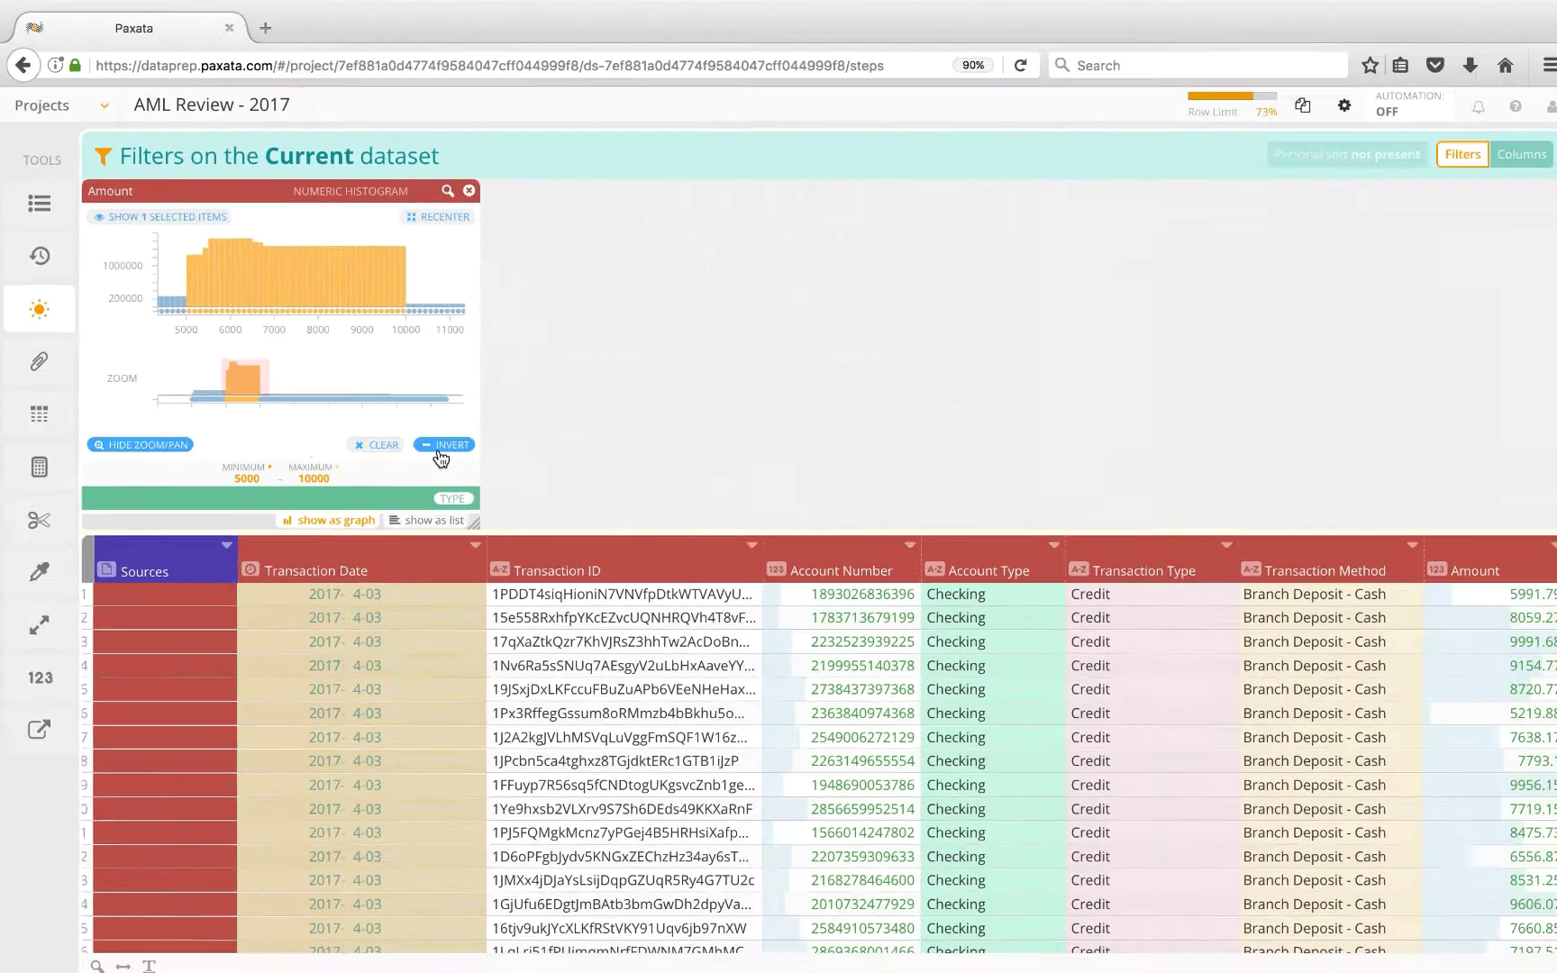
{"action": "left_click", "coordinate": [469, 190]}
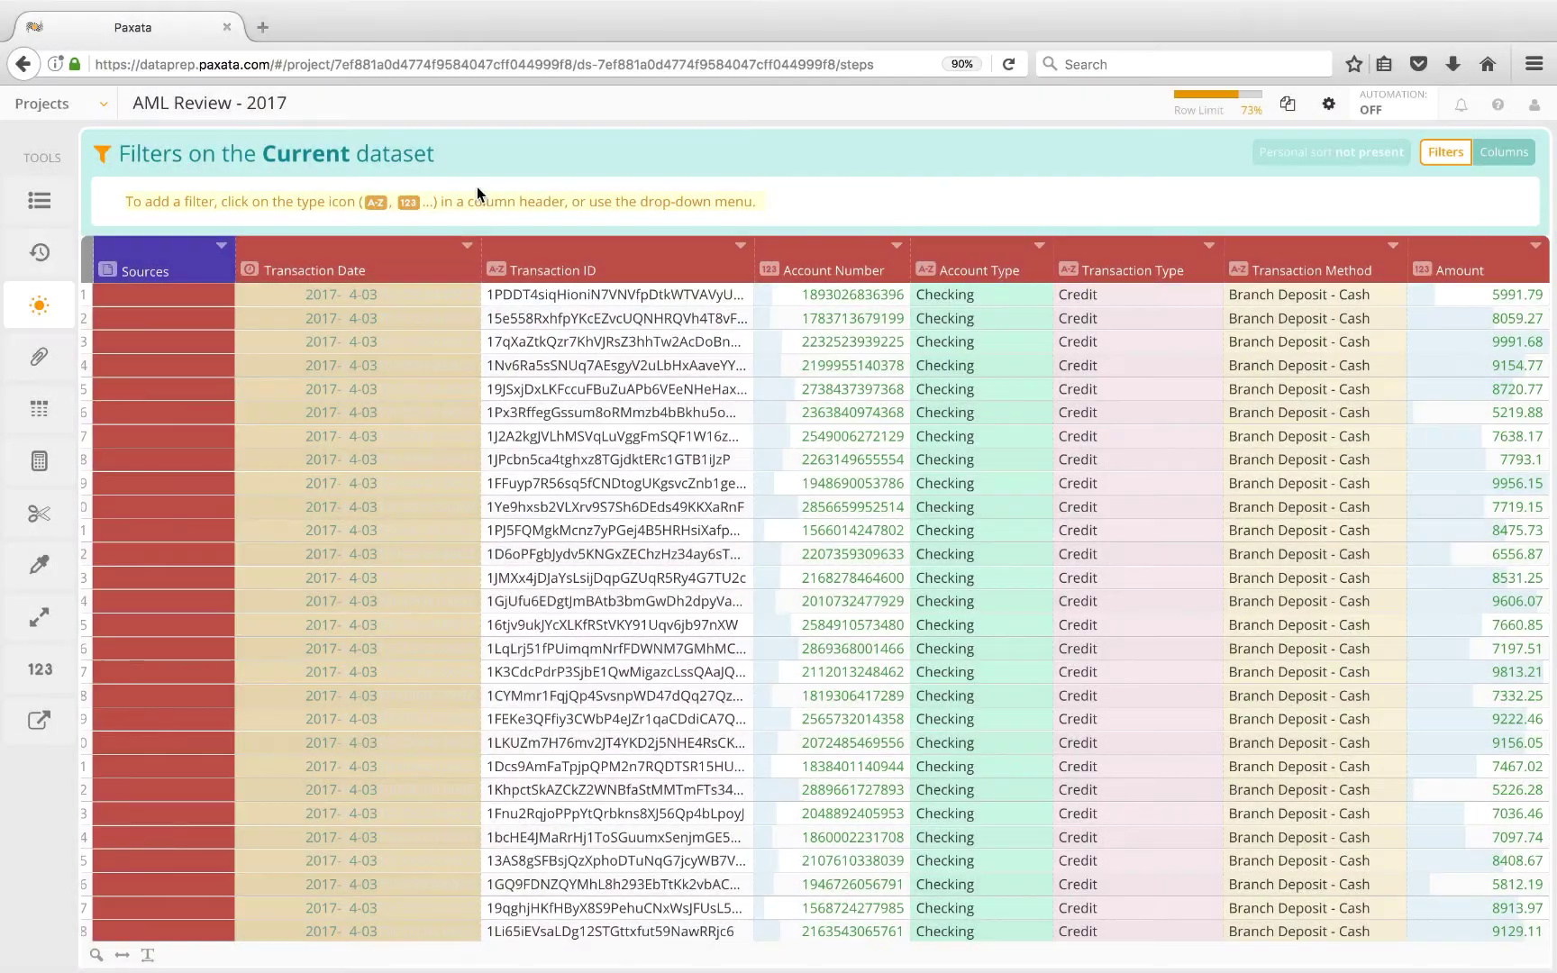
Step: Reshape the data to group by Account Number instead of Transaction ID
{"action": "left_click", "coordinate": [36, 620]}
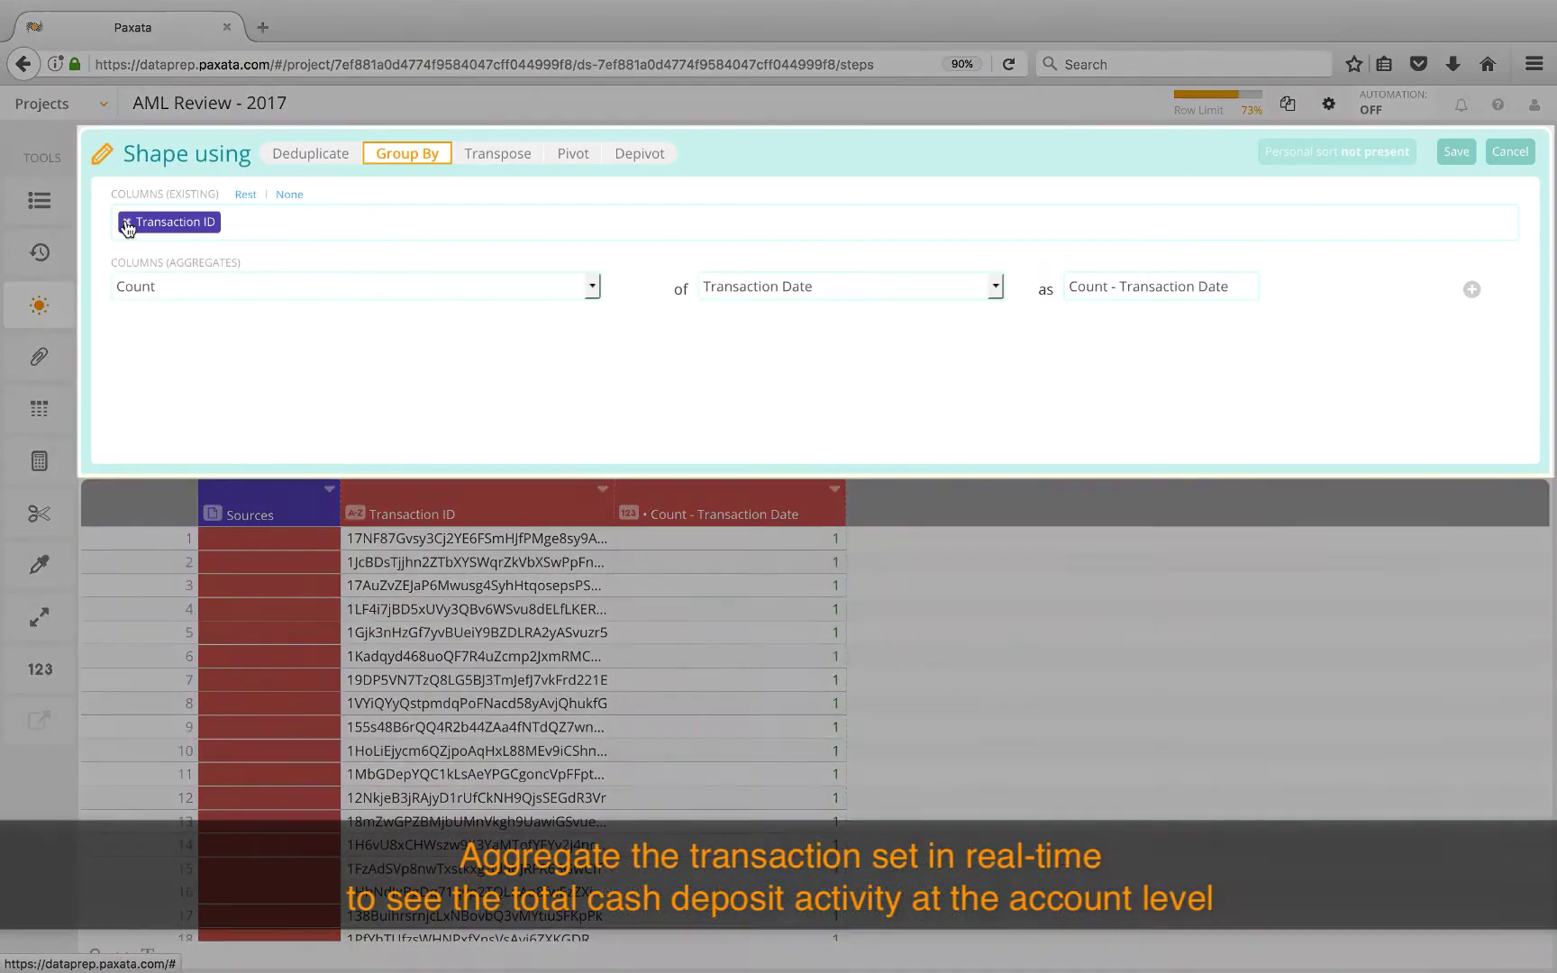
{"action": "left_click", "coordinate": [120, 229]}
{"action": "left_click", "coordinate": [127, 221]}
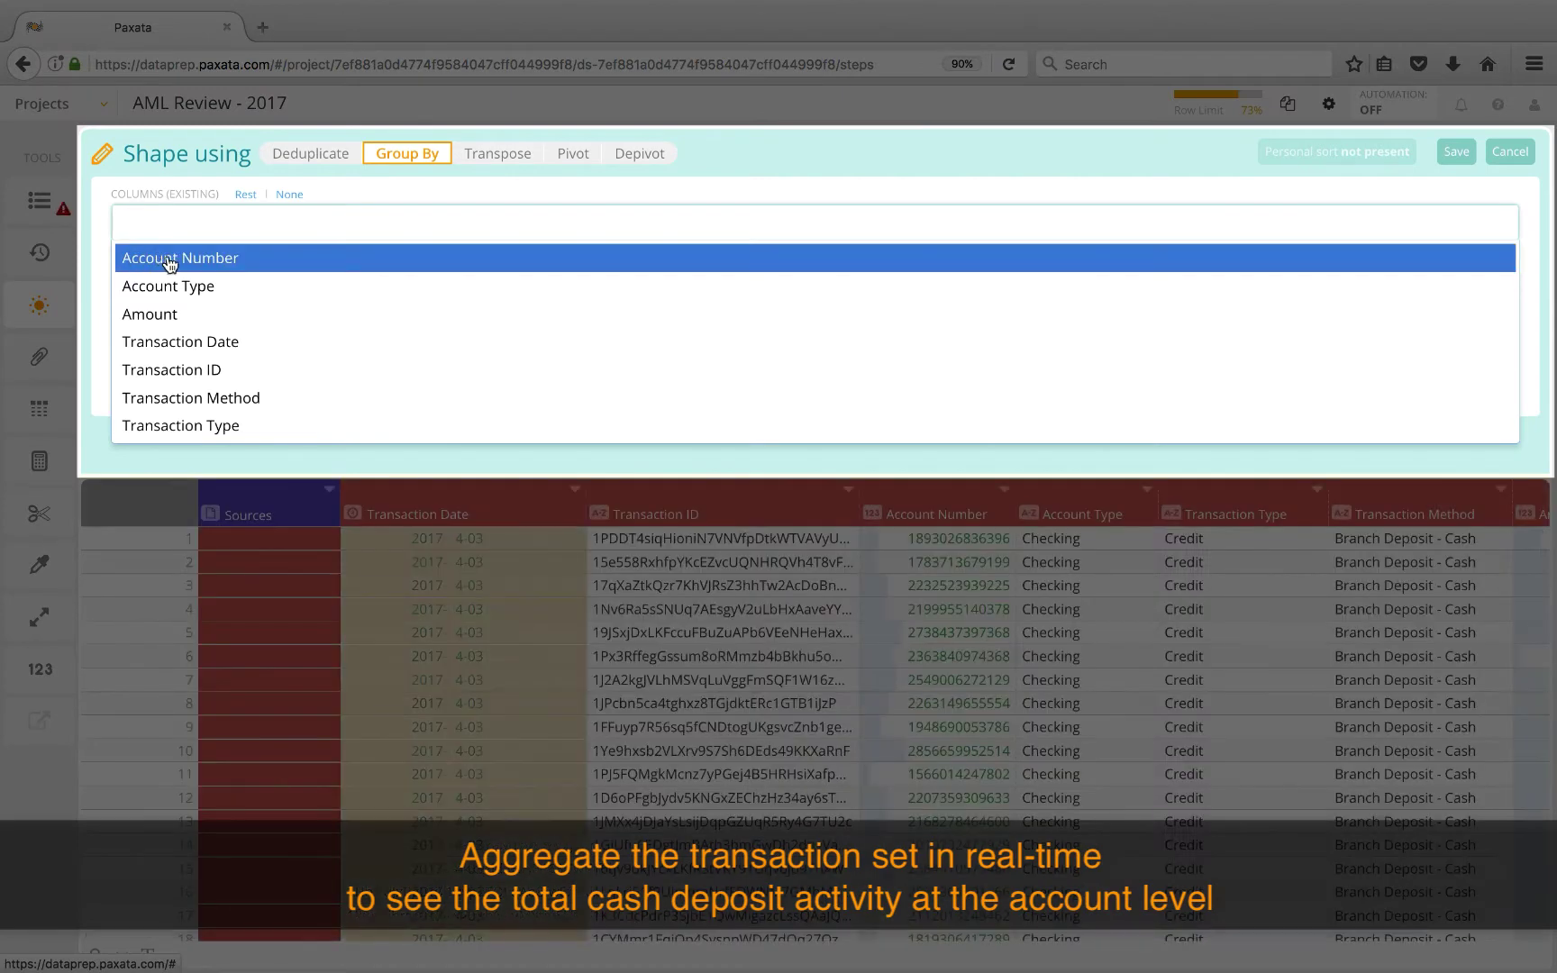
{"action": "left_click", "coordinate": [155, 258]}
{"action": "left_click", "coordinate": [101, 260]}
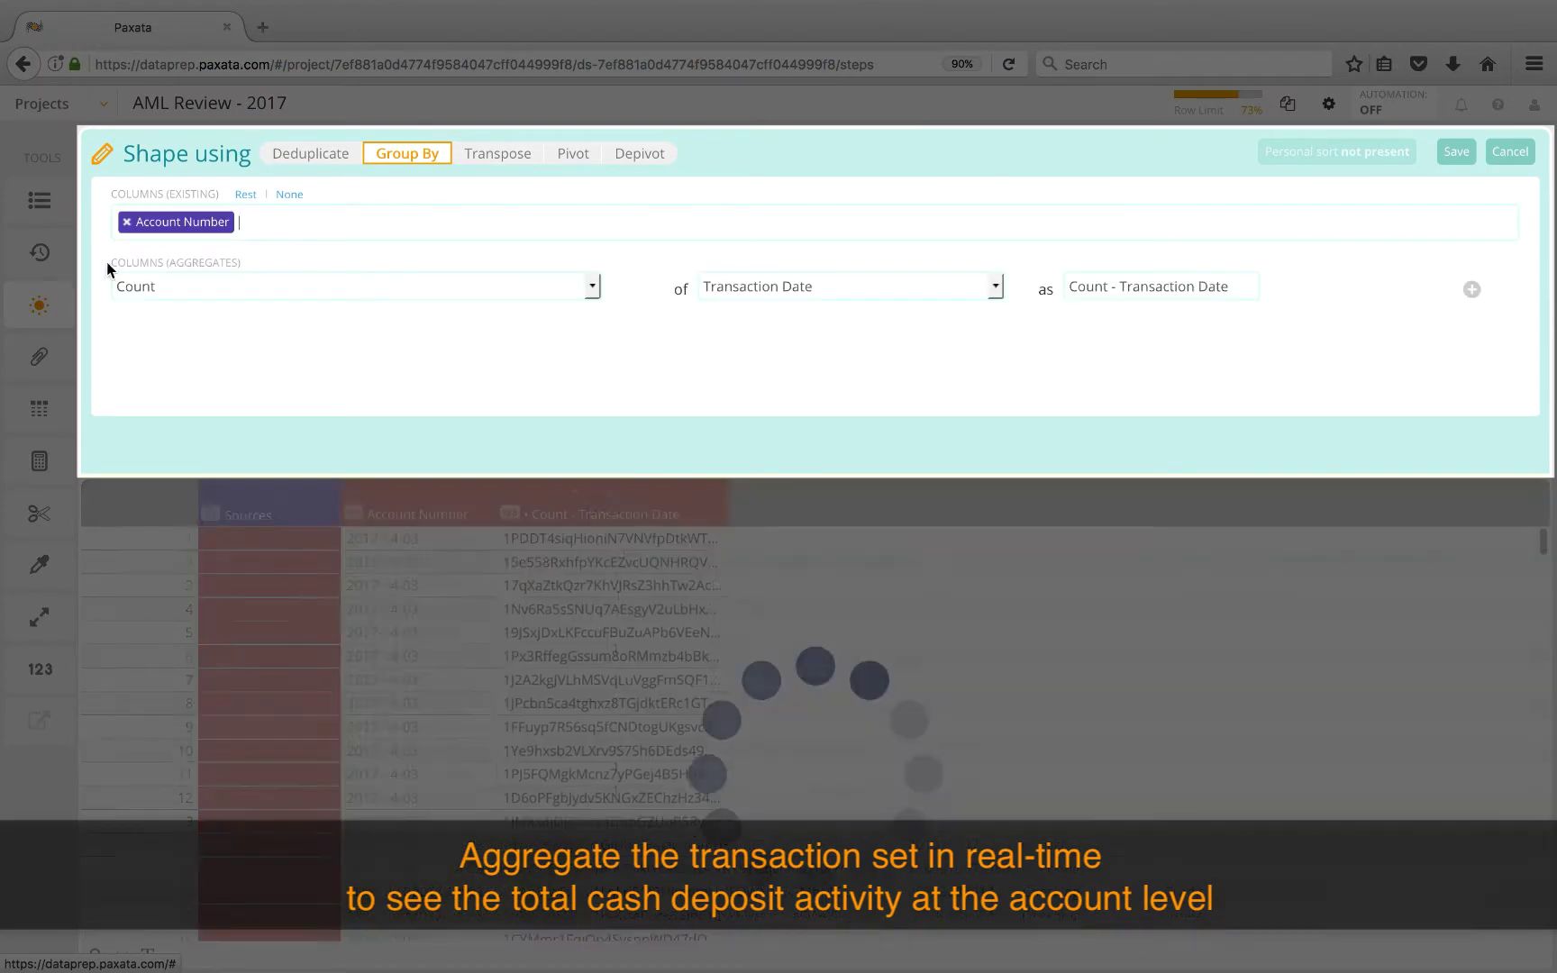
Step: Add Count of Transaction ID and Sum of Amount aggregates, then apply the grouping
{"action": "left_click", "coordinate": [884, 281]}
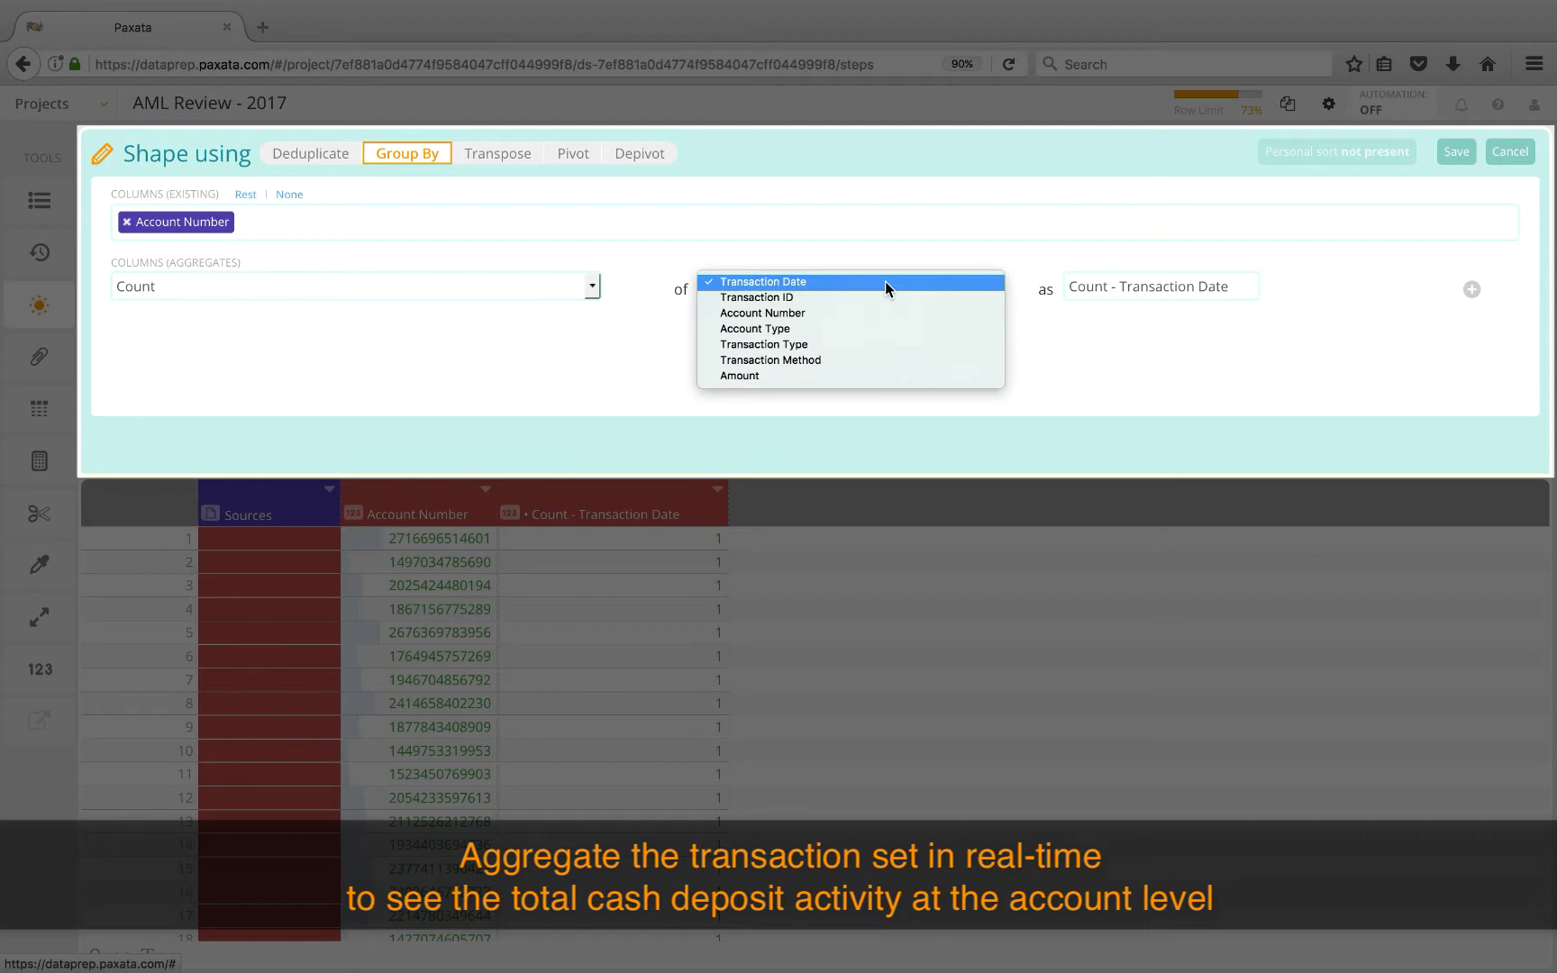
{"action": "left_click", "coordinate": [873, 296]}
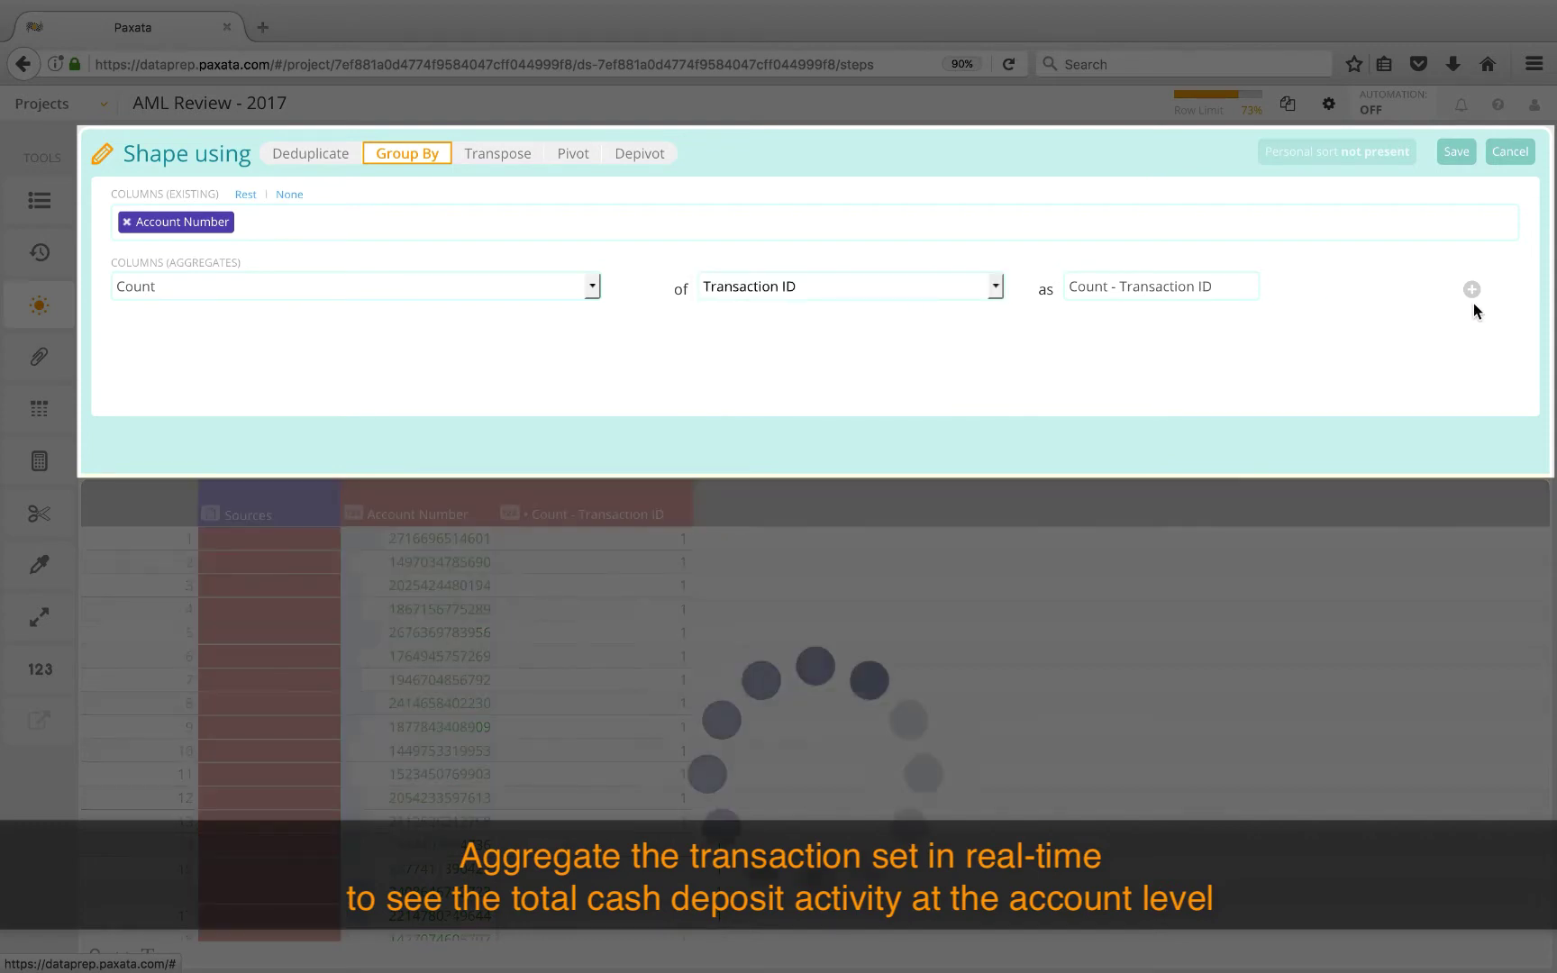
{"action": "left_click", "coordinate": [1471, 289]}
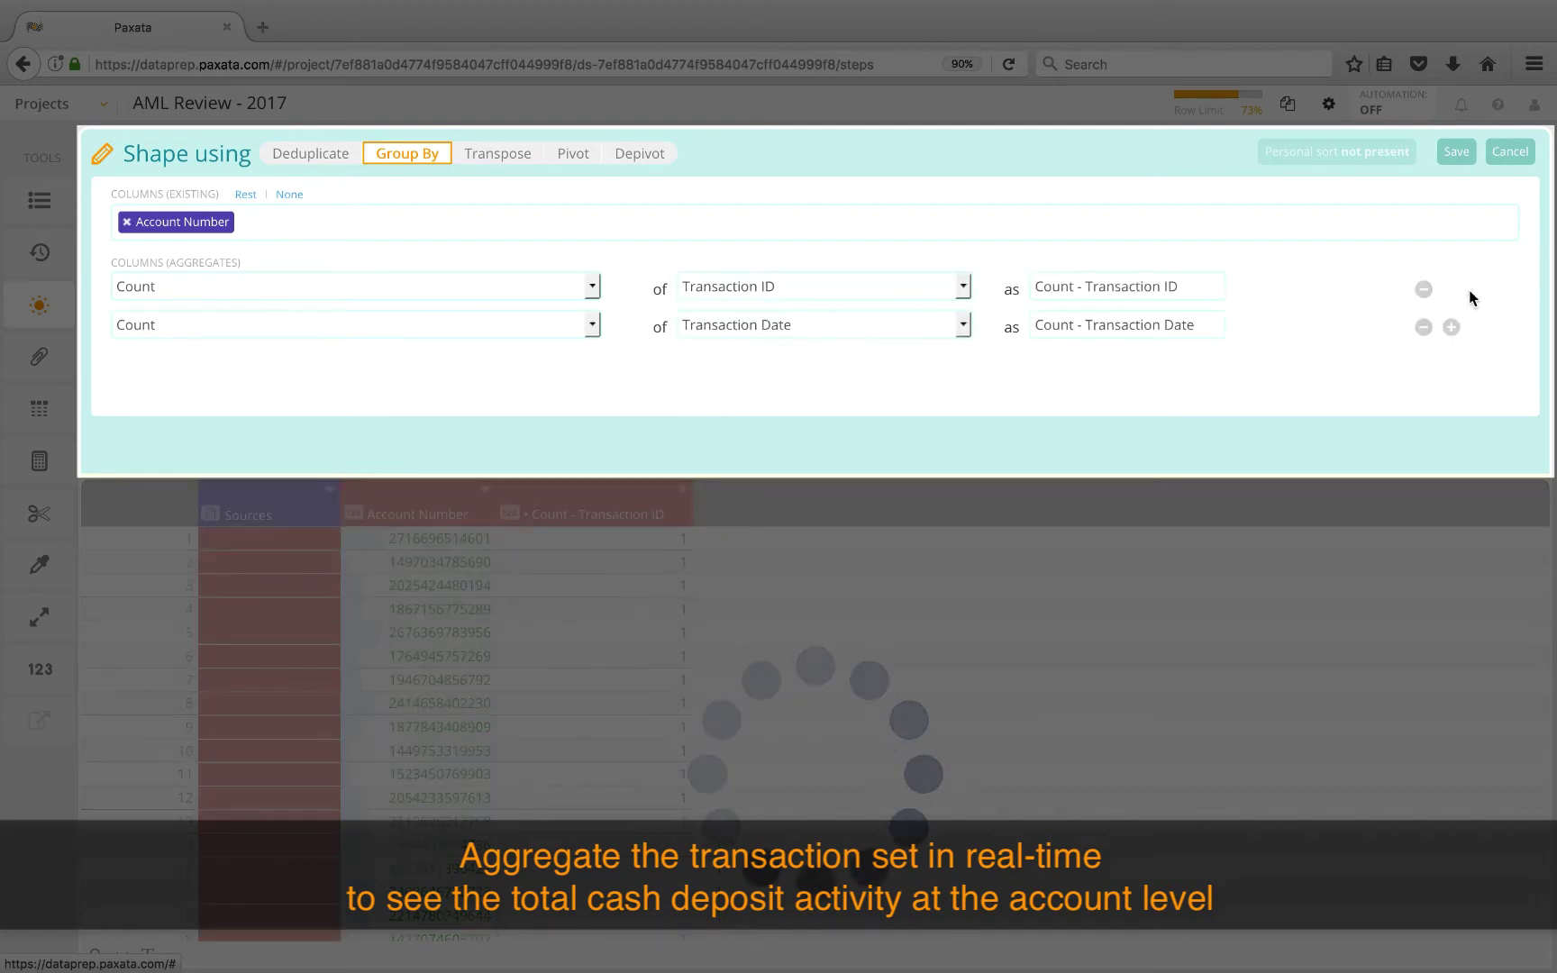
{"action": "left_click", "coordinate": [589, 324]}
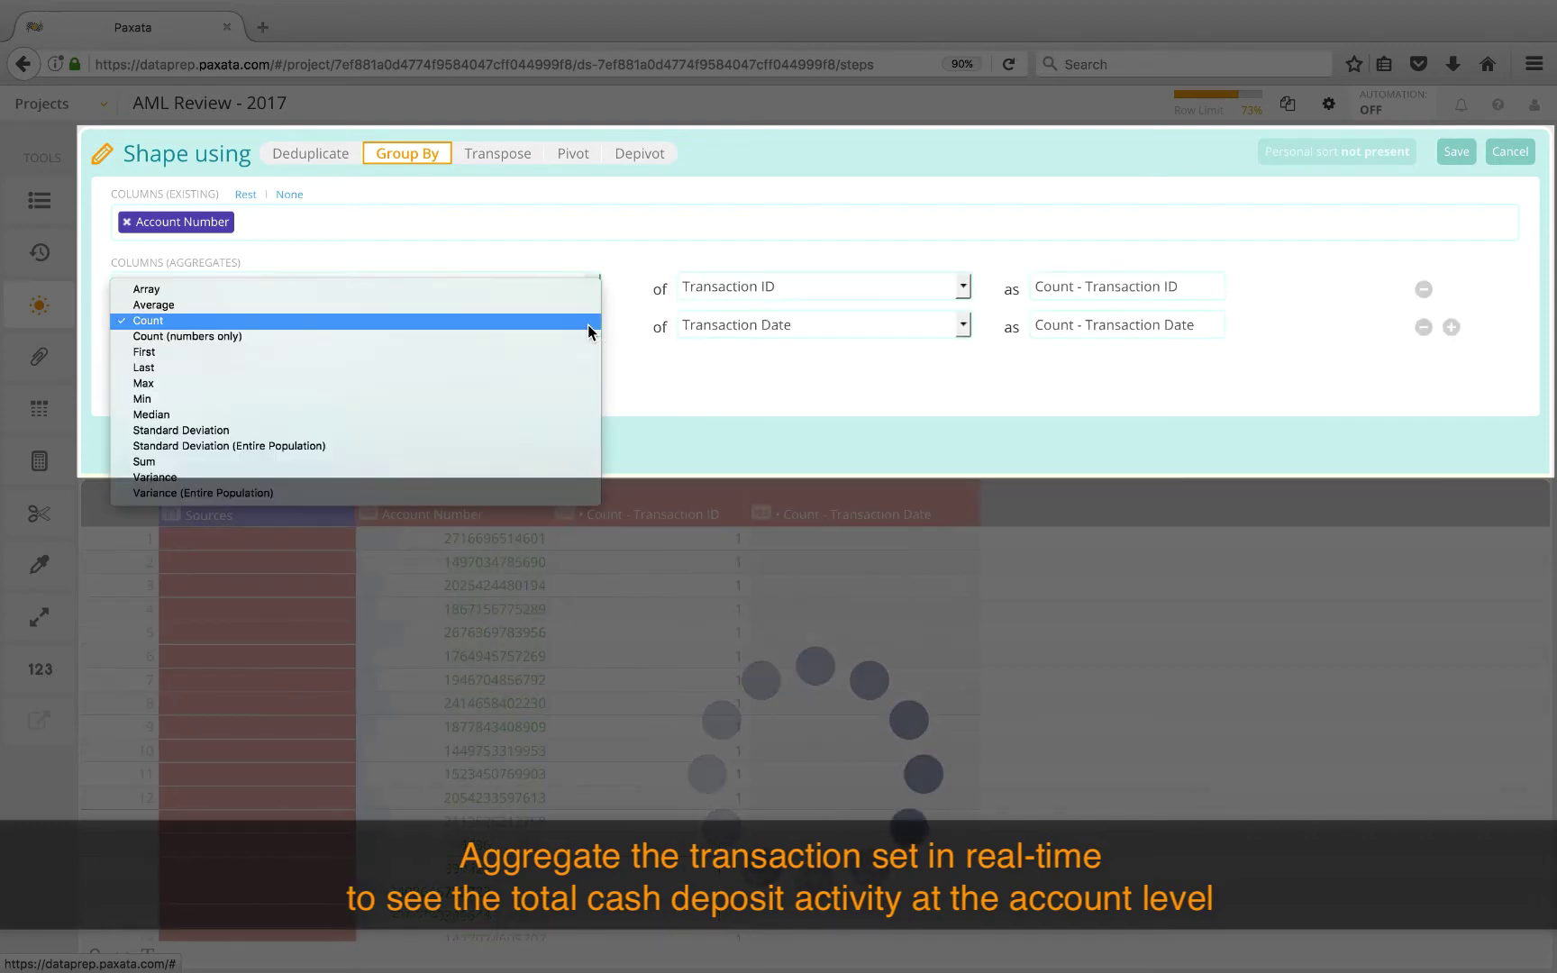
{"action": "left_click", "coordinate": [421, 462]}
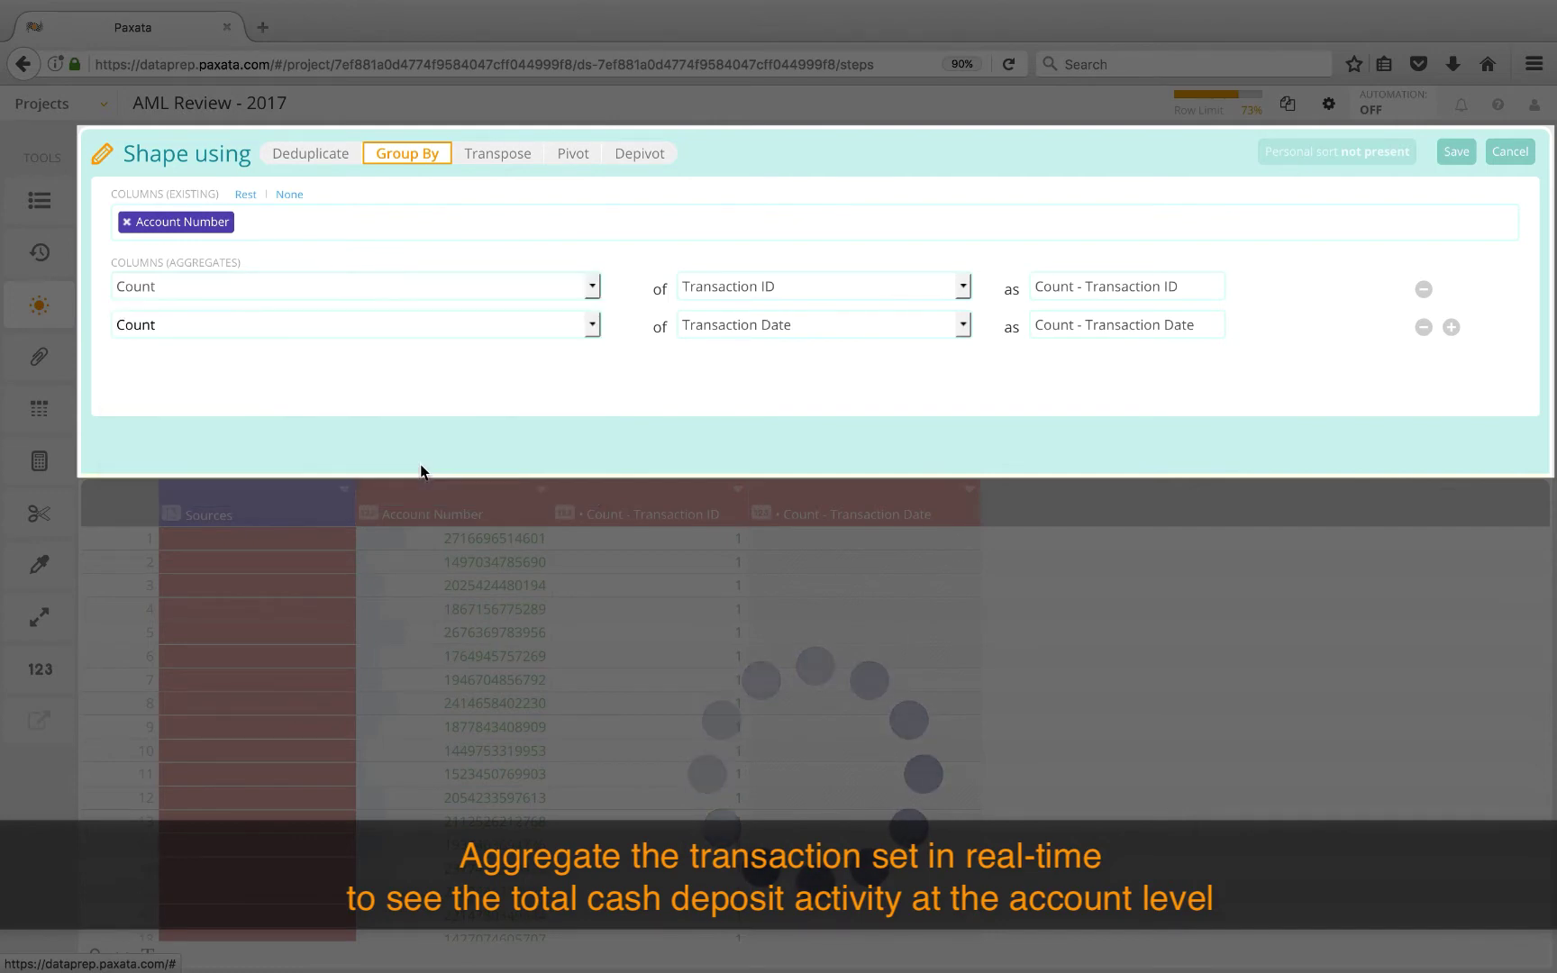
{"action": "left_click", "coordinate": [959, 326]}
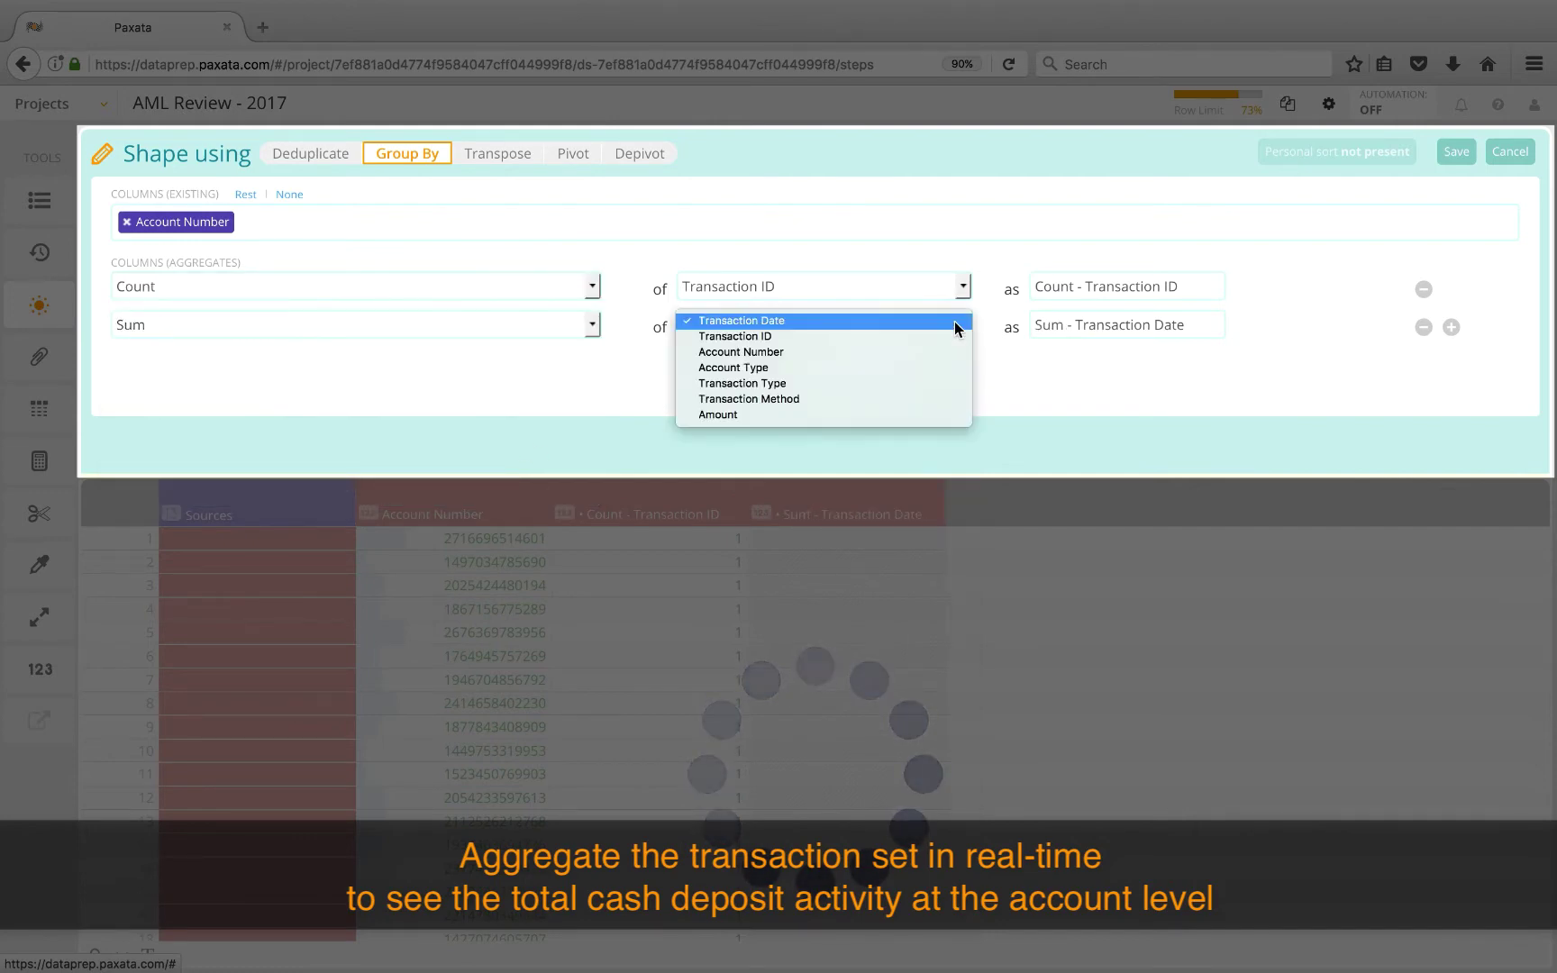
{"action": "left_click", "coordinate": [790, 415]}
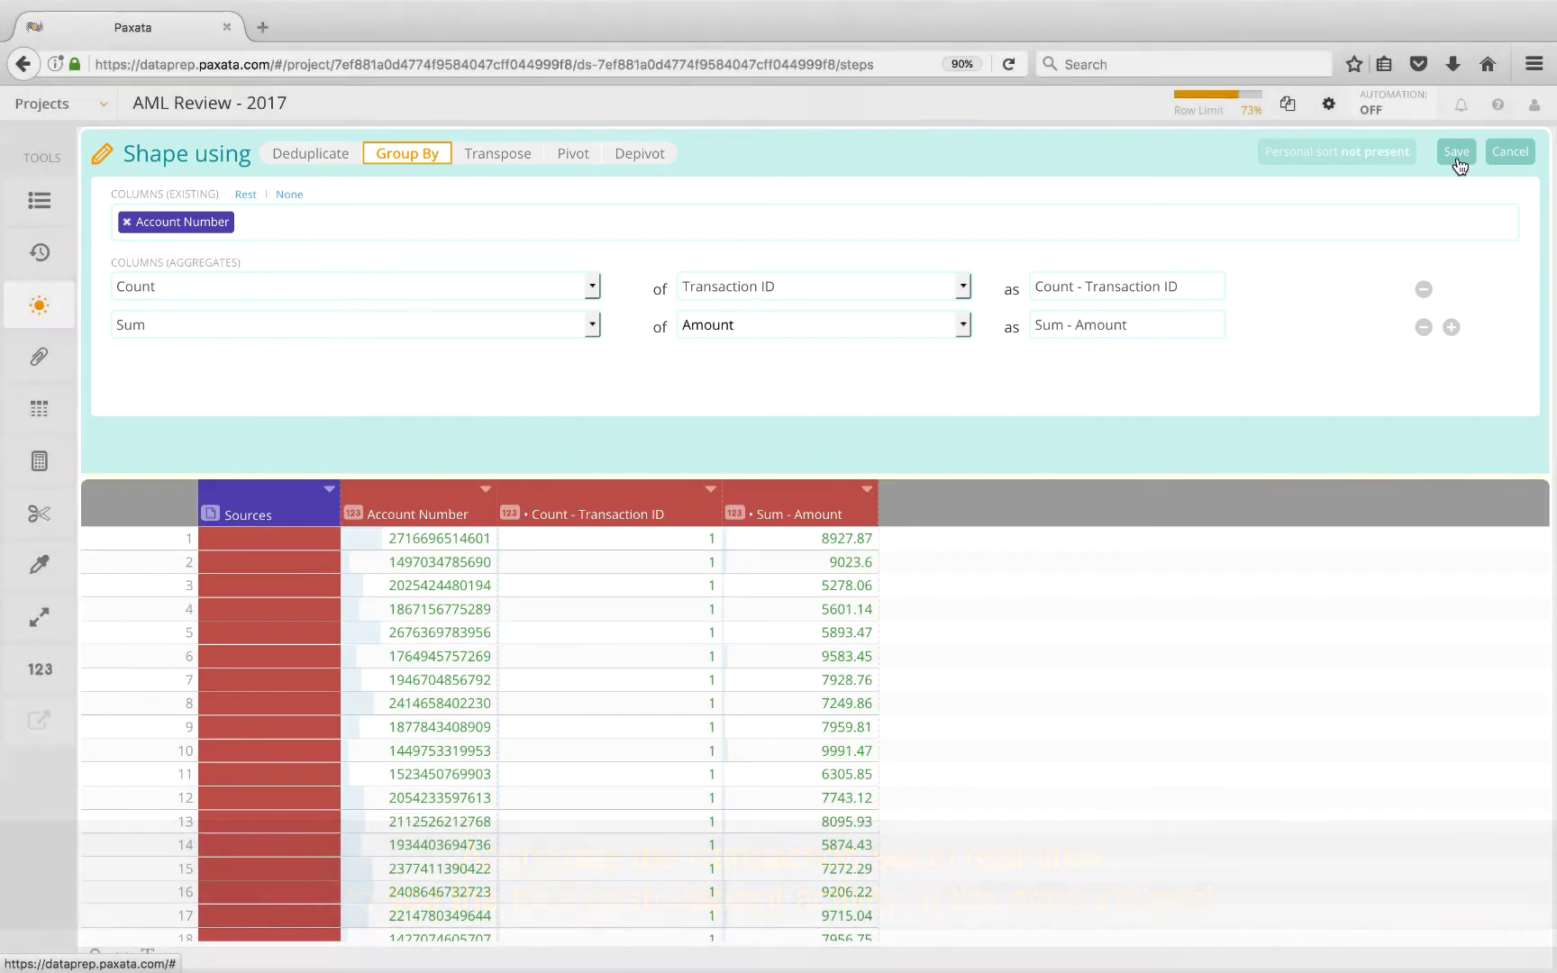
{"action": "left_click", "coordinate": [1456, 155]}
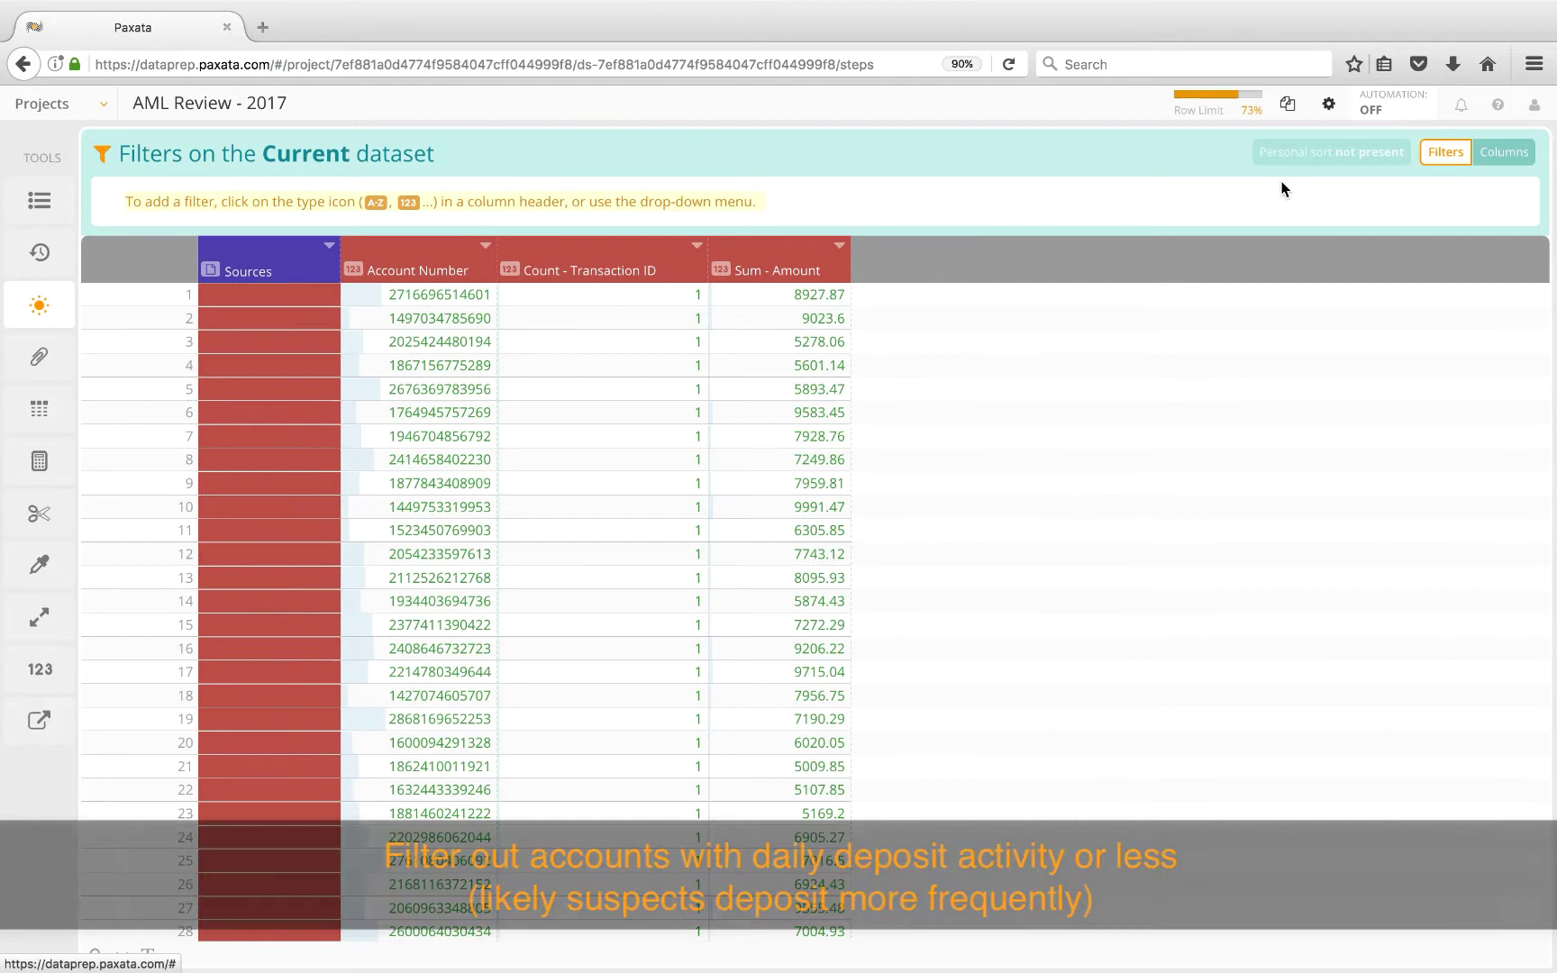
Step: Filter Count - Transaction ID to keep only accounts with 8 or more transactions
{"action": "left_click", "coordinate": [697, 245]}
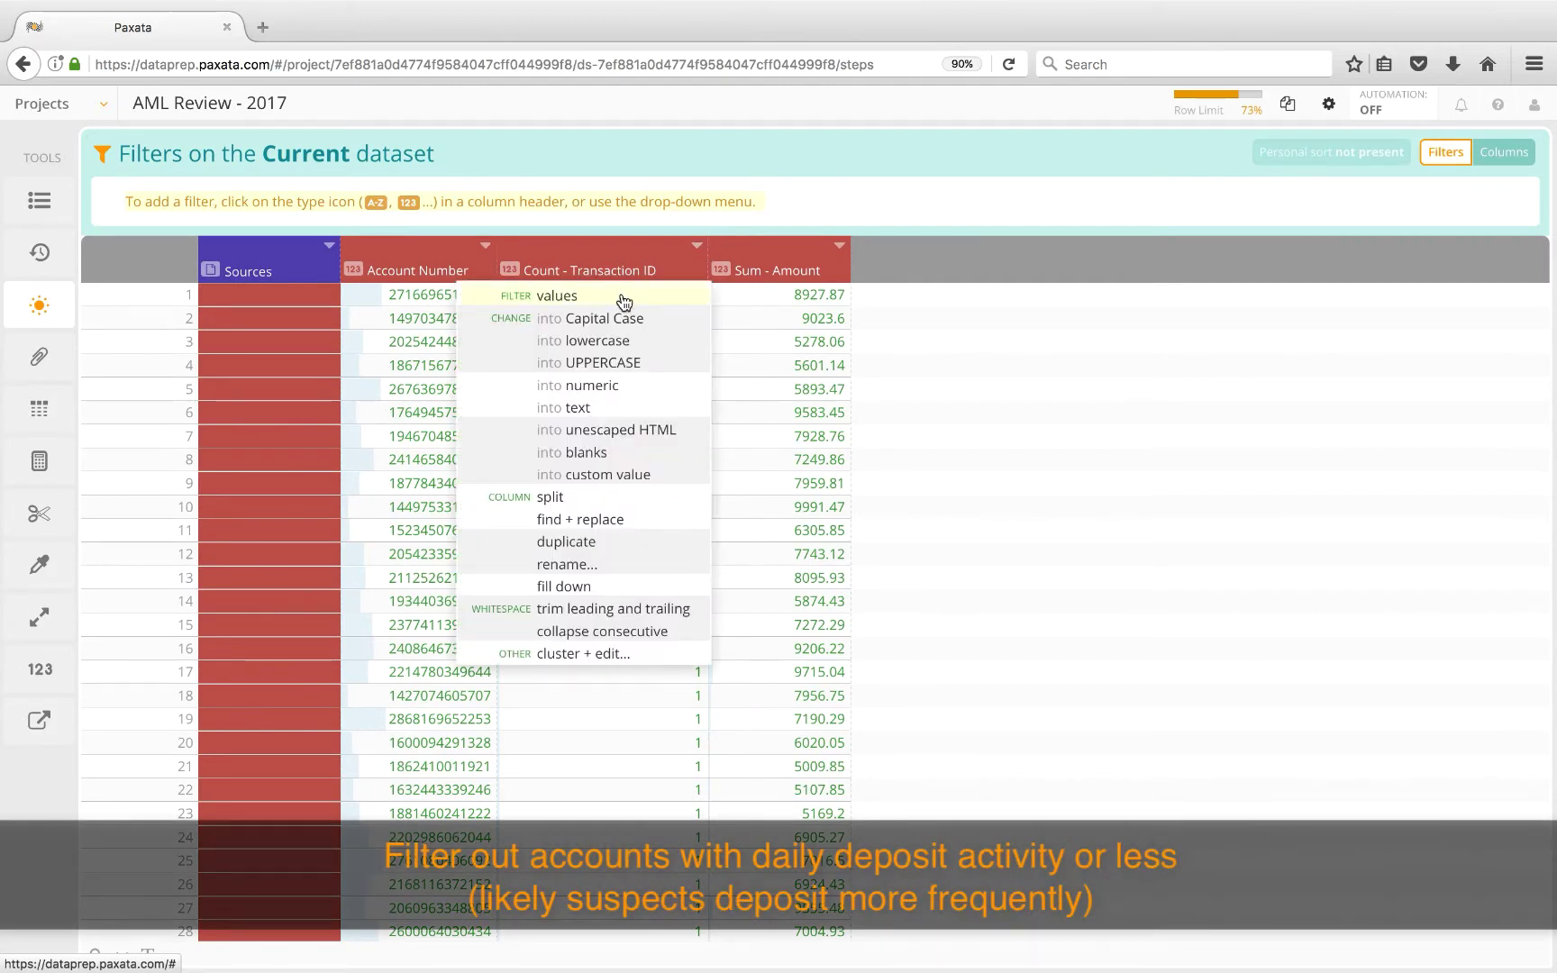
{"action": "left_click", "coordinate": [625, 298]}
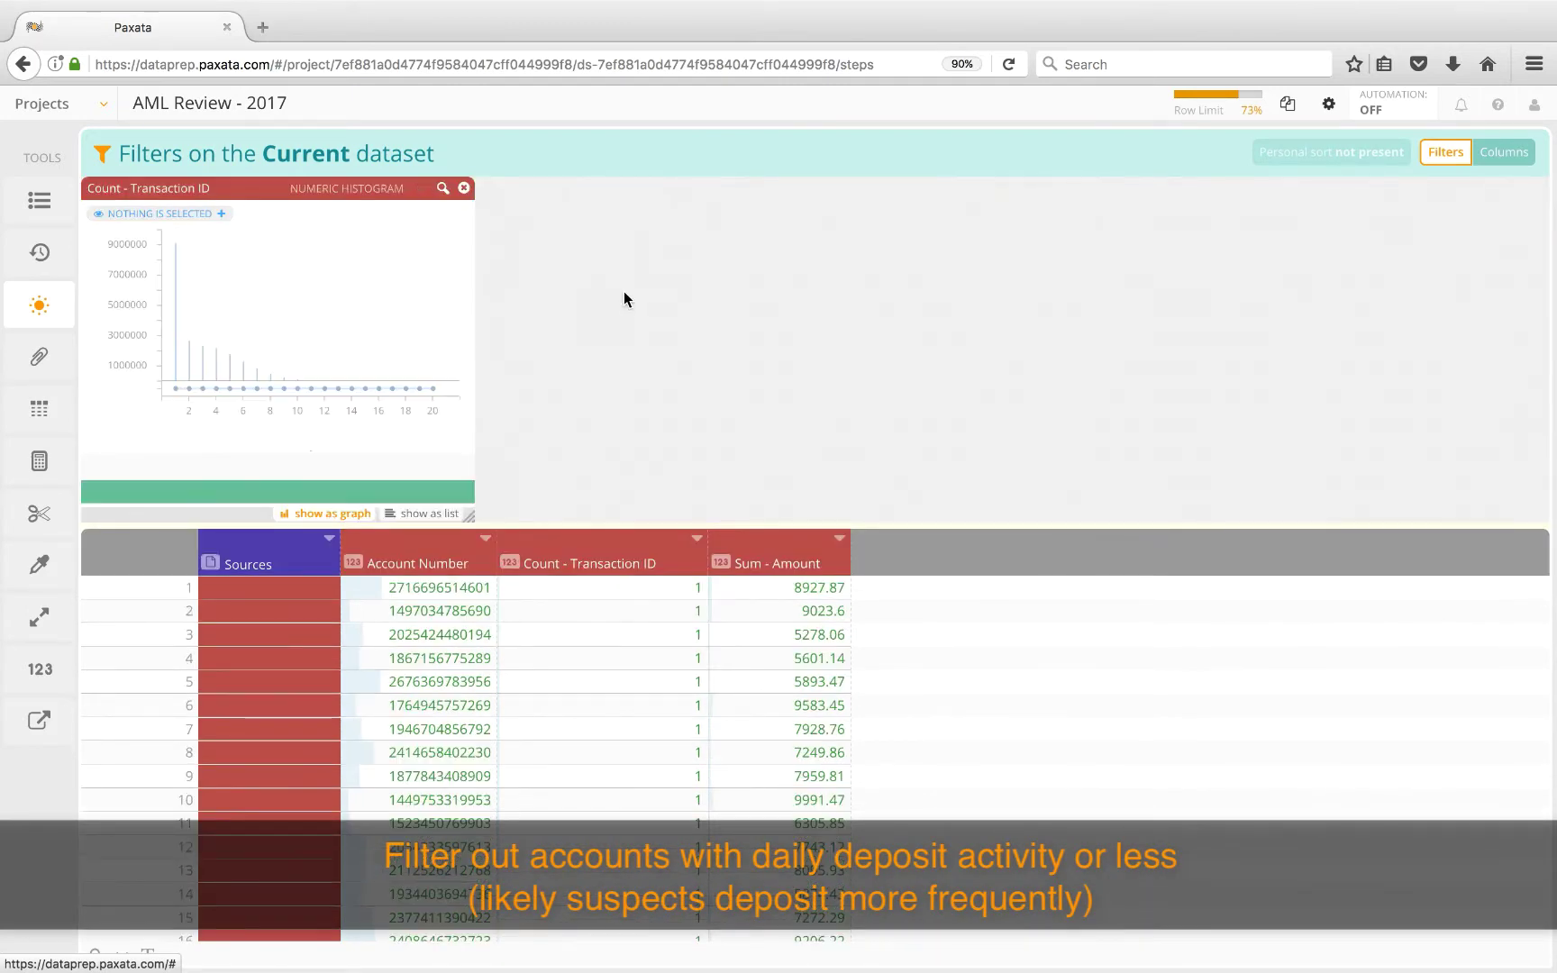
{"action": "left_click_drag", "start_coordinate": [478, 520], "coordinate": [530, 517]}
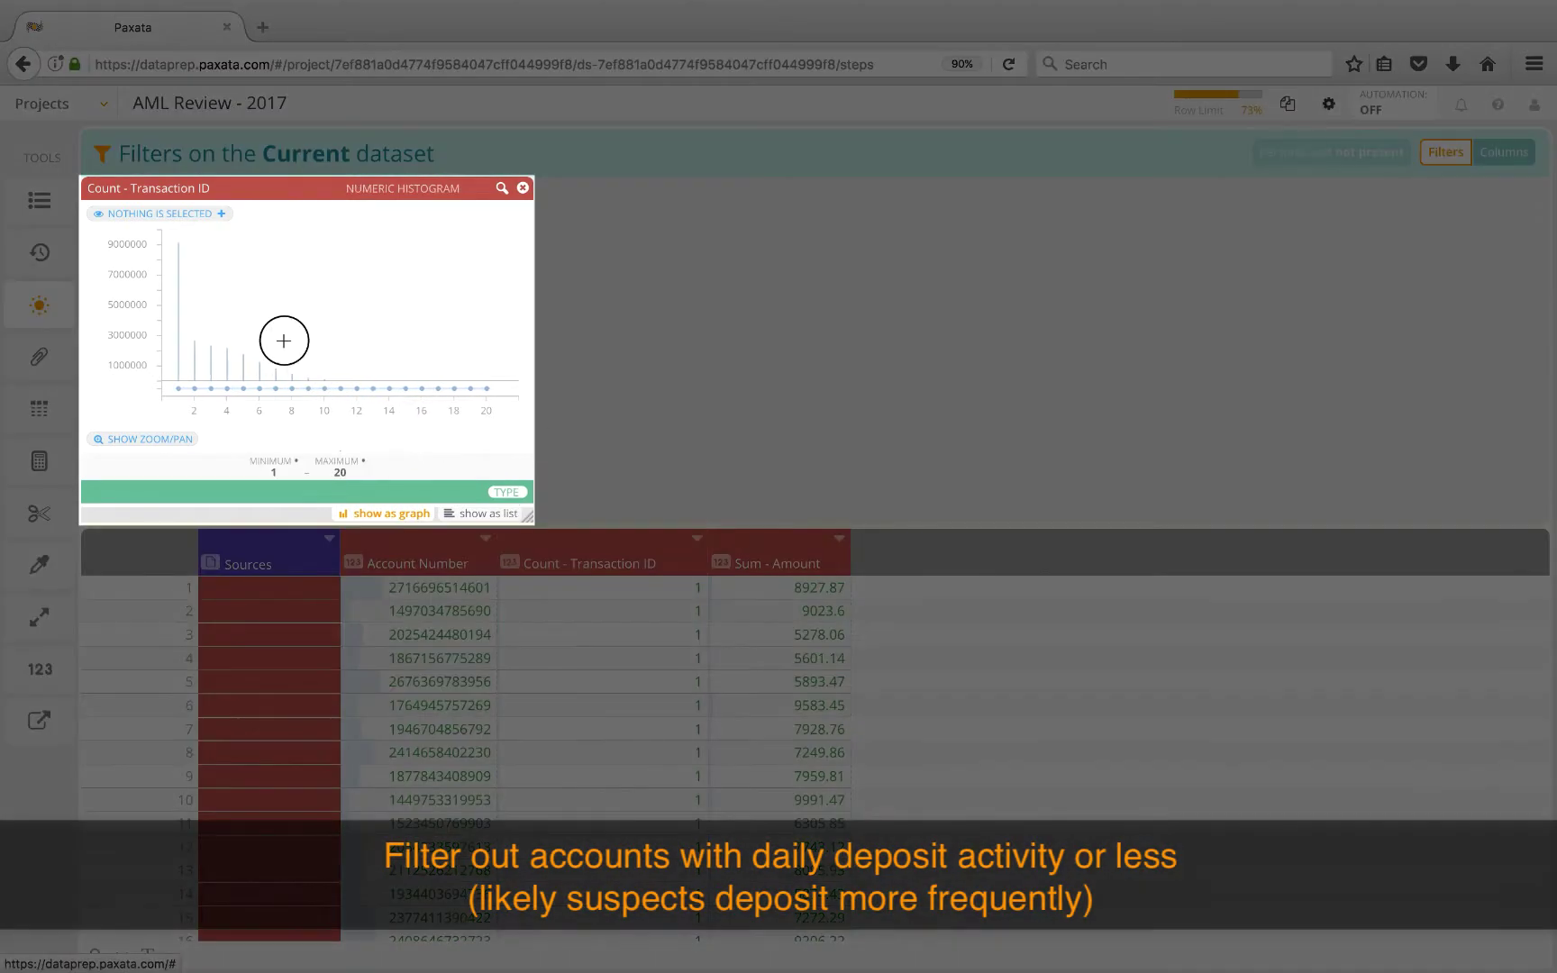
{"action": "left_click_drag", "start_coordinate": [279, 347], "coordinate": [149, 409]}
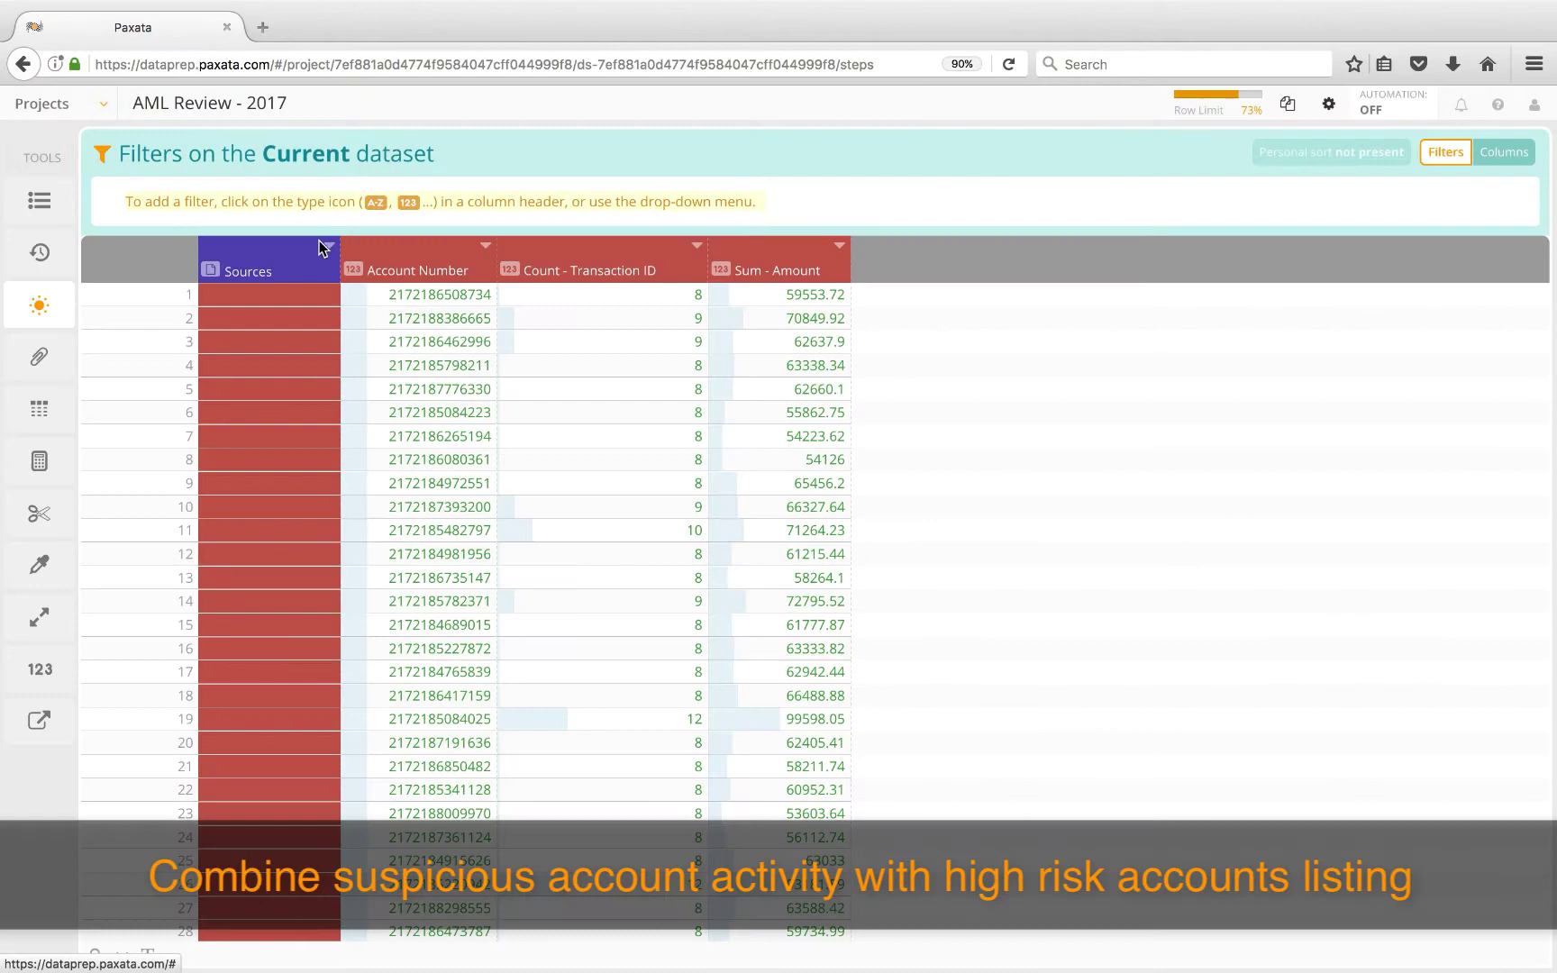
Step: Start a lookup and choose High Risk Accounts (US & CAN) after searching 'high risk'
{"action": "mouse_move", "coordinate": [119, 360]}
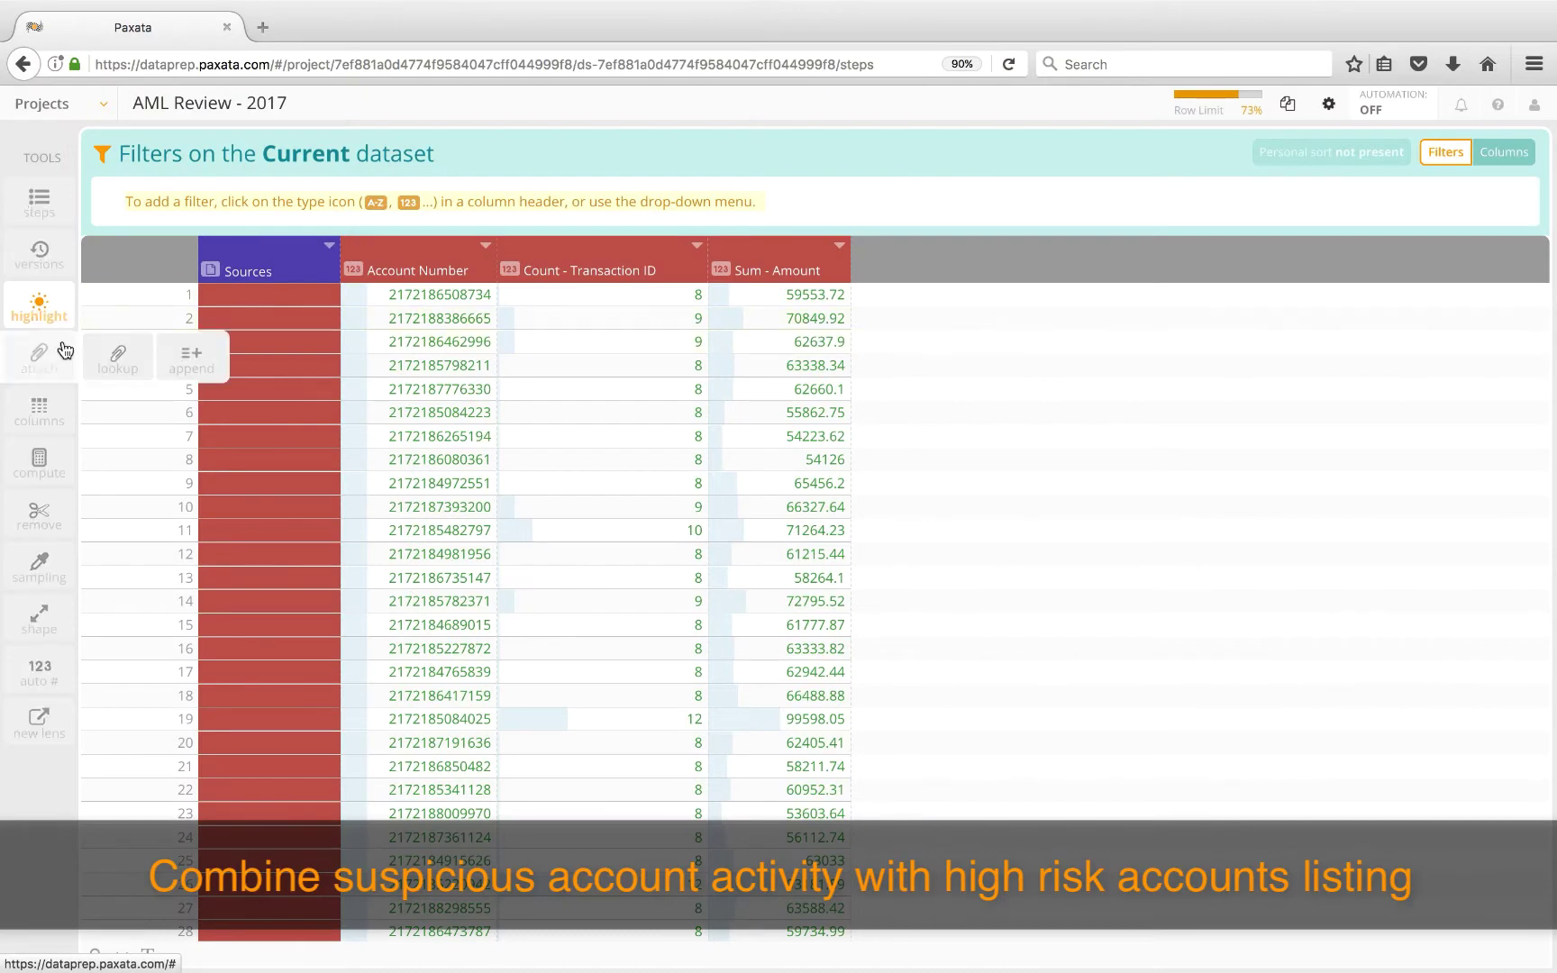
{"action": "left_click", "coordinate": [111, 358]}
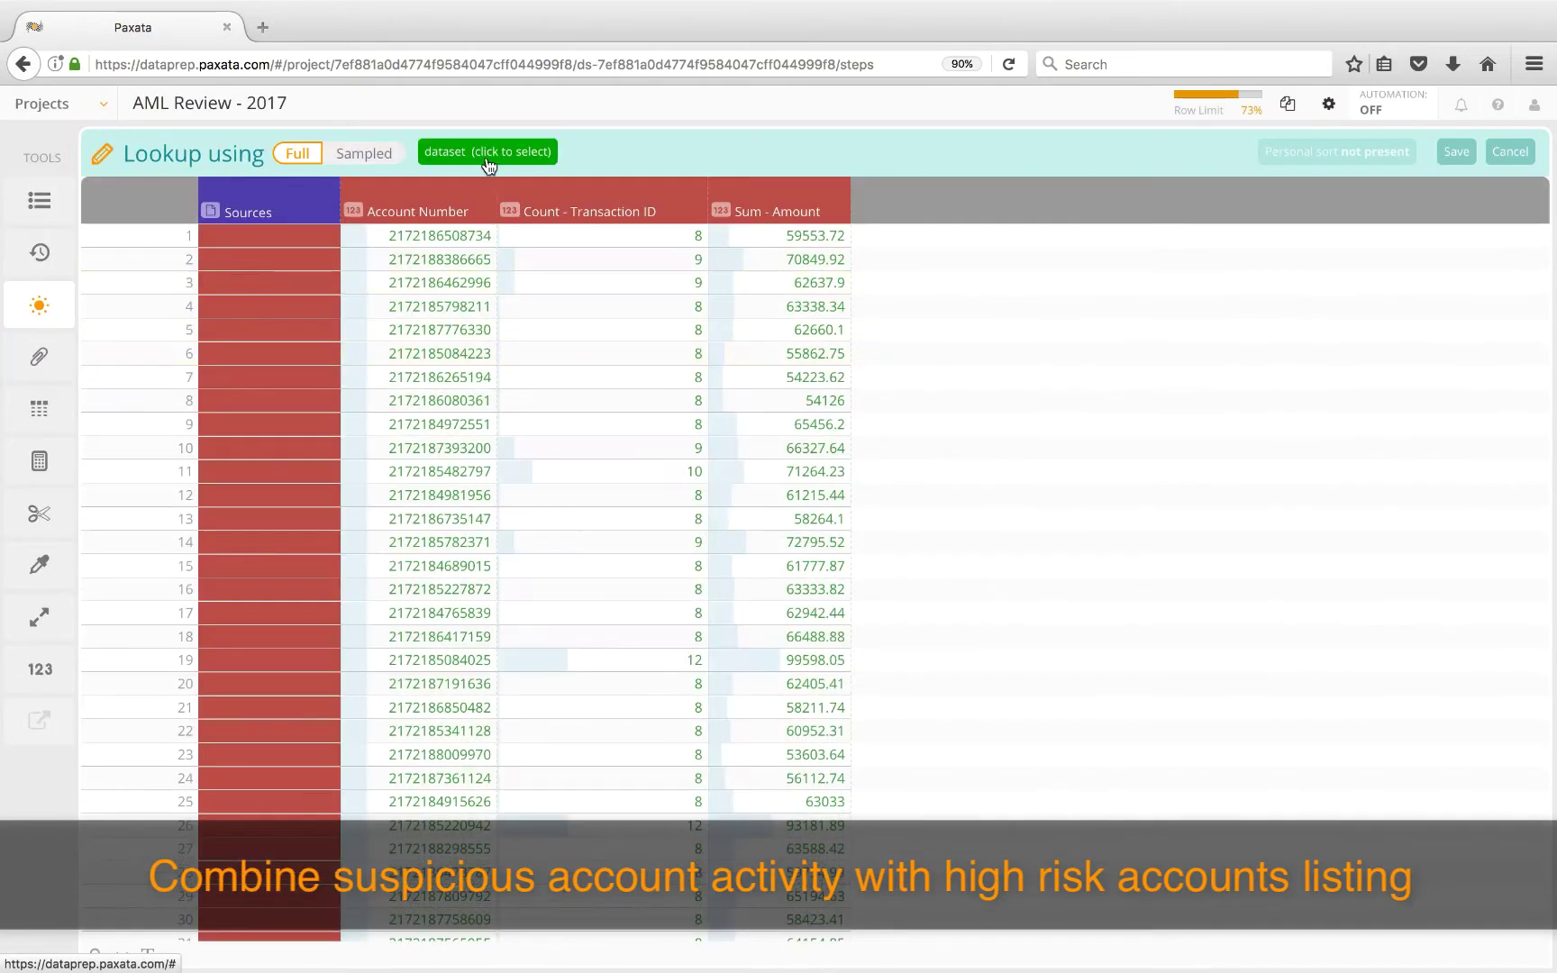
{"action": "left_click", "coordinate": [488, 152]}
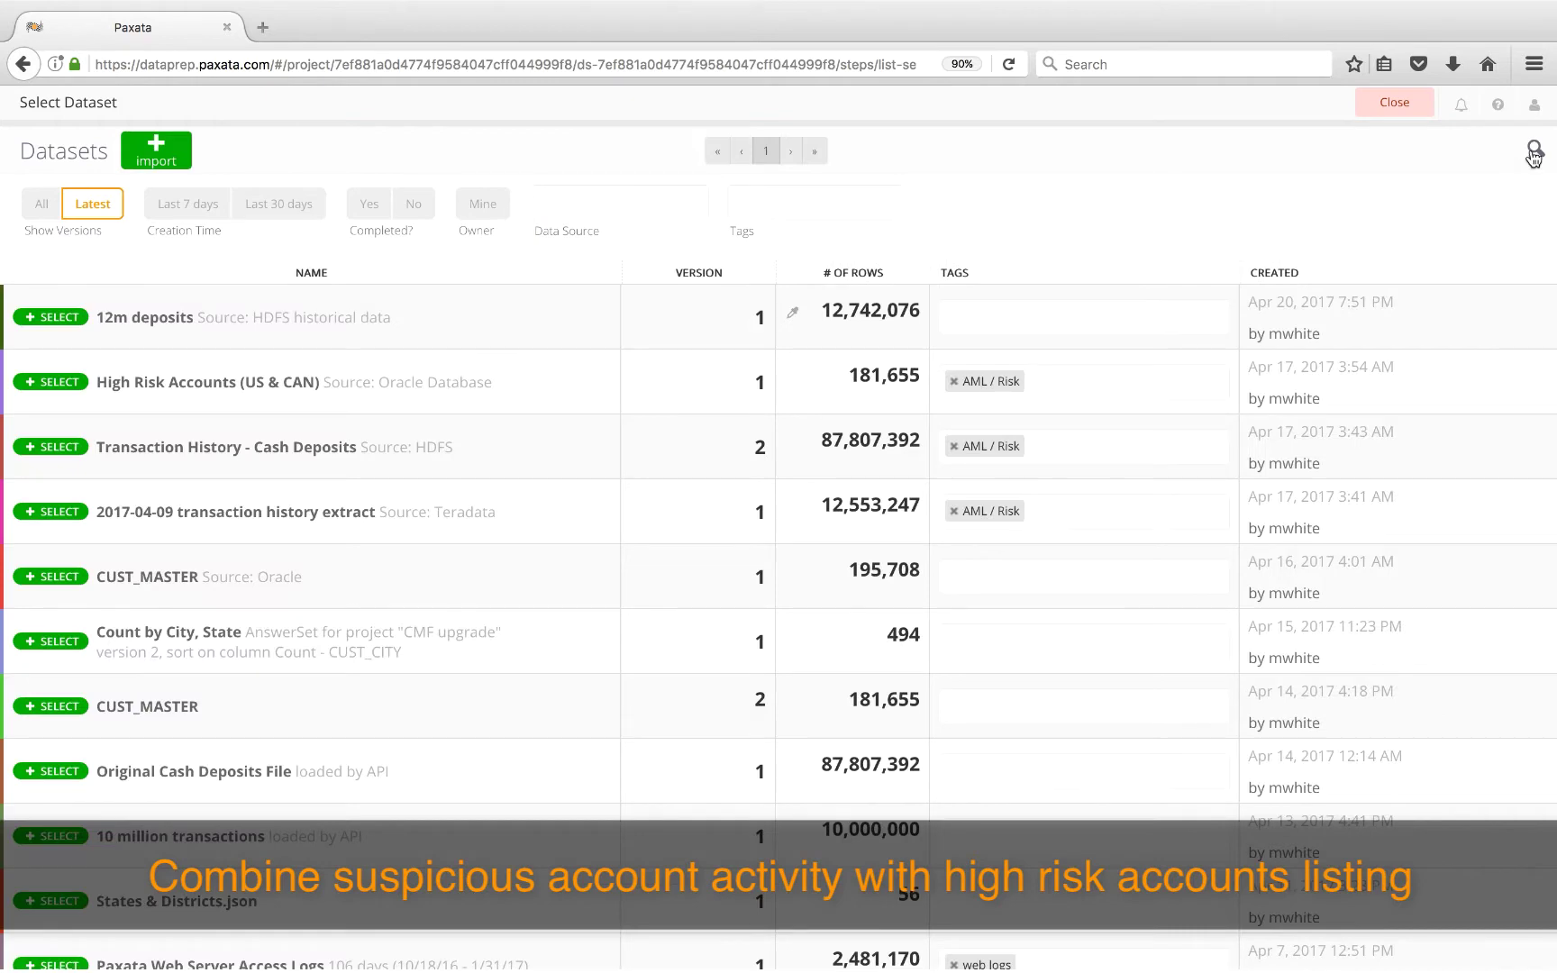
{"action": "left_click", "coordinate": [1533, 154]}
{"action": "type", "text": "high risk"}
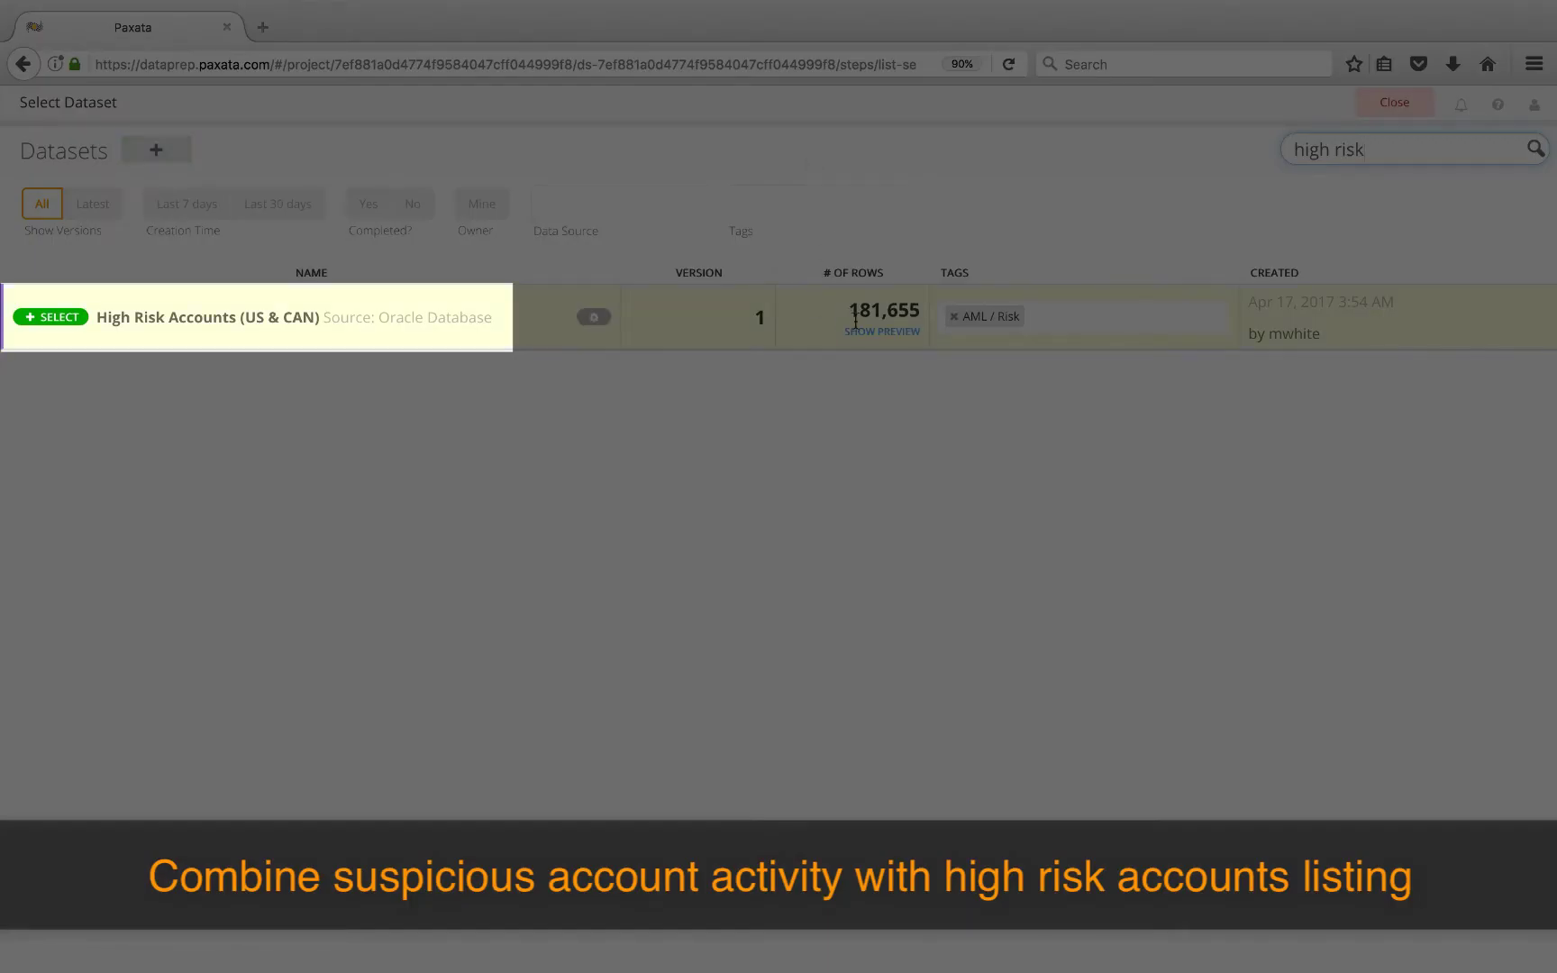
{"action": "left_click", "coordinate": [876, 332]}
{"action": "left_click", "coordinate": [878, 333]}
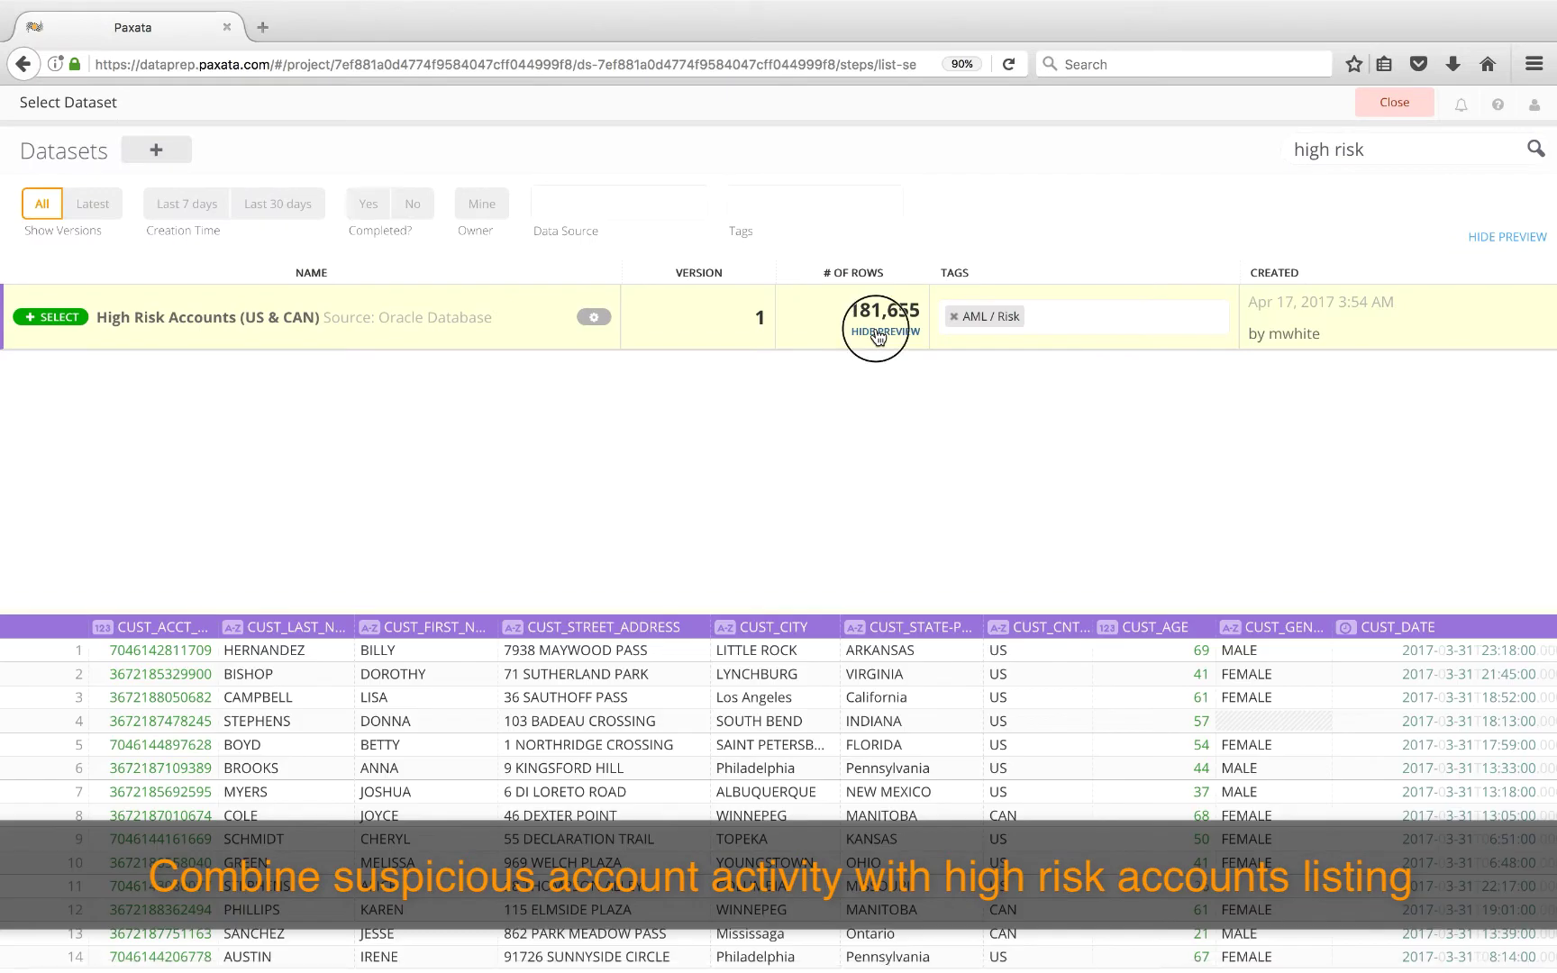
{"action": "left_click", "coordinate": [53, 317]}
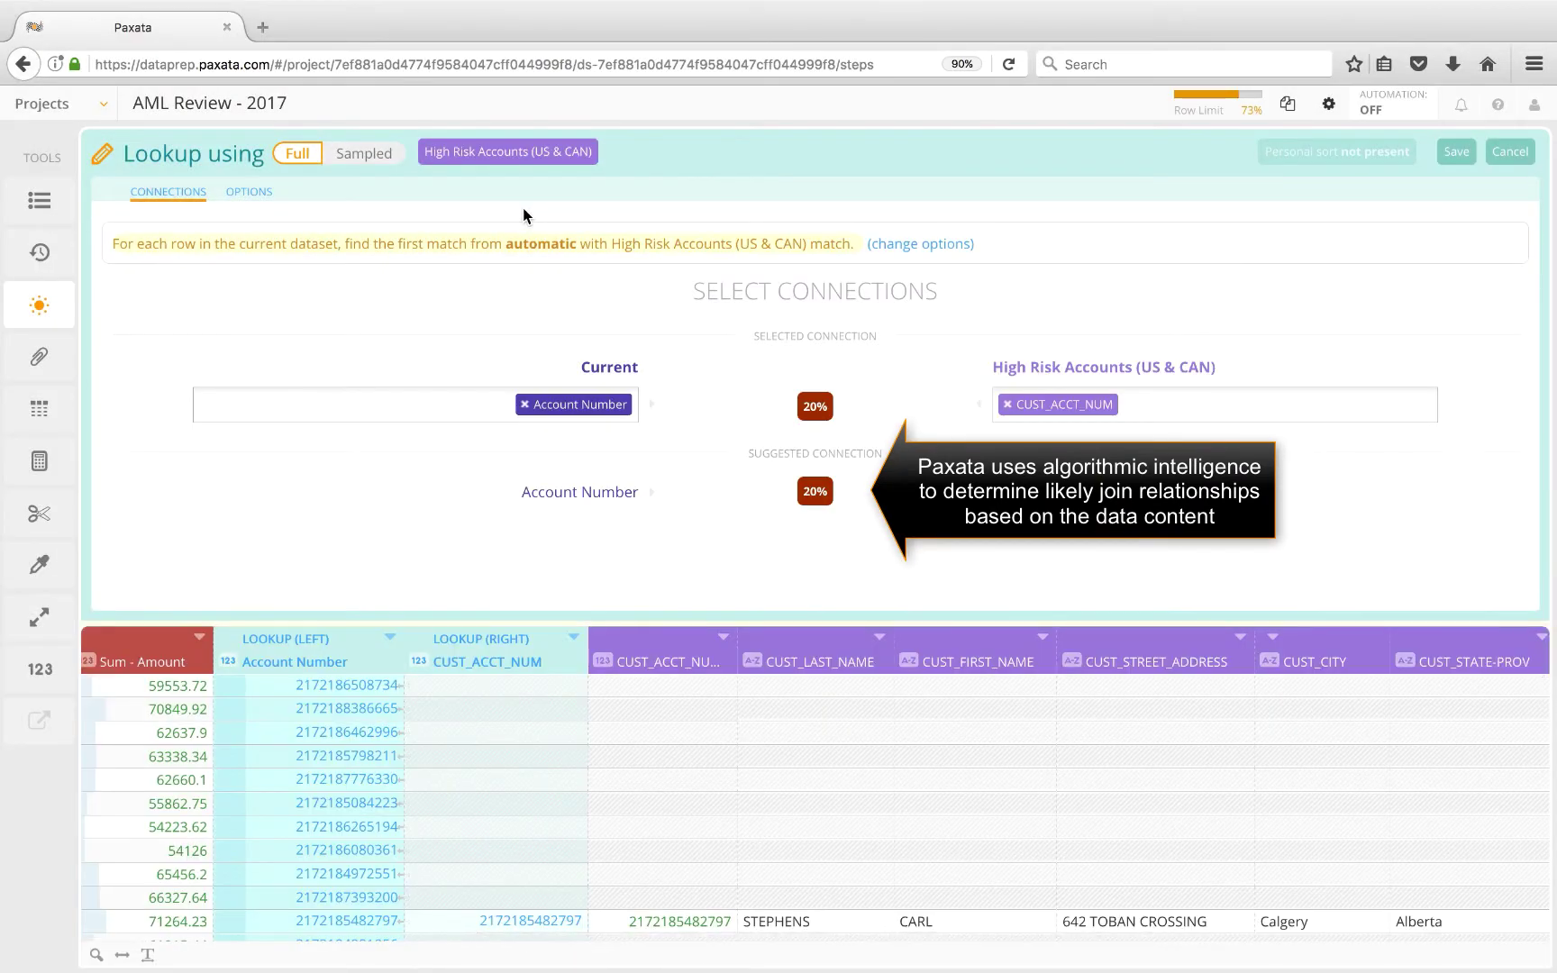
Step: Set the lookup type to Inner so only matched high-risk accounts remain, then save
{"action": "scroll", "coordinate": [434, 868], "scroll_direction": "left", "scroll_amount": 5}
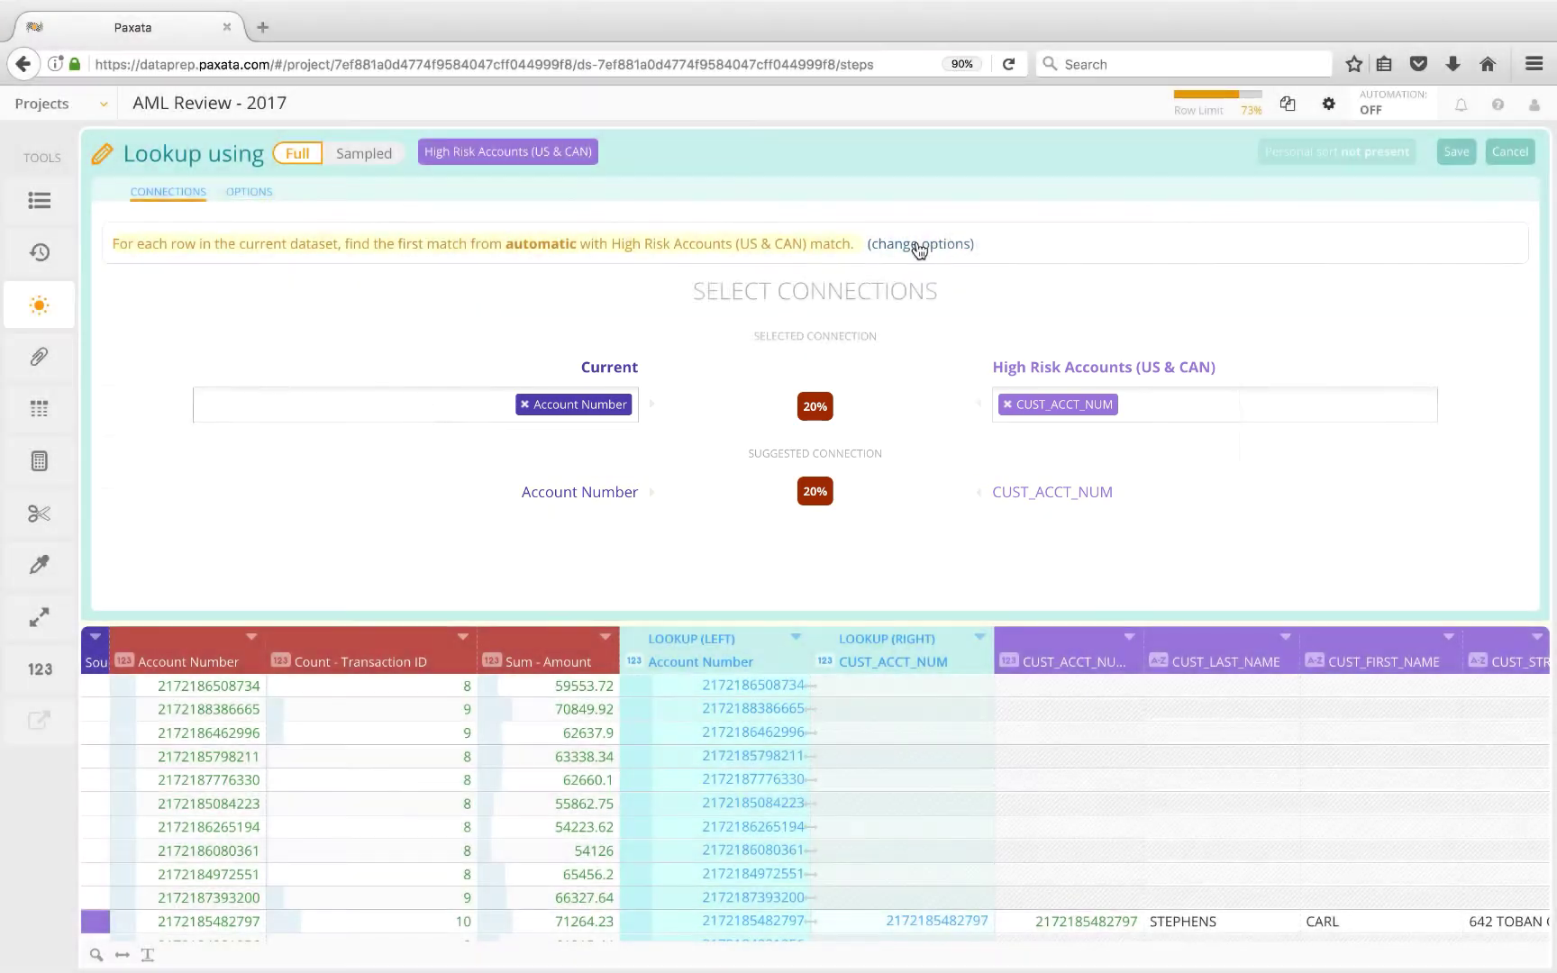
{"action": "left_click", "coordinate": [917, 247]}
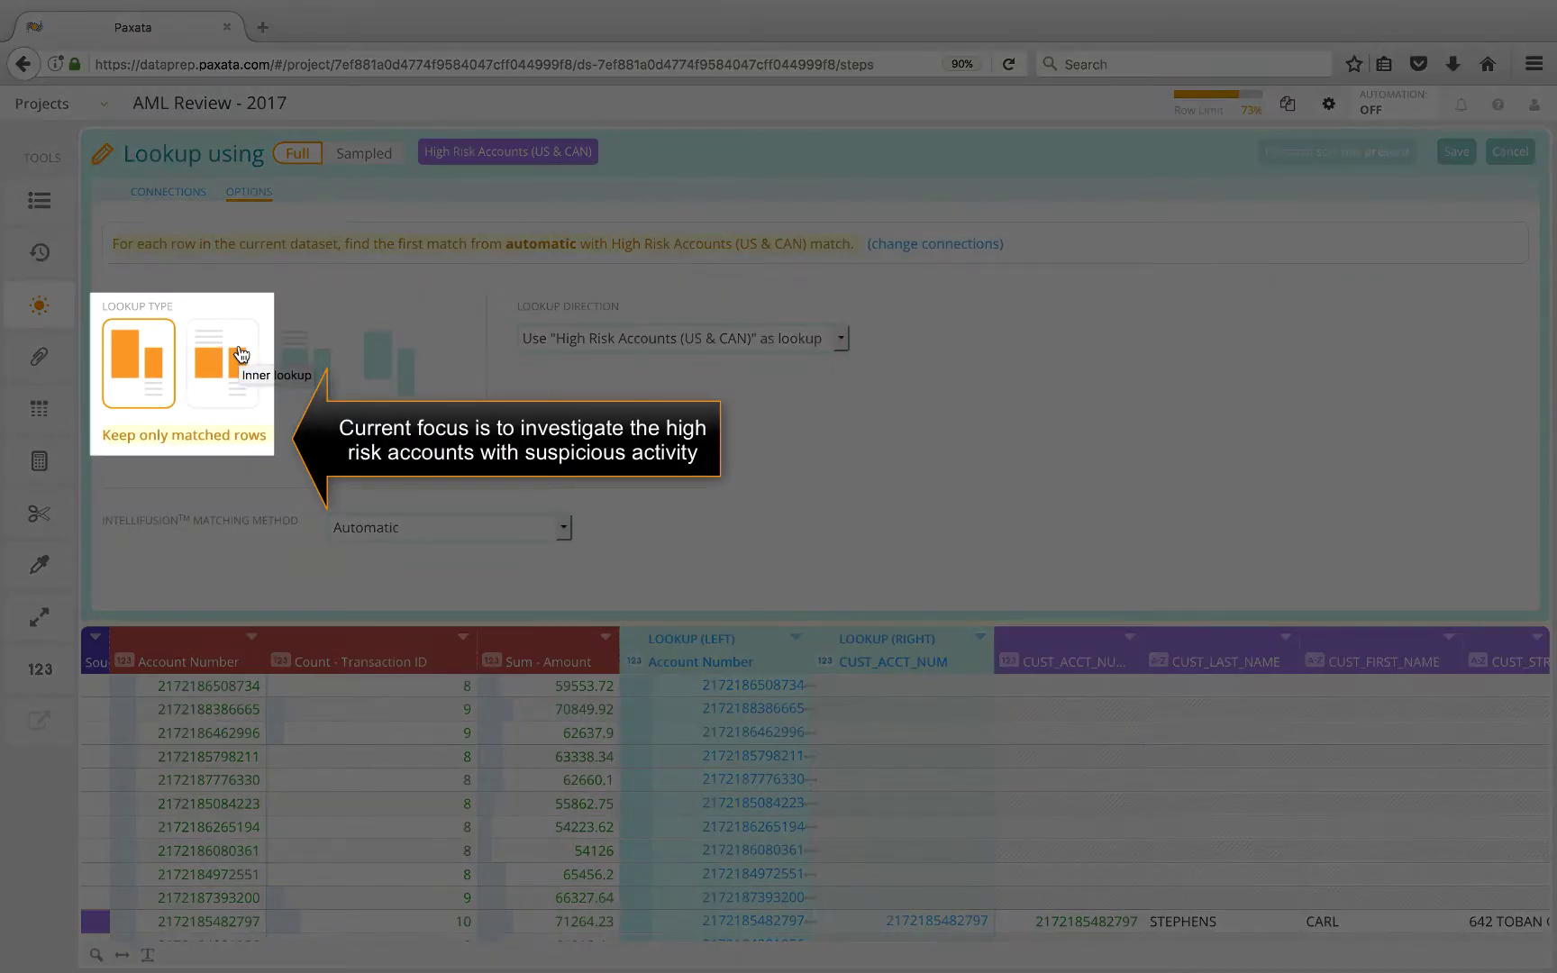
{"action": "left_click", "coordinate": [240, 353]}
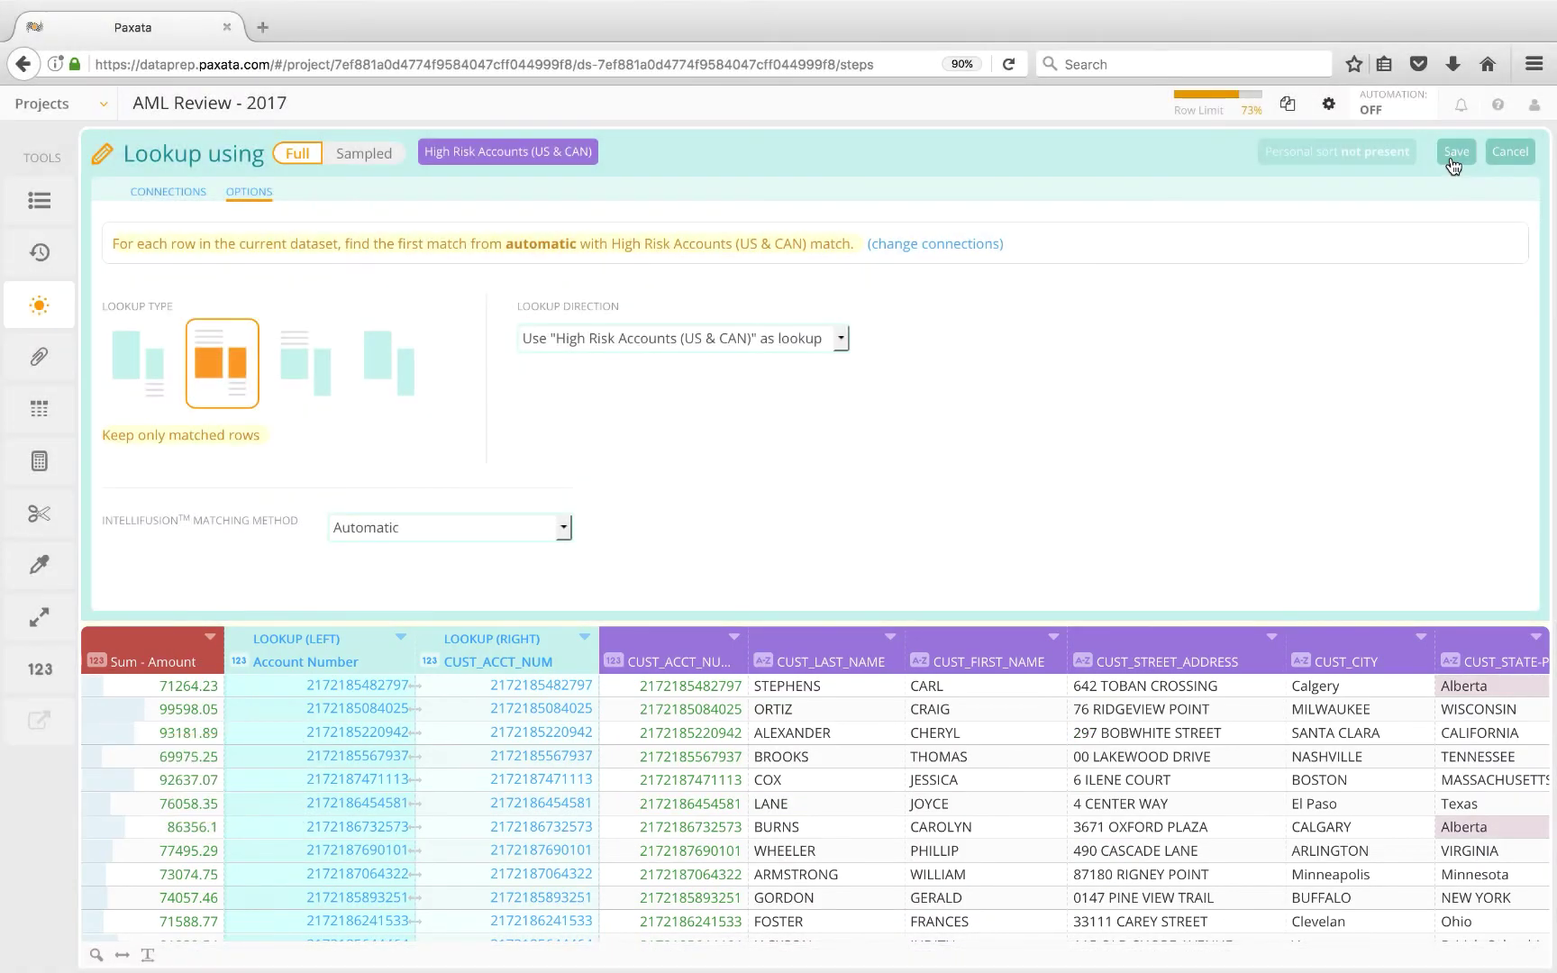
{"action": "left_click", "coordinate": [1454, 153]}
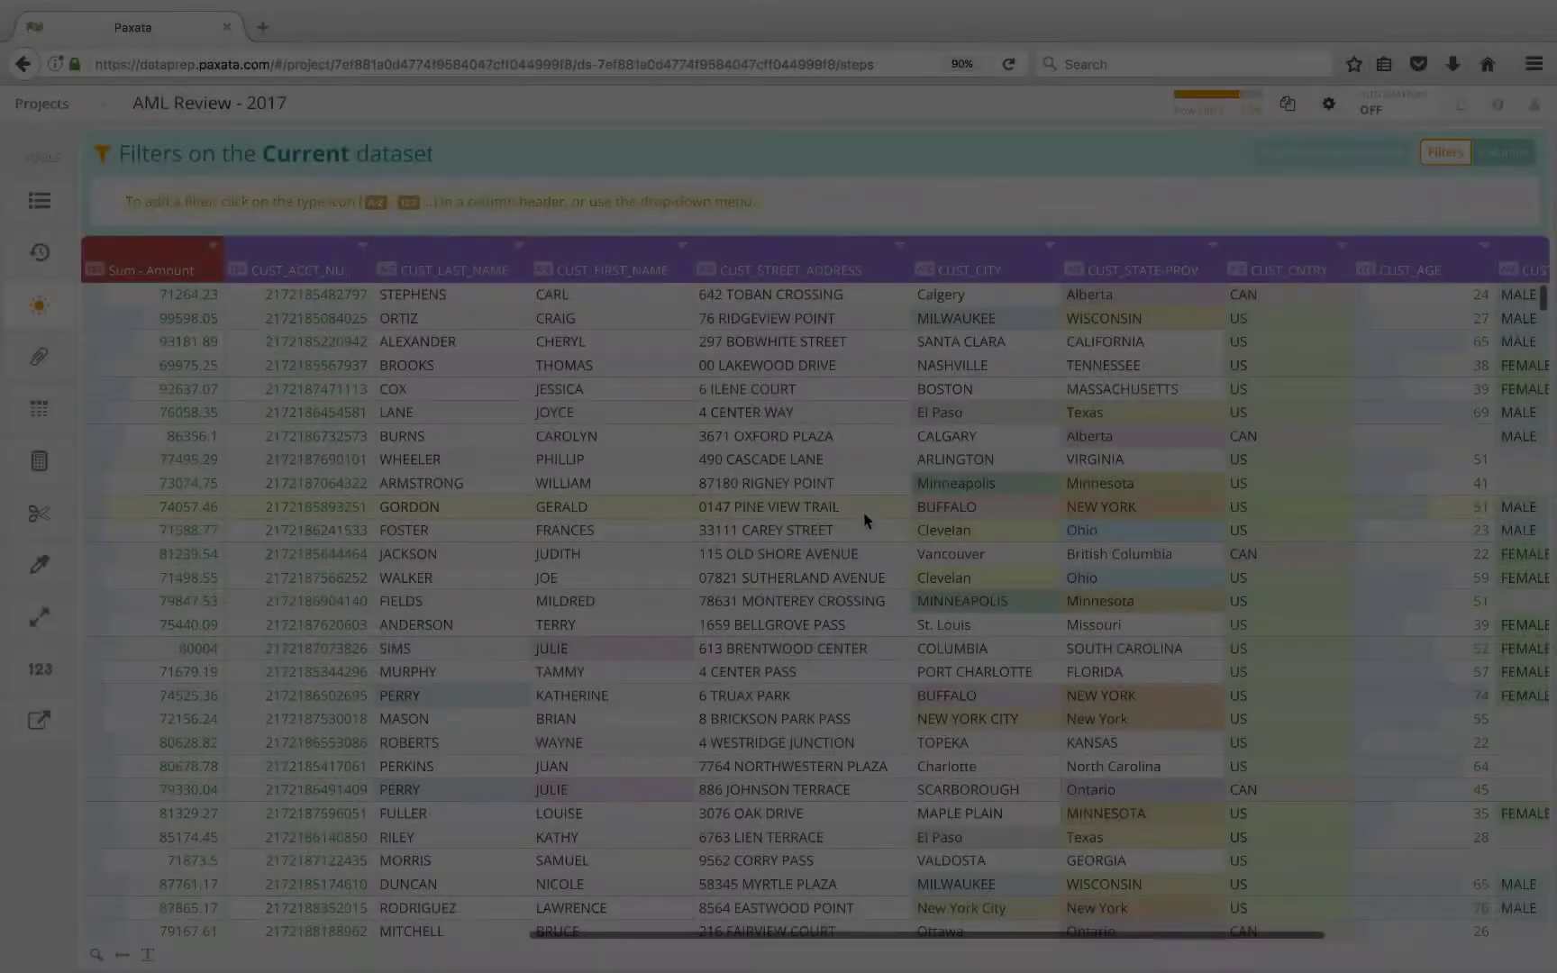
Step: Show value filters for CUST_CNTRY, CUST_STATE-PROV and CUST_CITY, then close the CUST_CNTRY filter
{"action": "scroll", "coordinate": [864, 512], "scroll_direction": "right", "scroll_amount": 3}
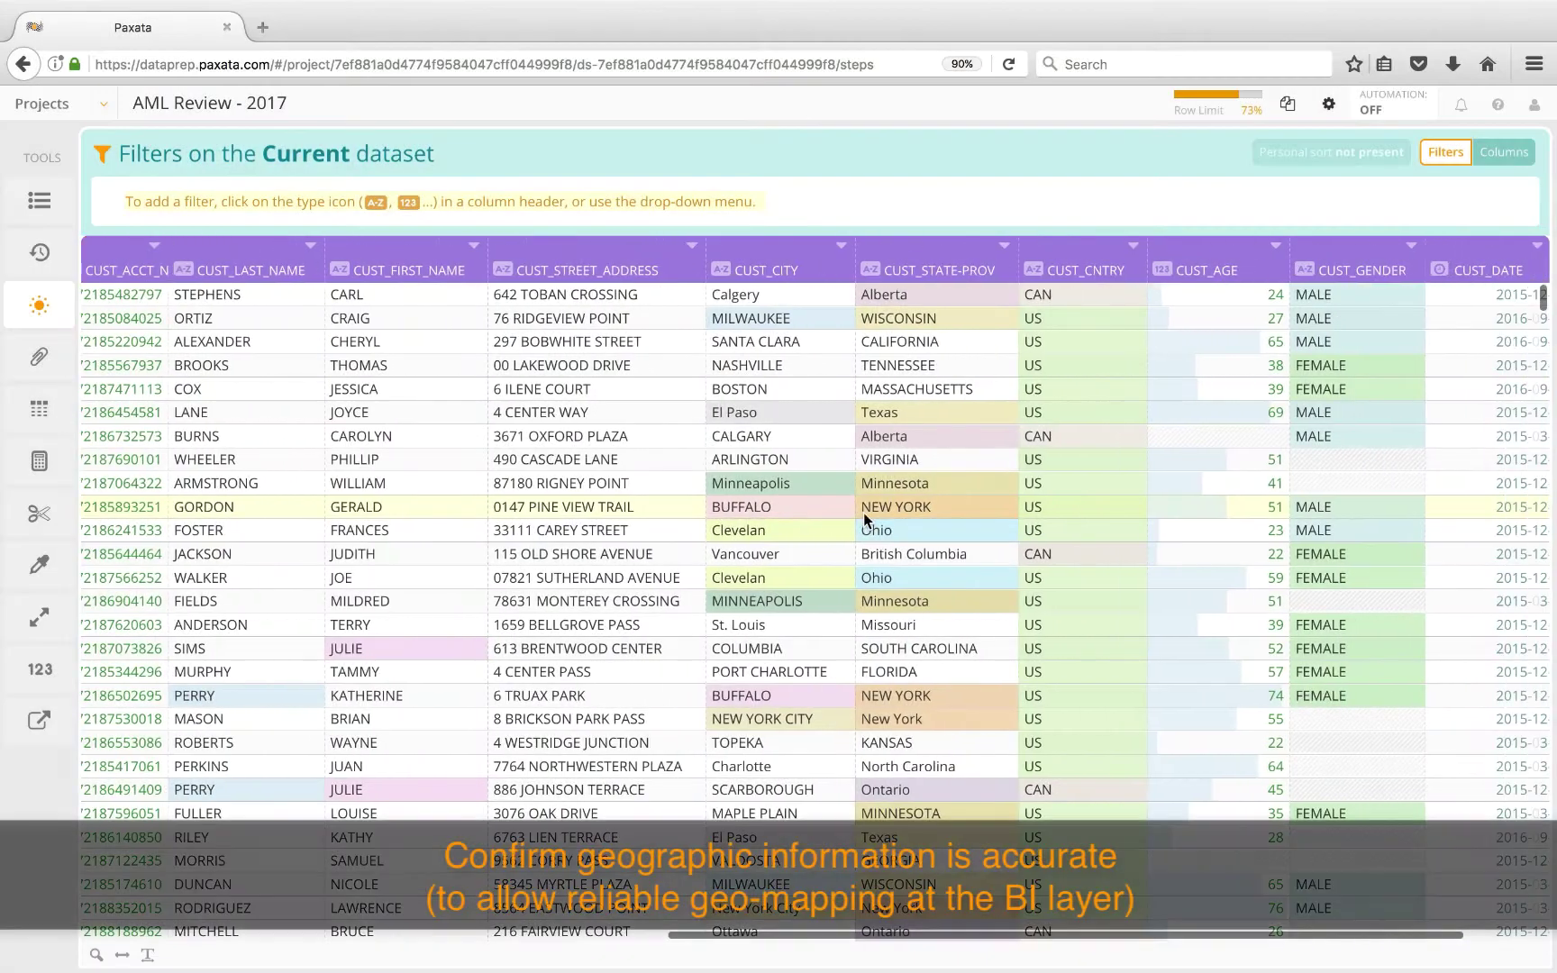
{"action": "left_click", "coordinate": [1133, 251]}
{"action": "left_click", "coordinate": [993, 296]}
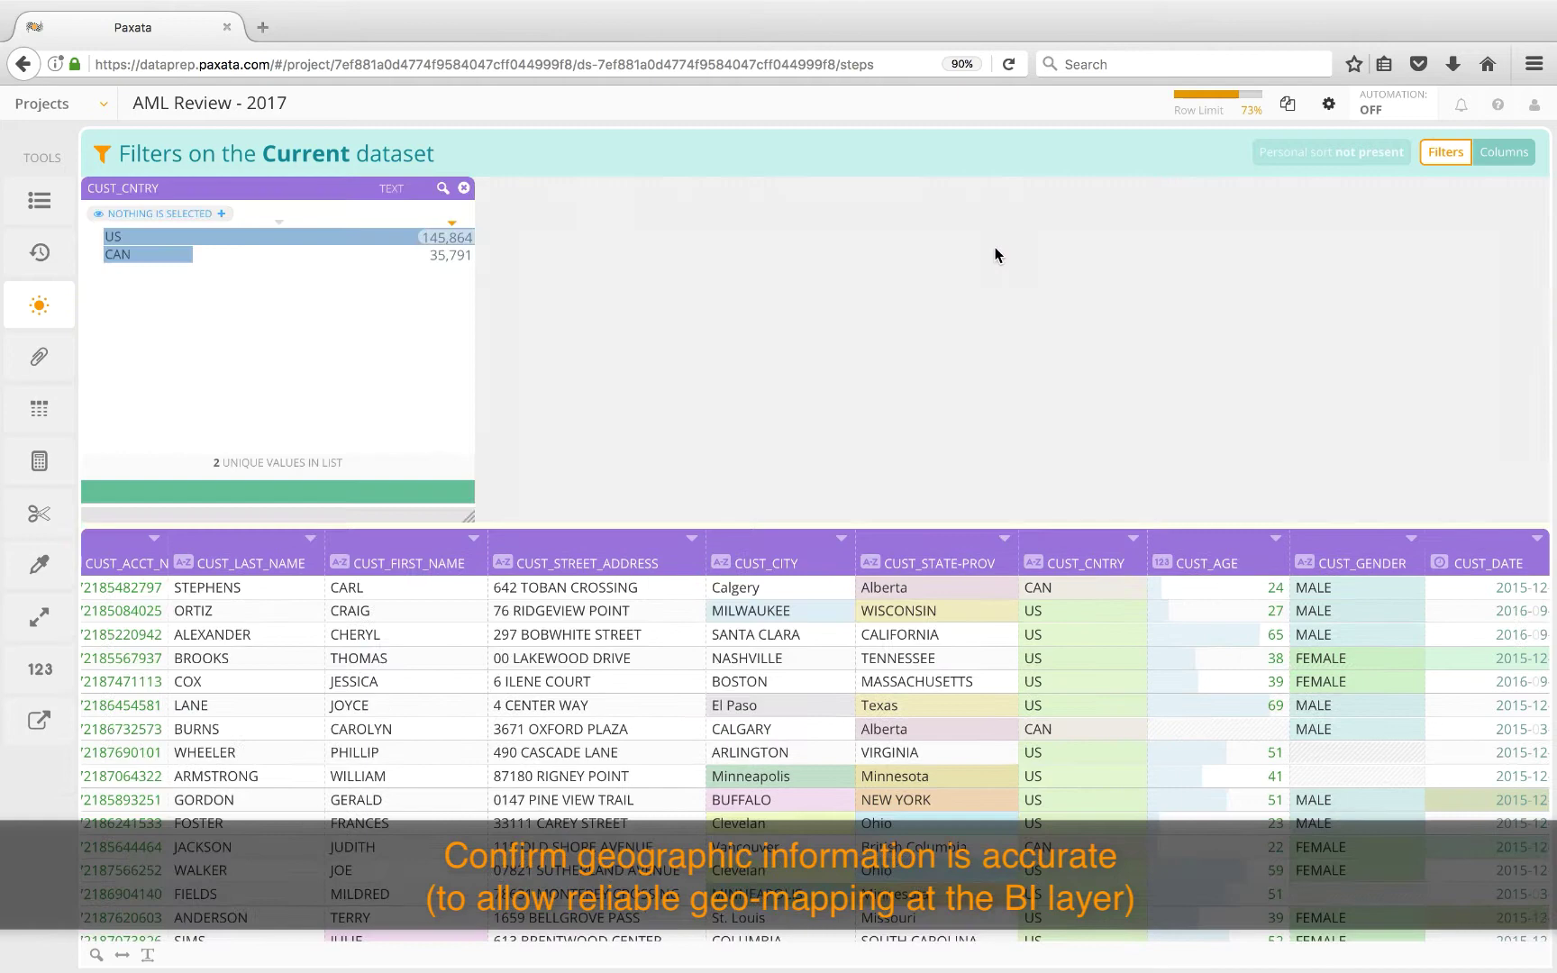
{"action": "left_click", "coordinate": [1002, 539]}
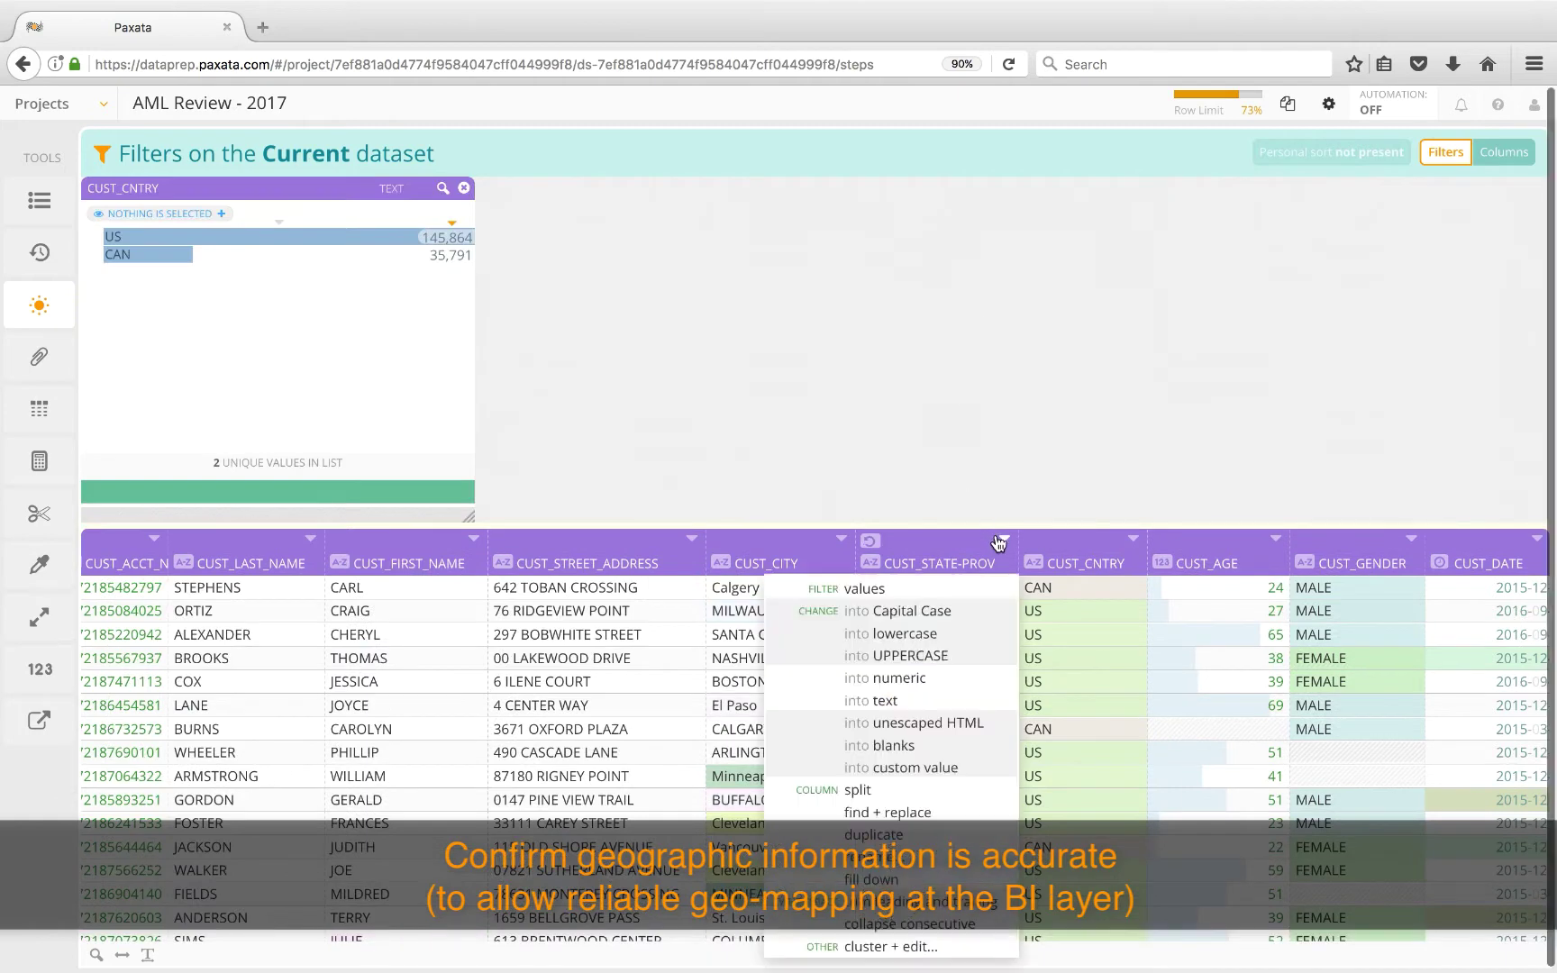
{"action": "left_click", "coordinate": [863, 589]}
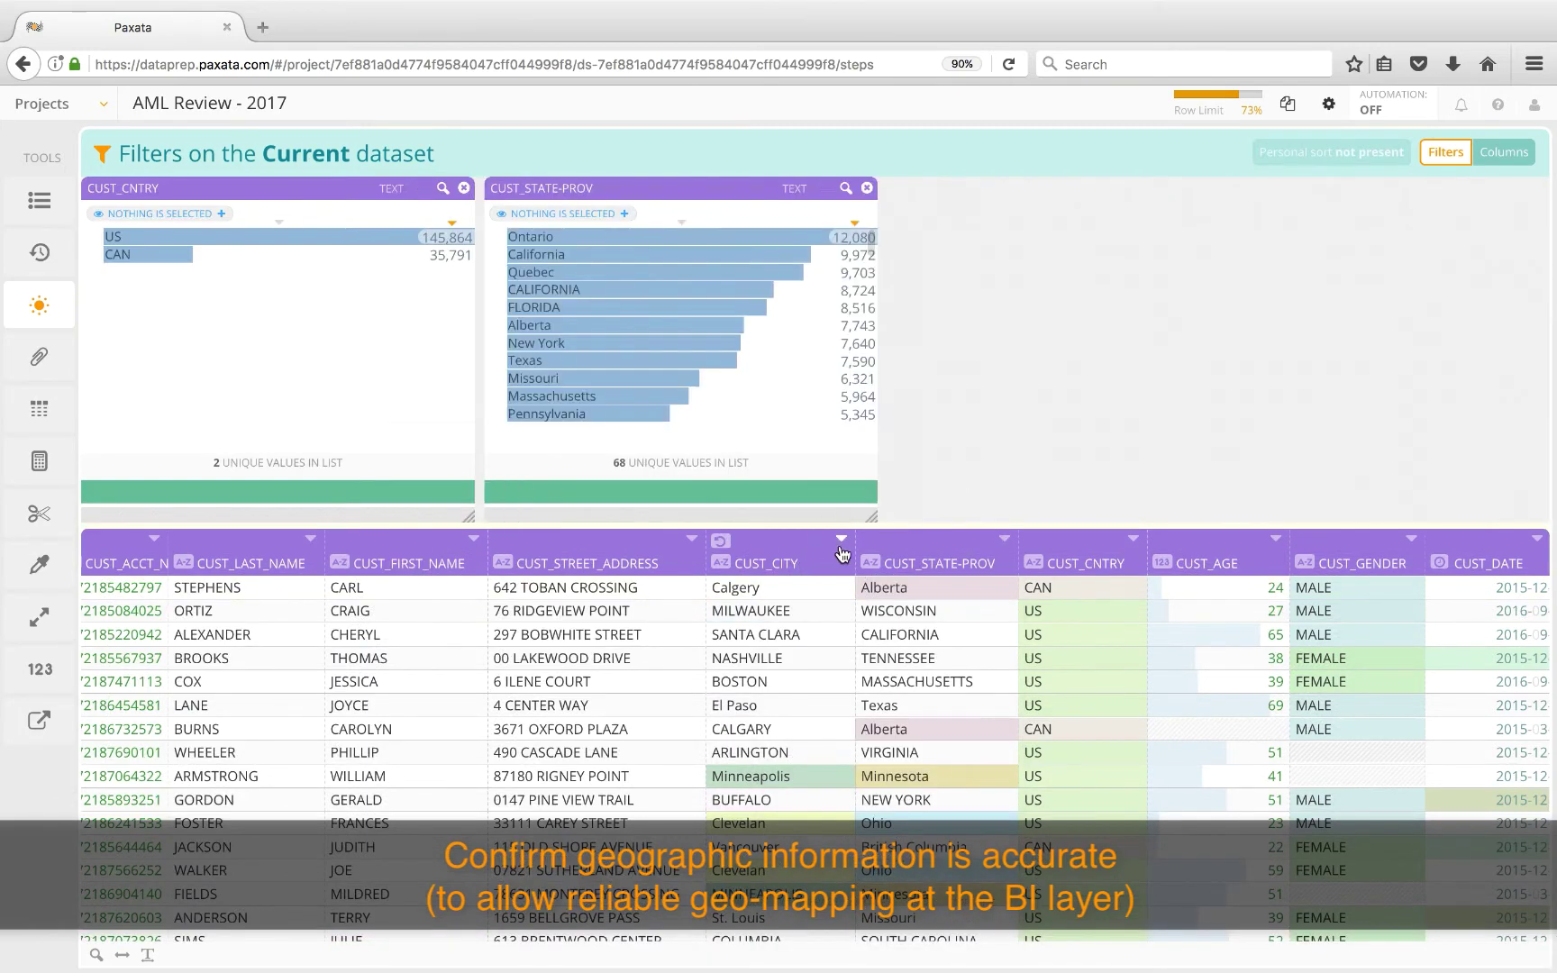
{"action": "left_click", "coordinate": [841, 539]}
{"action": "left_click", "coordinate": [786, 593]}
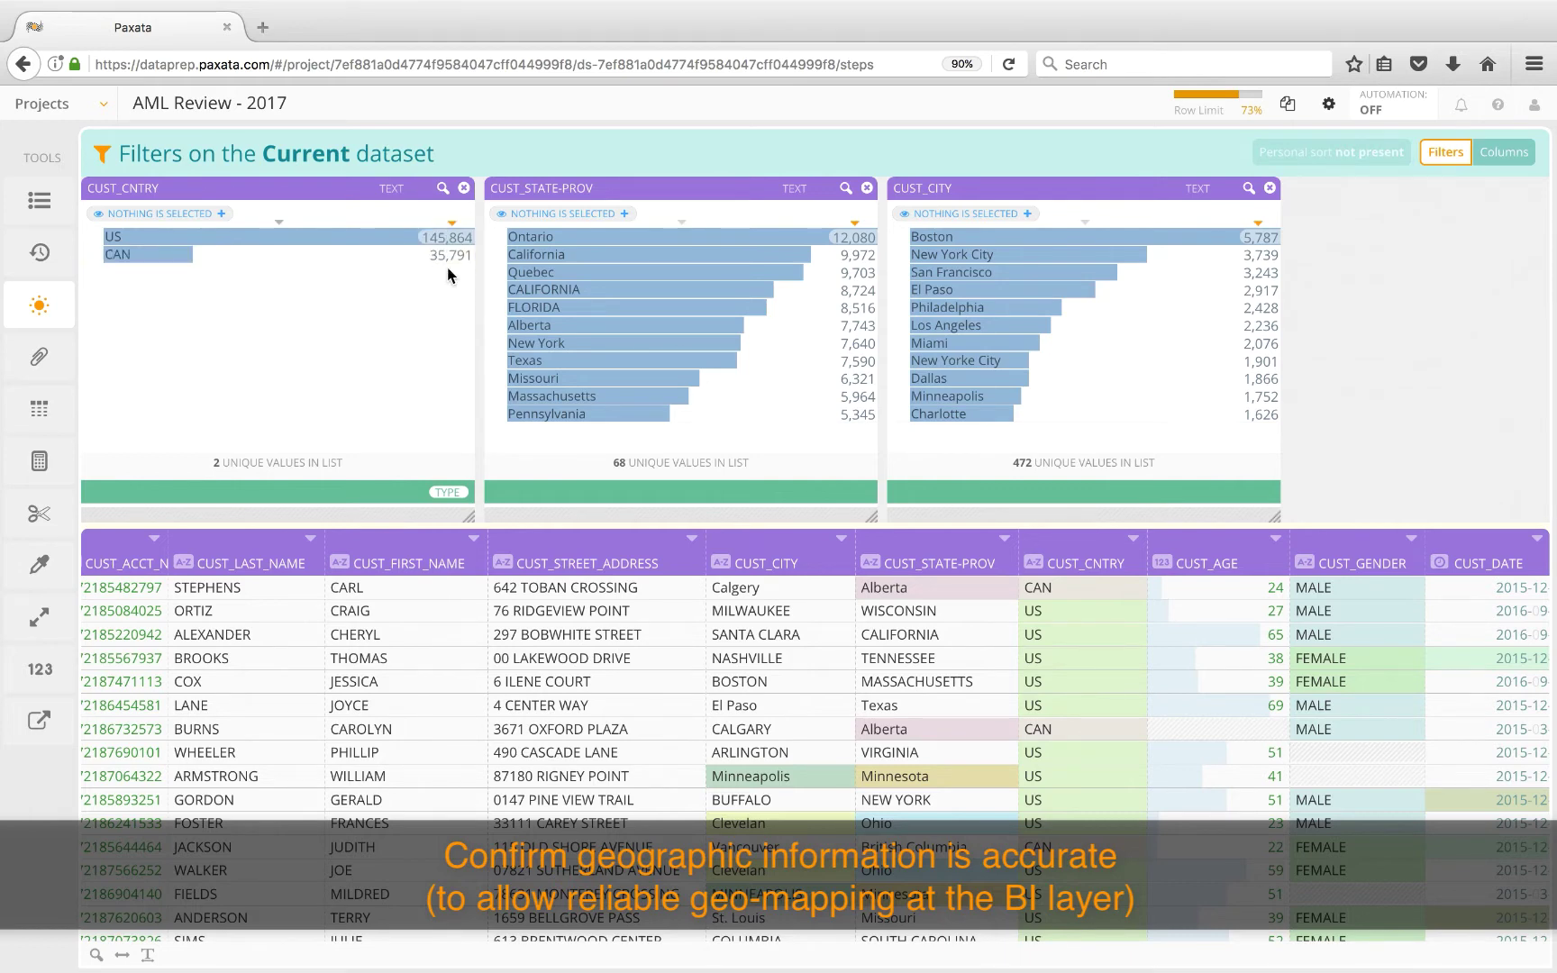
{"action": "left_click", "coordinate": [464, 188]}
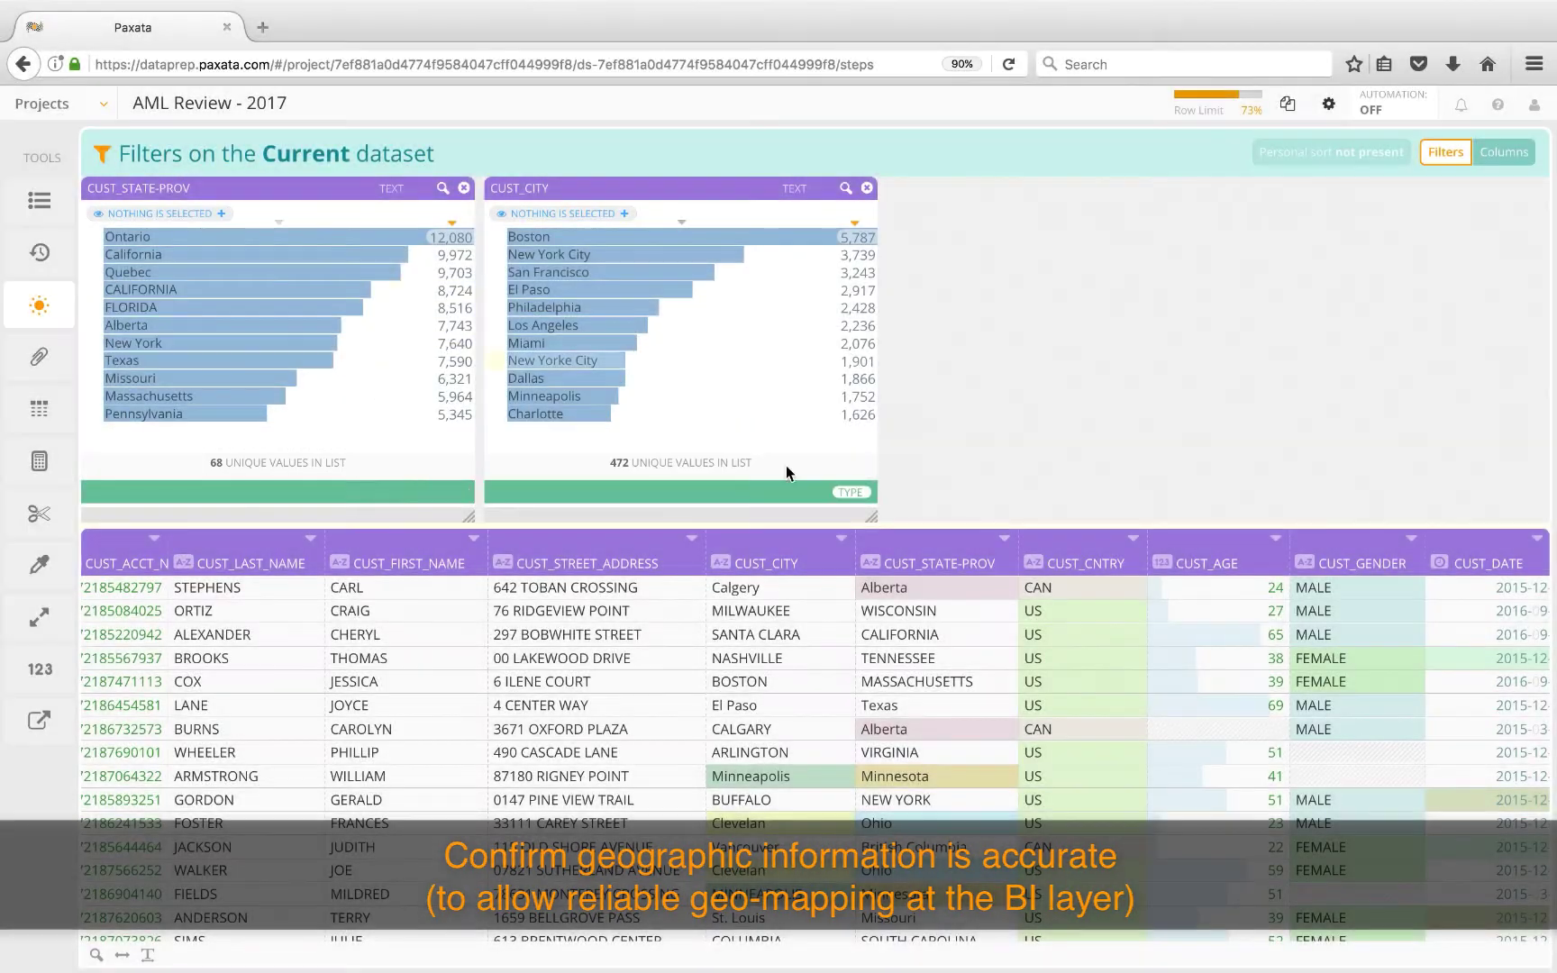
{"action": "left_click", "coordinate": [1003, 539]}
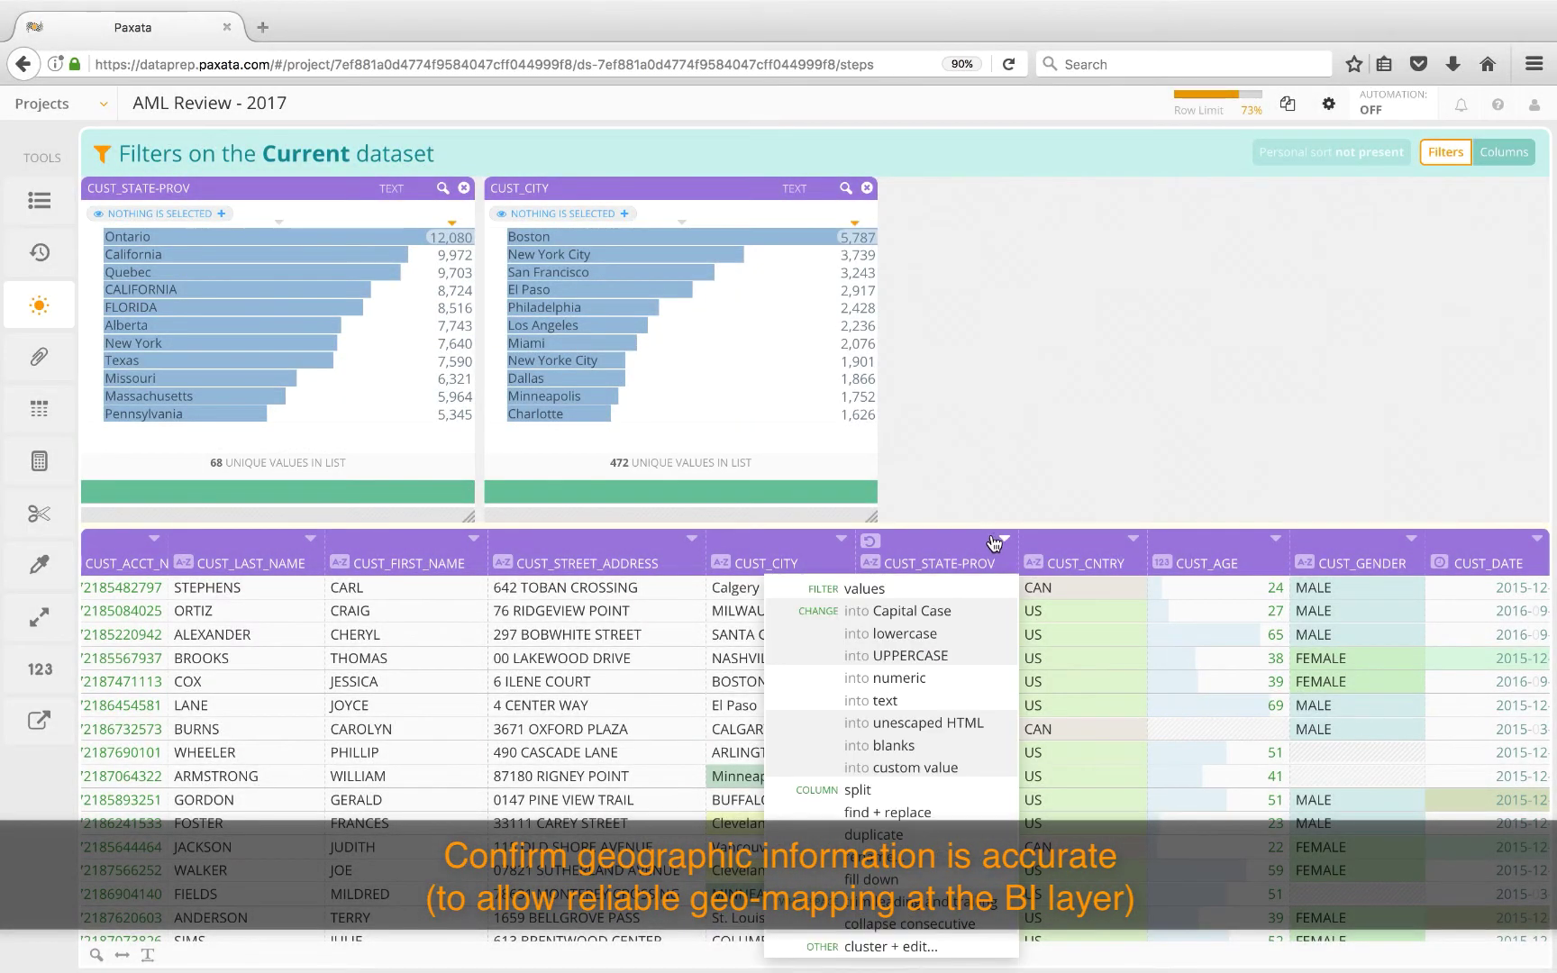
Step: Convert CUST_STATE-PROV values to Capital Case, reducing unique values from 68 to 53
{"action": "left_click", "coordinate": [935, 612]}
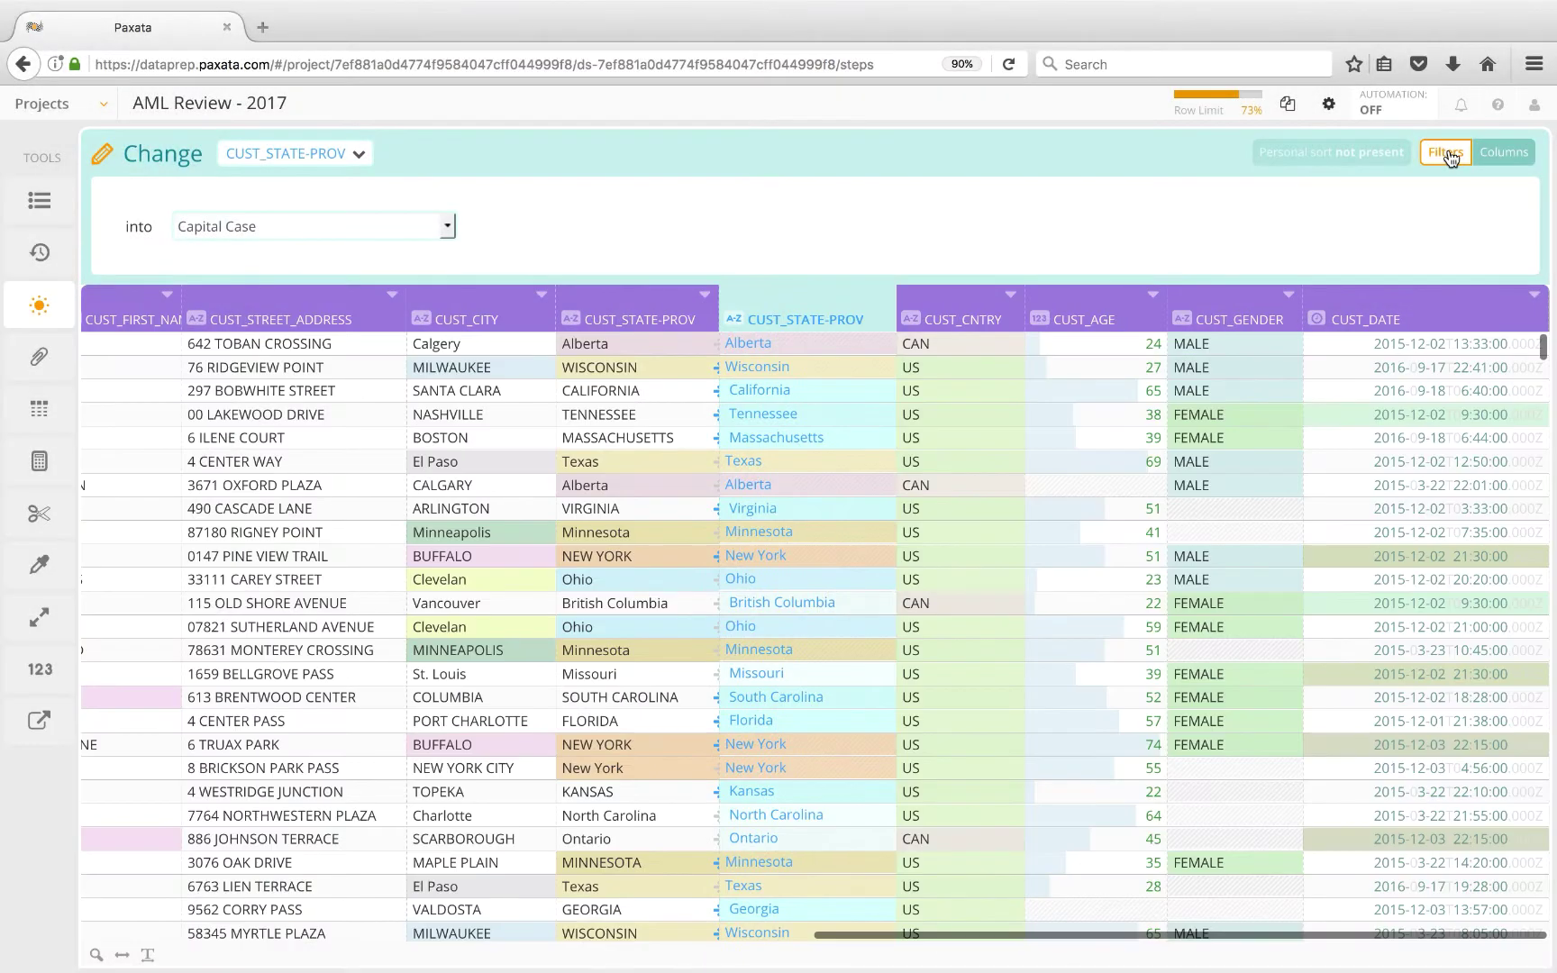
{"action": "left_click", "coordinate": [1447, 153]}
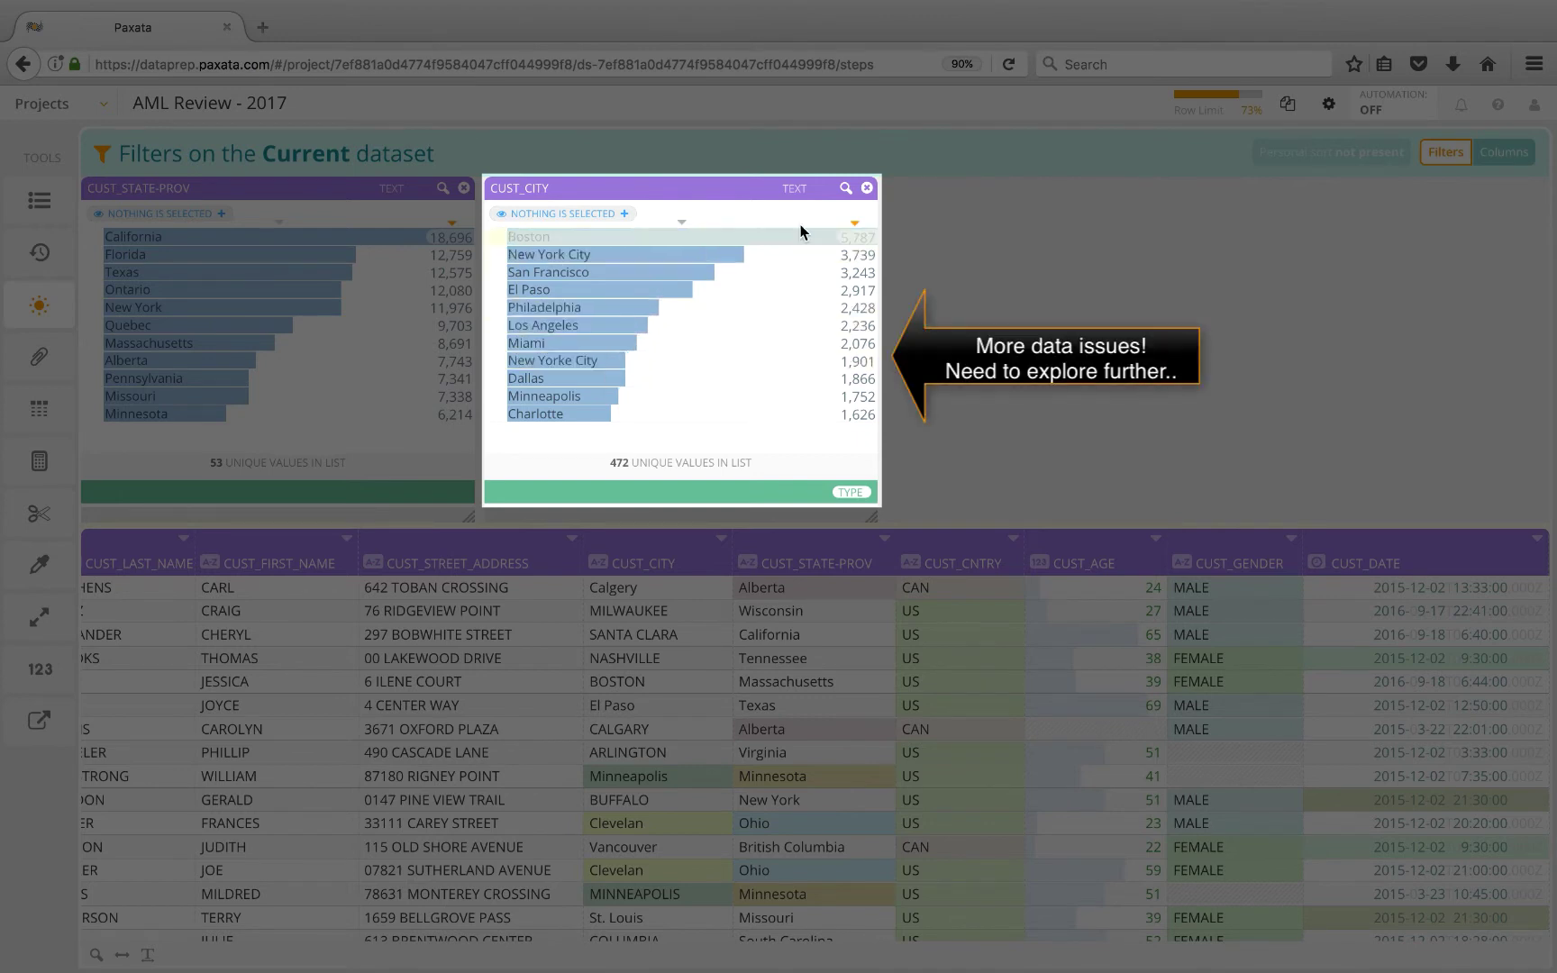
Step: Search CUST_CITY values for 'new york' to reveal four spelling variants, then clear the search
{"action": "left_click", "coordinate": [845, 188]}
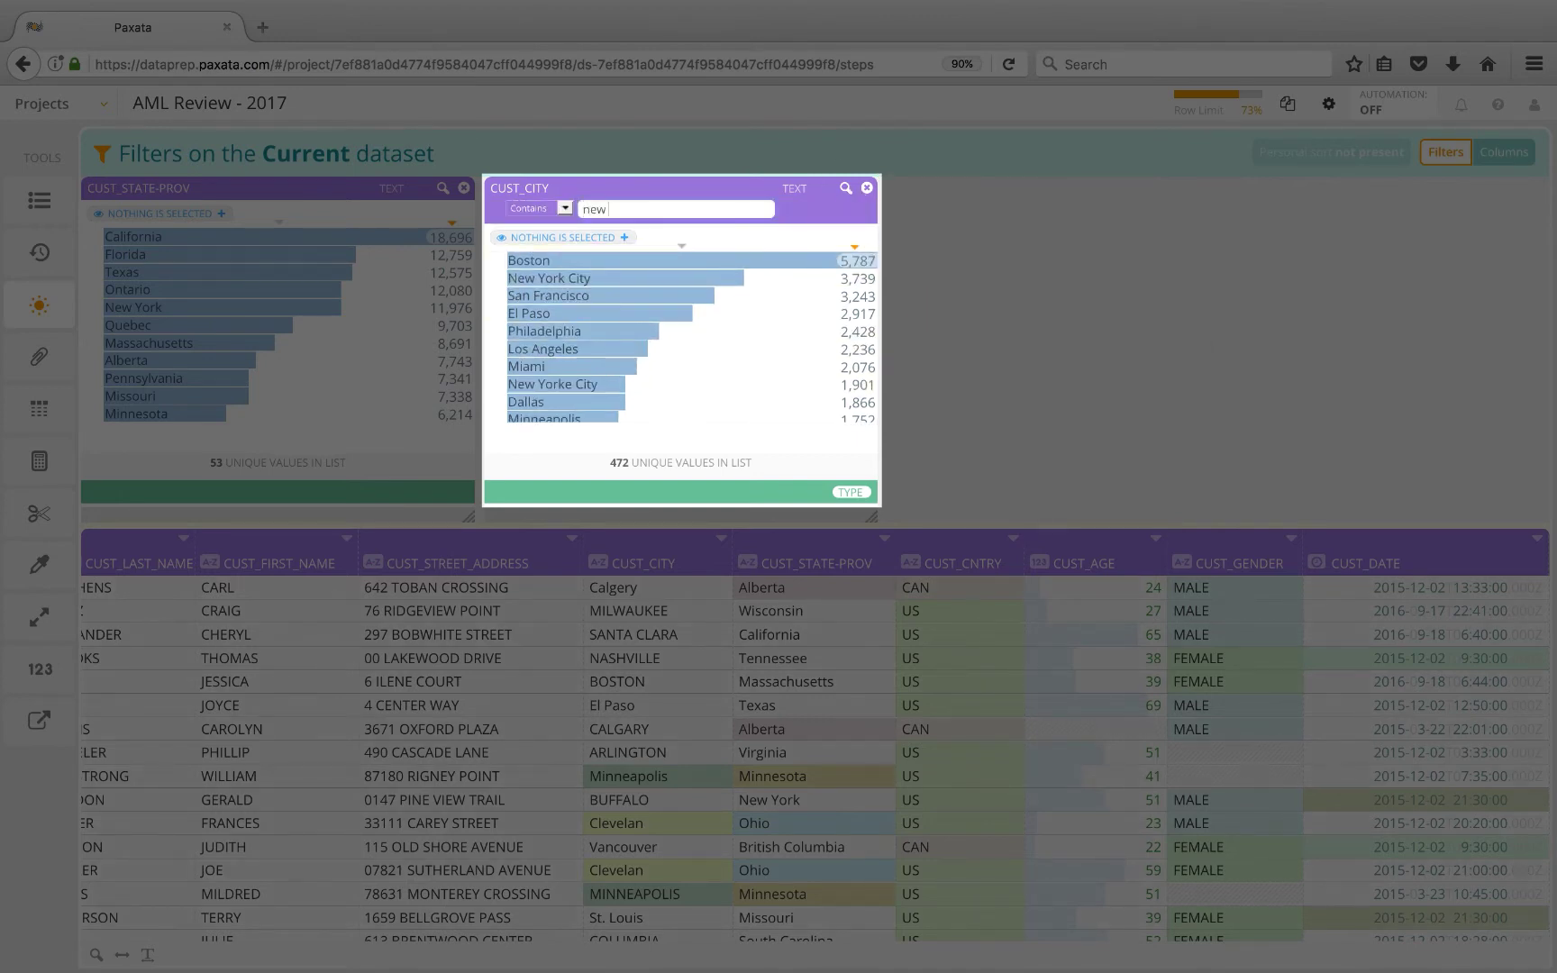
{"action": "key", "text": "Return"}
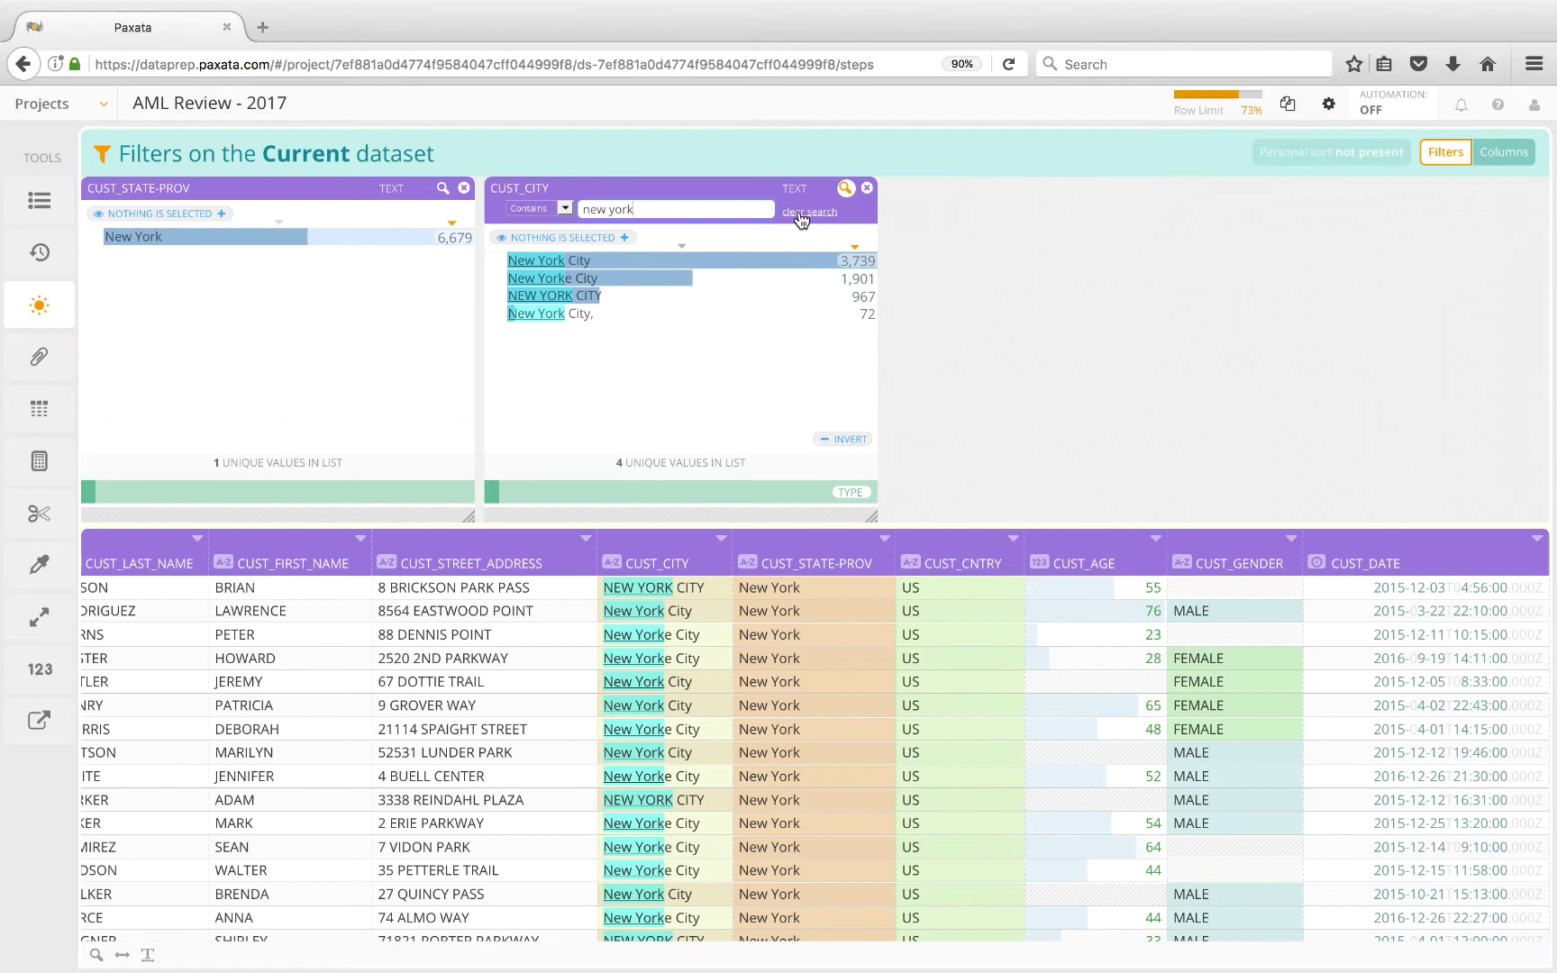
{"action": "left_click", "coordinate": [801, 213]}
{"action": "left_click", "coordinate": [764, 538]}
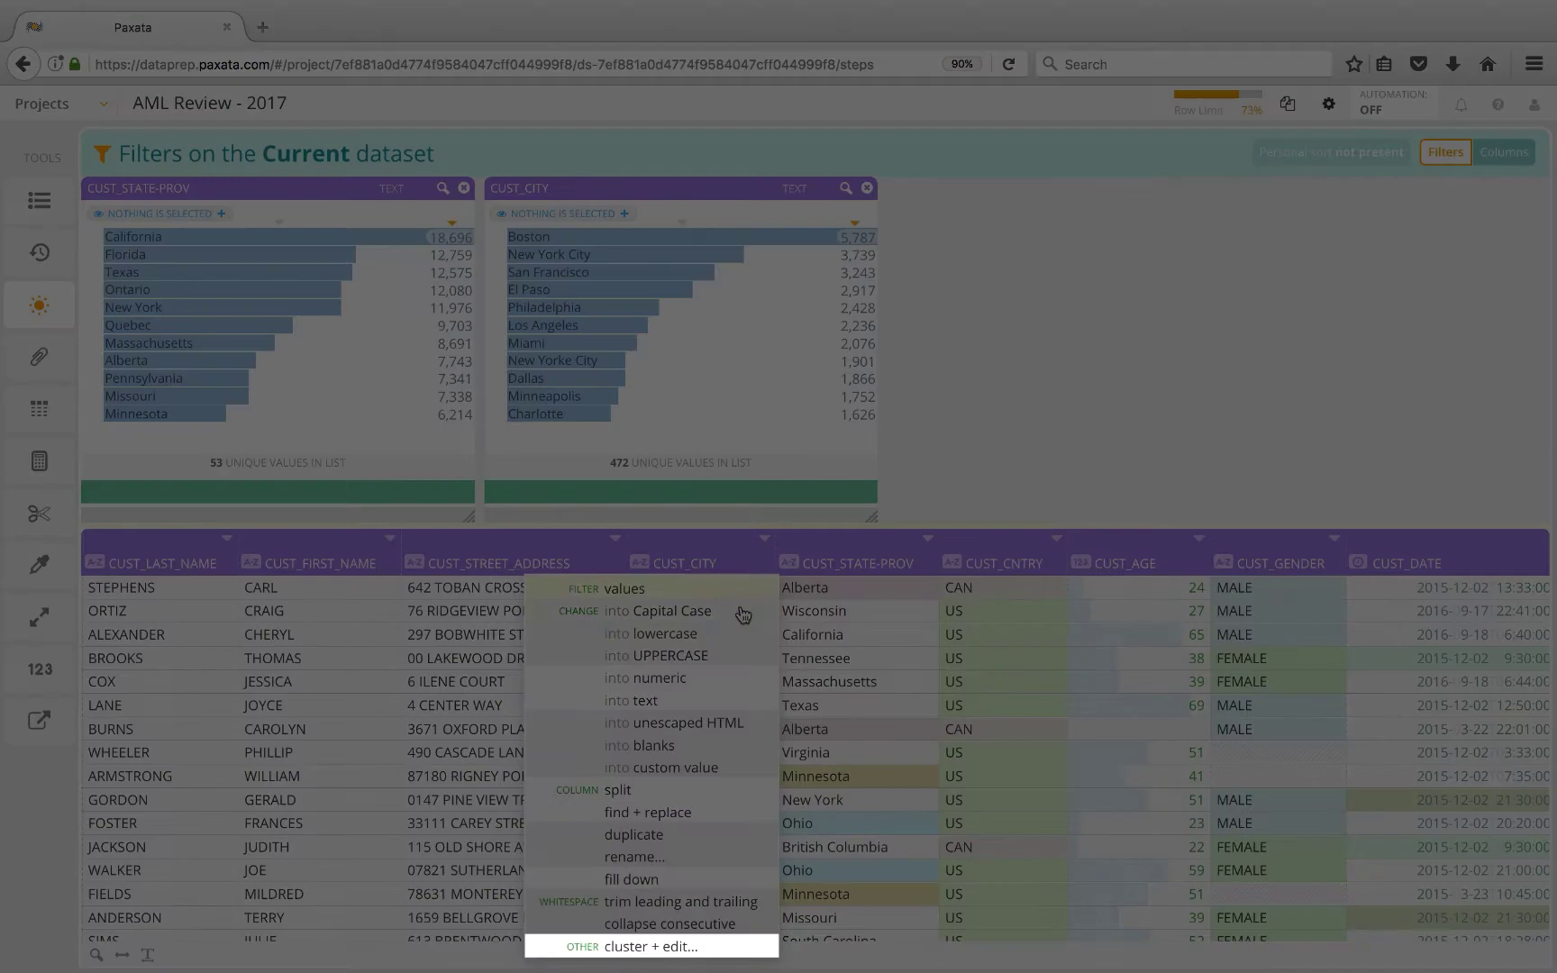
Step: Cluster CUST_CITY spellings and mark the New York City, Boston, Montreal and San Francisco clusters
{"action": "left_click", "coordinate": [650, 946]}
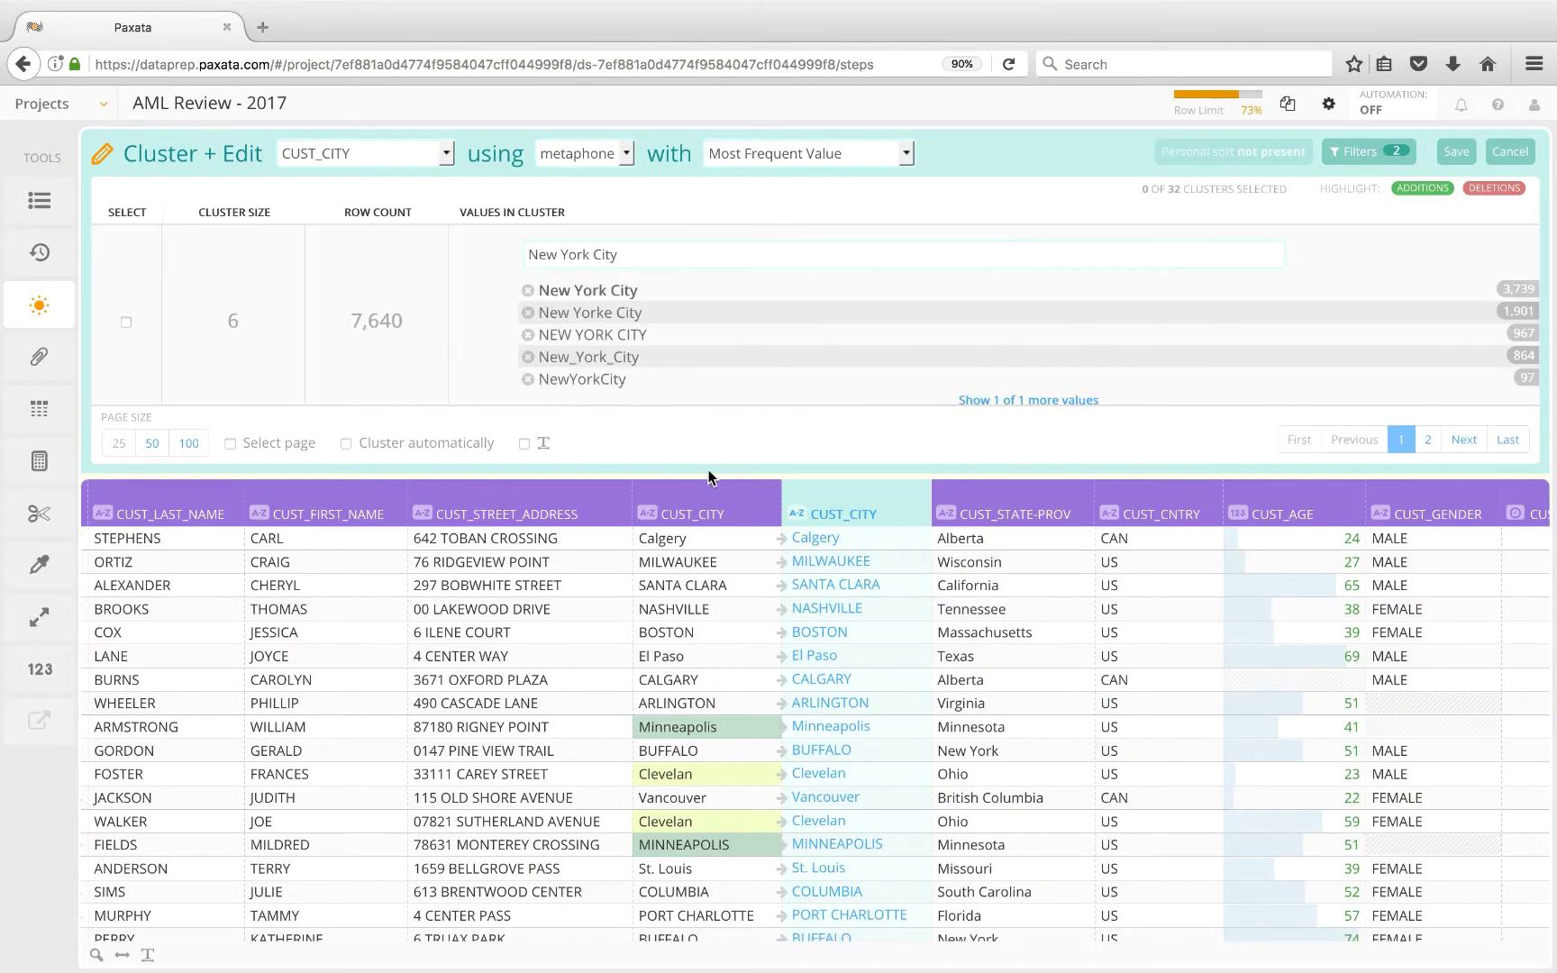
{"action": "left_click_drag", "start_coordinate": [706, 477], "coordinate": [692, 784]}
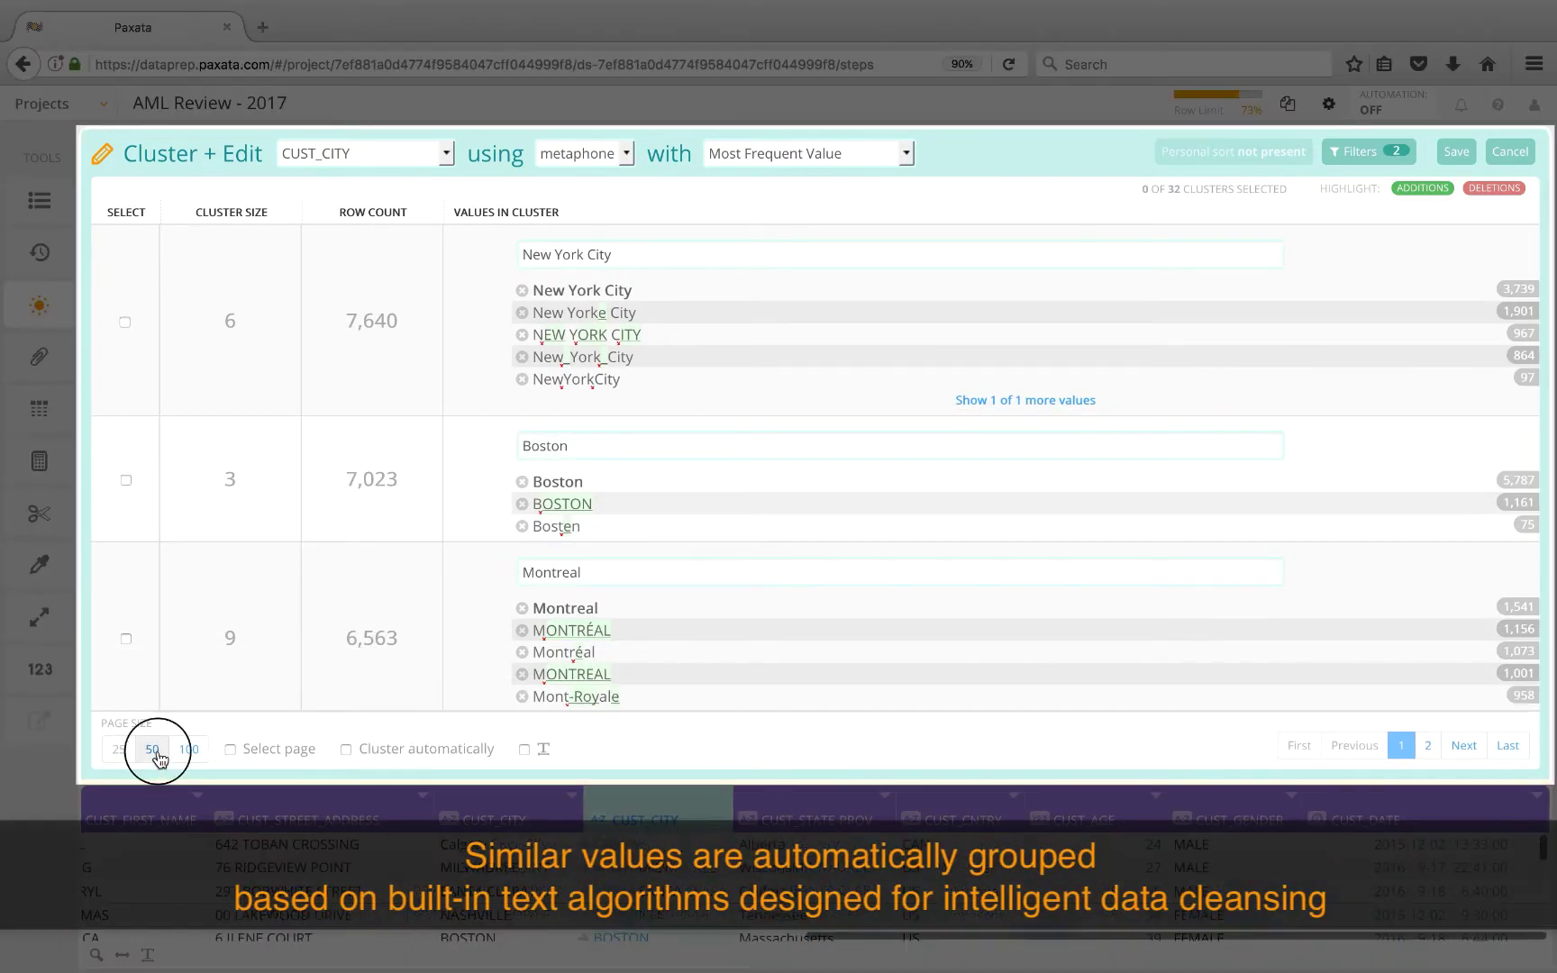
{"action": "left_click", "coordinate": [189, 749]}
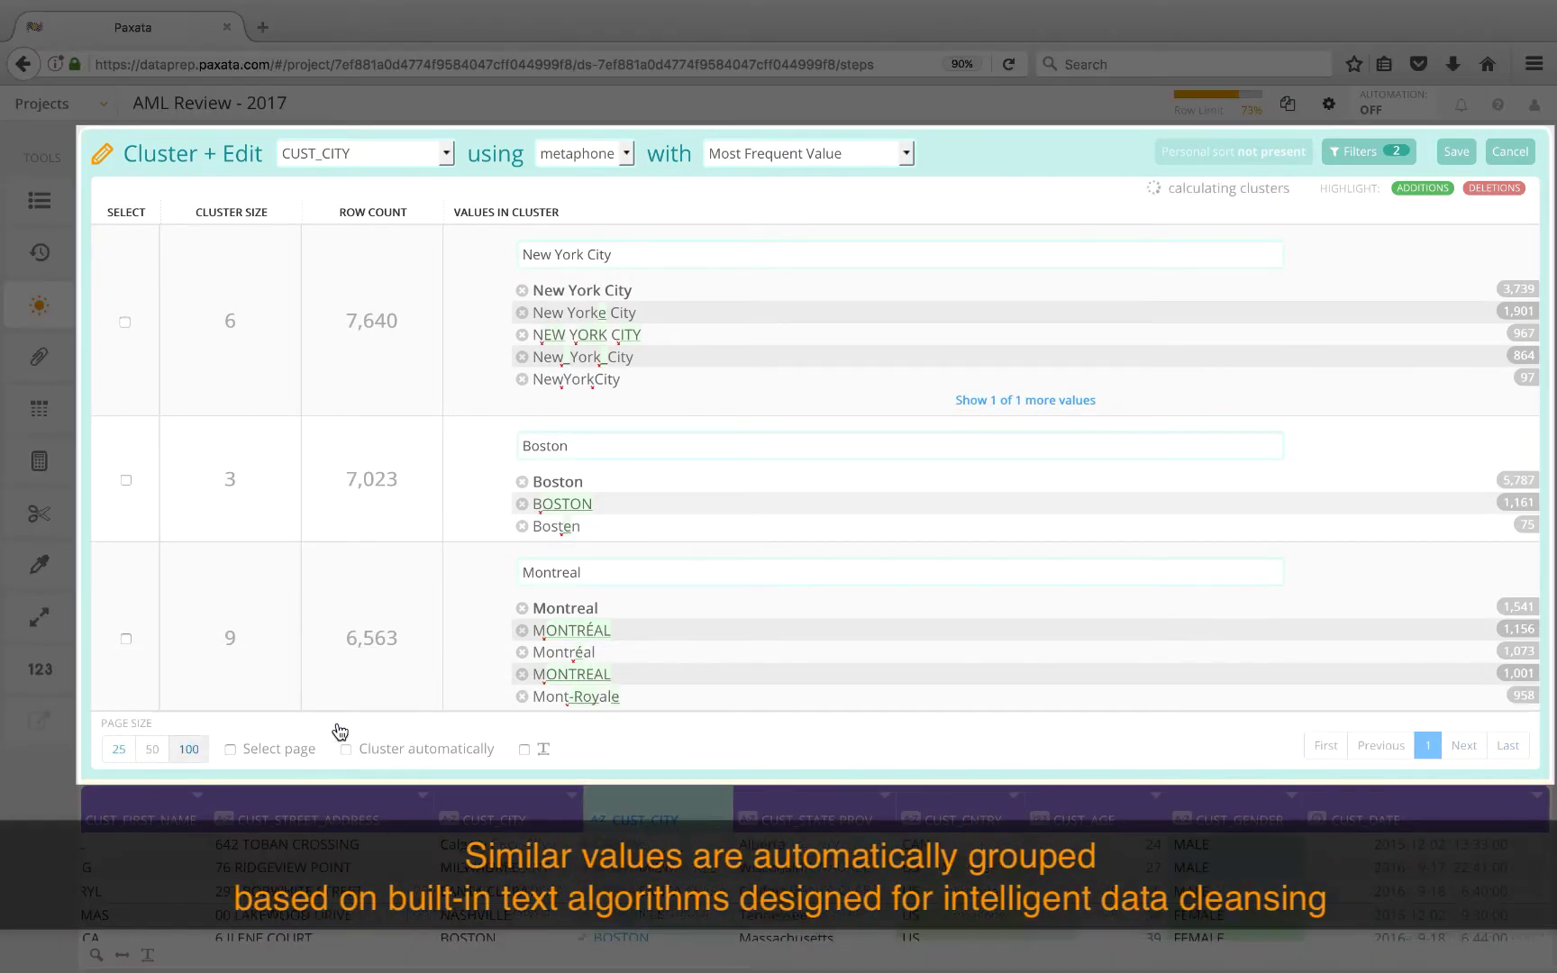
{"action": "left_click", "coordinate": [992, 401]}
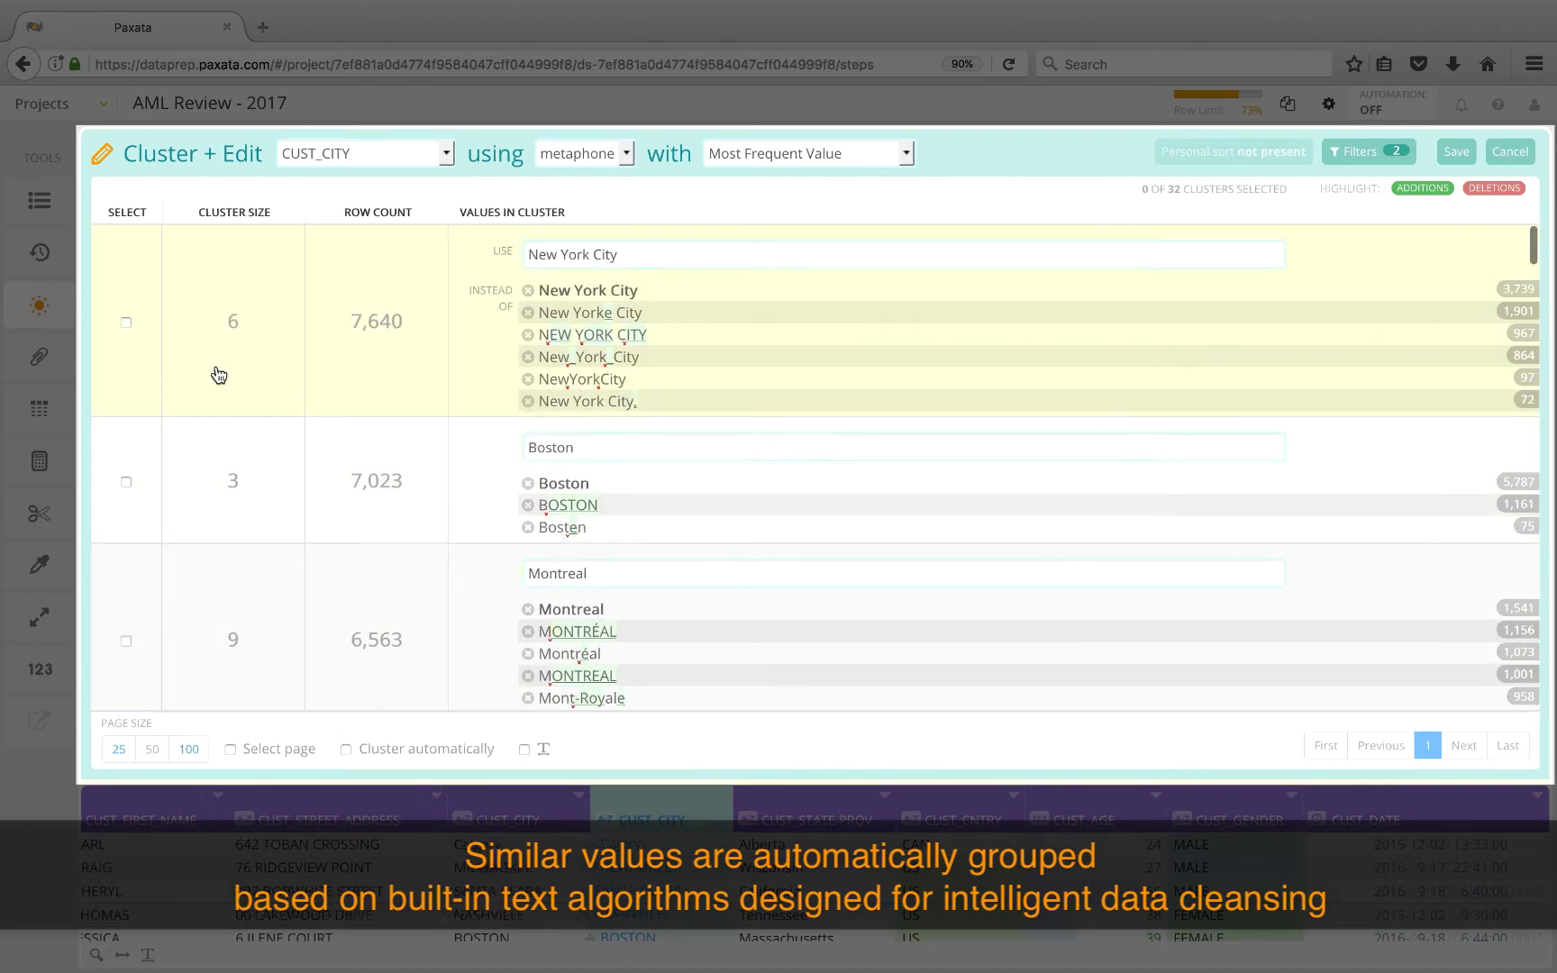
{"action": "left_click", "coordinate": [144, 318]}
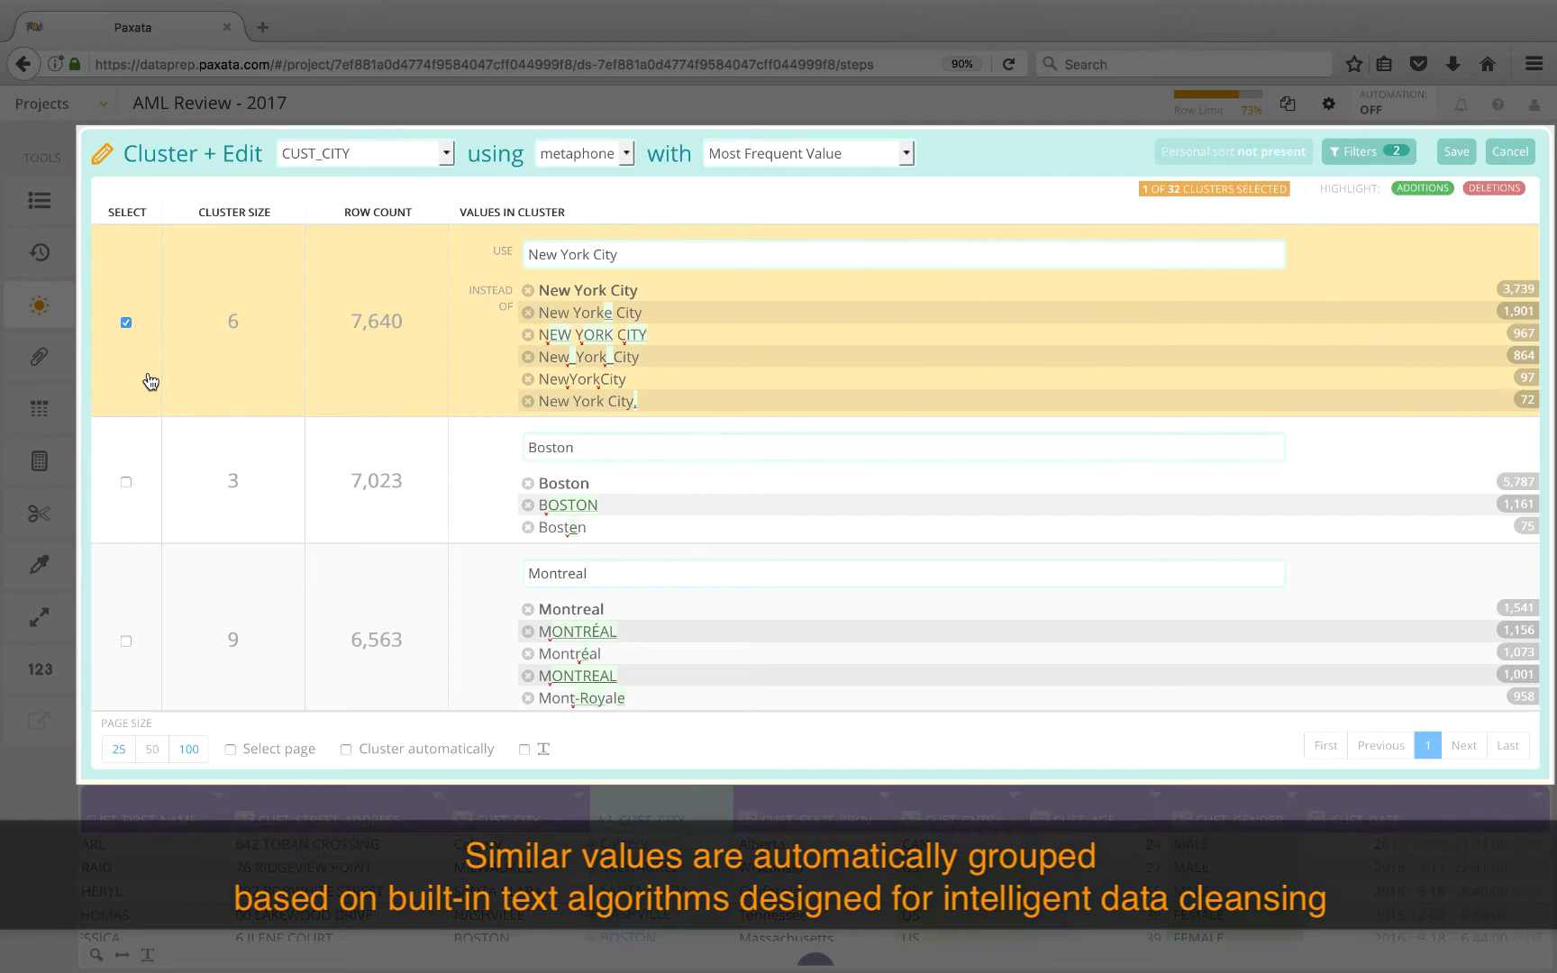
{"action": "left_click", "coordinate": [150, 478]}
{"action": "scroll", "coordinate": [181, 470], "scroll_direction": "down", "scroll_amount": 3}
{"action": "left_click", "coordinate": [985, 509]}
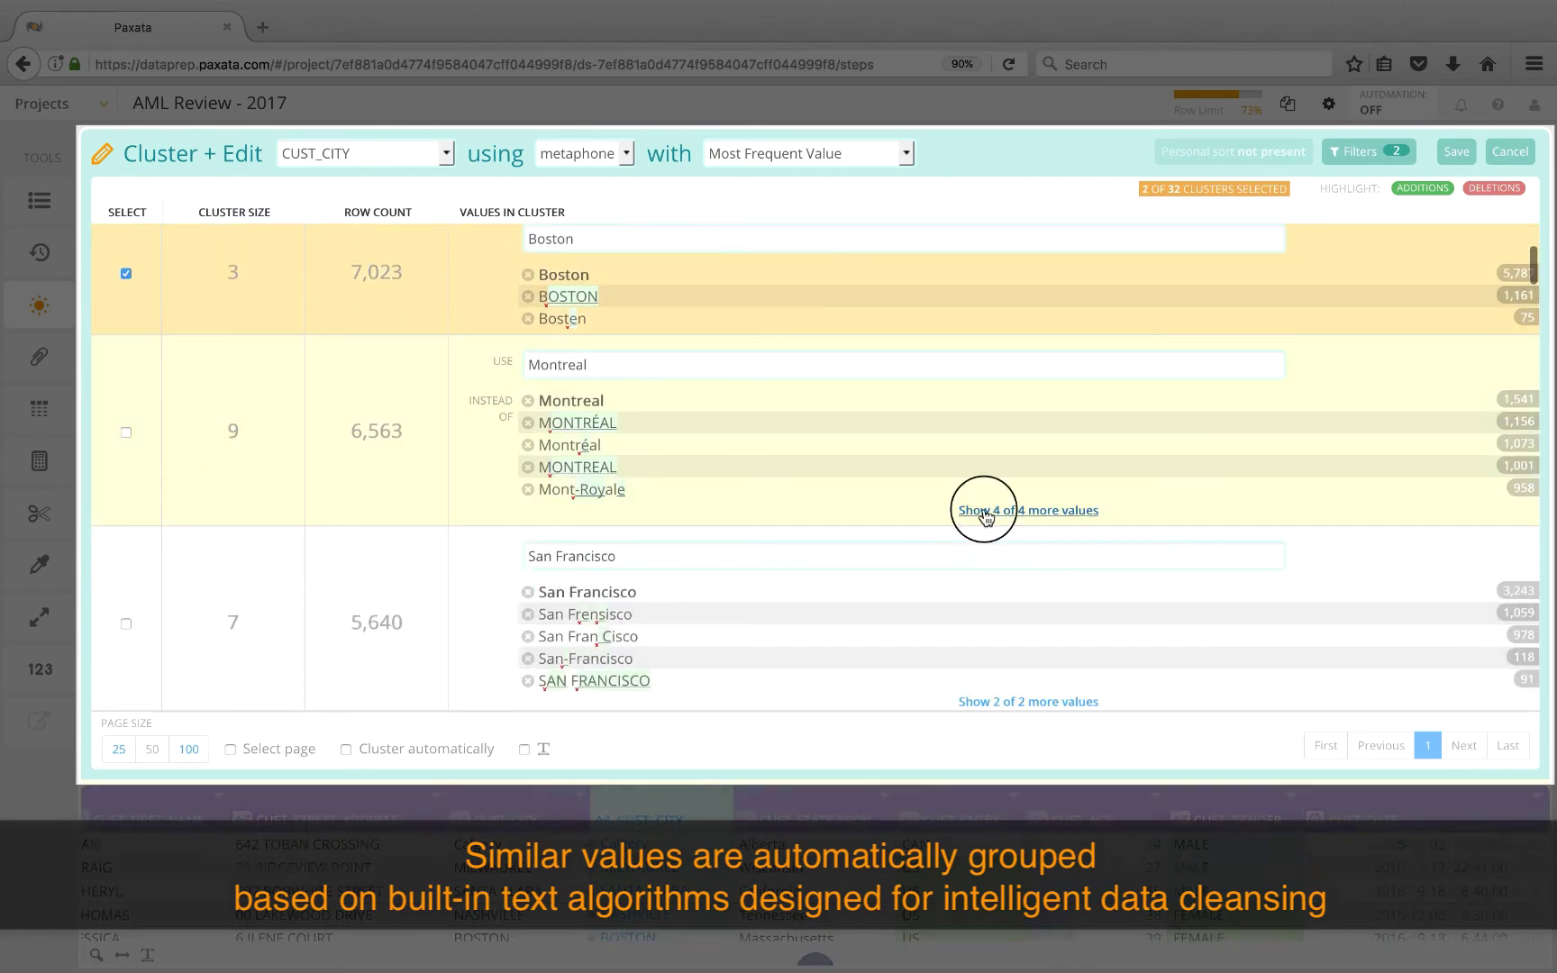
{"action": "scroll", "coordinate": [987, 517], "scroll_direction": "down", "scroll_amount": 2}
{"action": "left_click", "coordinate": [990, 613]}
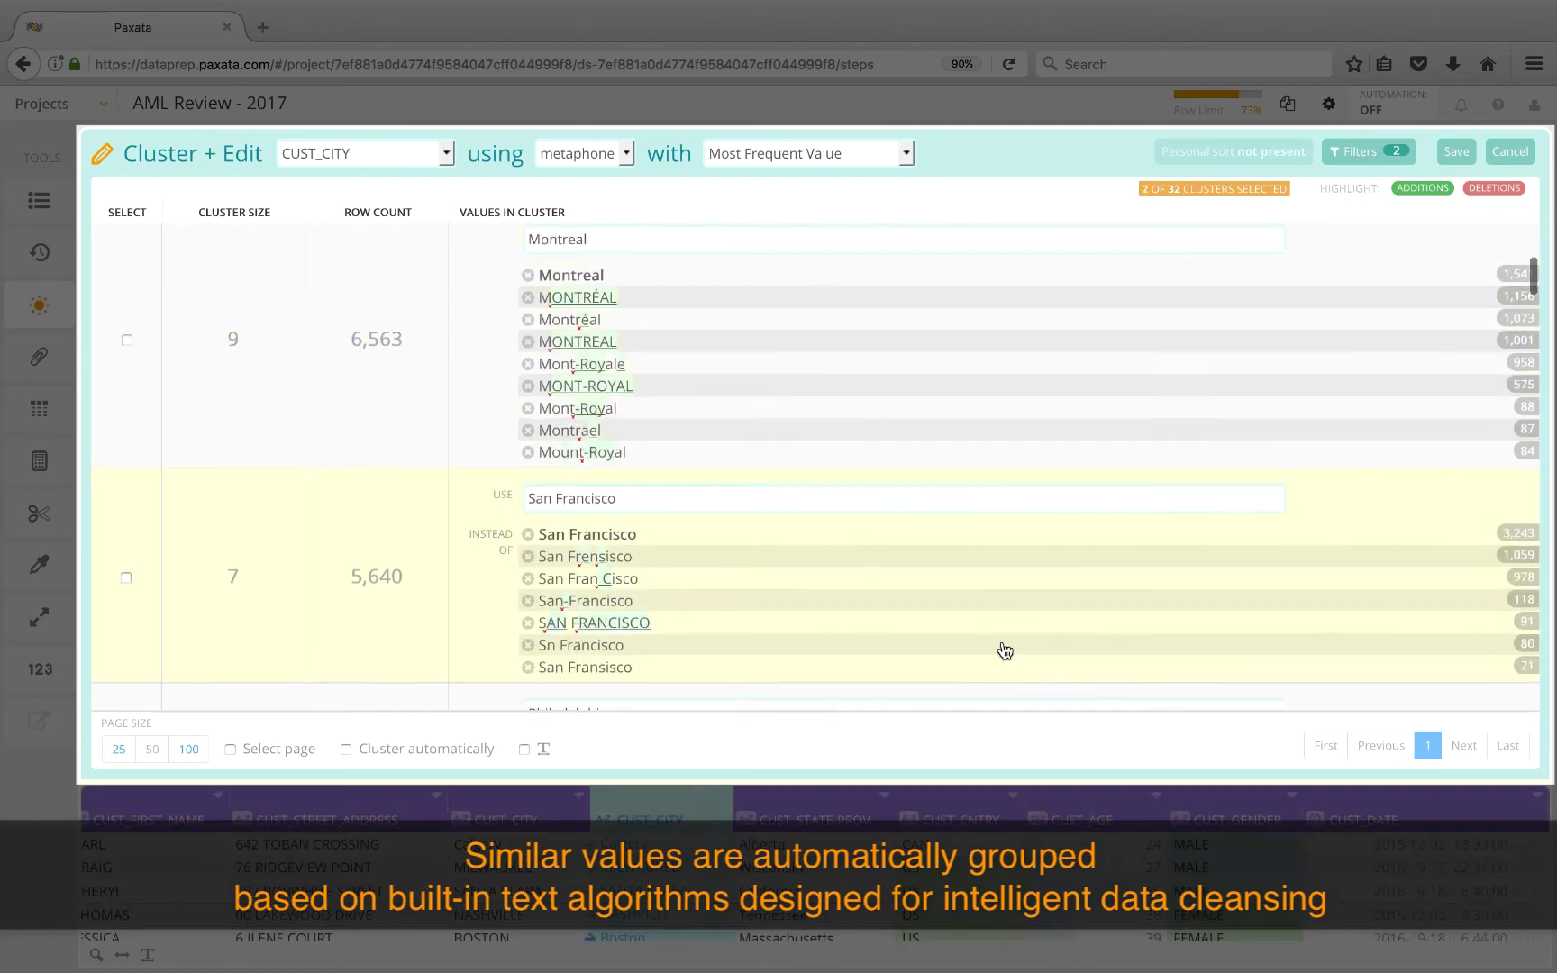
{"action": "left_click", "coordinate": [131, 373]}
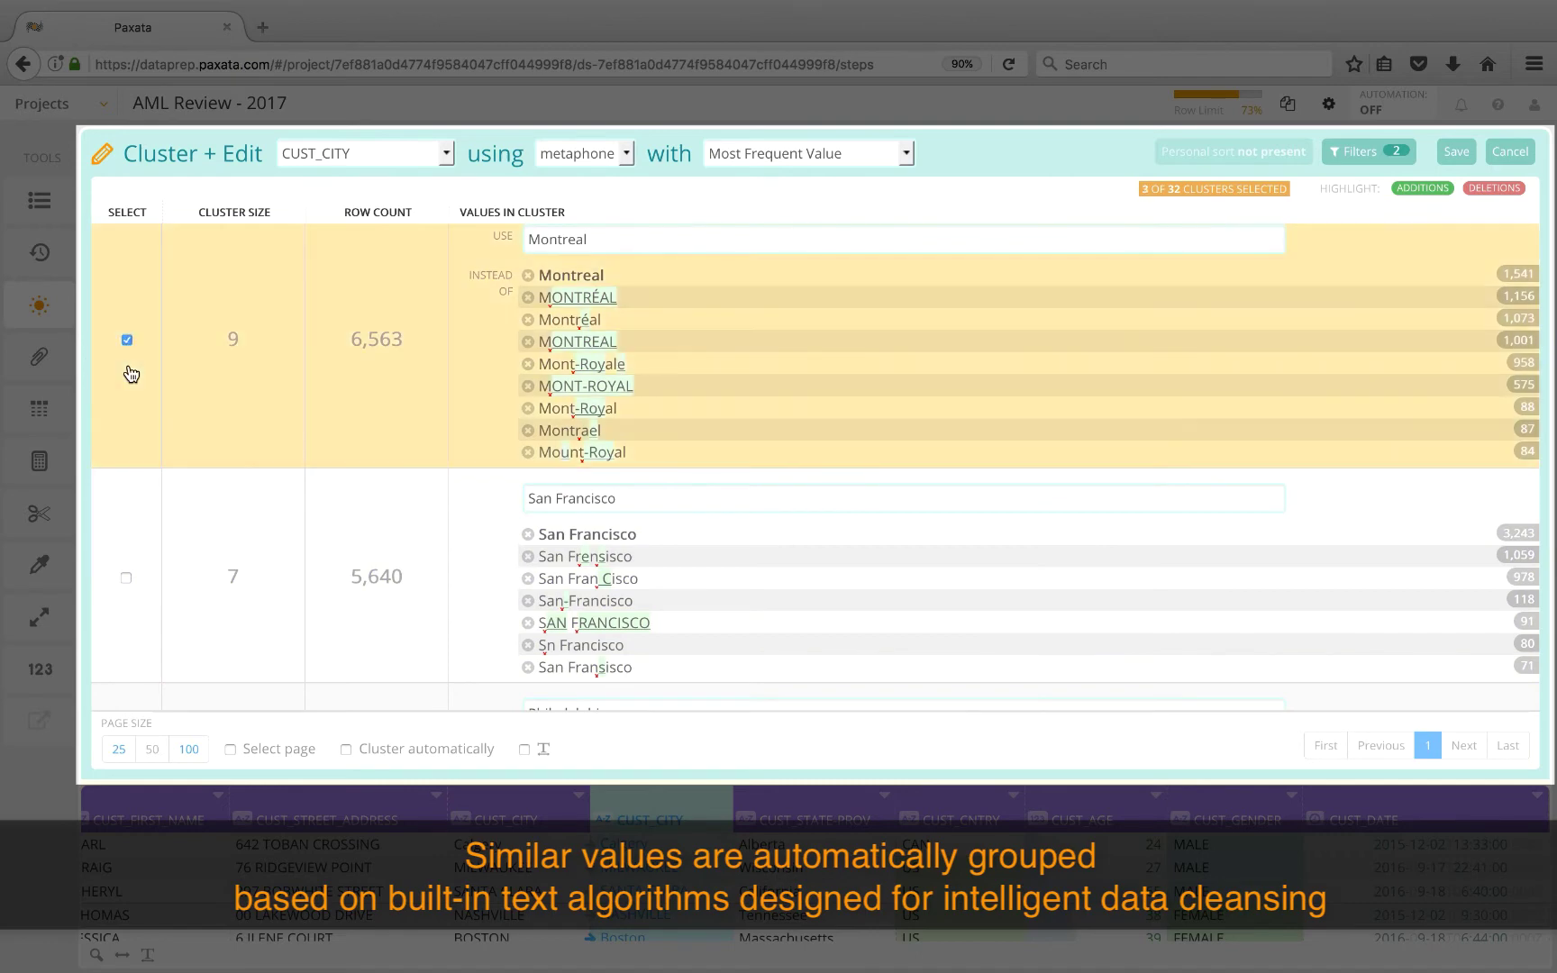
{"action": "left_click", "coordinate": [131, 527]}
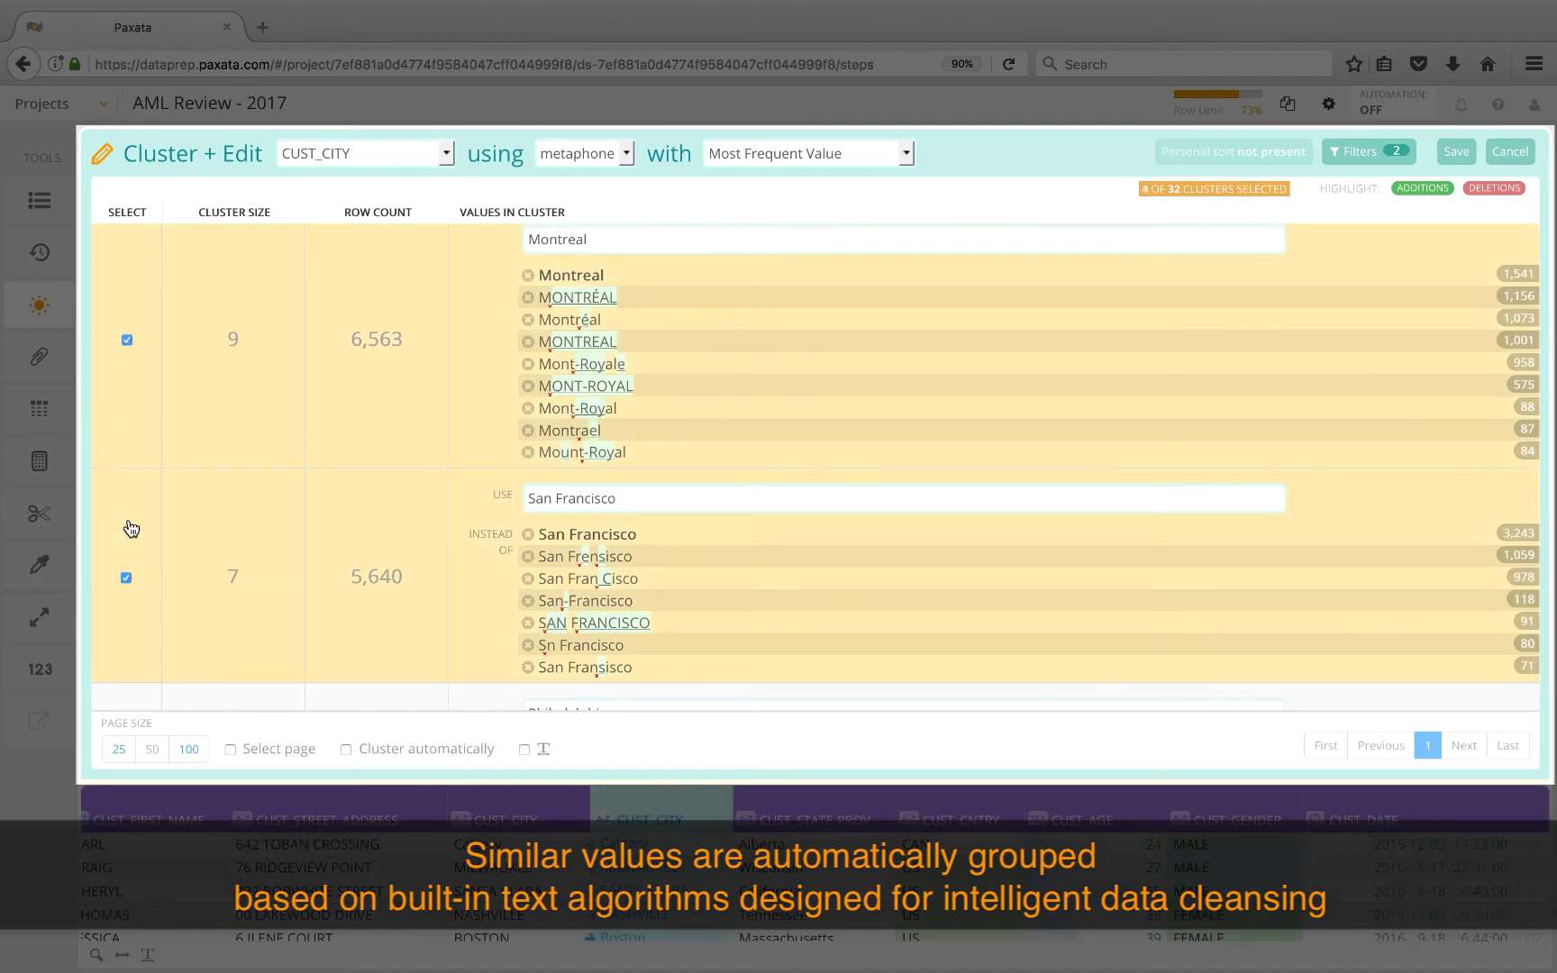
Step: Select every cluster on the page, excluding NEWARK, INGLEWOOD, LORETTO and PEORIA from merging
{"action": "left_click", "coordinate": [256, 749]}
{"action": "scroll", "coordinate": [361, 558], "scroll_direction": "down", "scroll_amount": 7}
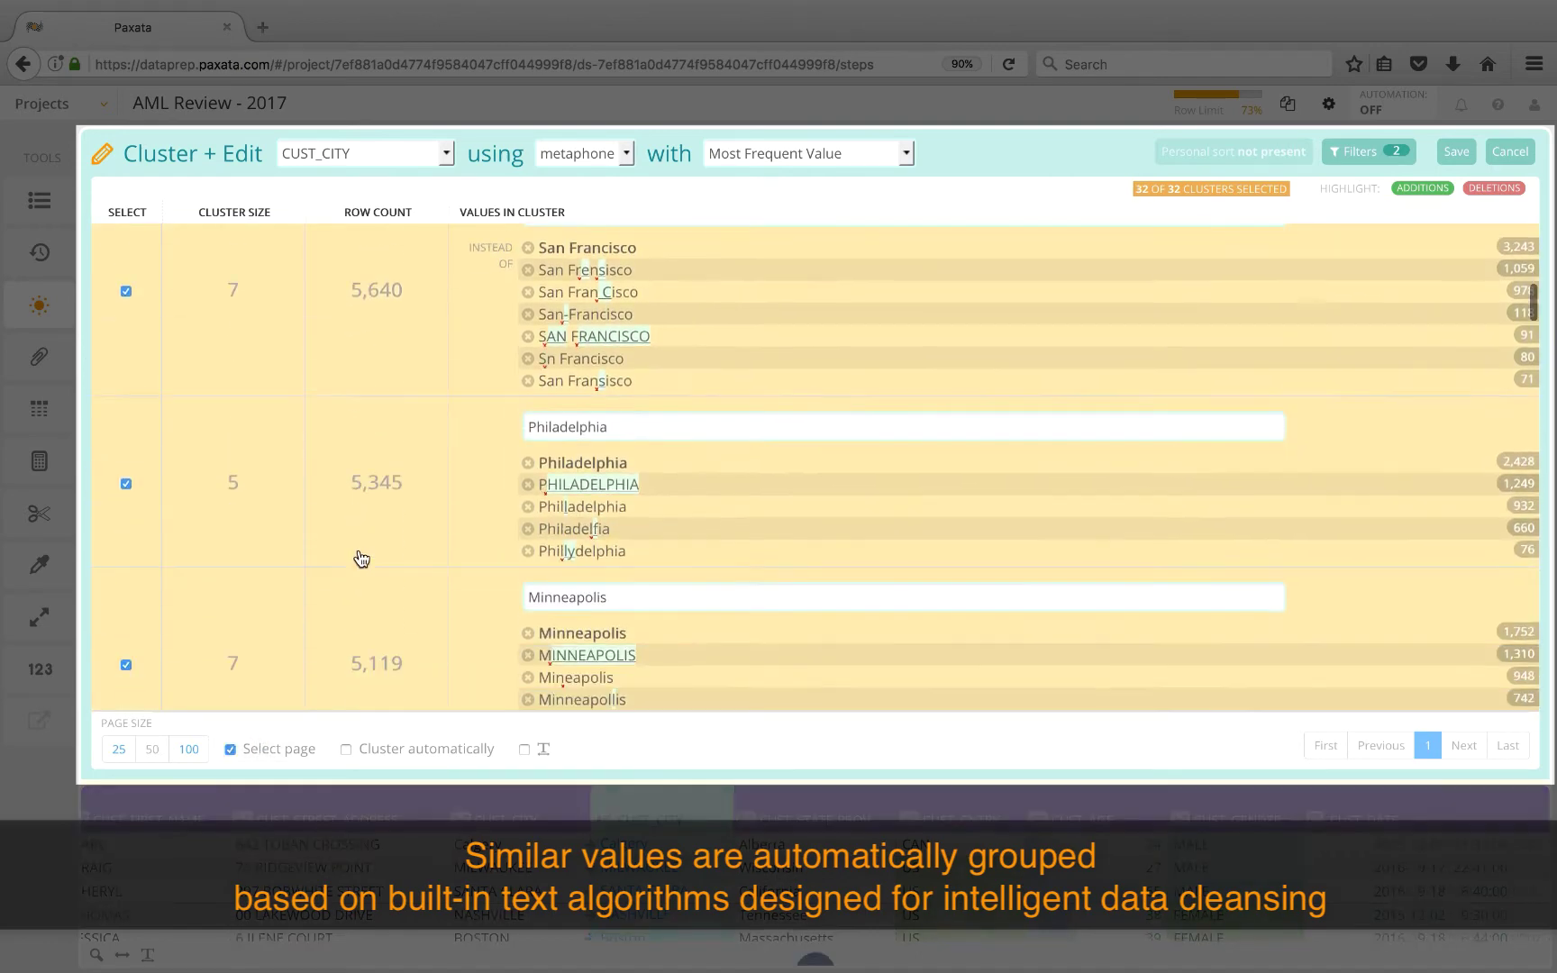
{"action": "scroll", "coordinate": [993, 613], "scroll_direction": "down", "scroll_amount": 10}
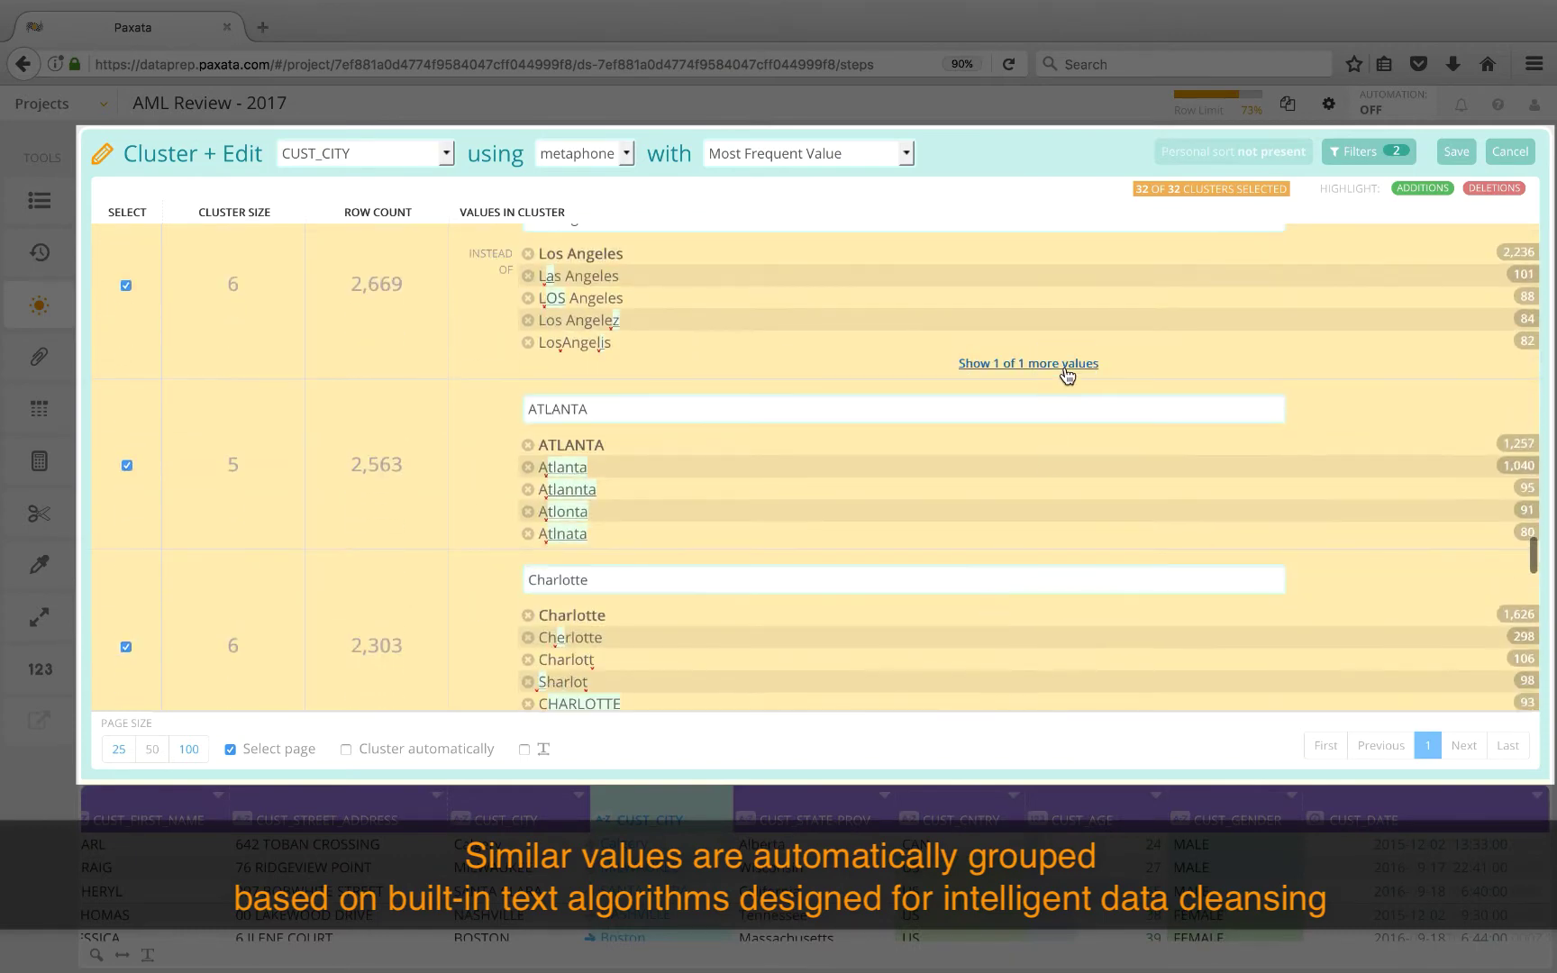
{"action": "scroll", "coordinate": [1067, 372], "scroll_direction": "down", "scroll_amount": 5}
{"action": "left_click", "coordinate": [1060, 305]}
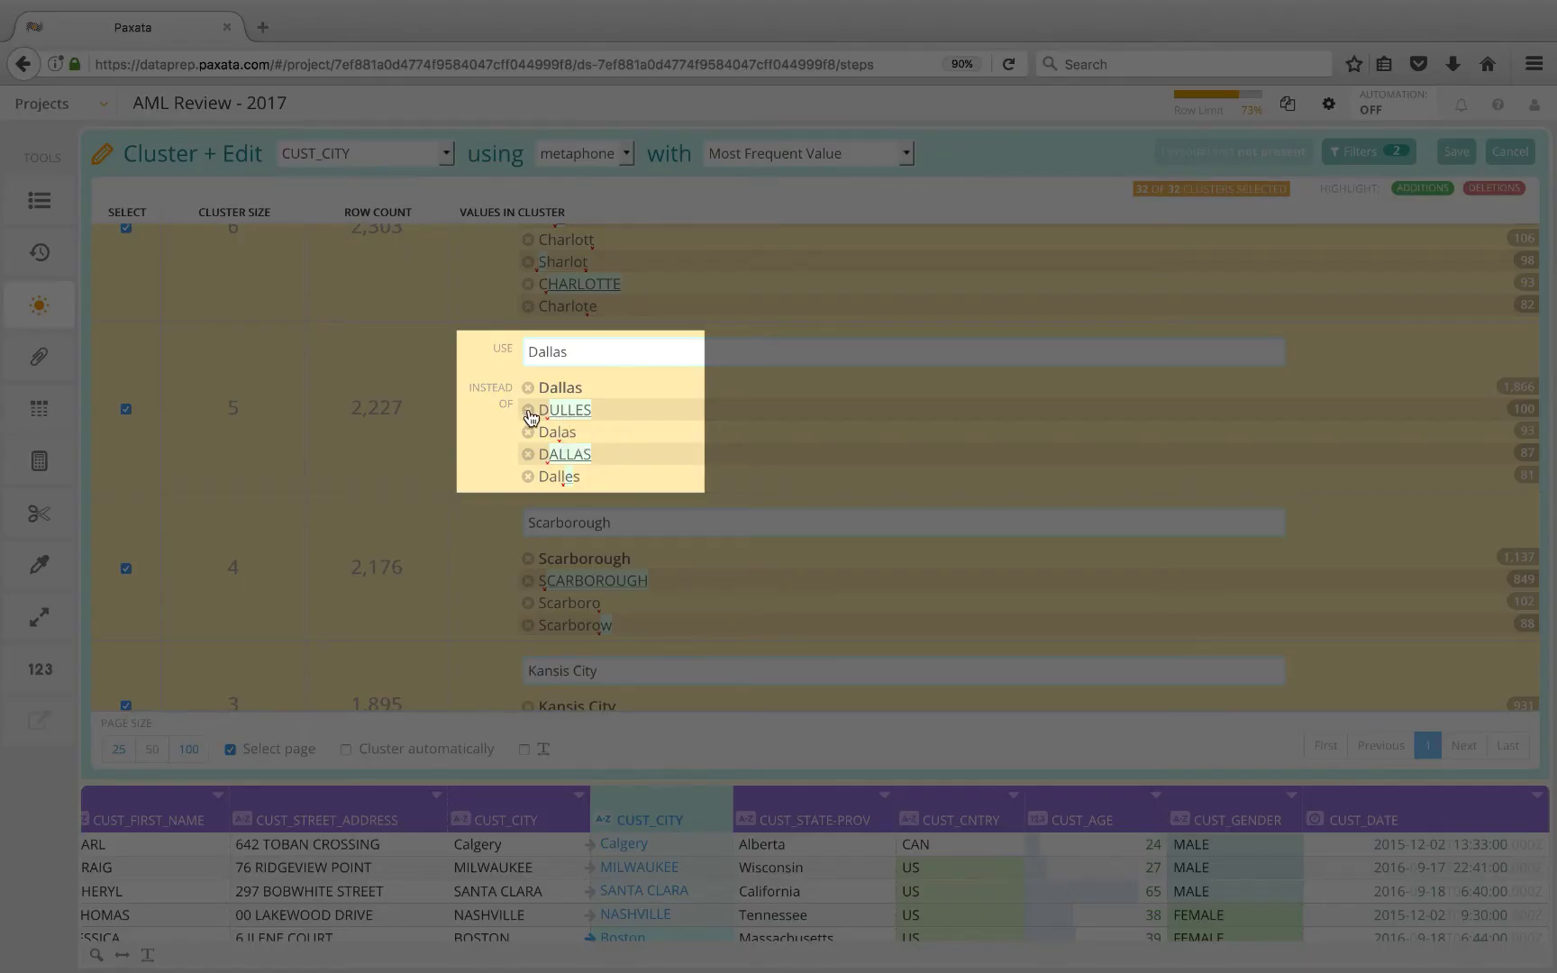
{"action": "scroll", "coordinate": [442, 636], "scroll_direction": "down", "scroll_amount": 5}
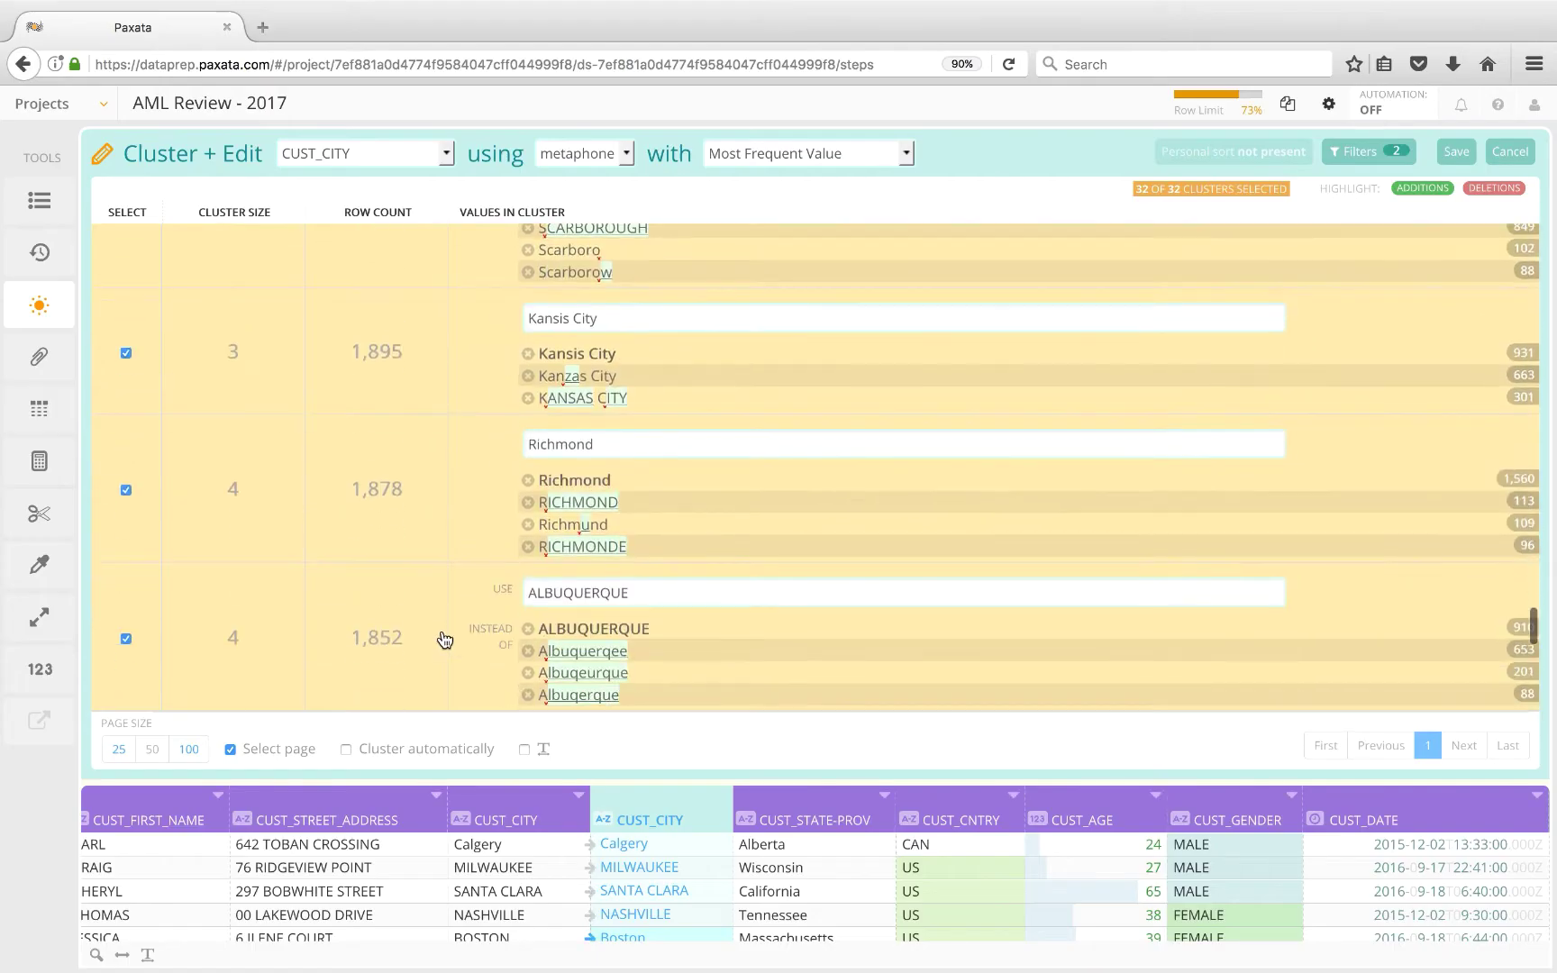
{"action": "scroll", "coordinate": [445, 639], "scroll_direction": "down", "scroll_amount": 6}
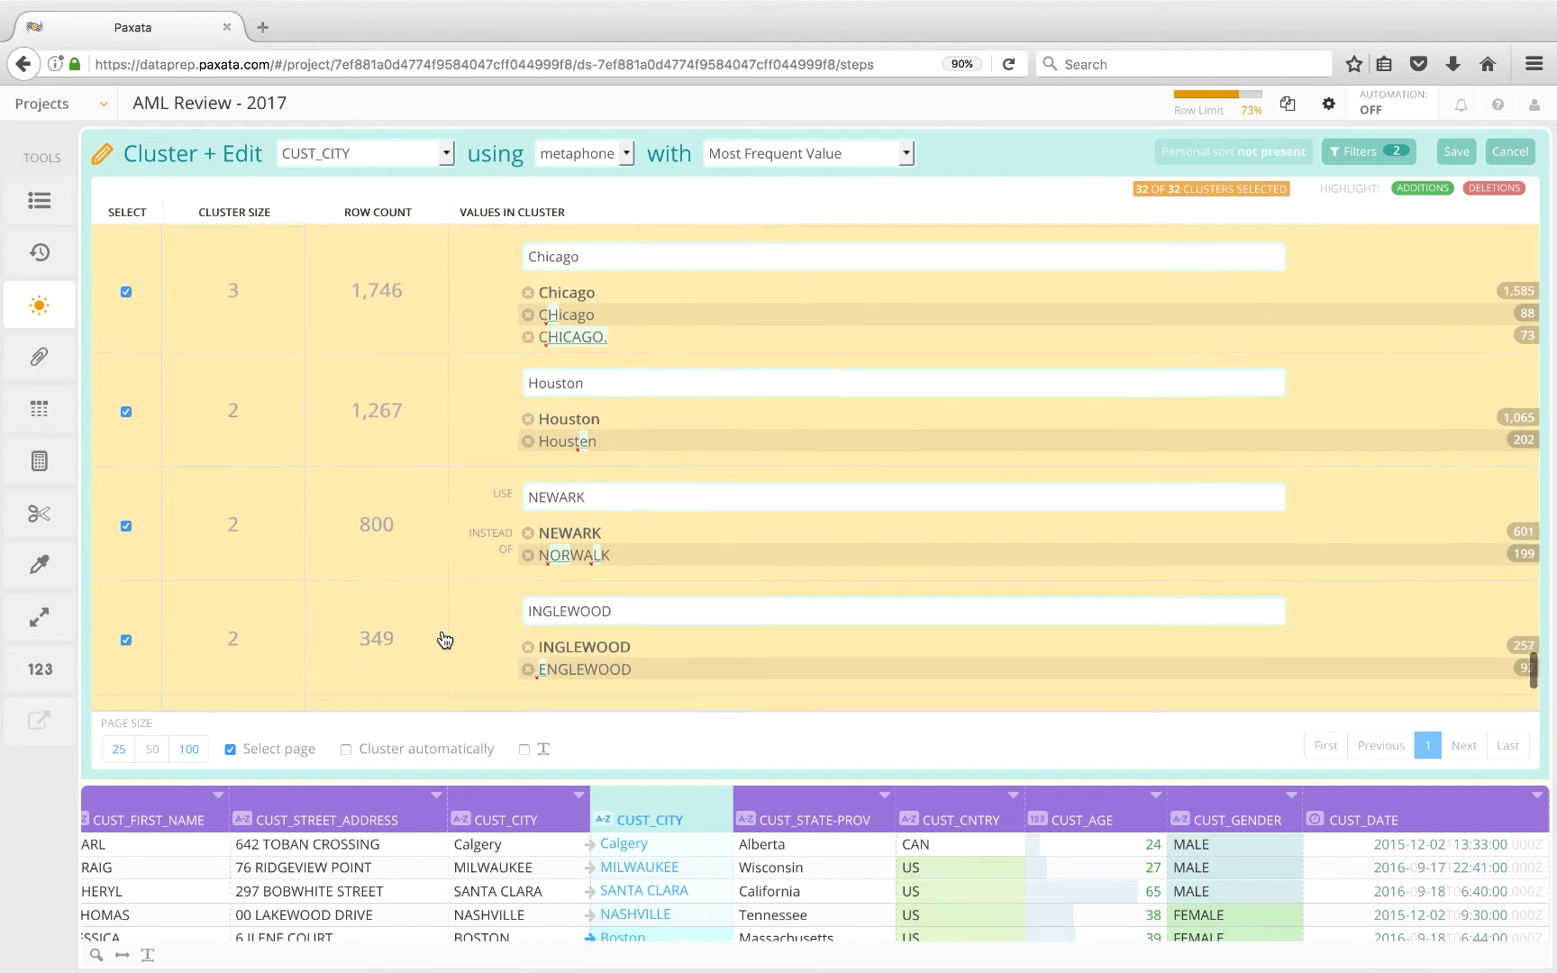
{"action": "left_click", "coordinate": [126, 356]}
{"action": "left_click", "coordinate": [126, 471]}
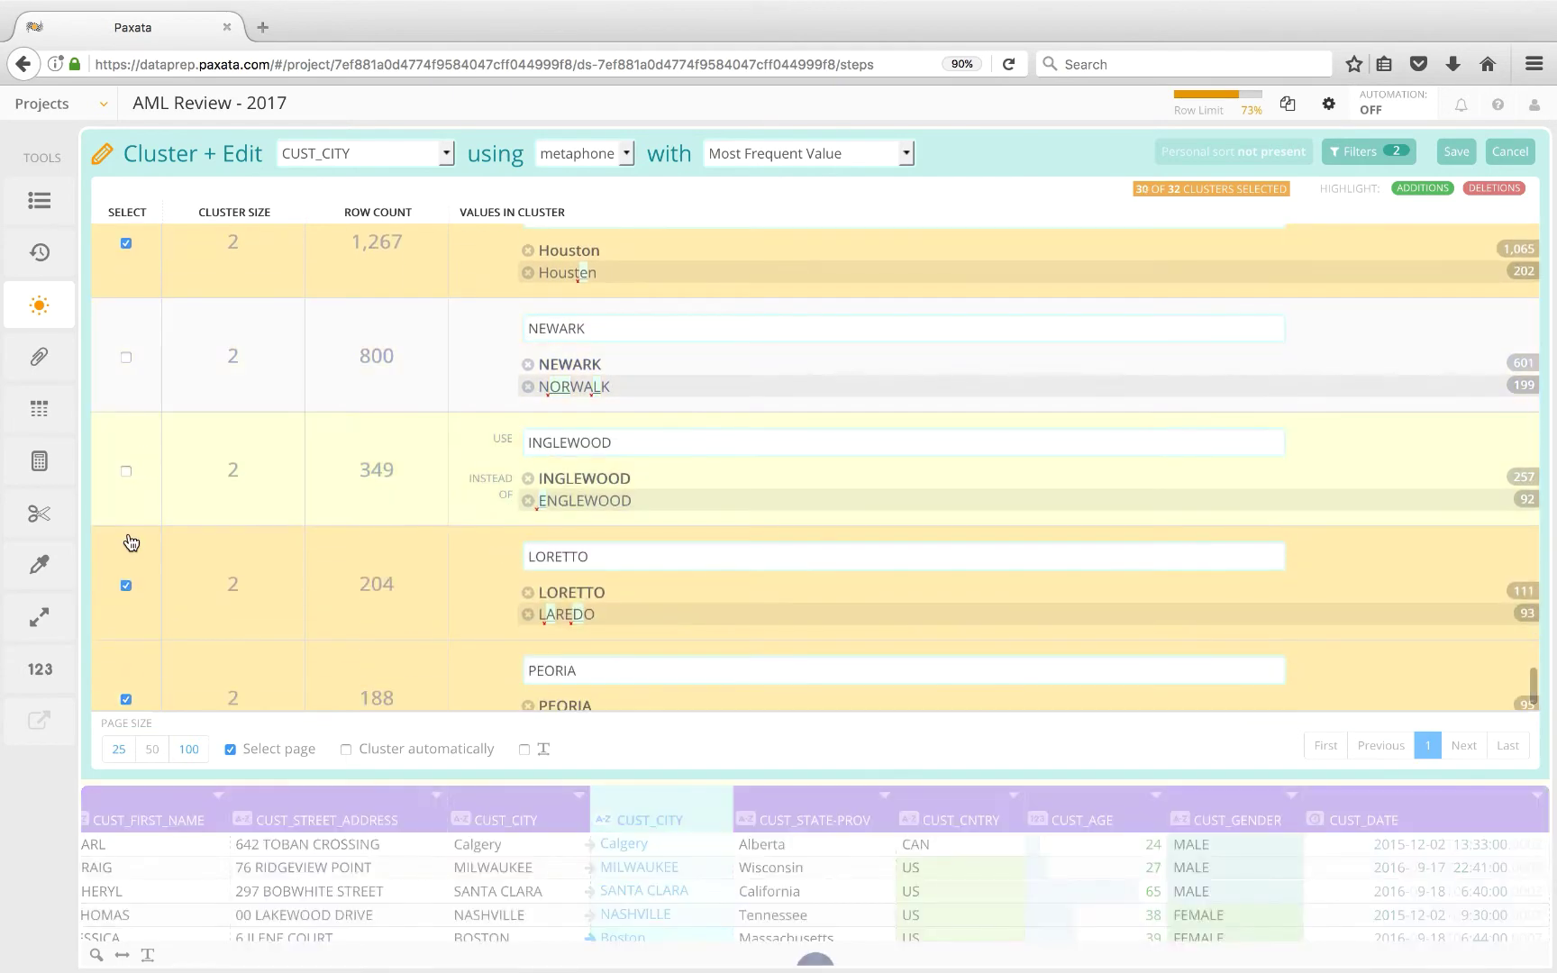
{"action": "left_click", "coordinate": [127, 583]}
{"action": "scroll", "coordinate": [140, 595], "scroll_direction": "down", "scroll_amount": 1}
{"action": "left_click", "coordinate": [127, 653]}
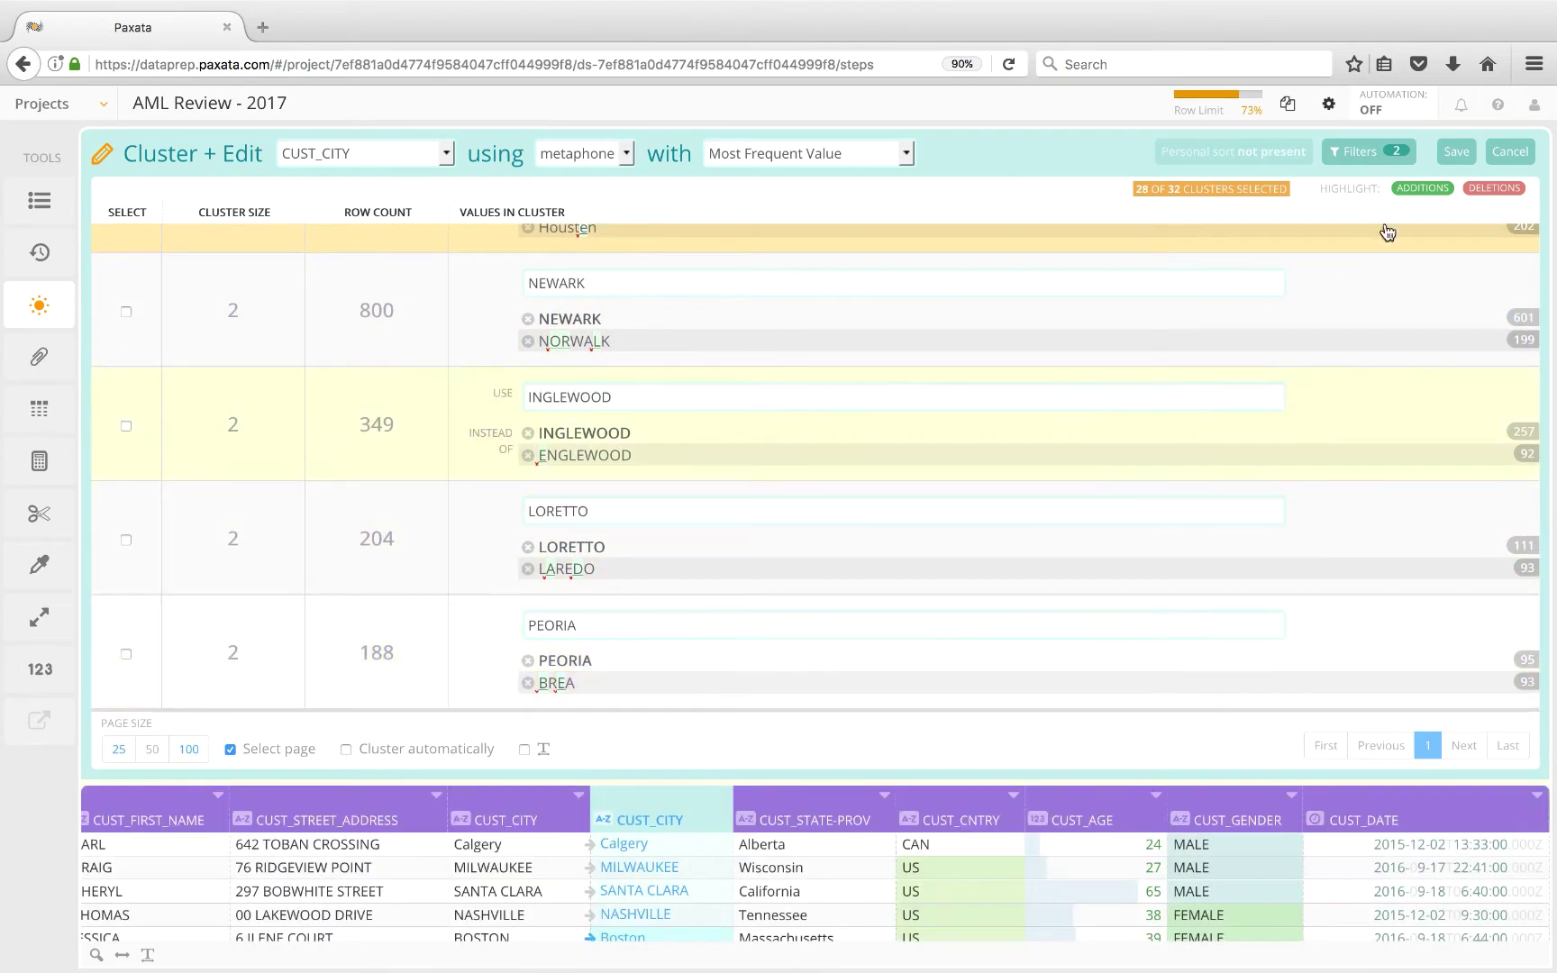
Step: Apply the city merges and filter CUST_DATE's timeline to the 2105 outlier rows
{"action": "left_click", "coordinate": [1454, 153]}
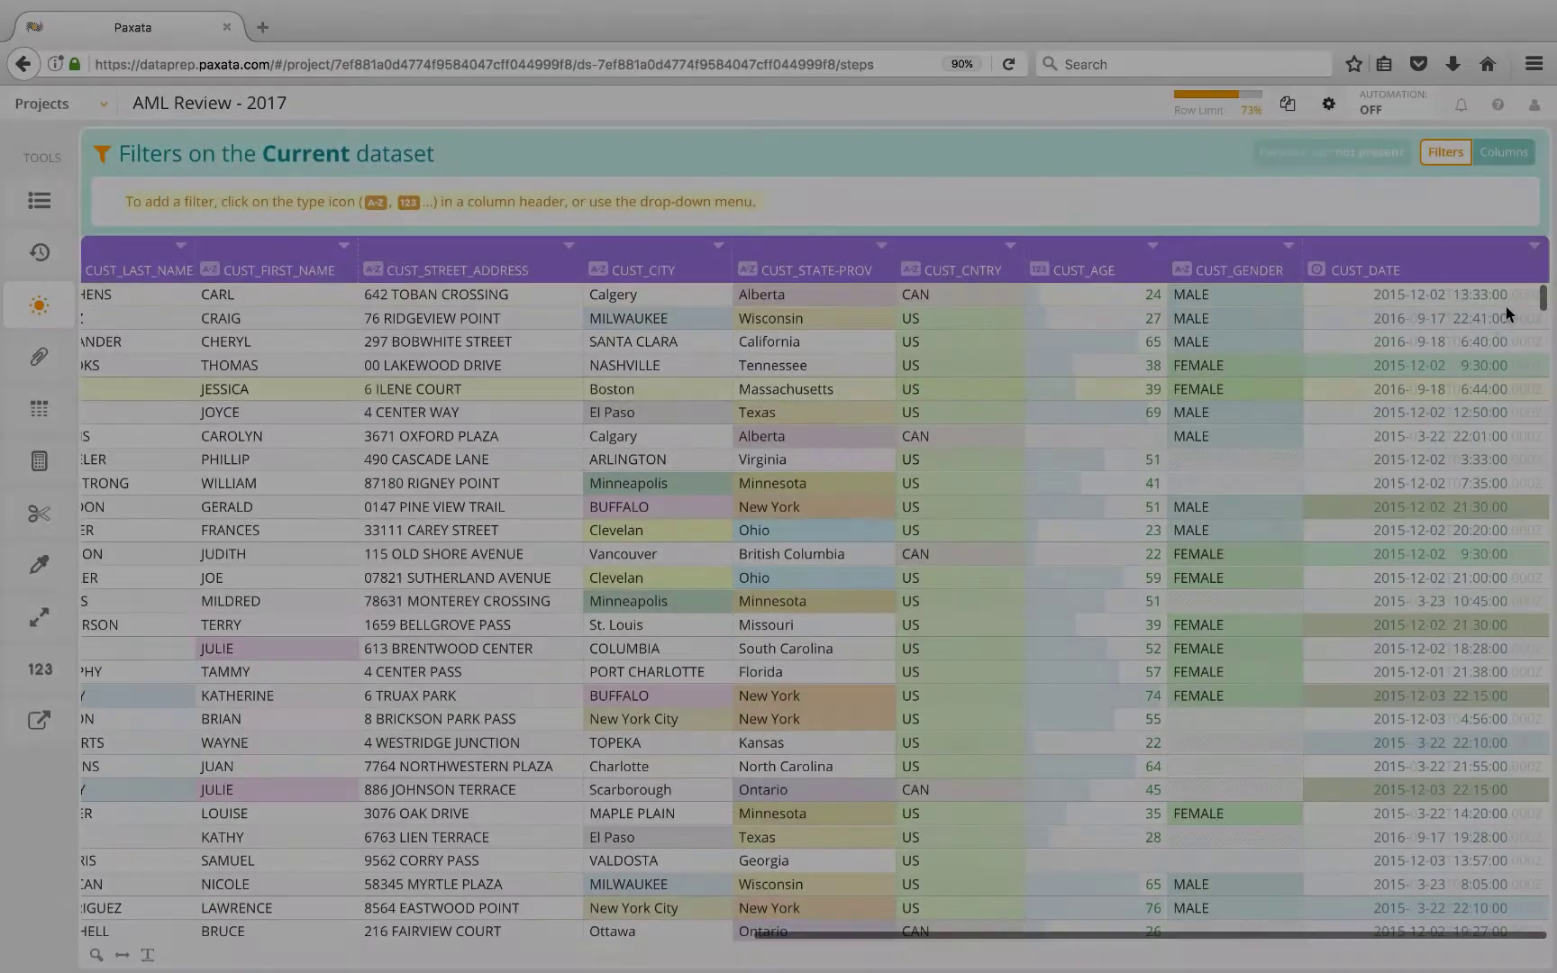
{"action": "left_click", "coordinate": [1529, 251]}
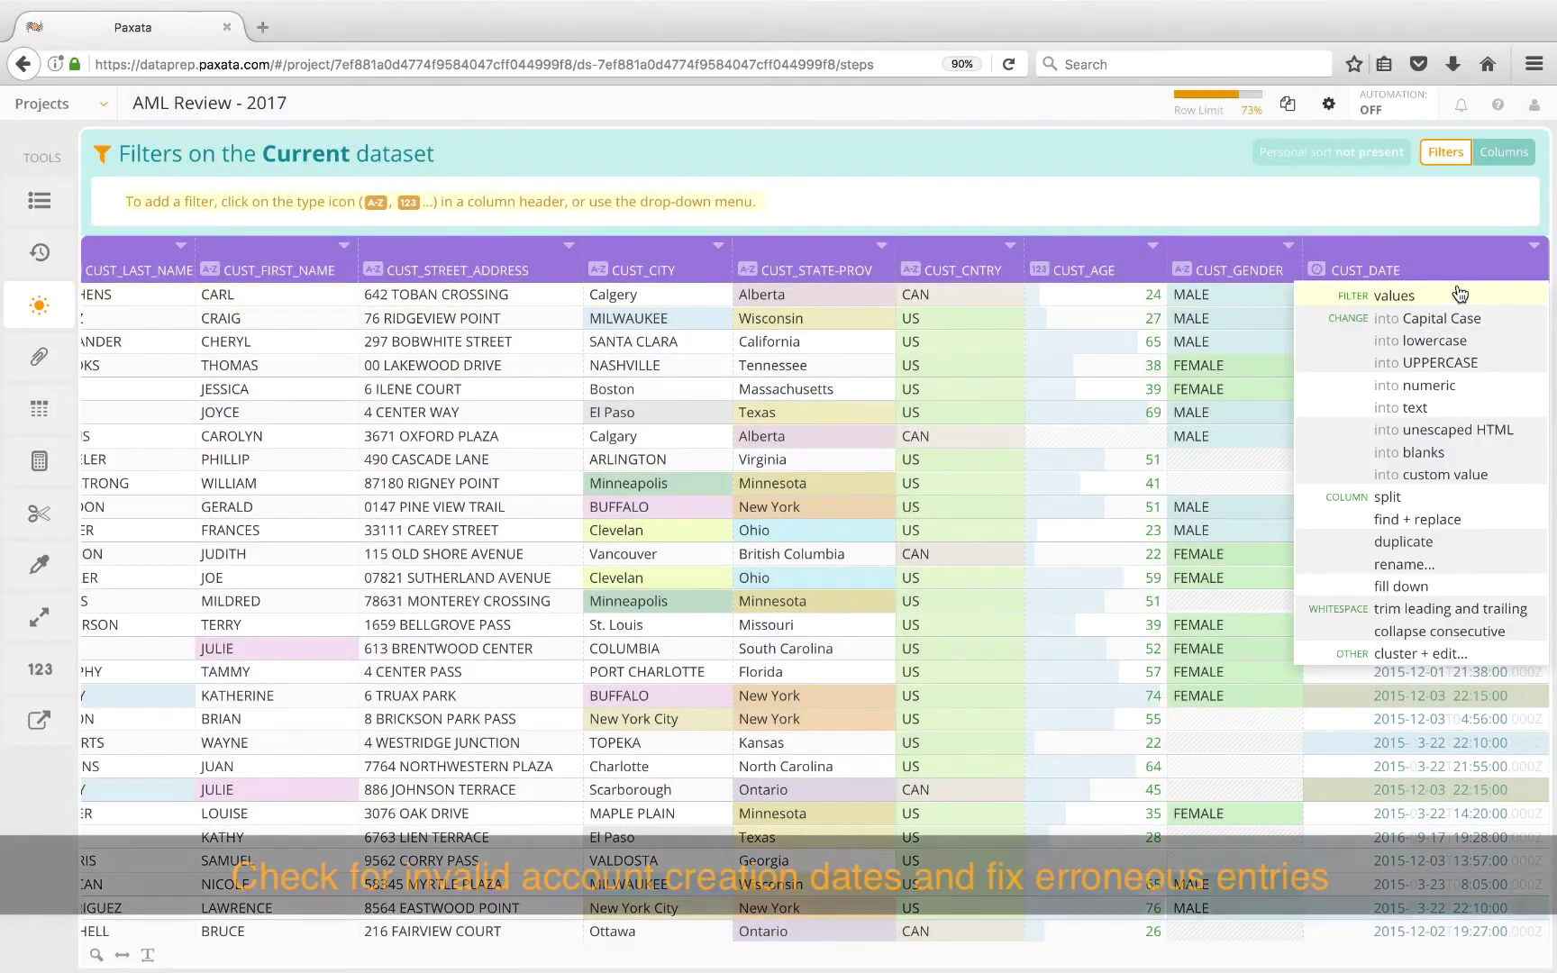
{"action": "left_click", "coordinate": [1421, 297]}
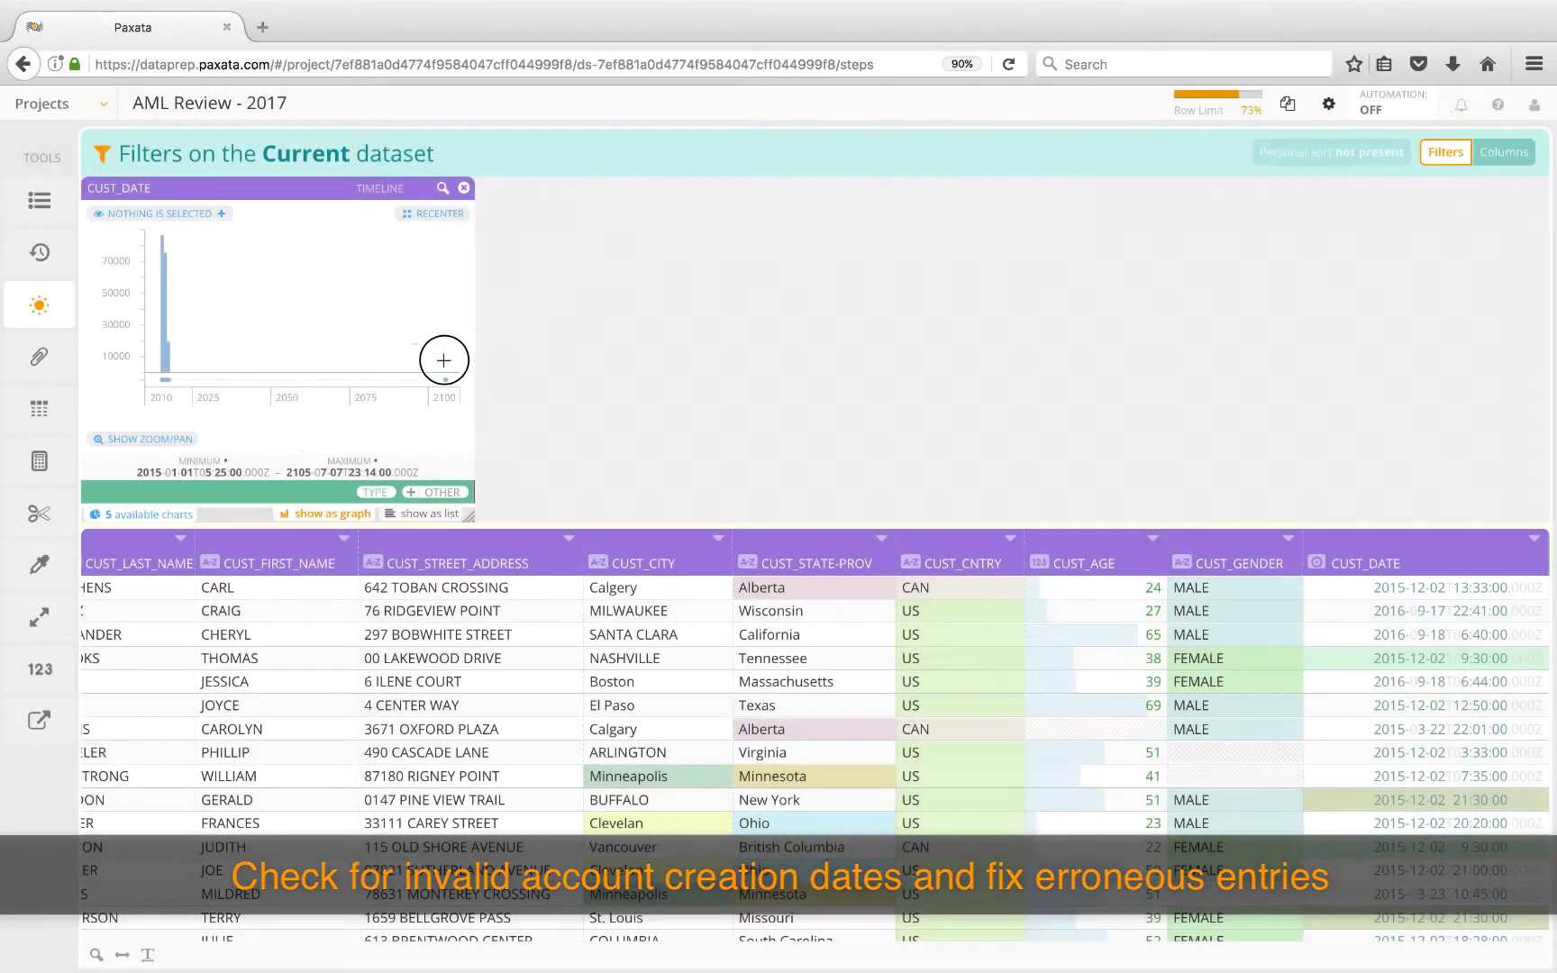
{"action": "left_click_drag", "start_coordinate": [437, 358], "coordinate": [461, 404]}
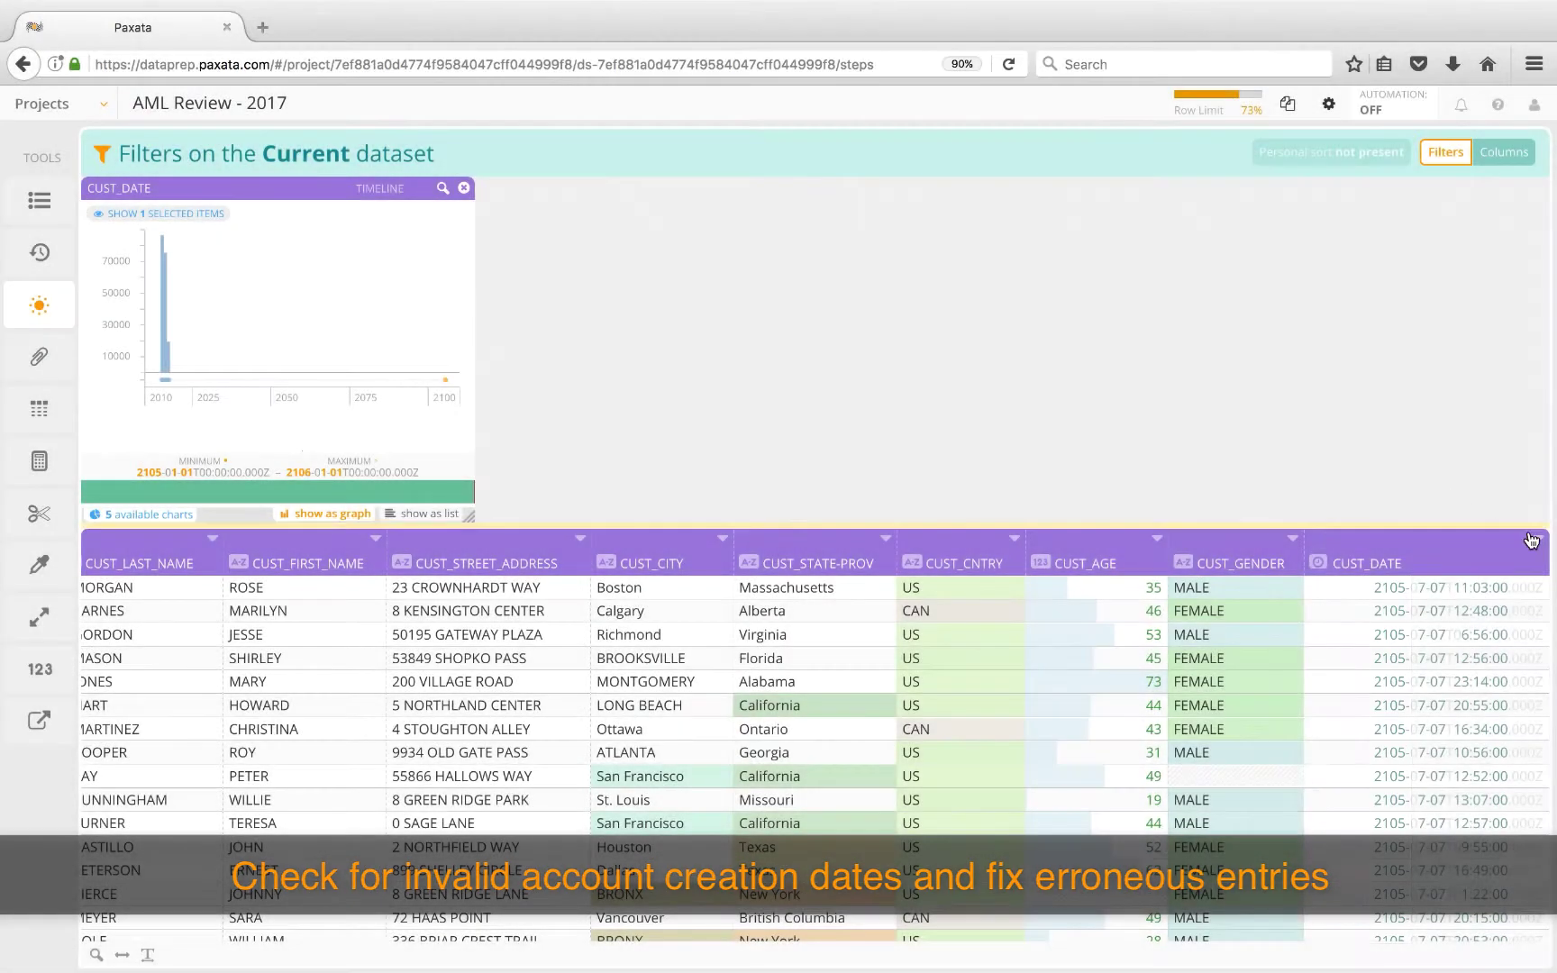
Step: Replace CUST_DATE values starting with 2105 by 2015
{"action": "left_click", "coordinate": [1538, 538]}
{"action": "left_click", "coordinate": [1406, 811]}
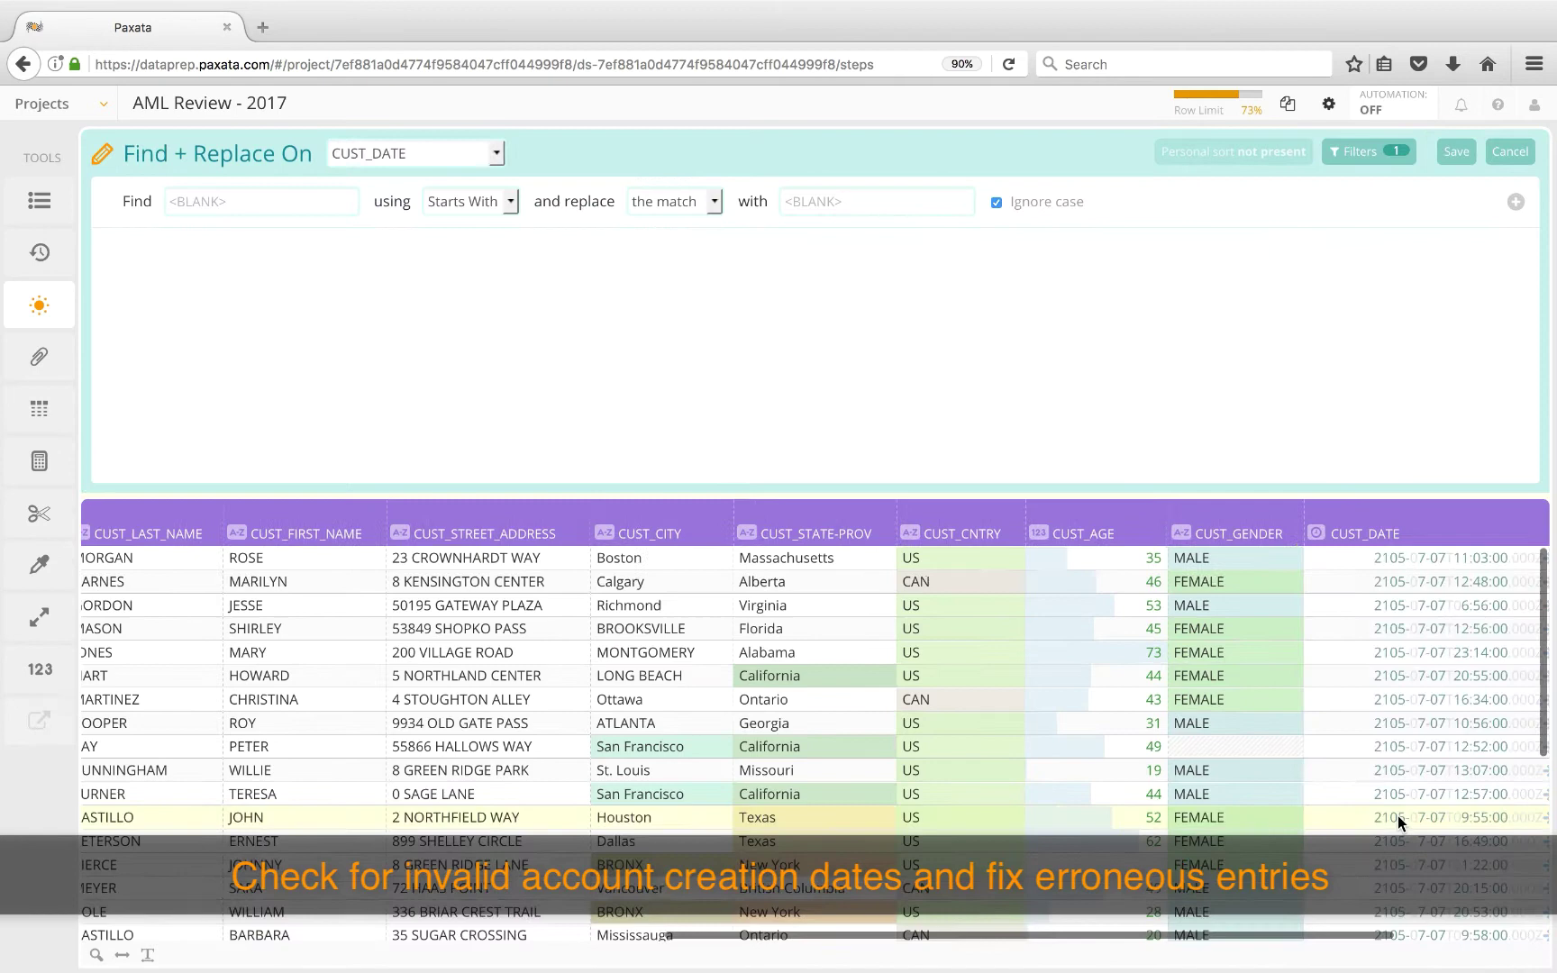
{"action": "type", "text": "210"}
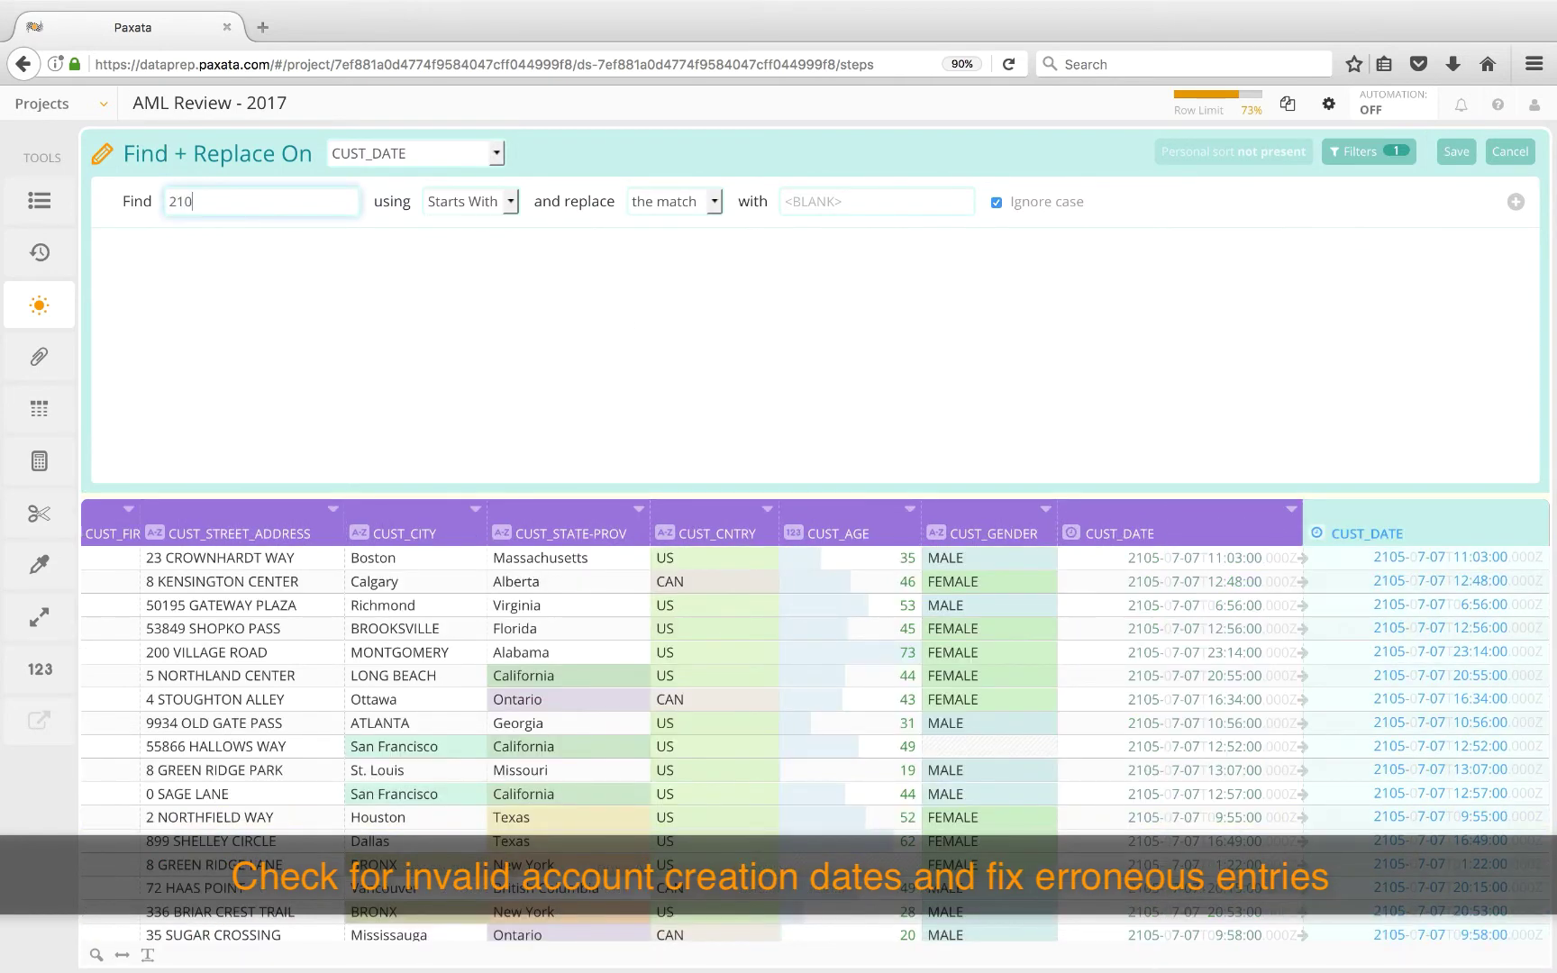
{"action": "type", "text": "5"}
{"action": "left_click", "coordinate": [876, 201]}
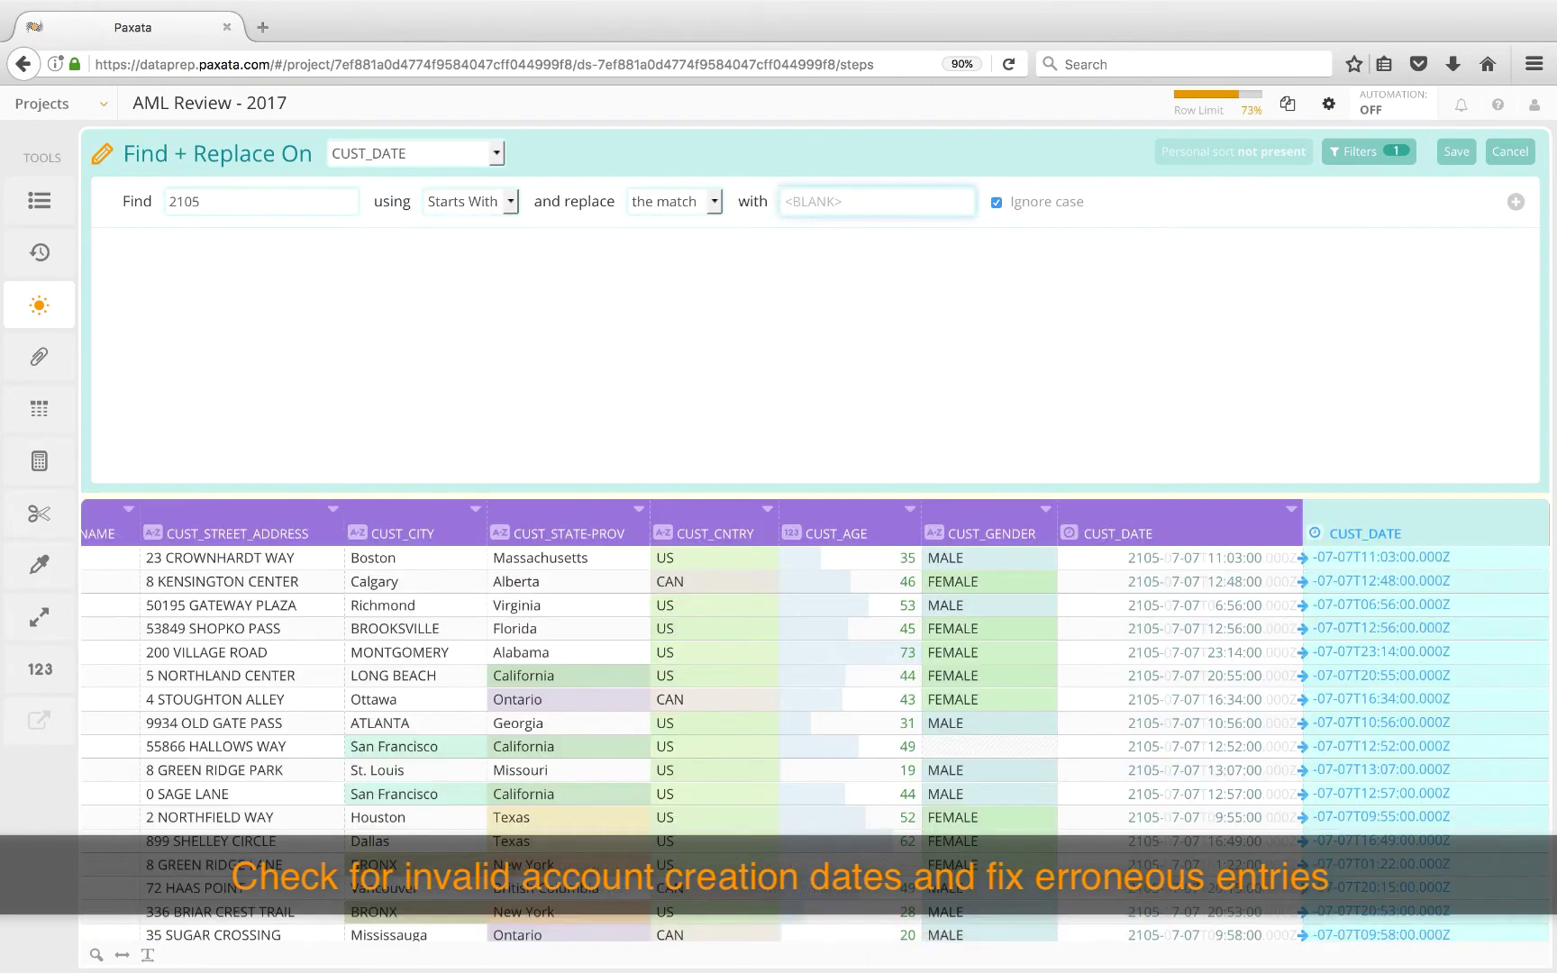
{"action": "type", "text": "2015"}
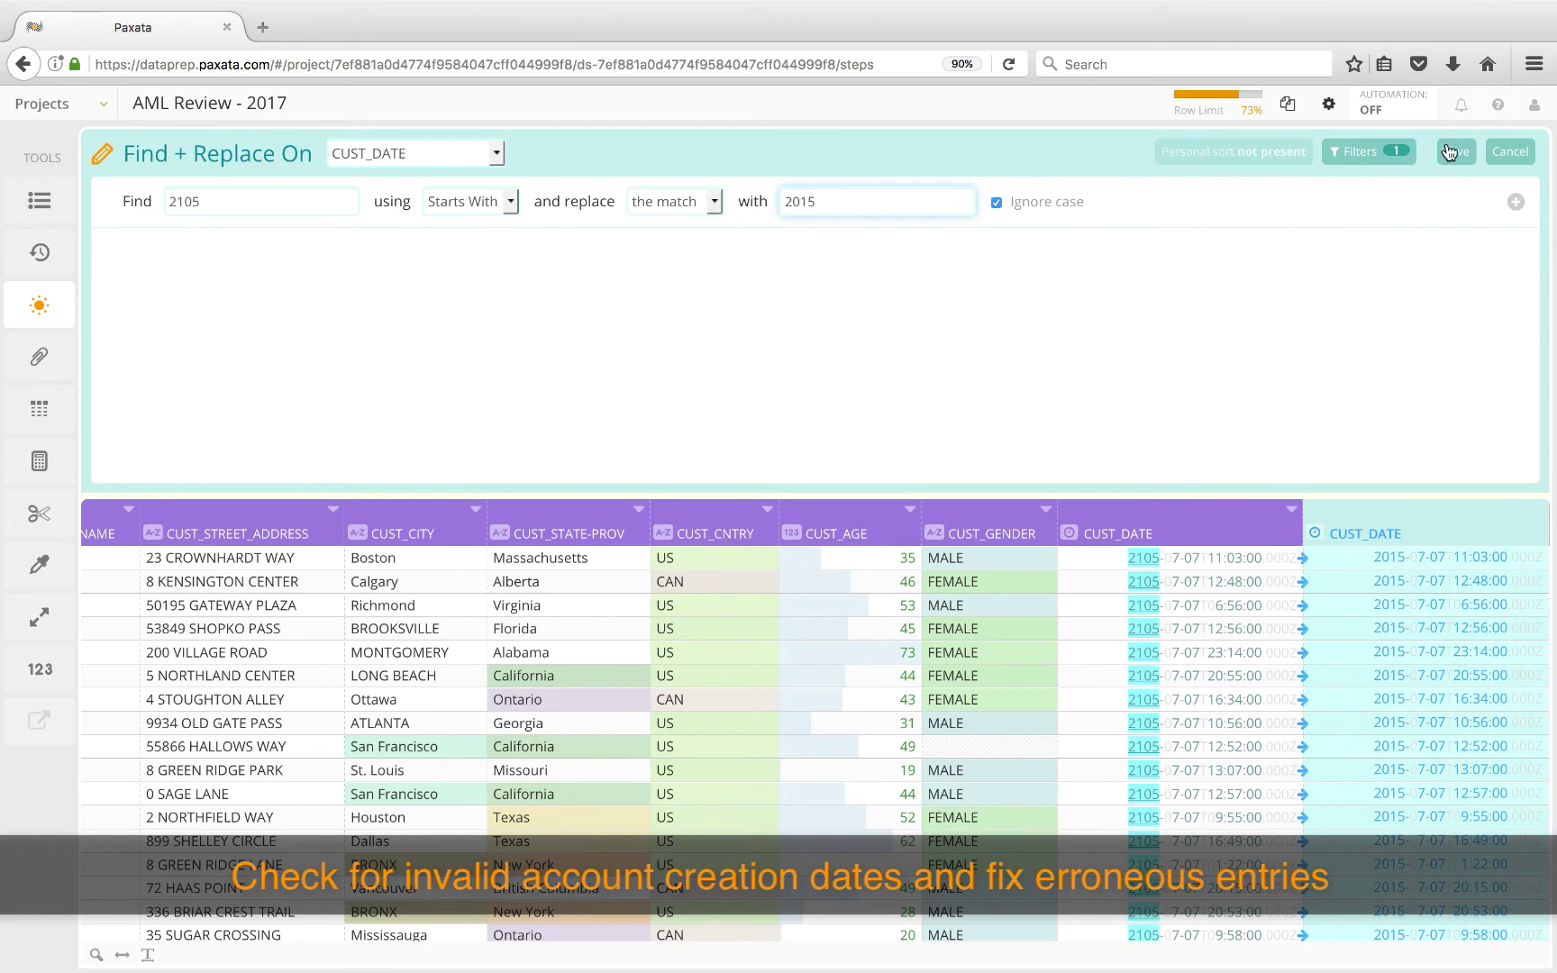
{"action": "left_click", "coordinate": [1449, 151]}
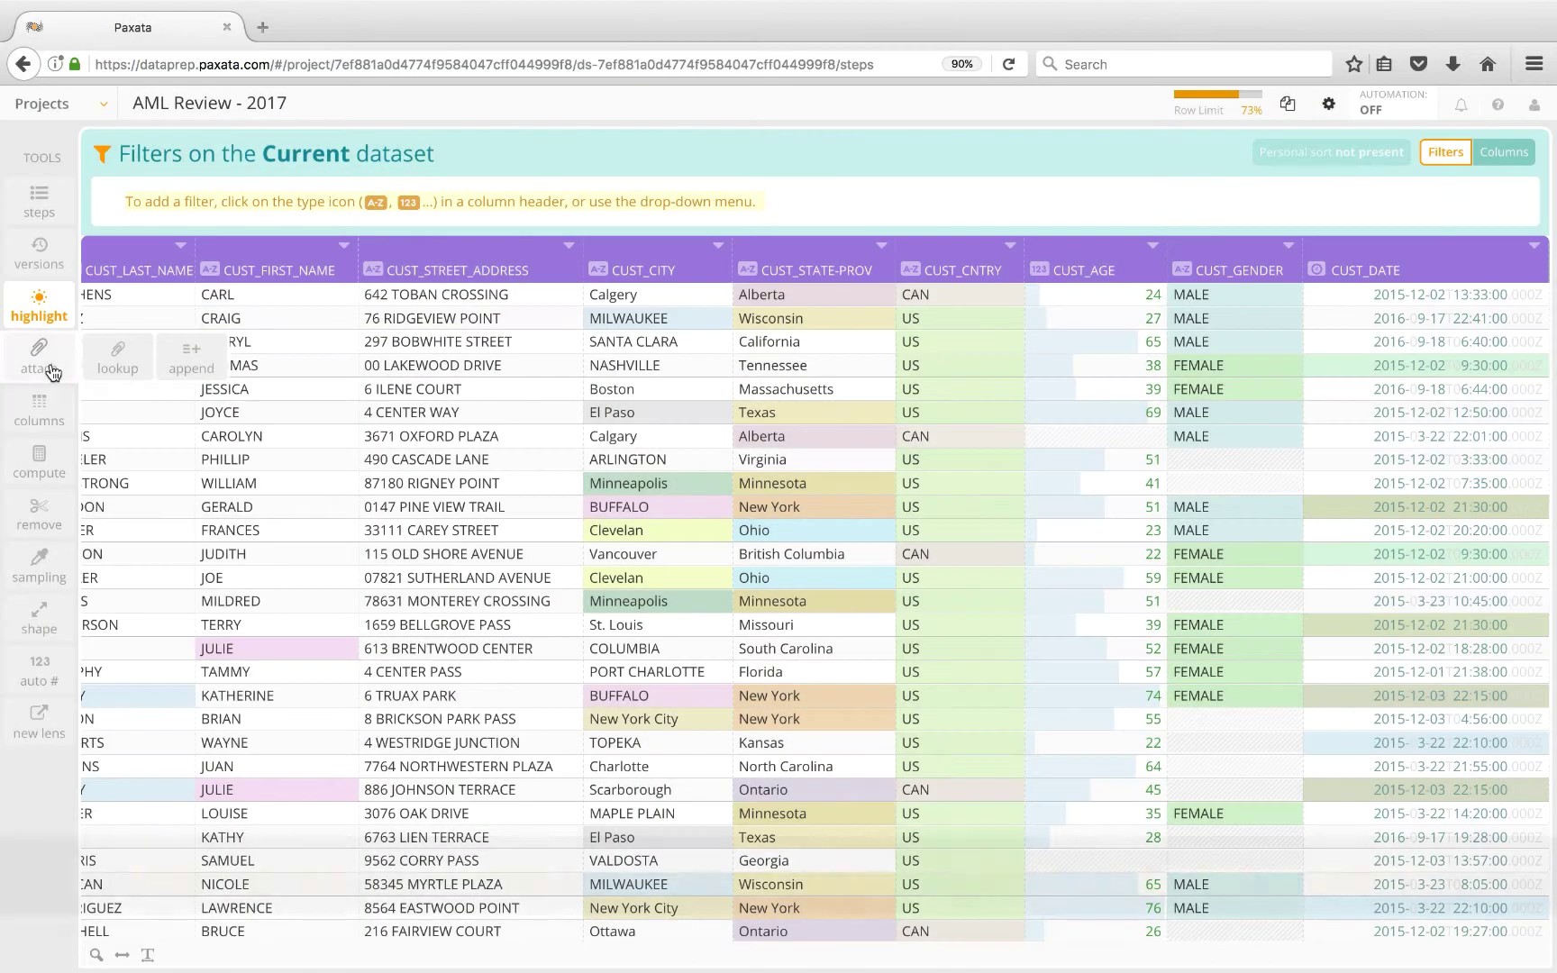
Step: Start a new lookup and upload Federal Reserve Entity Mapping.xml from the local computer
{"action": "left_click", "coordinate": [110, 360]}
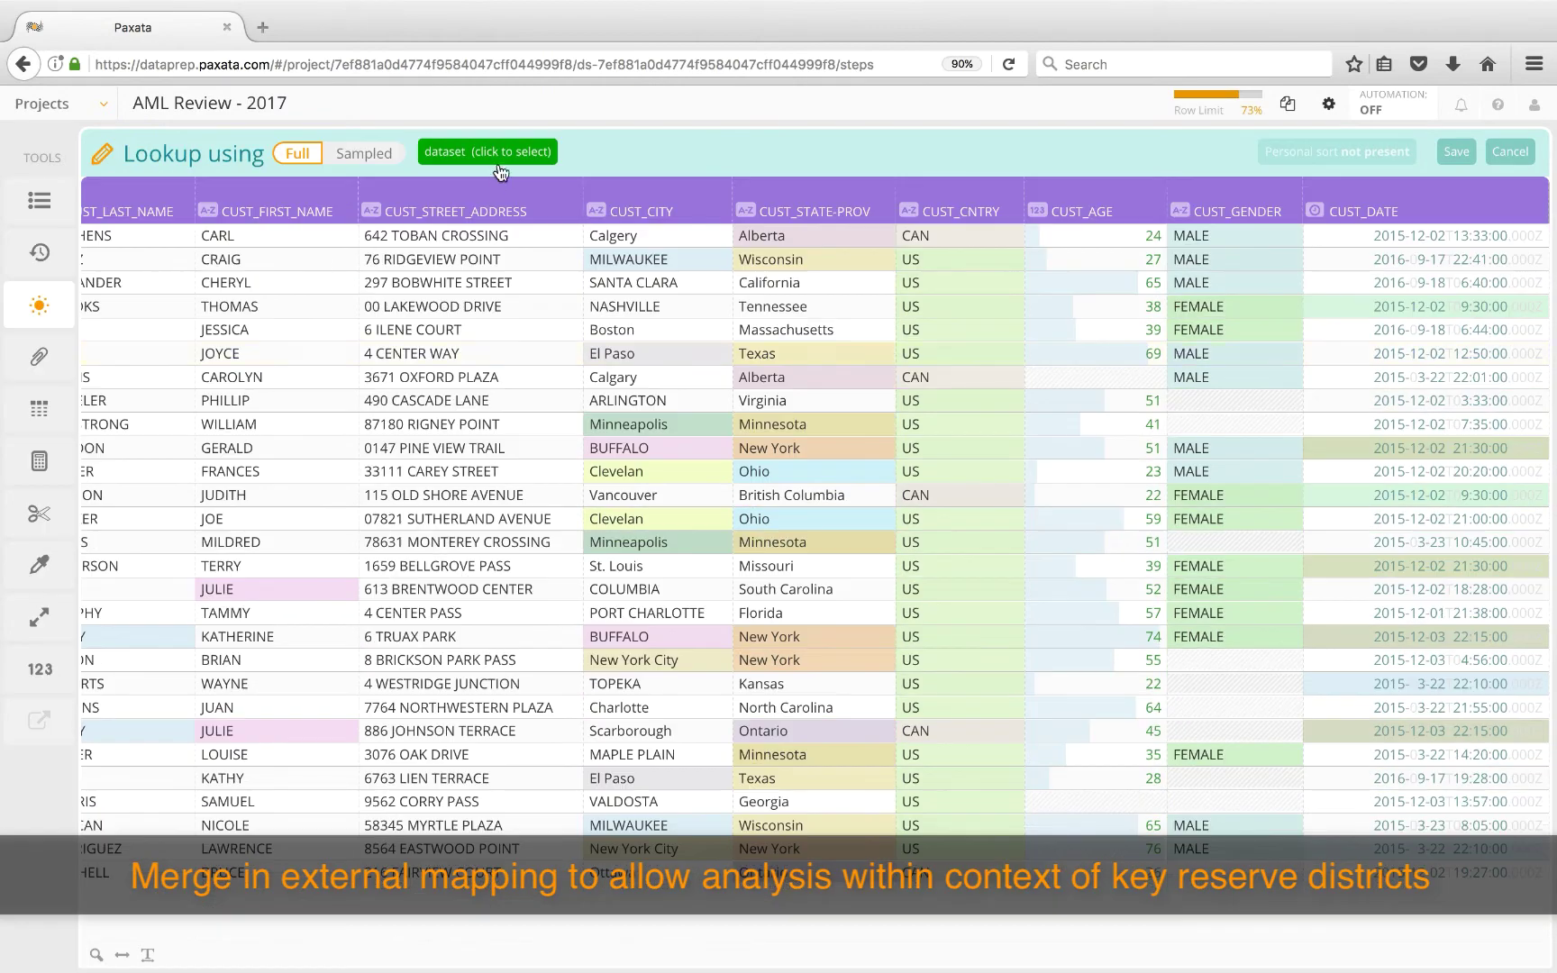
{"action": "left_click", "coordinate": [499, 155]}
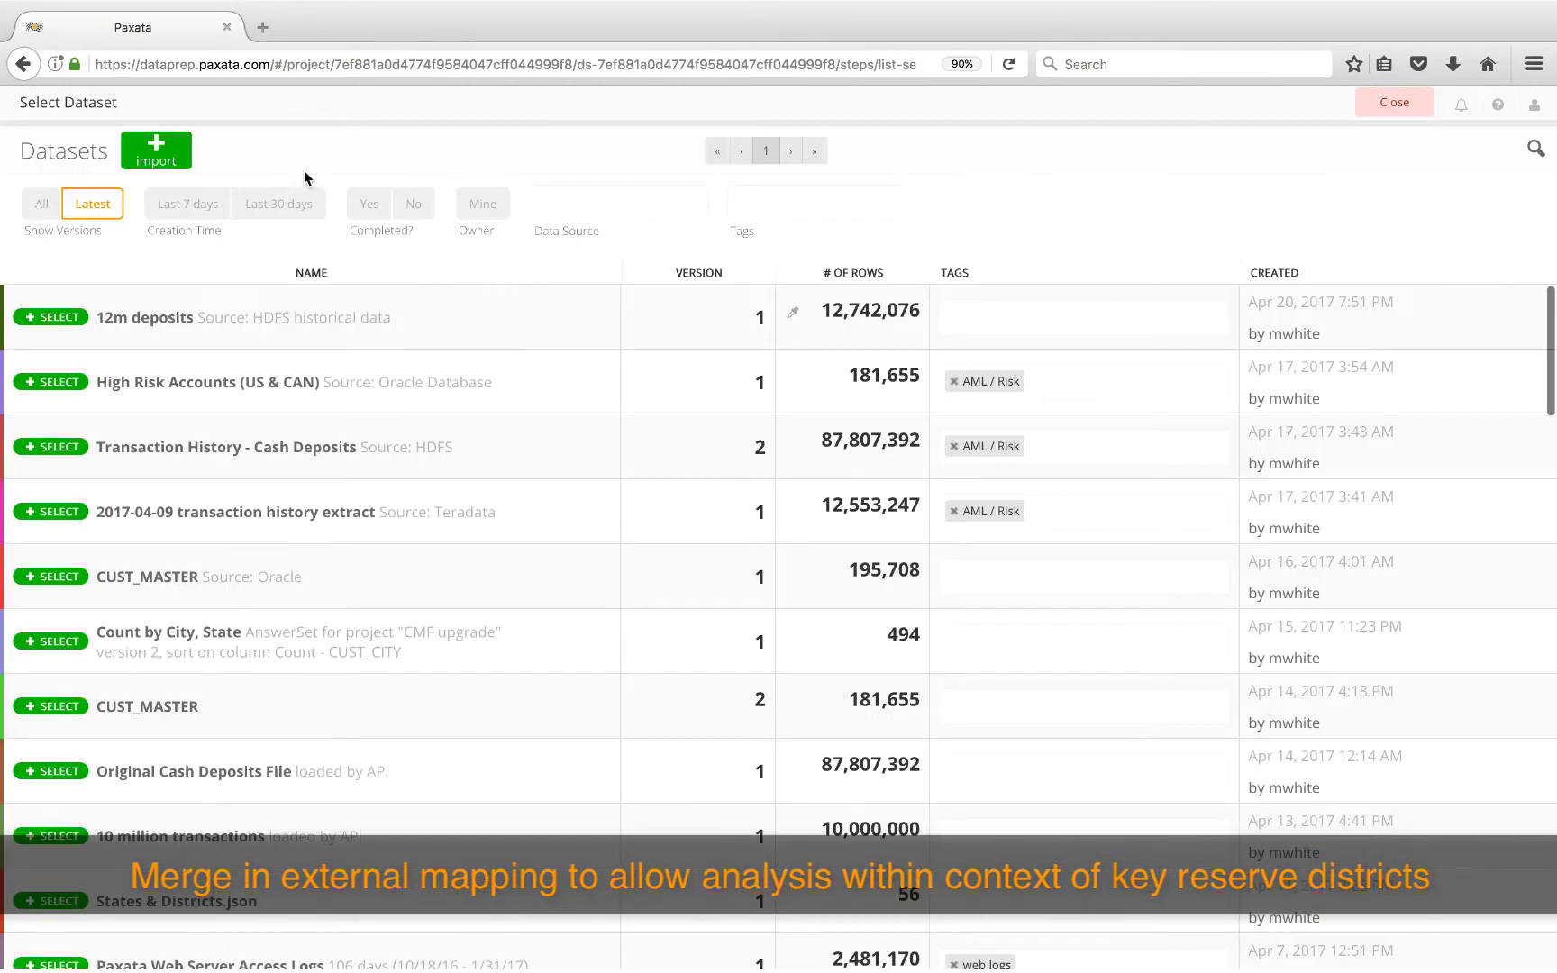
{"action": "left_click", "coordinate": [178, 159]}
{"action": "left_click", "coordinate": [206, 214]}
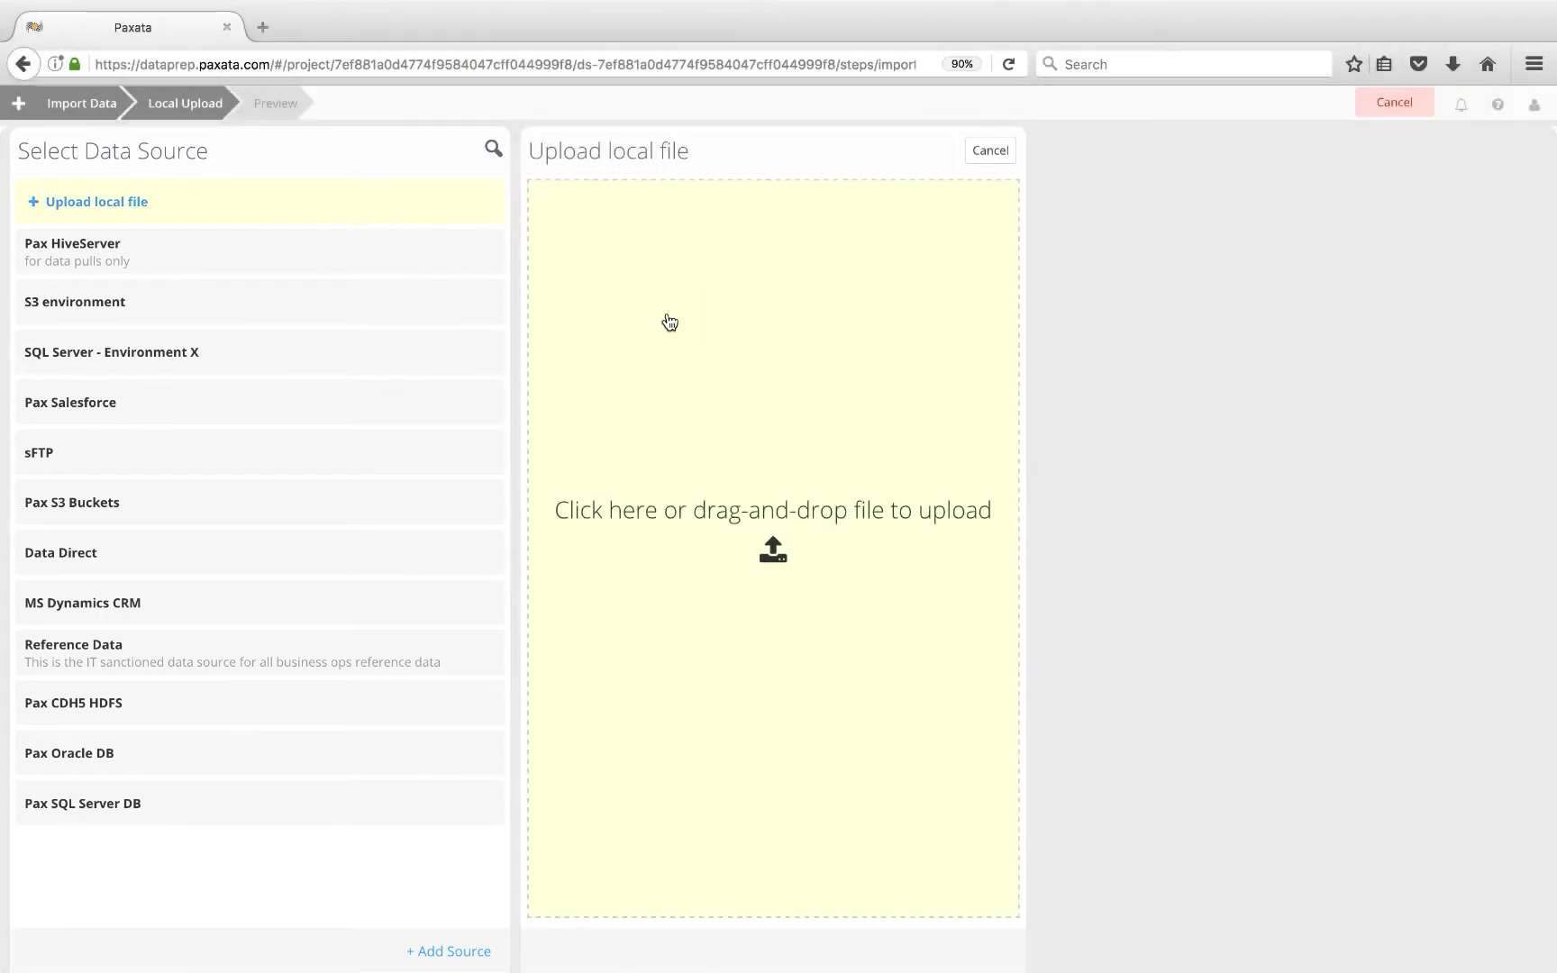
{"action": "left_click", "coordinate": [669, 323]}
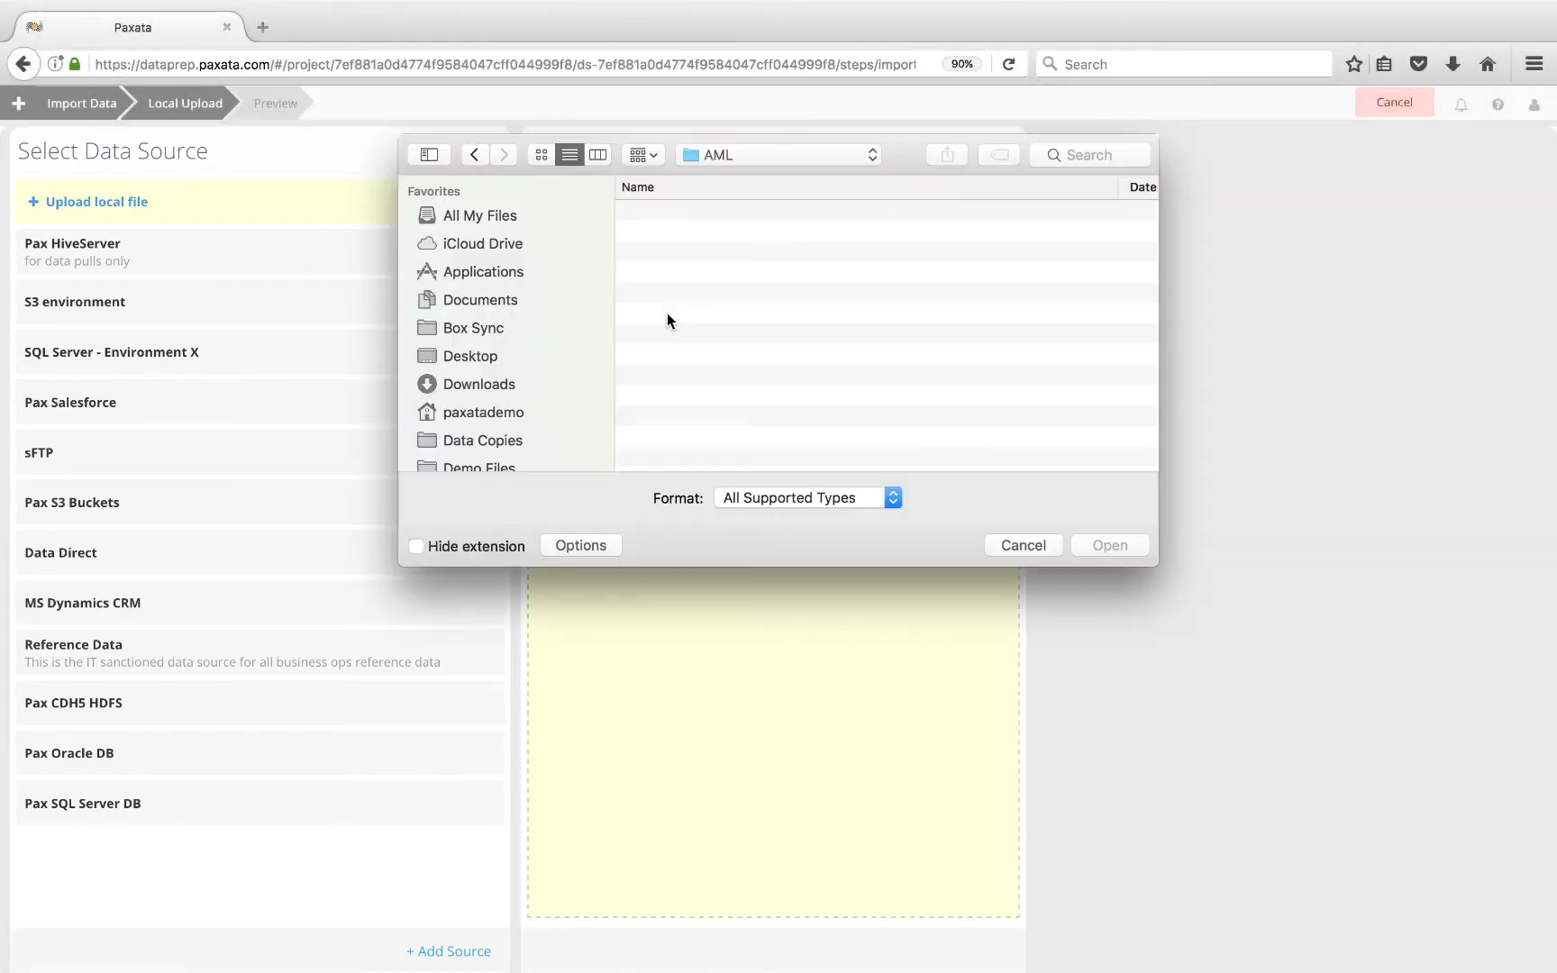
{"action": "left_click", "coordinate": [811, 438]}
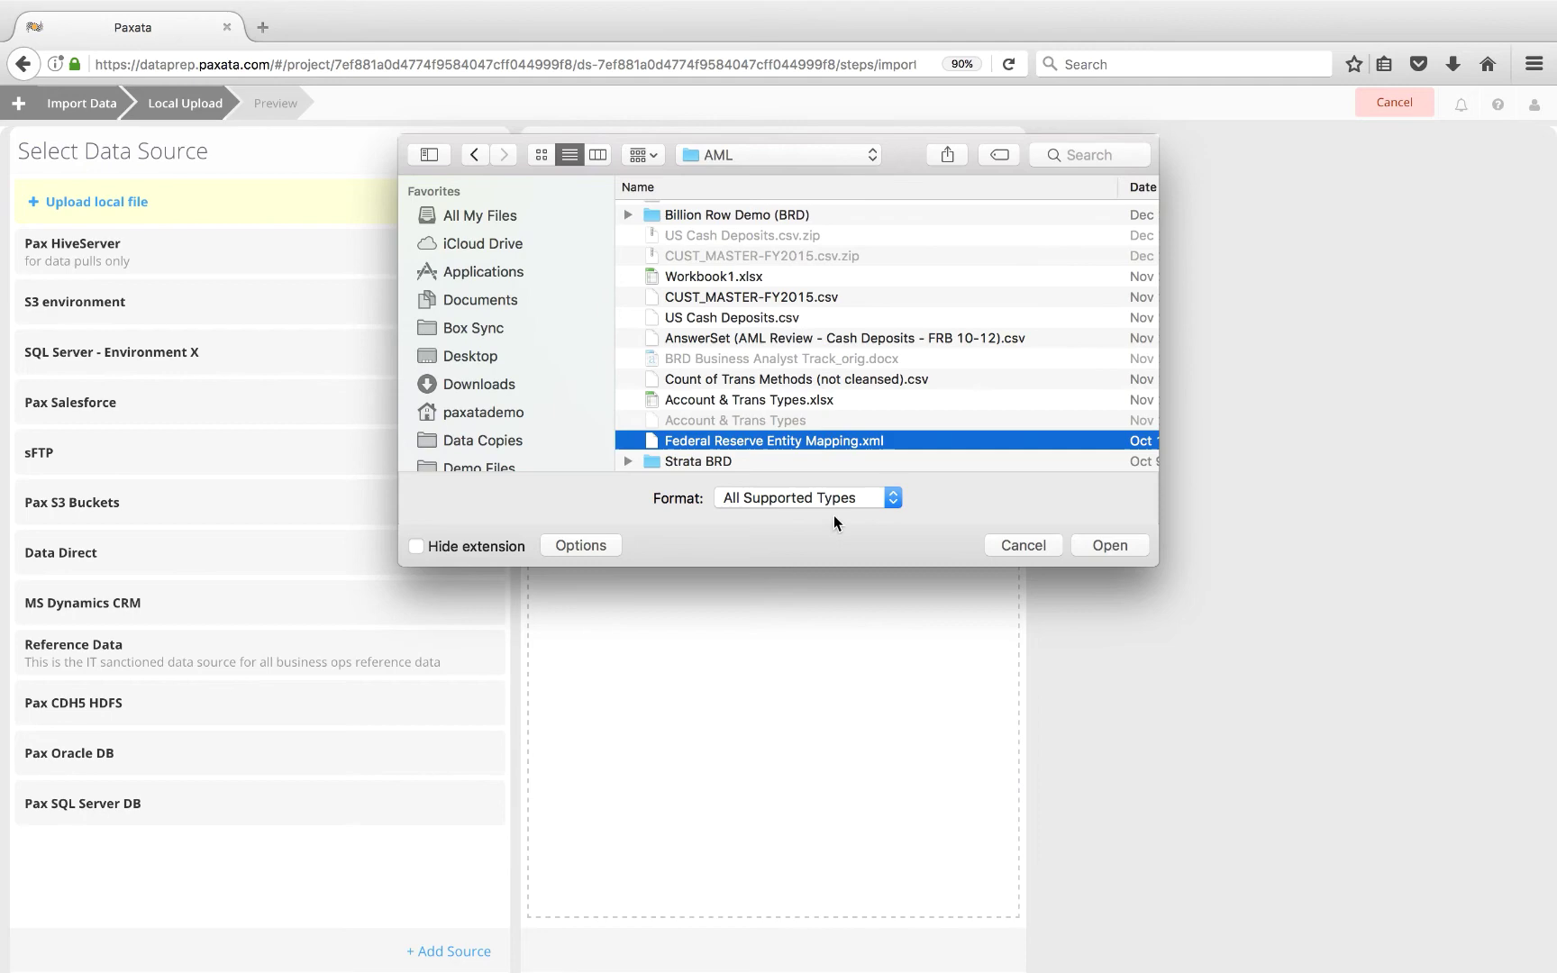
{"action": "left_click", "coordinate": [1094, 547]}
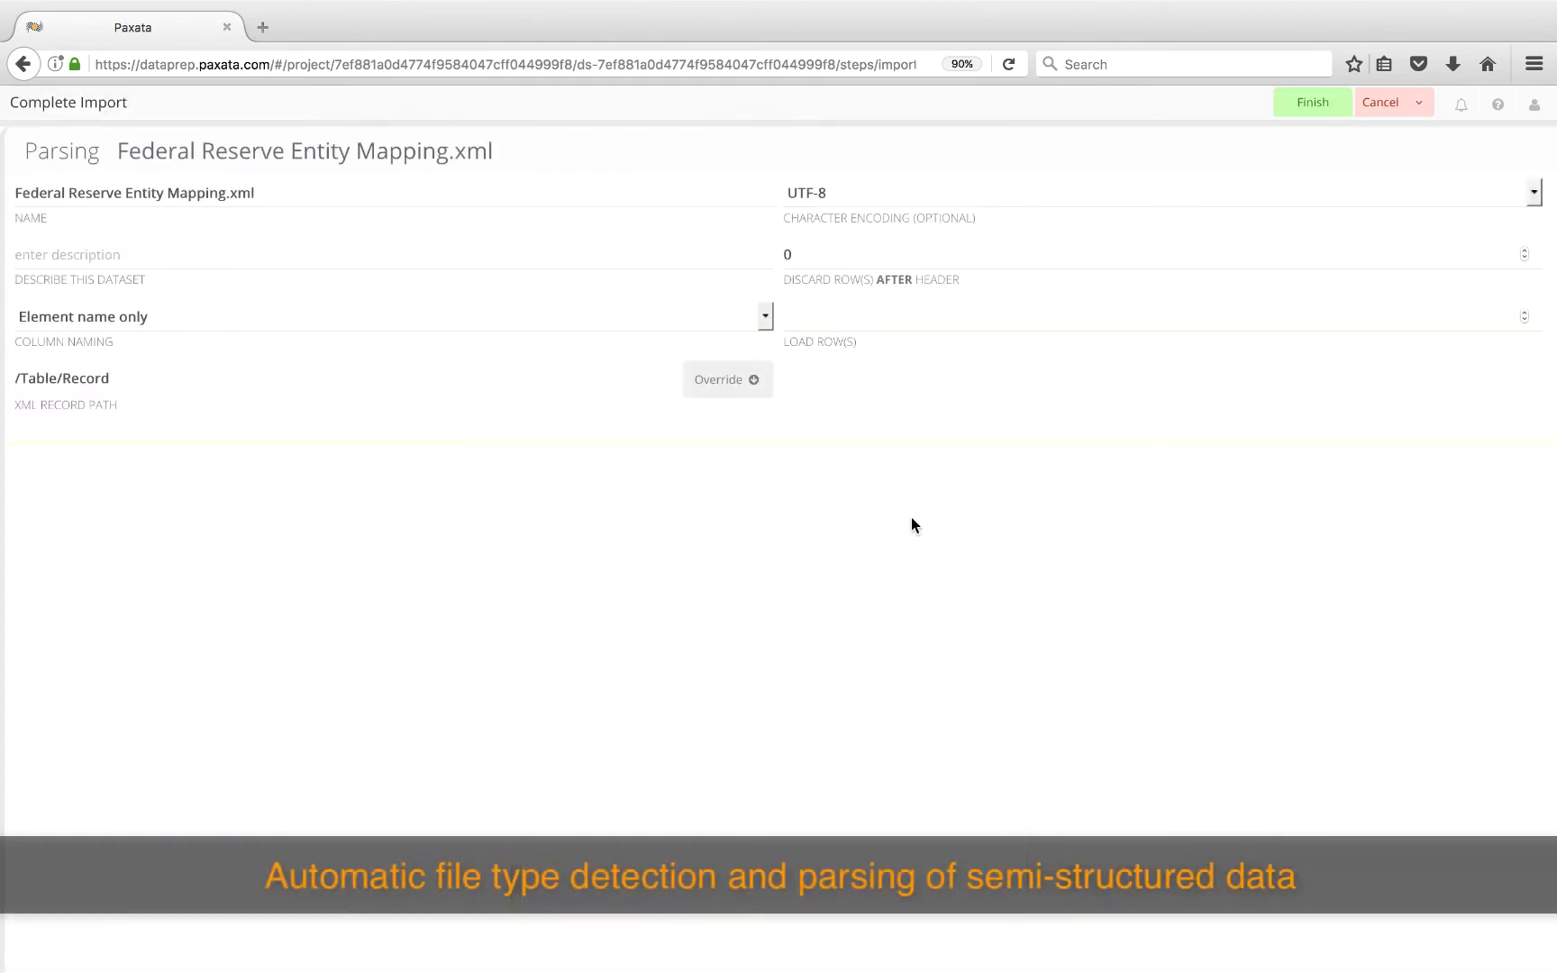
Step: Set the record path to /Table/Record, add the 'Source: Public XML file' description, and finish importing
{"action": "left_click", "coordinate": [753, 387]}
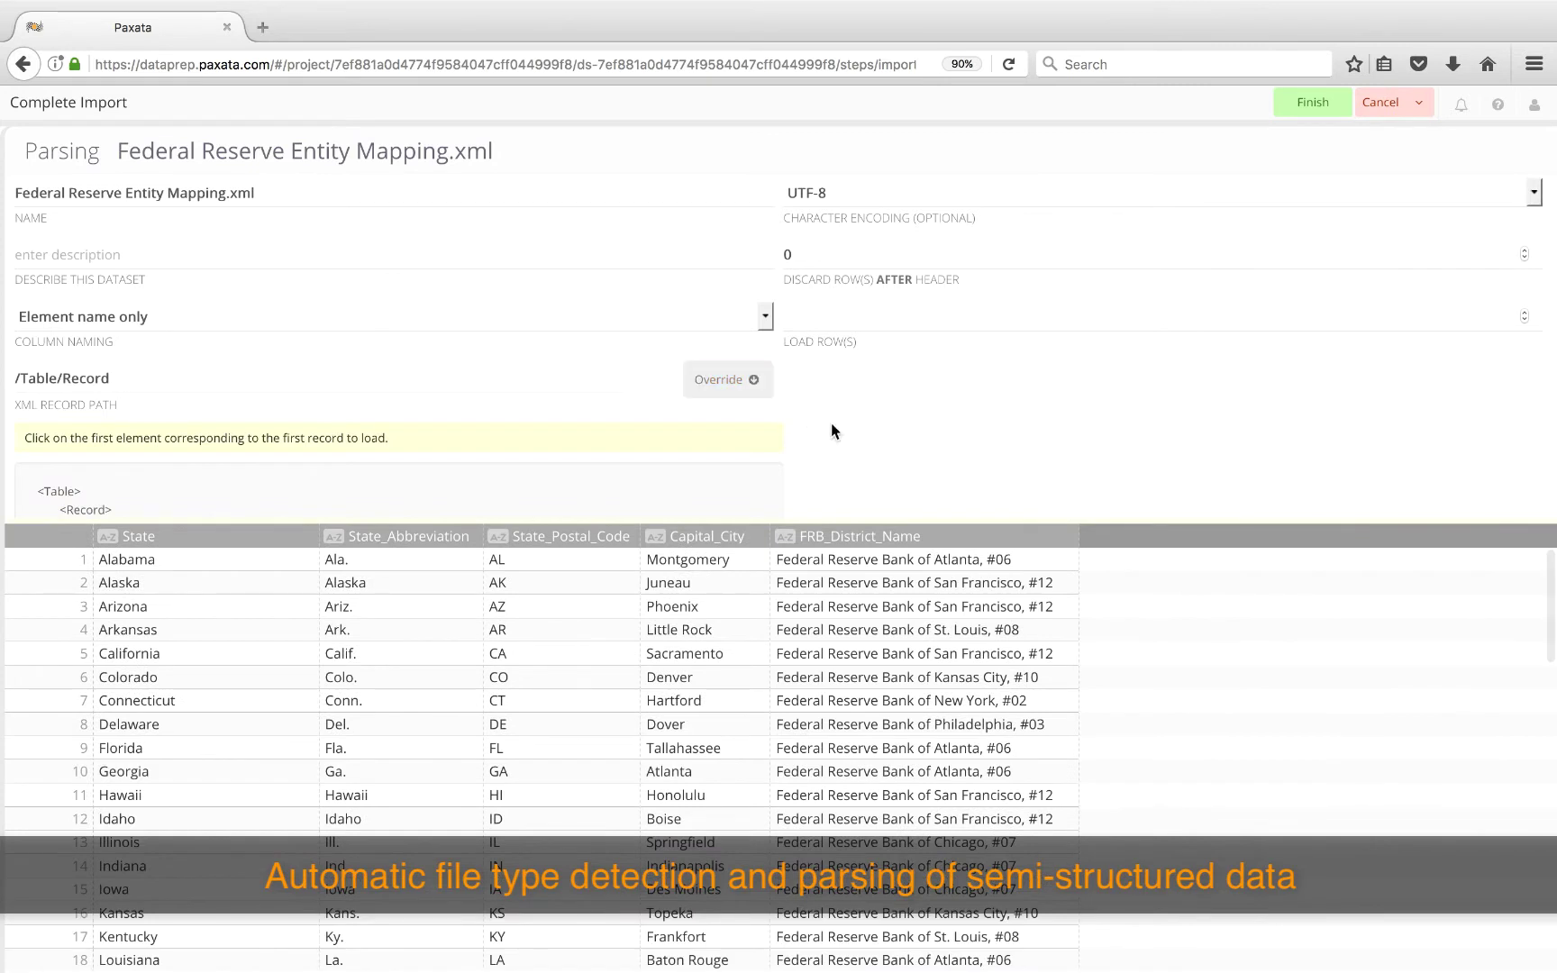
{"action": "scroll", "coordinate": [875, 445], "scroll_direction": "down", "scroll_amount": 5}
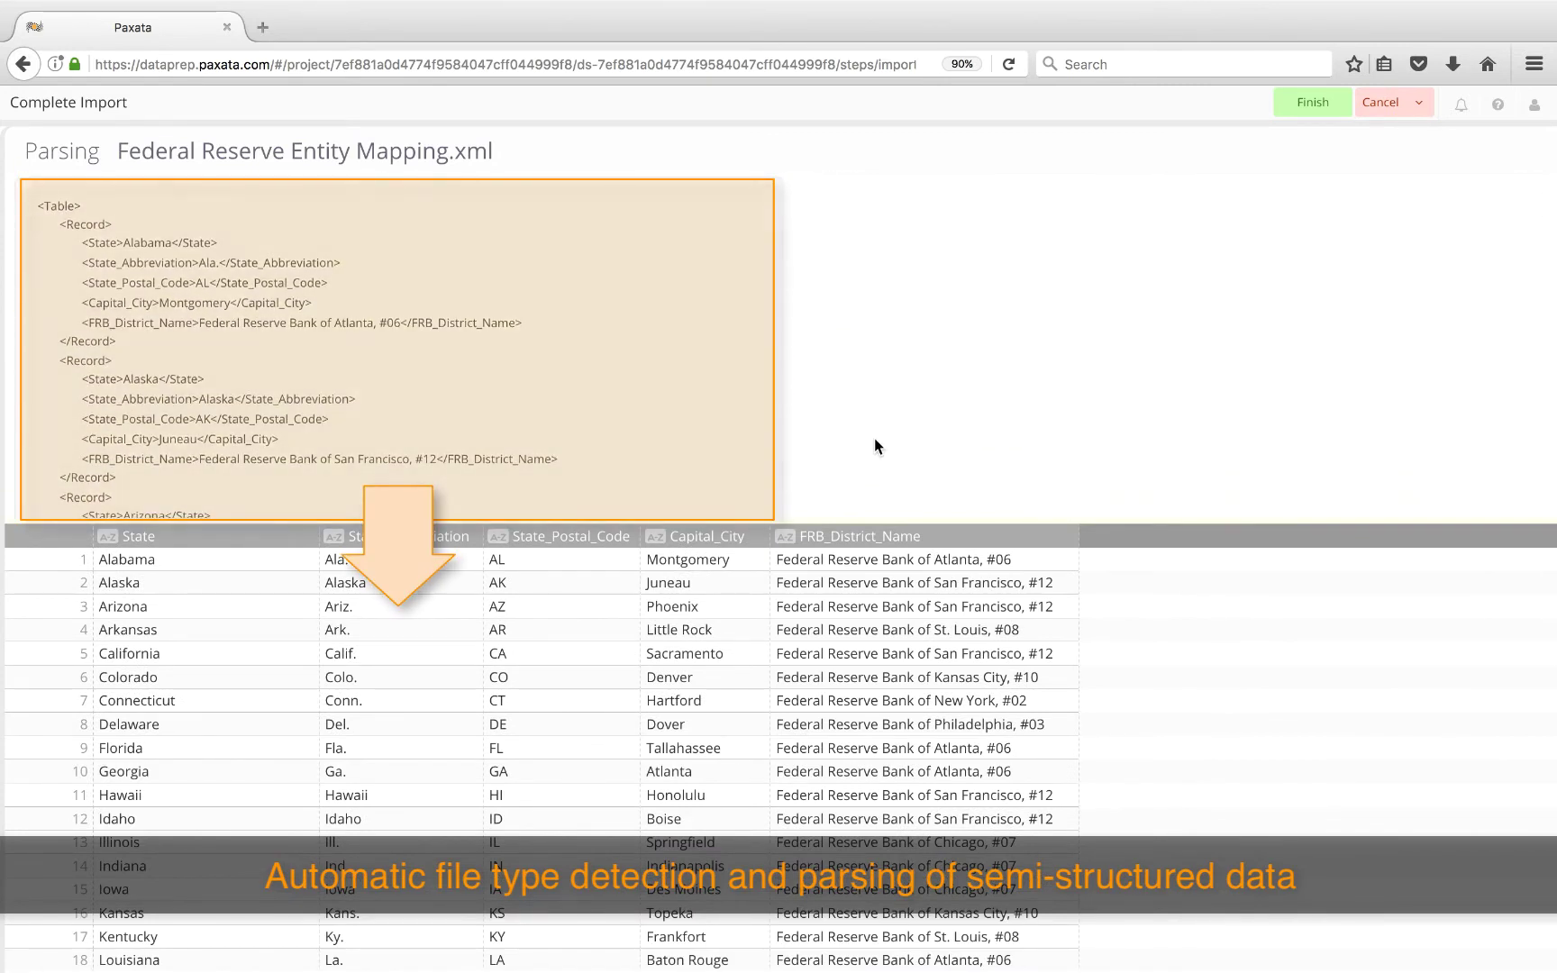
{"action": "scroll", "coordinate": [875, 438], "scroll_direction": "up", "scroll_amount": 2}
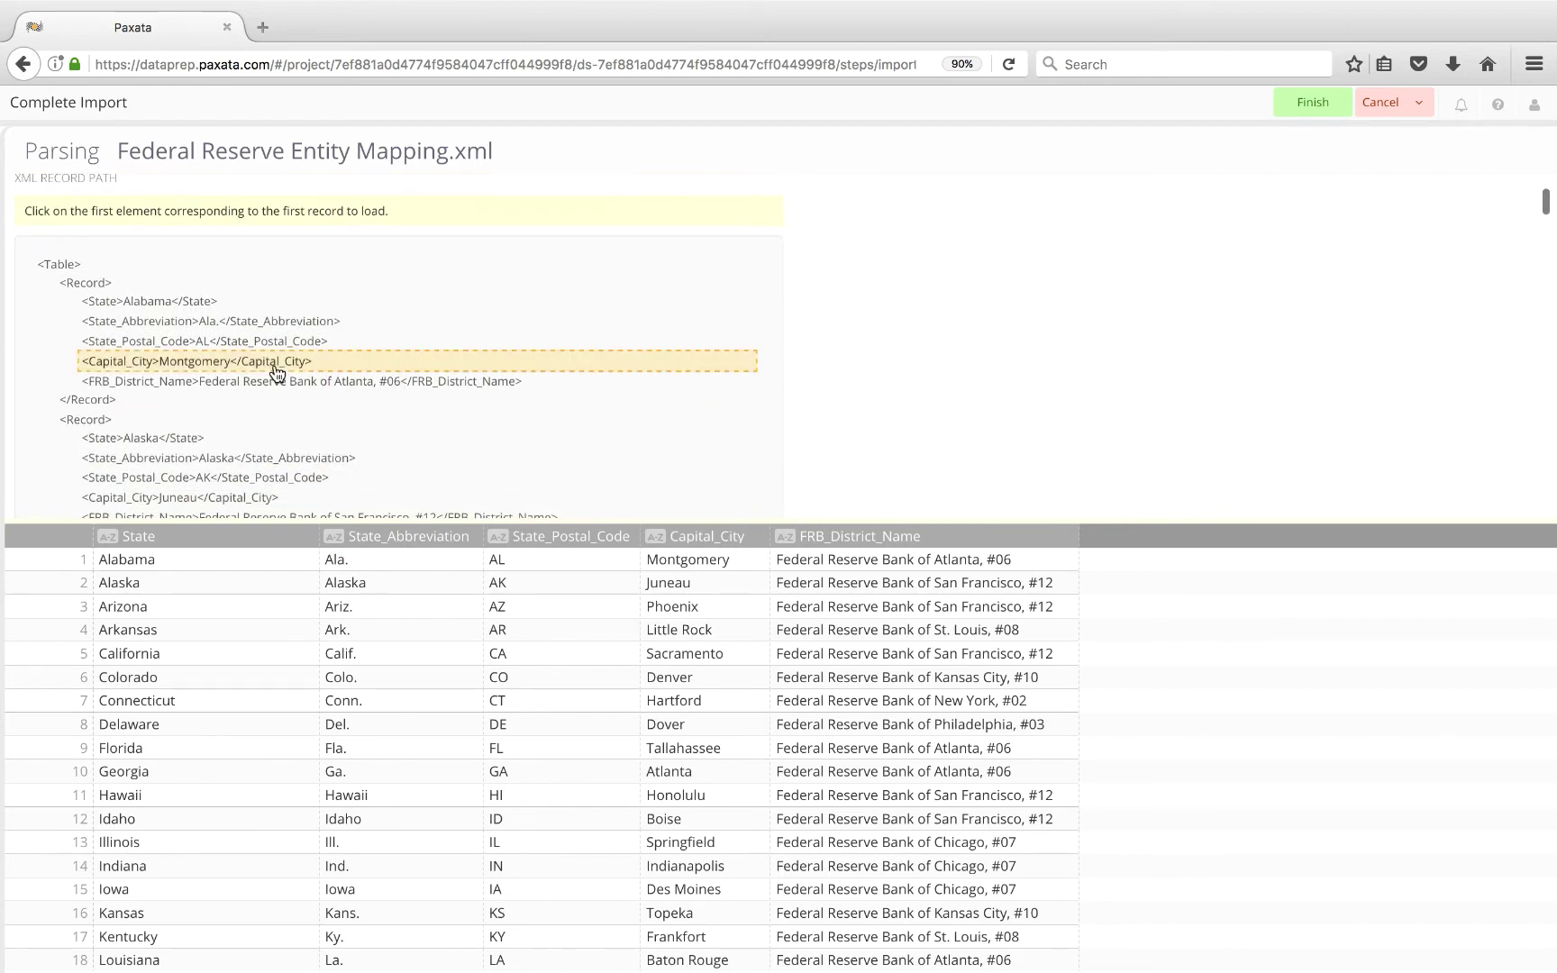
{"action": "left_click", "coordinate": [81, 284]}
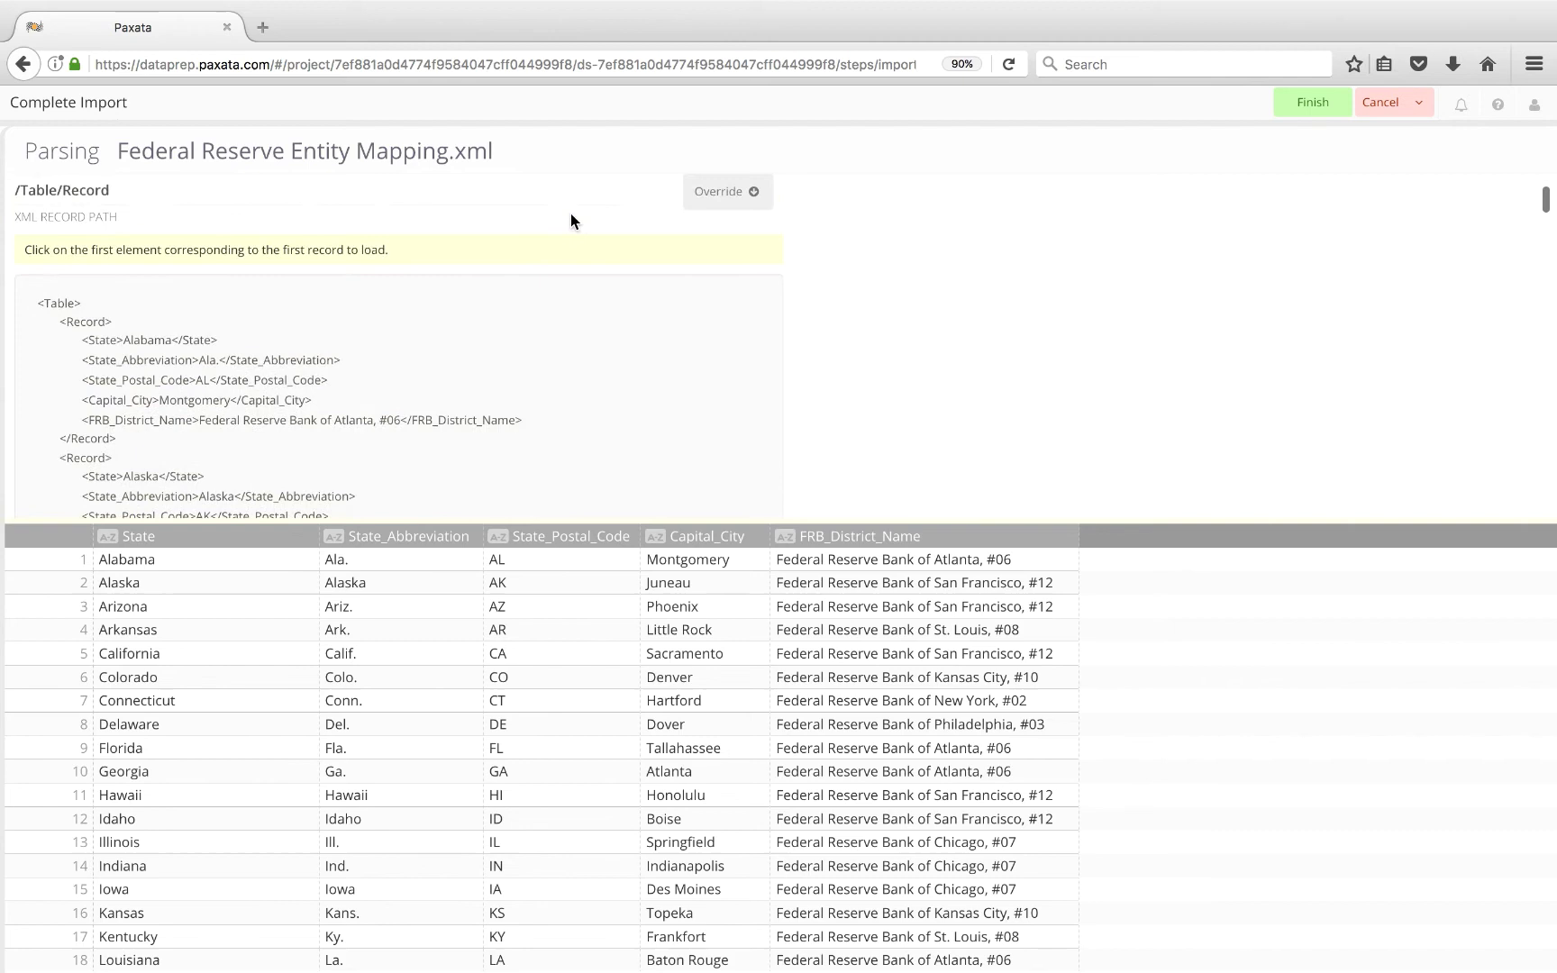
{"action": "left_click", "coordinate": [324, 258]}
{"action": "type", "text": "Source: Public XML file"}
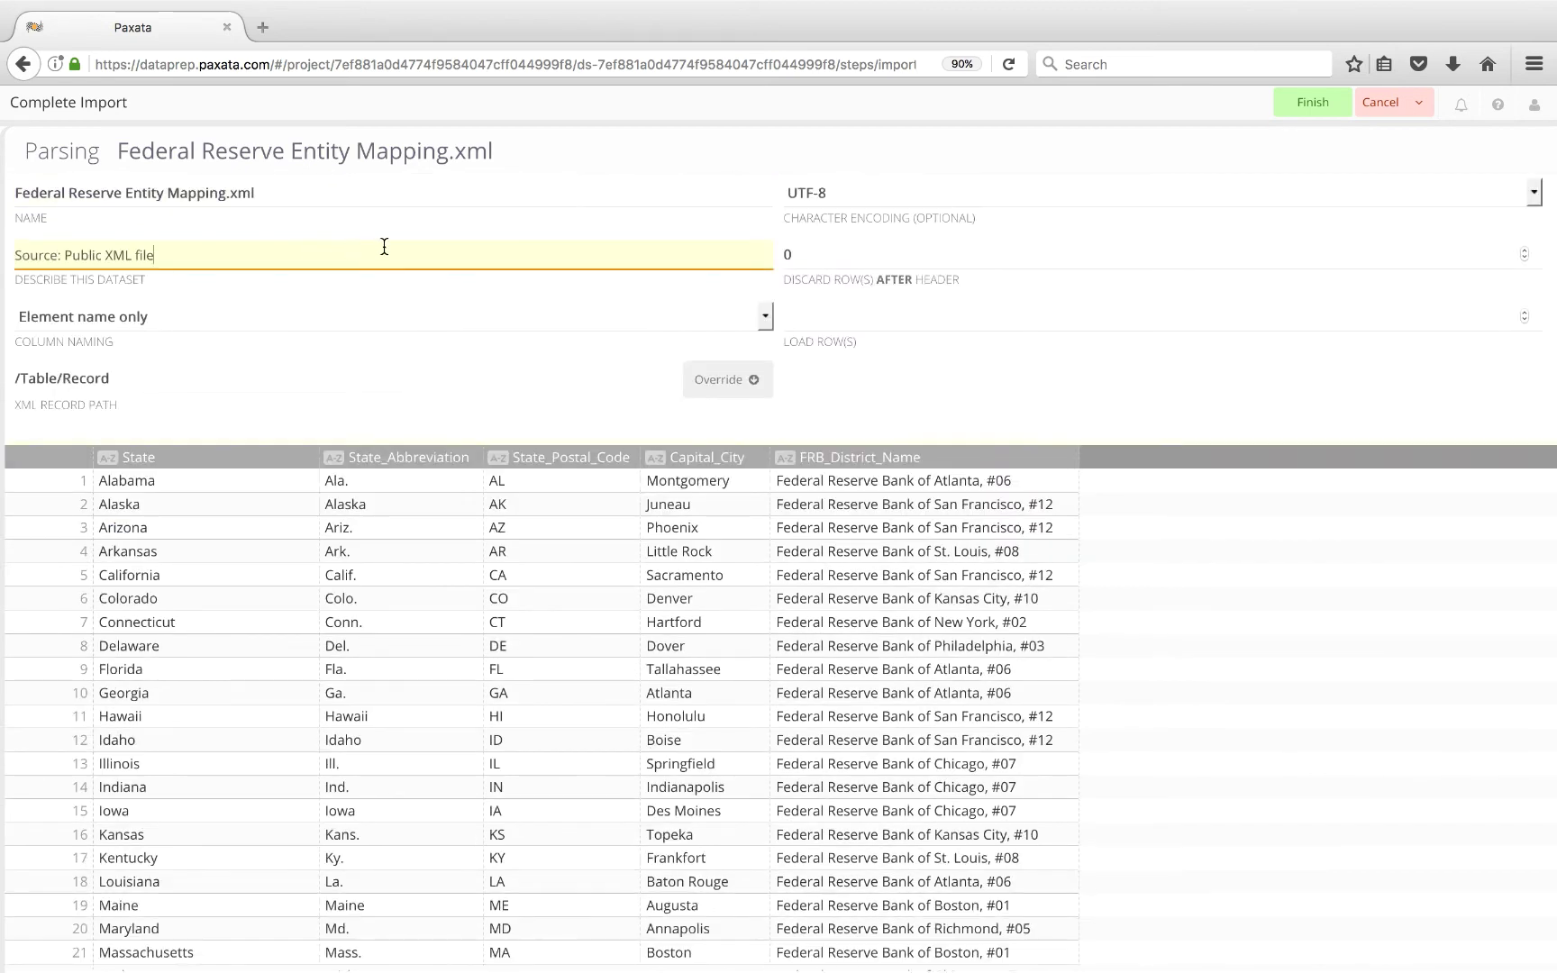
{"action": "left_click", "coordinate": [1313, 102]}
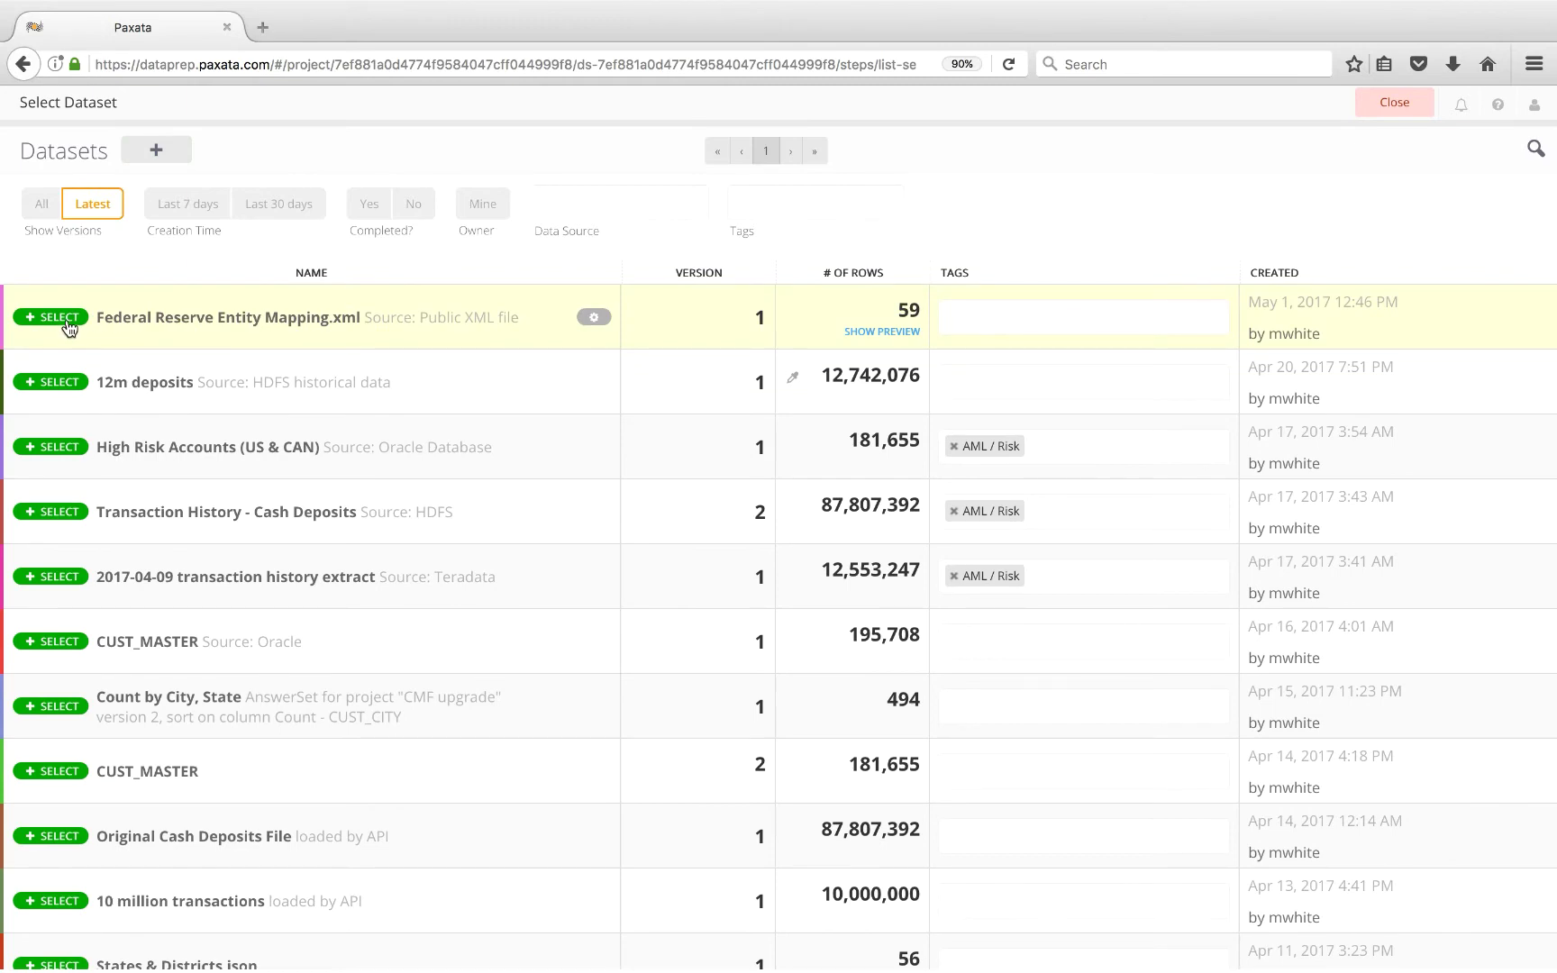
Step: Look up Federal Reserve Entity Mapping.xml on state, keeping only matched rows, and save the lookup
{"action": "left_click", "coordinate": [66, 321]}
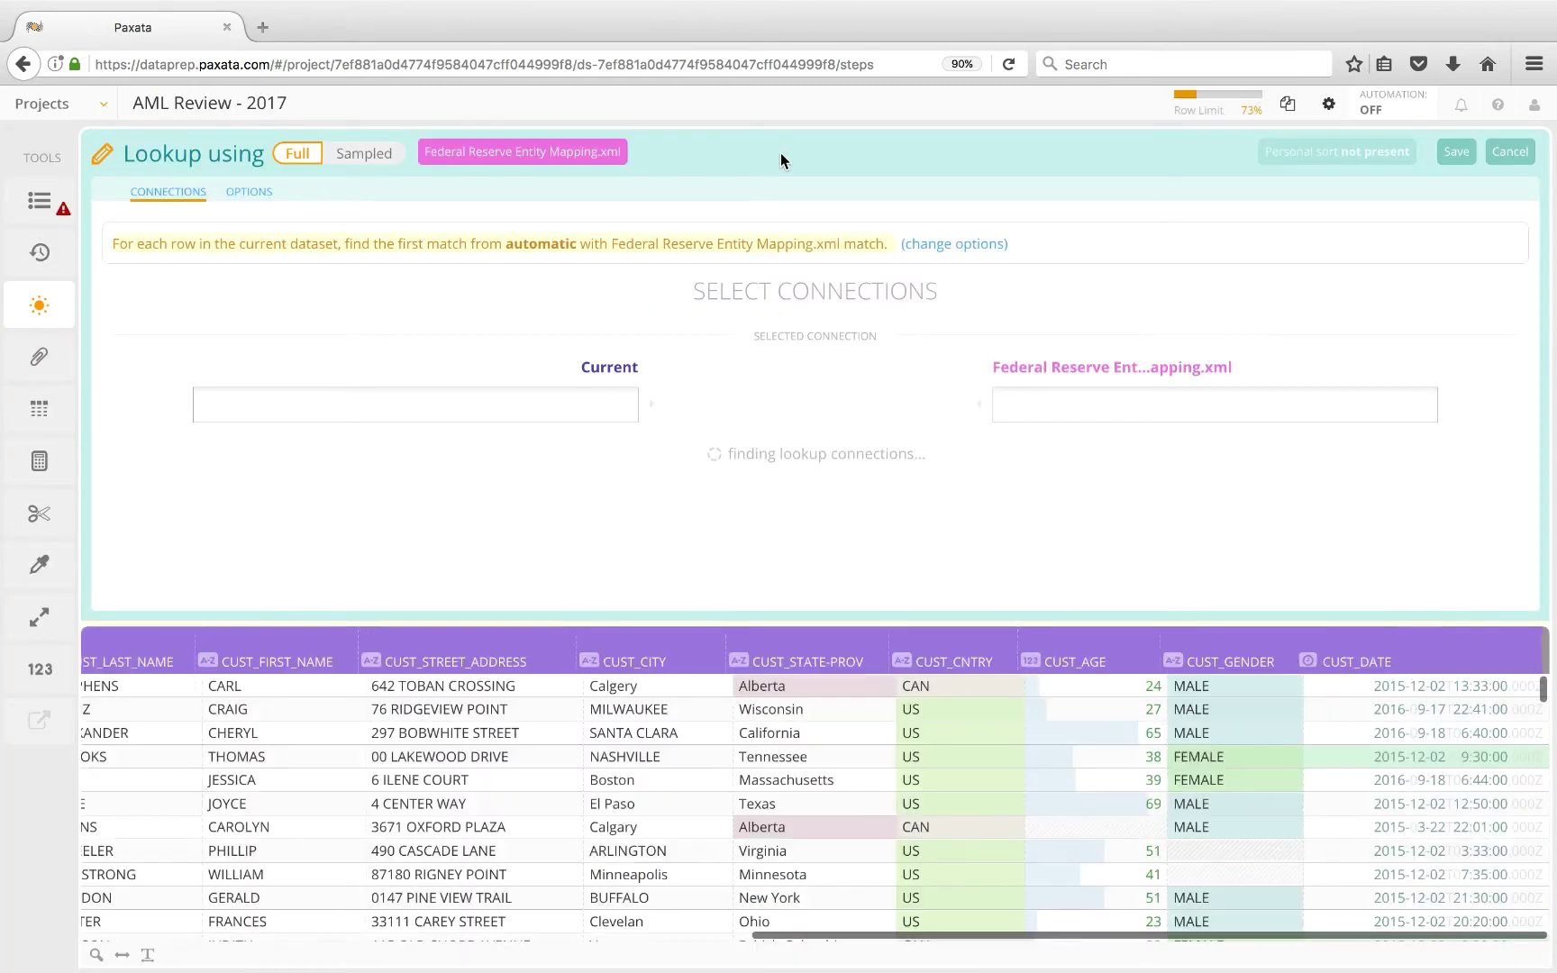
{"action": "left_click_drag", "start_coordinate": [781, 626], "coordinate": [780, 579]}
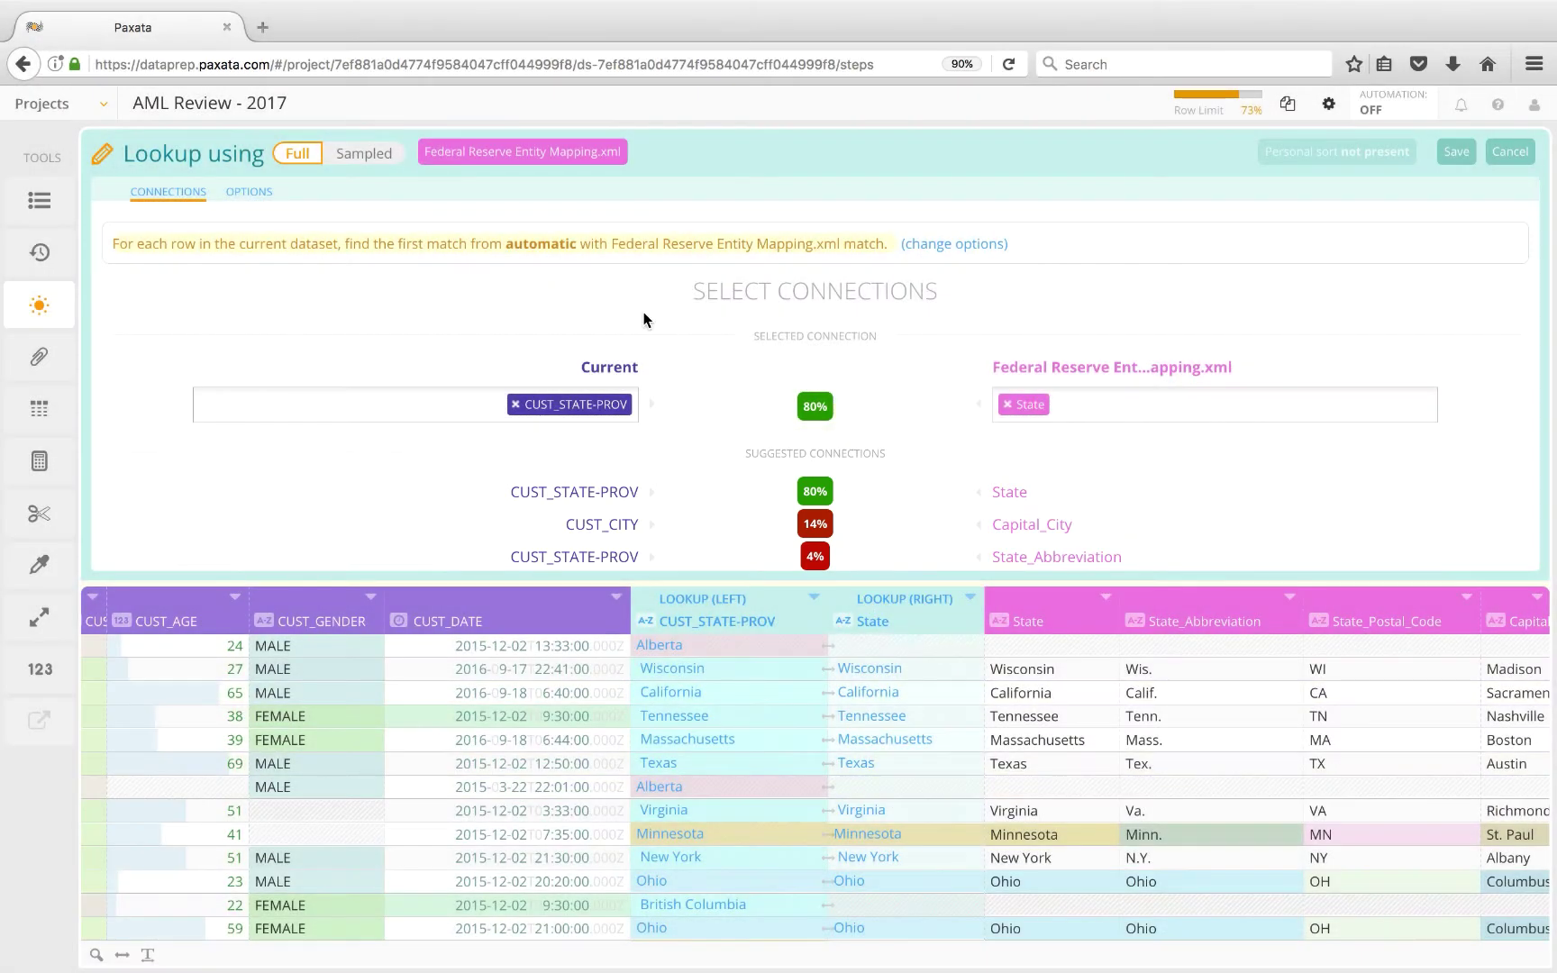
{"action": "left_click", "coordinate": [939, 256]}
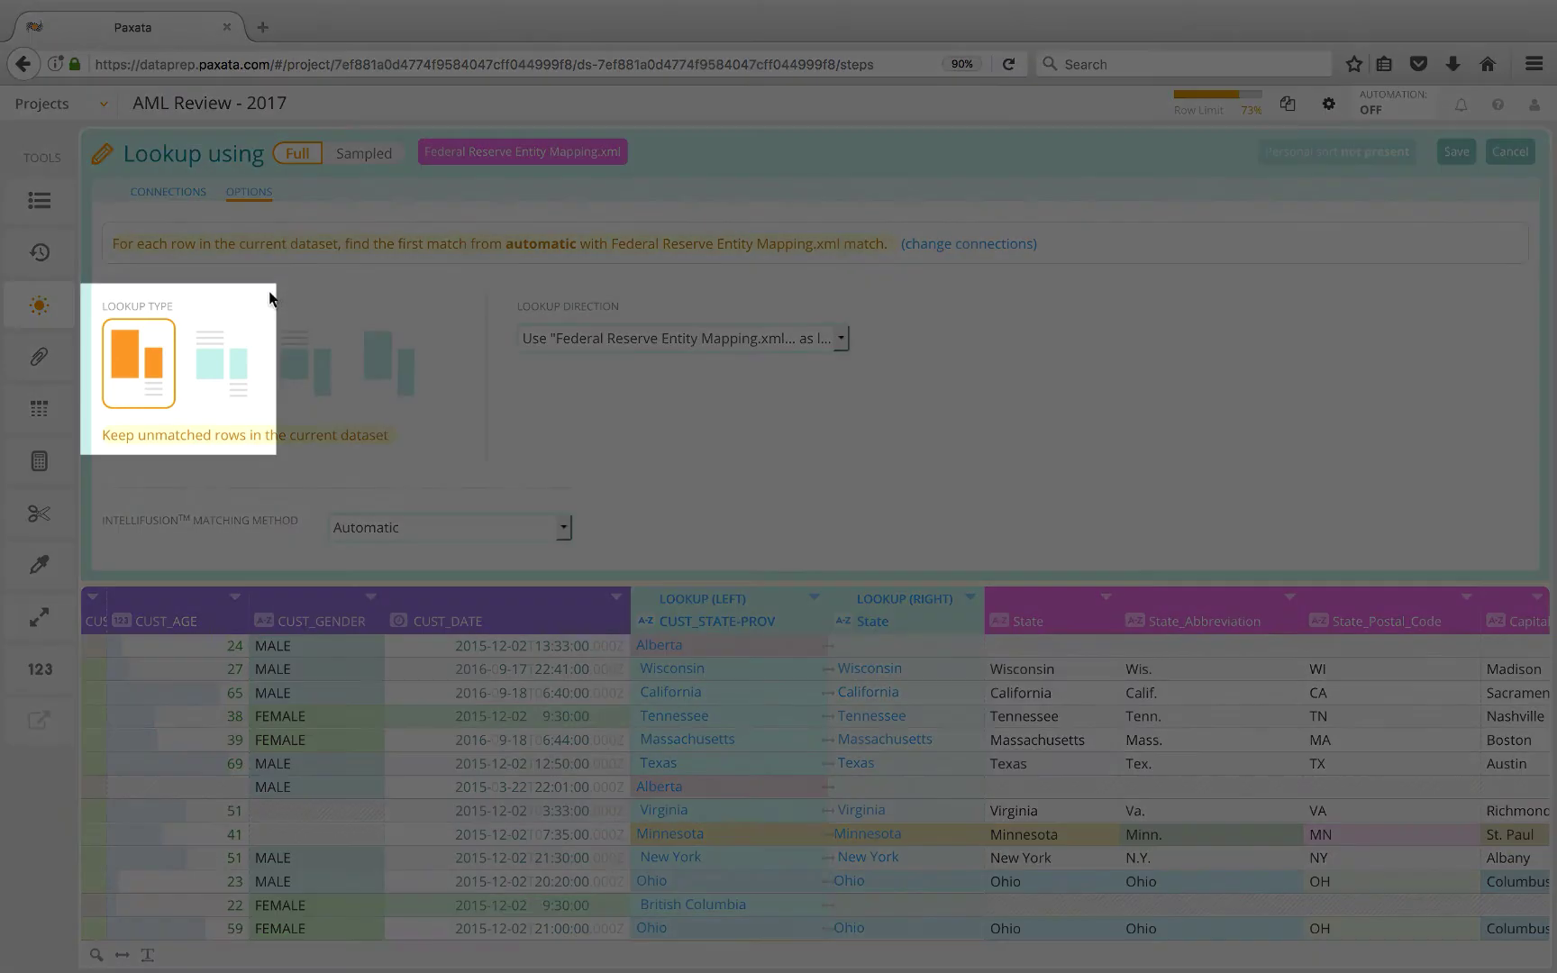
{"action": "left_click", "coordinate": [239, 359]}
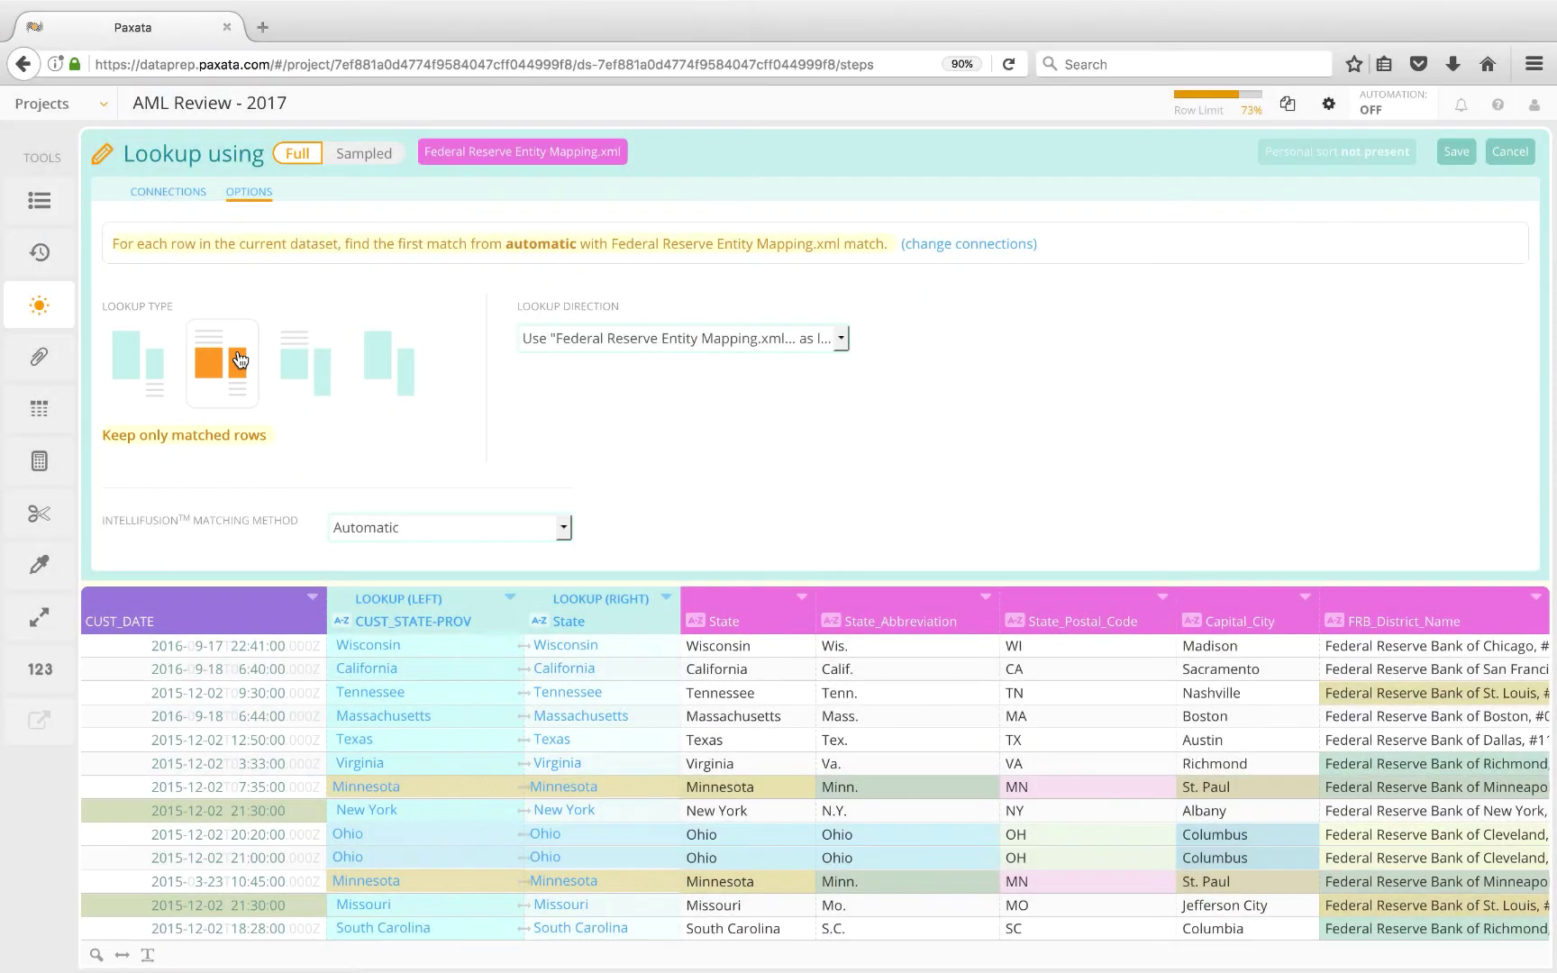
{"action": "left_click", "coordinate": [1454, 152]}
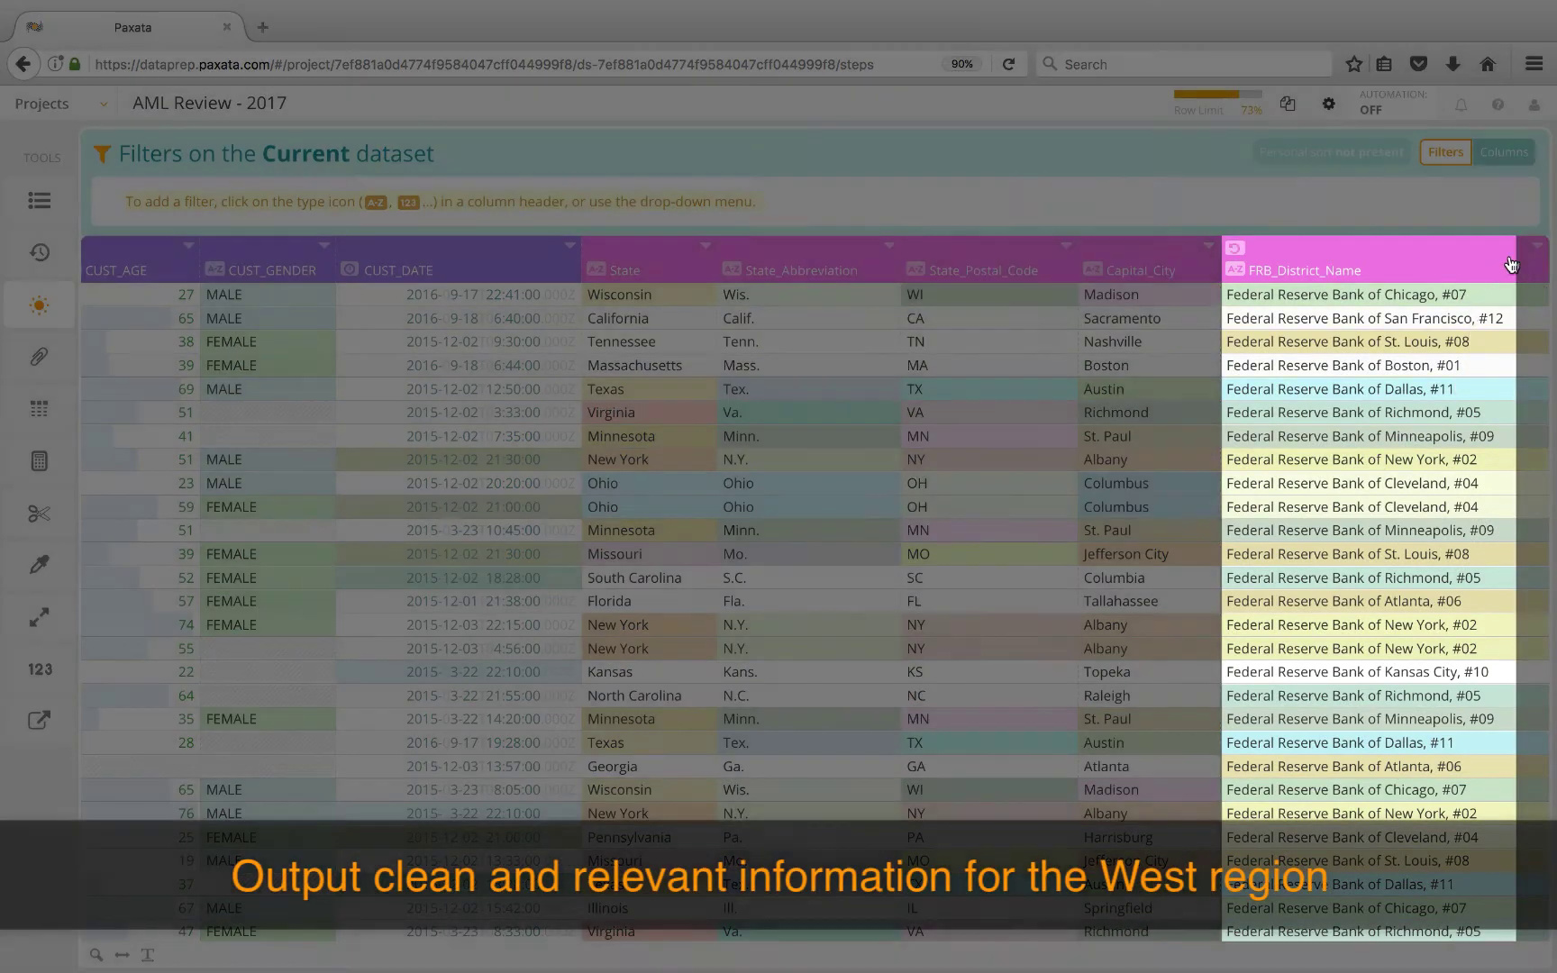
Step: Split FRB_District_Name at the comma into two columns, FRB_District and FRB_District_Number, and save
{"action": "left_click", "coordinate": [1538, 247]}
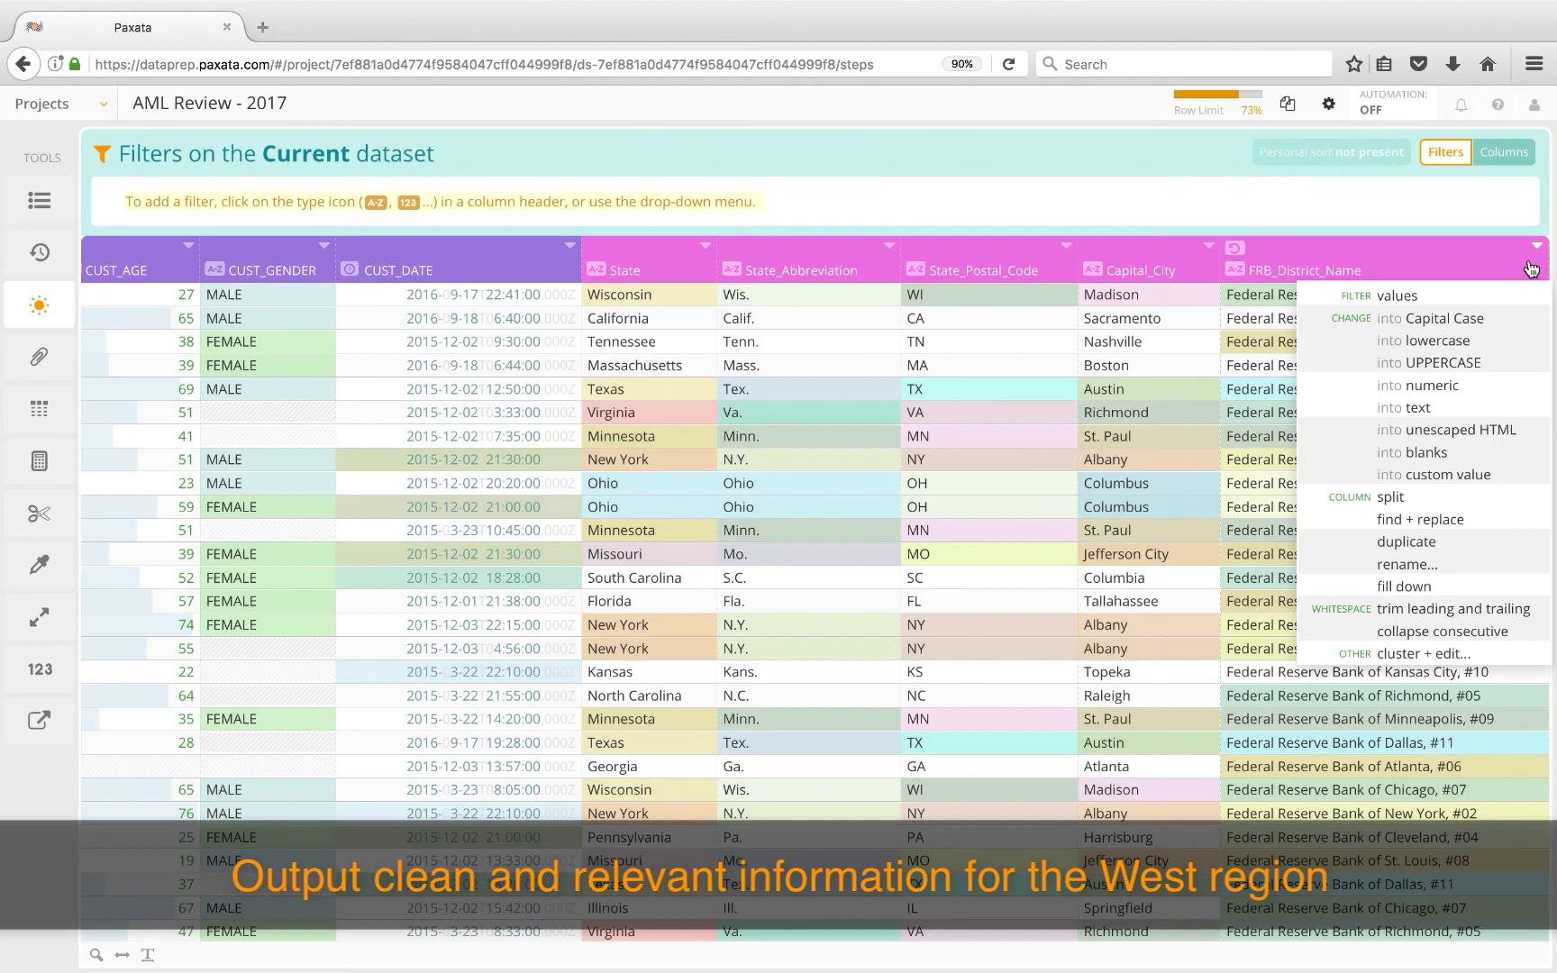
{"action": "left_click", "coordinate": [1390, 497]}
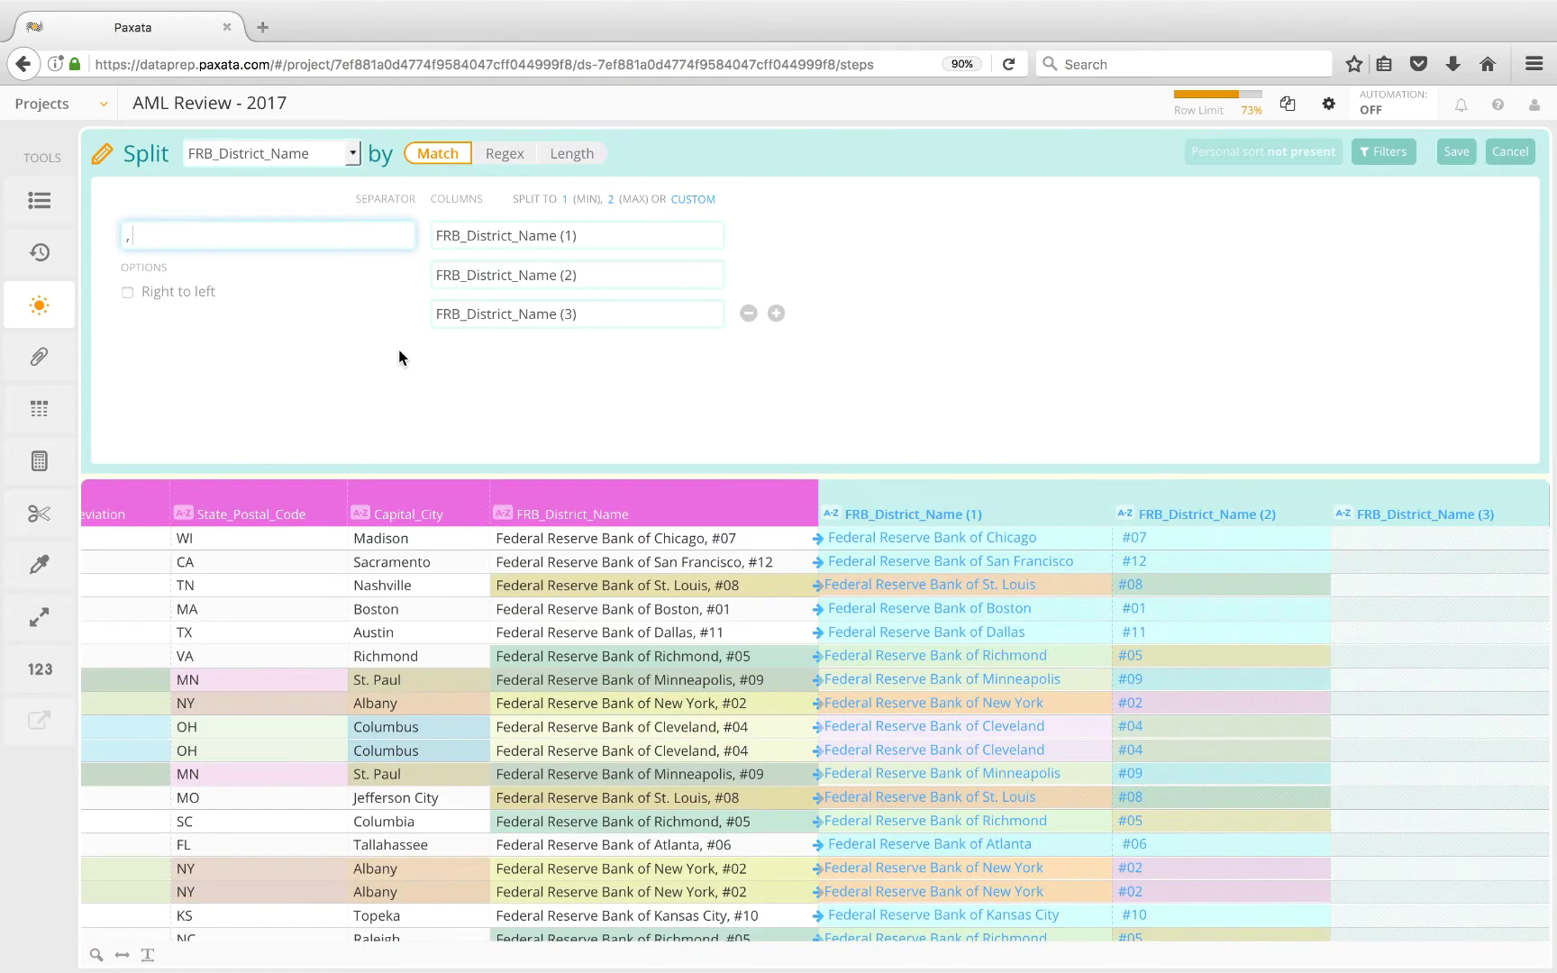
{"action": "left_click", "coordinate": [611, 199]}
{"action": "left_click", "coordinate": [515, 236]}
{"action": "key", "text": "BackSpace"}
{"action": "key", "text": "BackSpace"}
{"action": "key", "text": "BackSpace"}
{"action": "key", "text": "BackSpace"}
{"action": "key", "text": "BackSpace"}
{"action": "key", "text": "BackSpace"}
{"action": "key", "text": "BackSpace"}
{"action": "key", "text": "BackSpace"}
{"action": "key", "text": "BackSpace"}
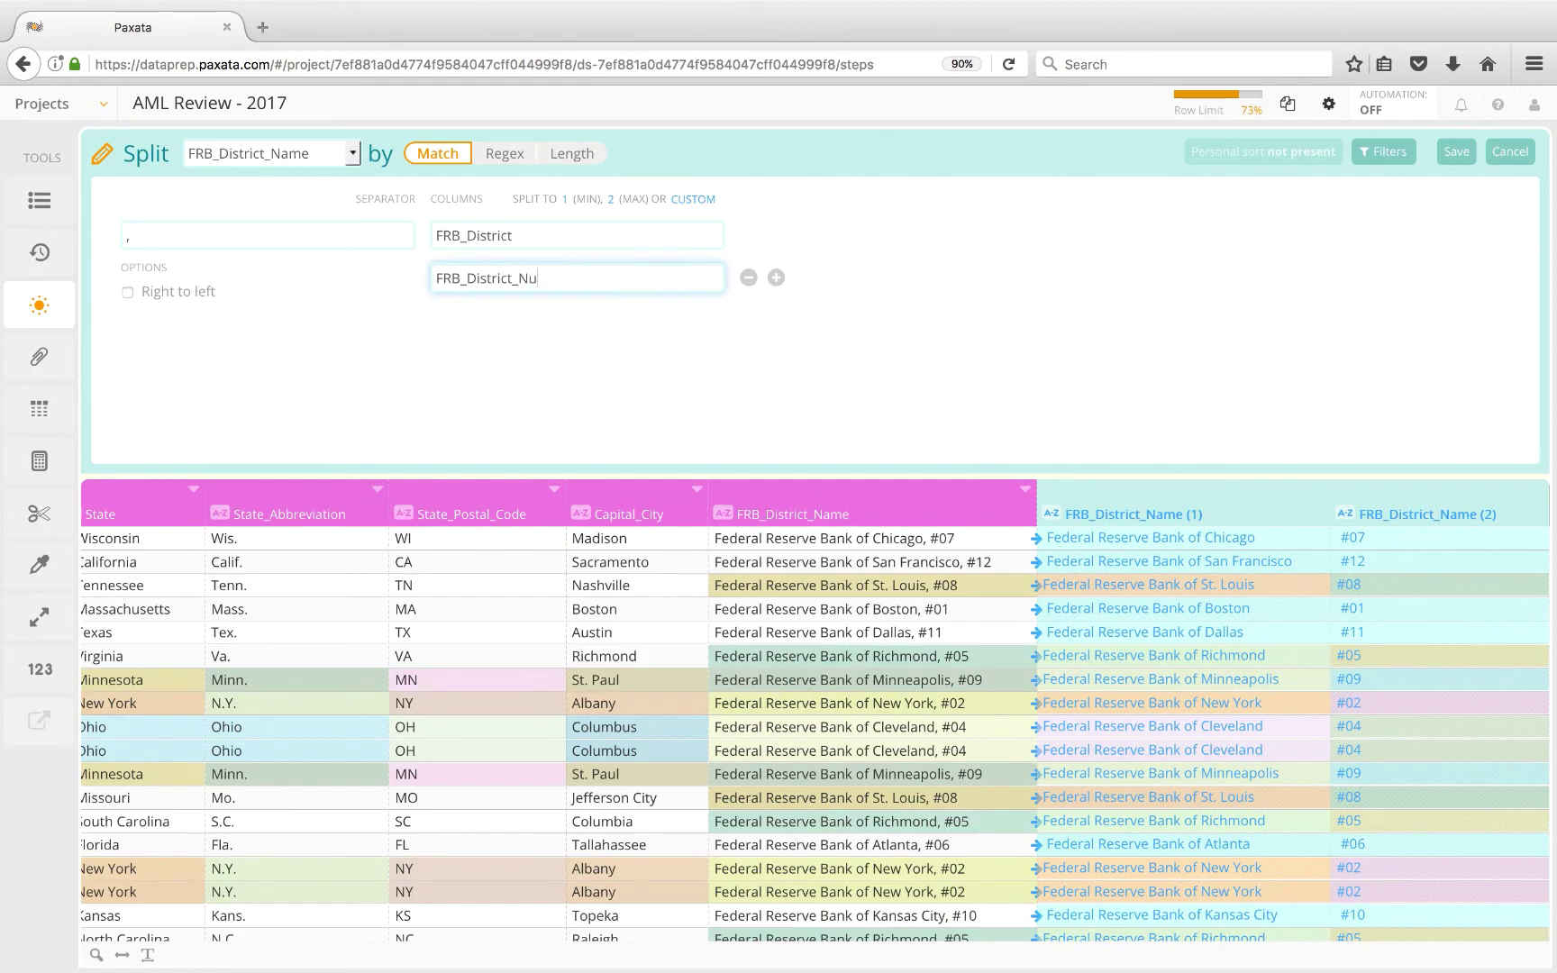
{"action": "type", "text": "mber"}
{"action": "left_click", "coordinate": [1456, 144]}
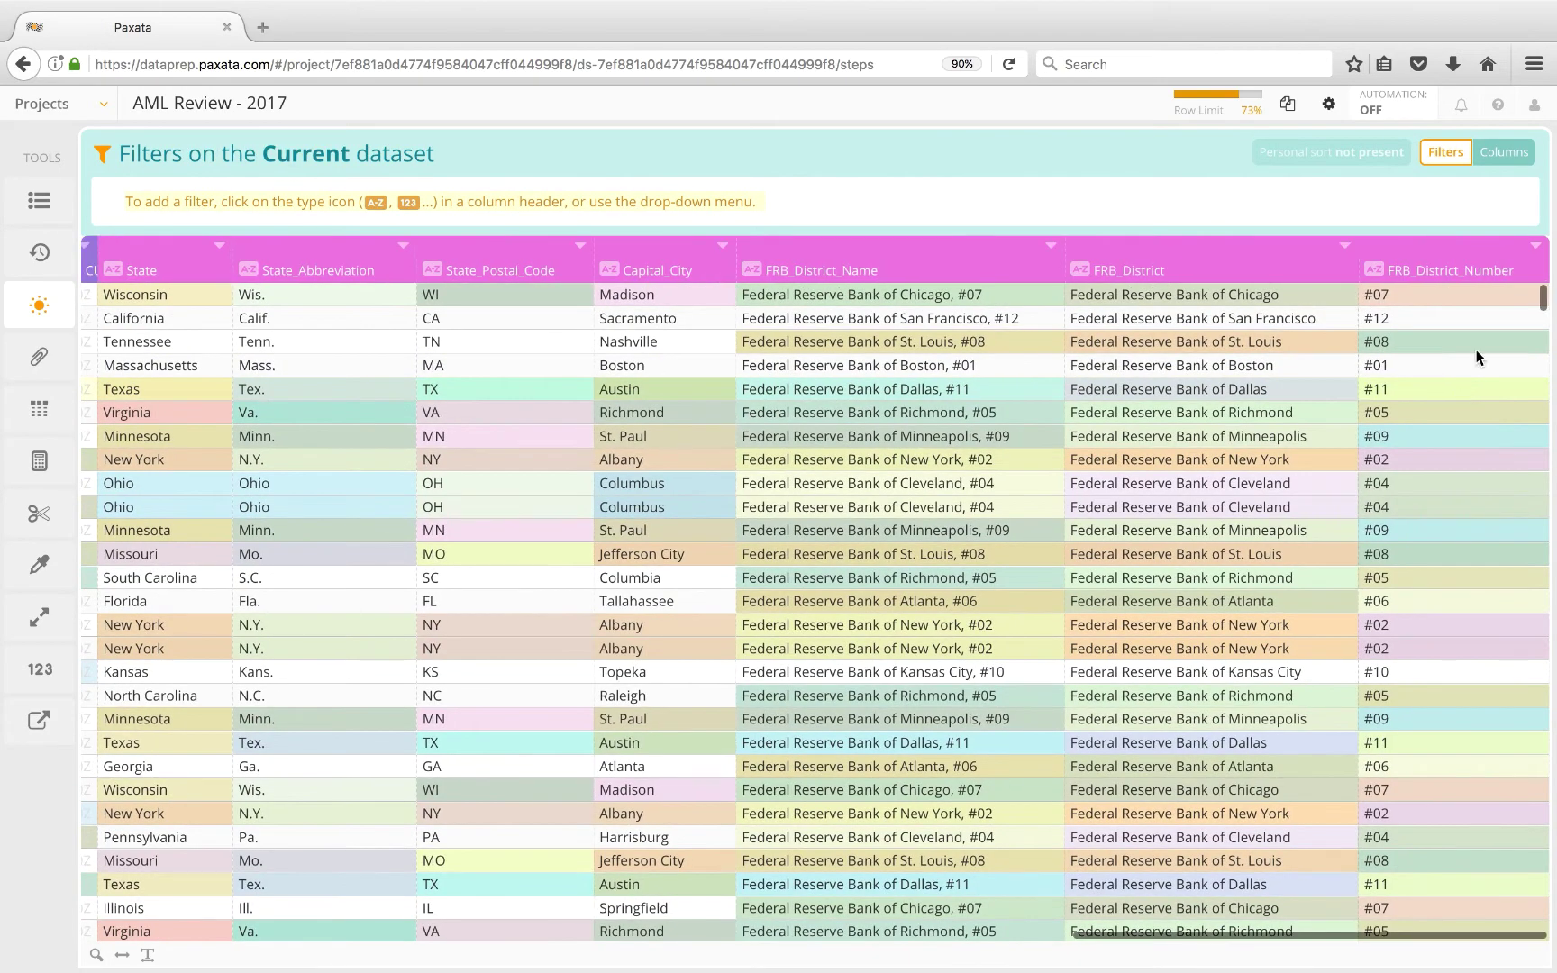
Step: Filter FRB_District_Number to keep only districts #10, #11 and #12
{"action": "left_click", "coordinate": [1535, 248]}
{"action": "left_click", "coordinate": [1461, 297]}
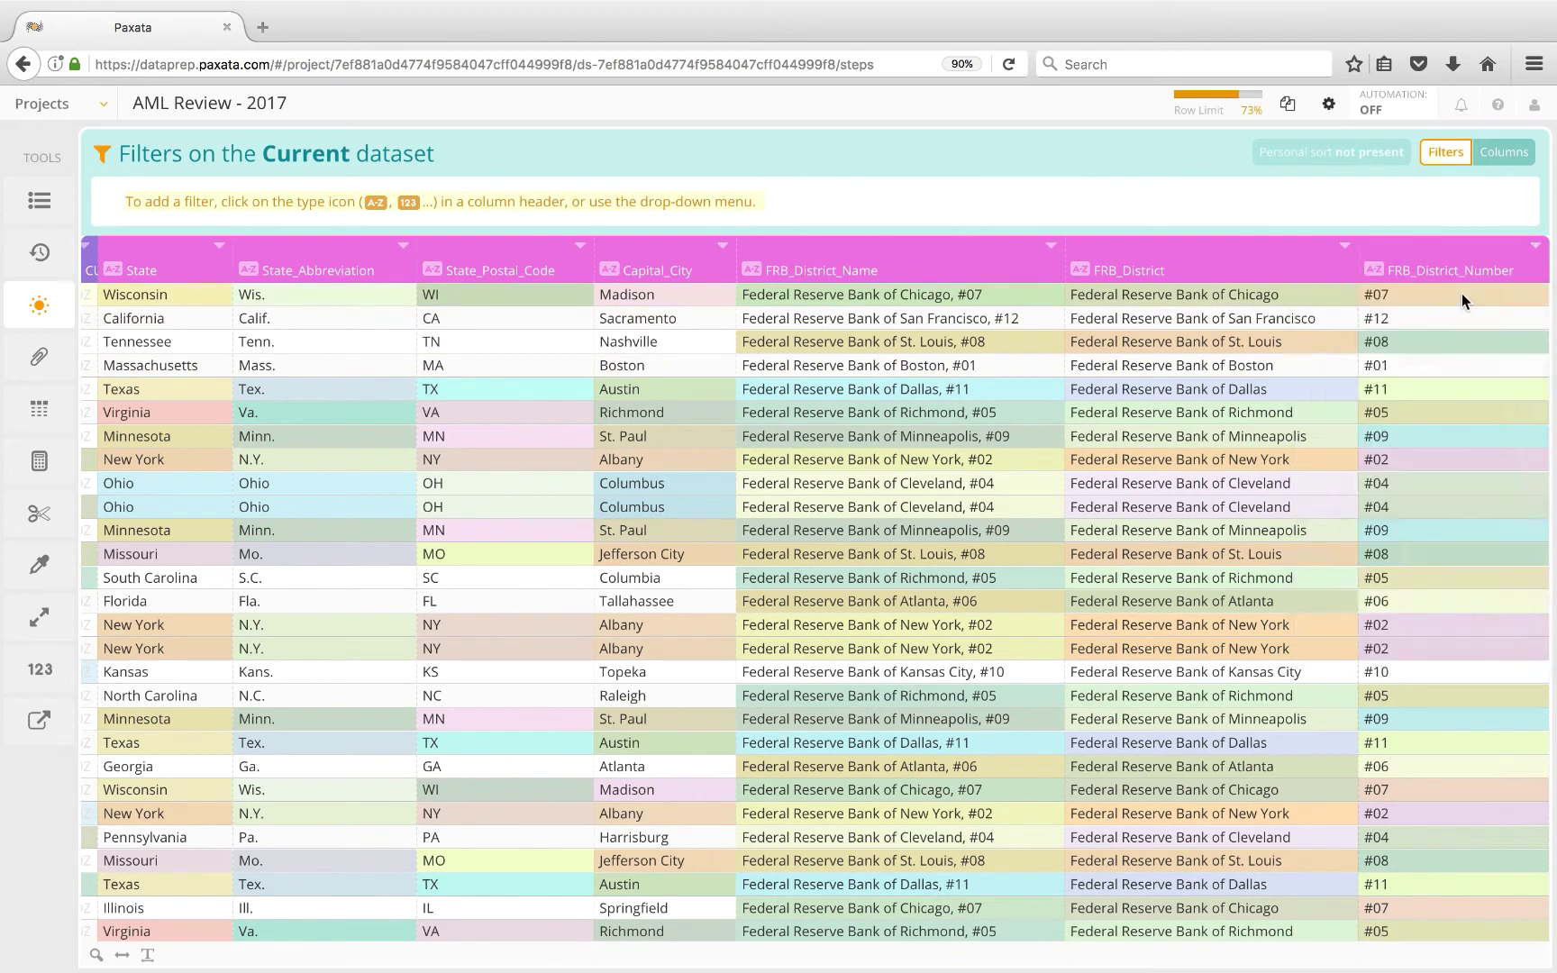
{"action": "left_click", "coordinate": [278, 223]}
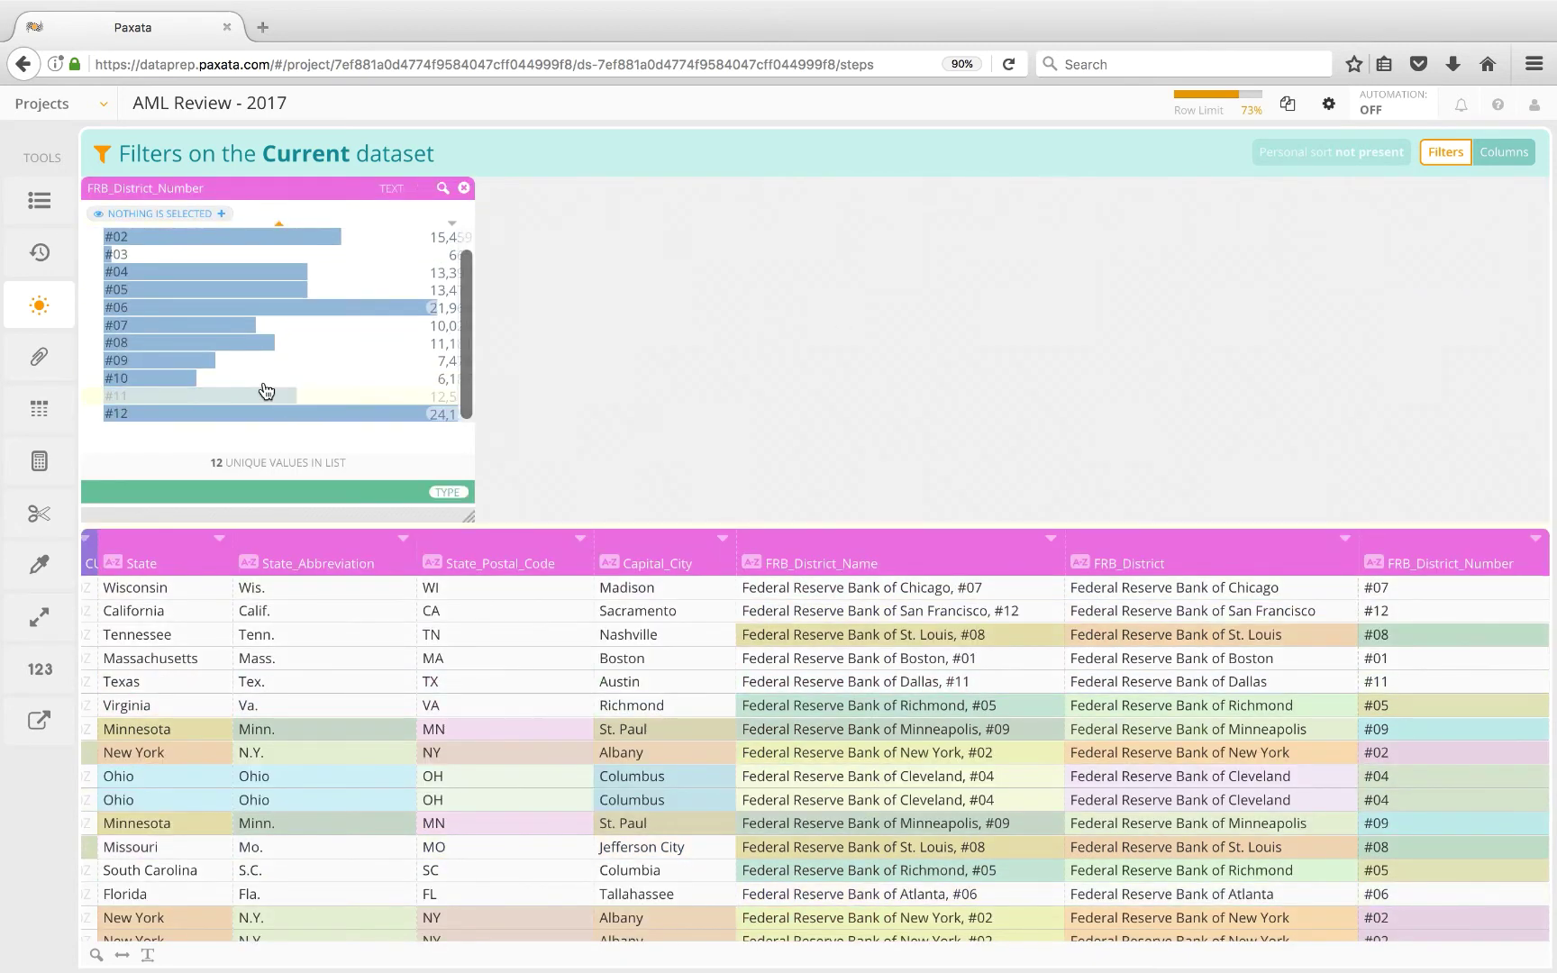
{"action": "left_click_drag", "start_coordinate": [148, 386], "coordinate": [143, 415]}
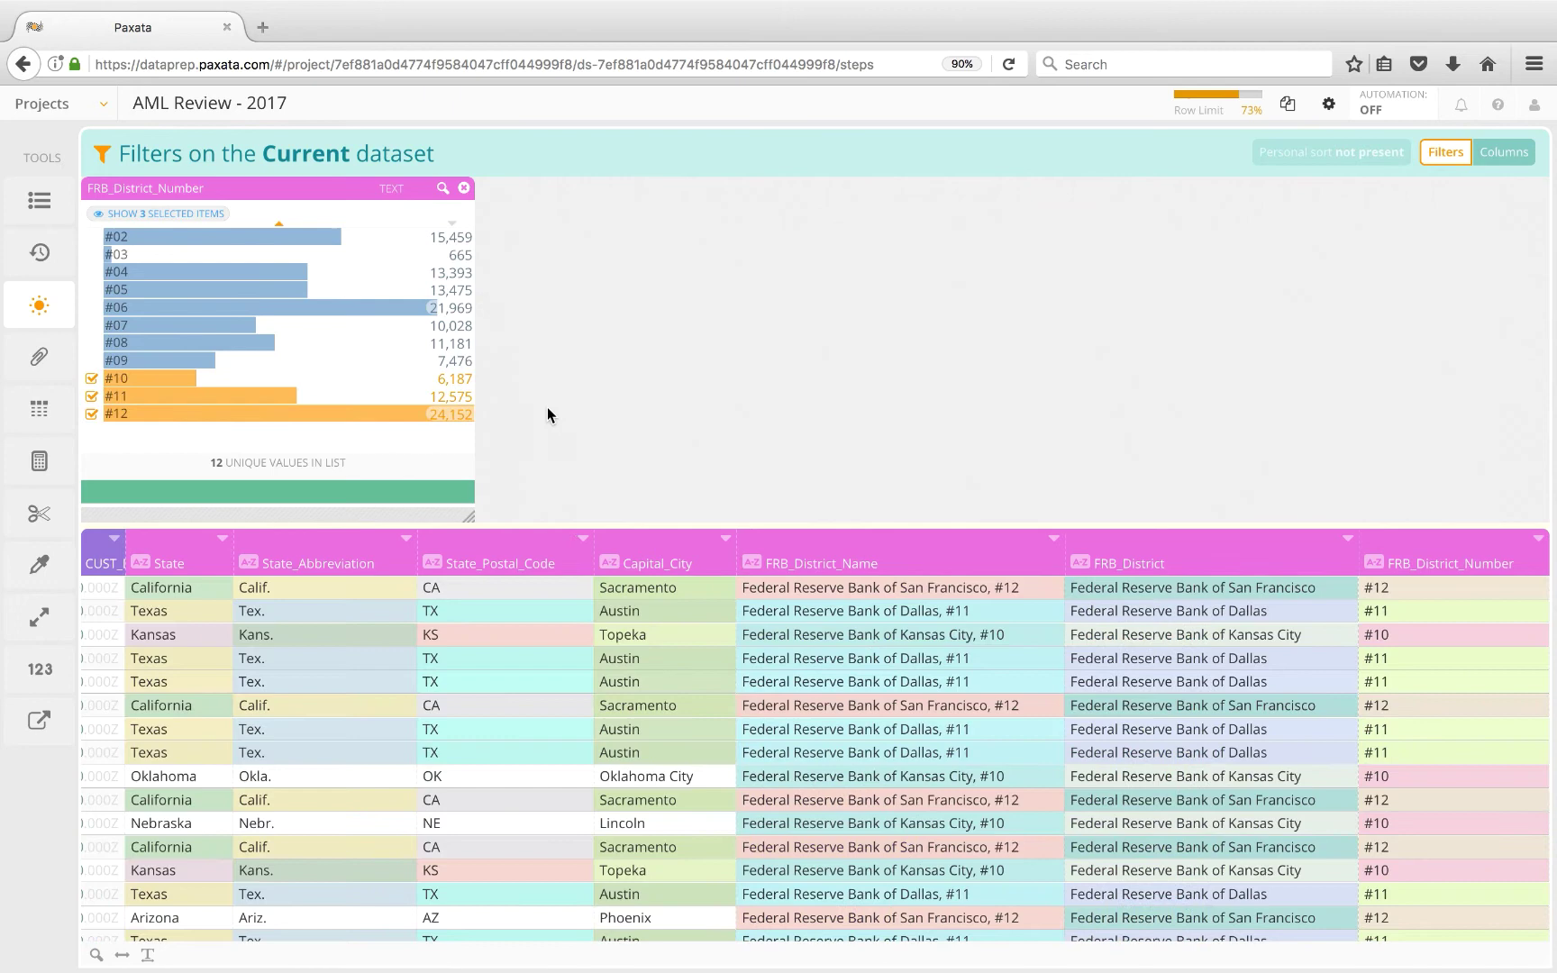
Step: Save the filtered data as a lens named 'AML Review - Districts 10-12'
{"action": "left_click", "coordinate": [40, 719]}
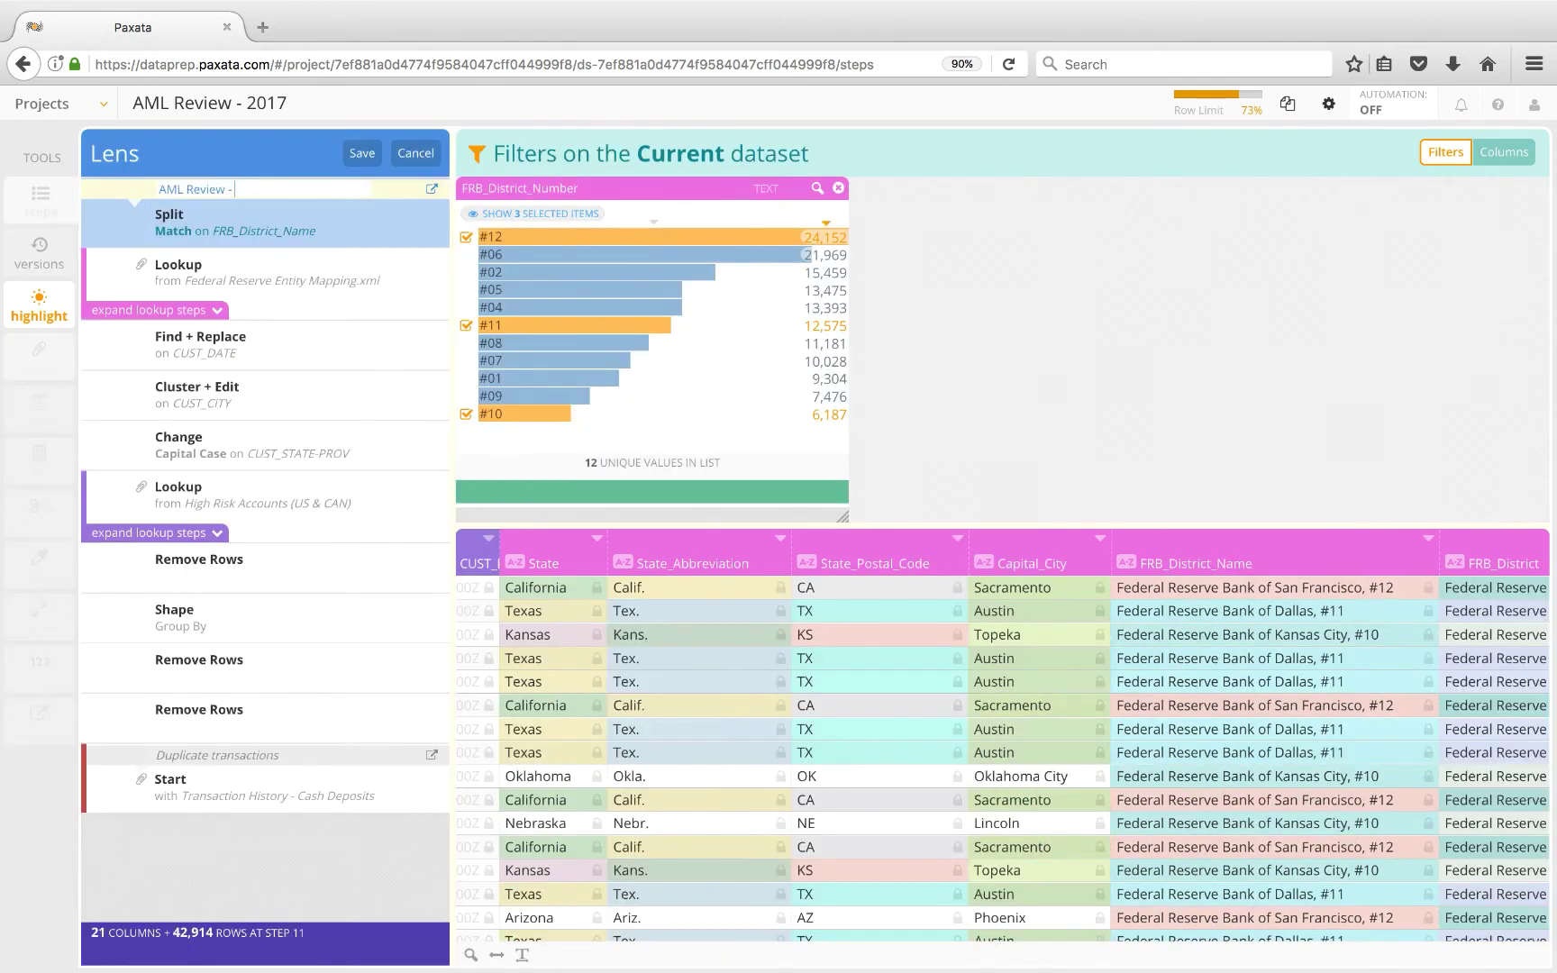
{"action": "type", "text": "tricts 10-12"}
{"action": "left_click", "coordinate": [360, 155]}
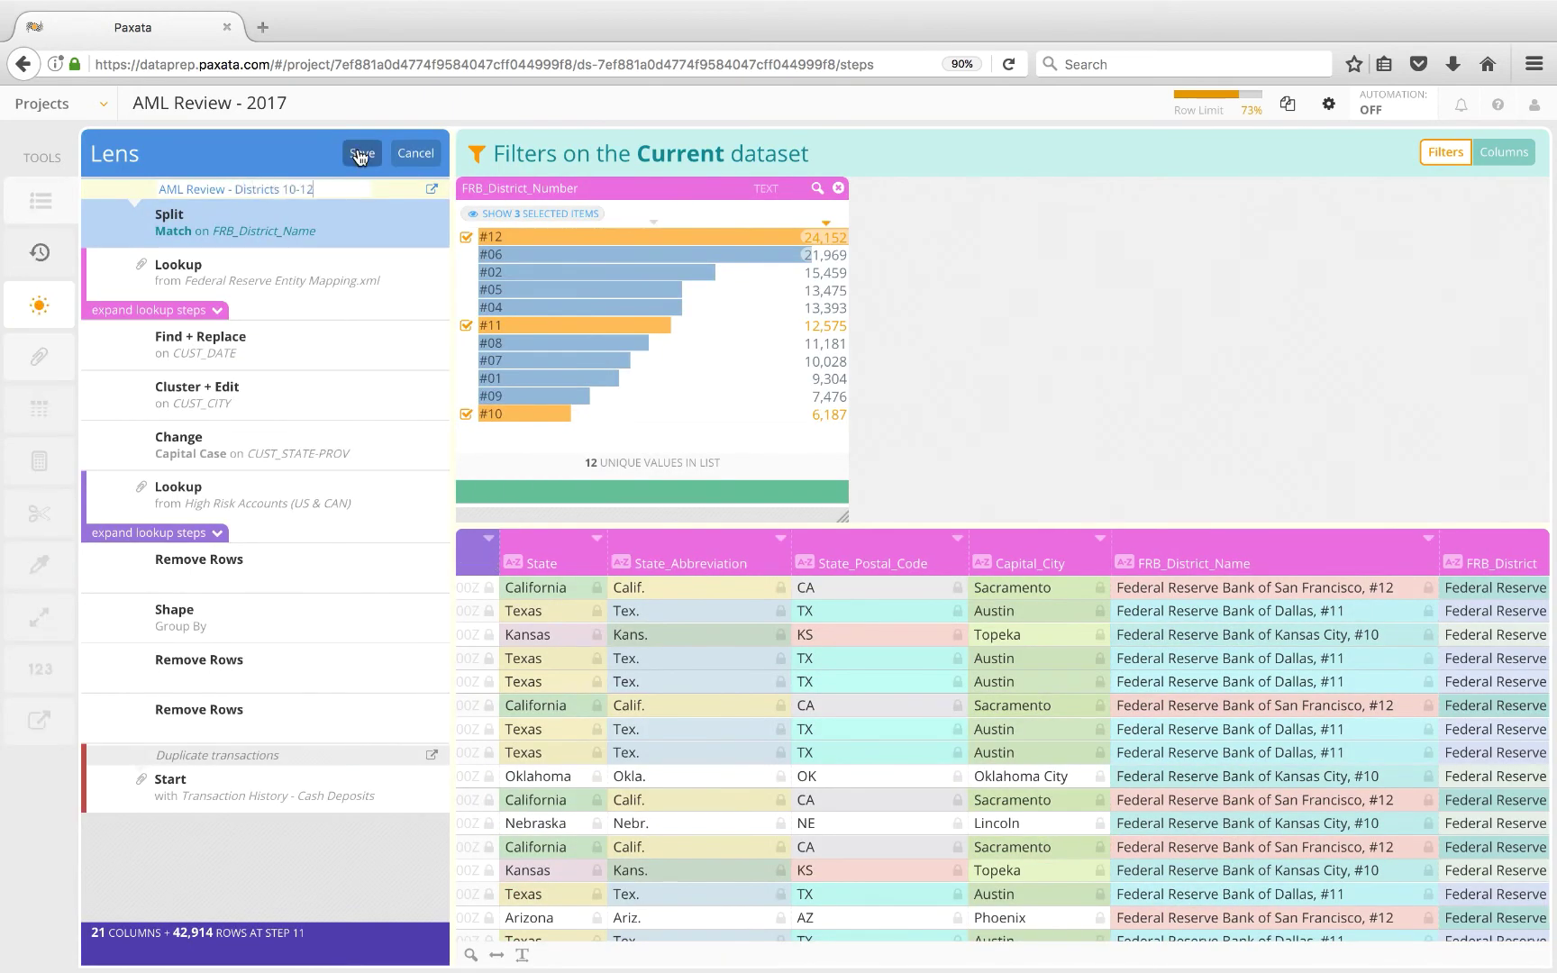
{"action": "left_click", "coordinate": [359, 155]}
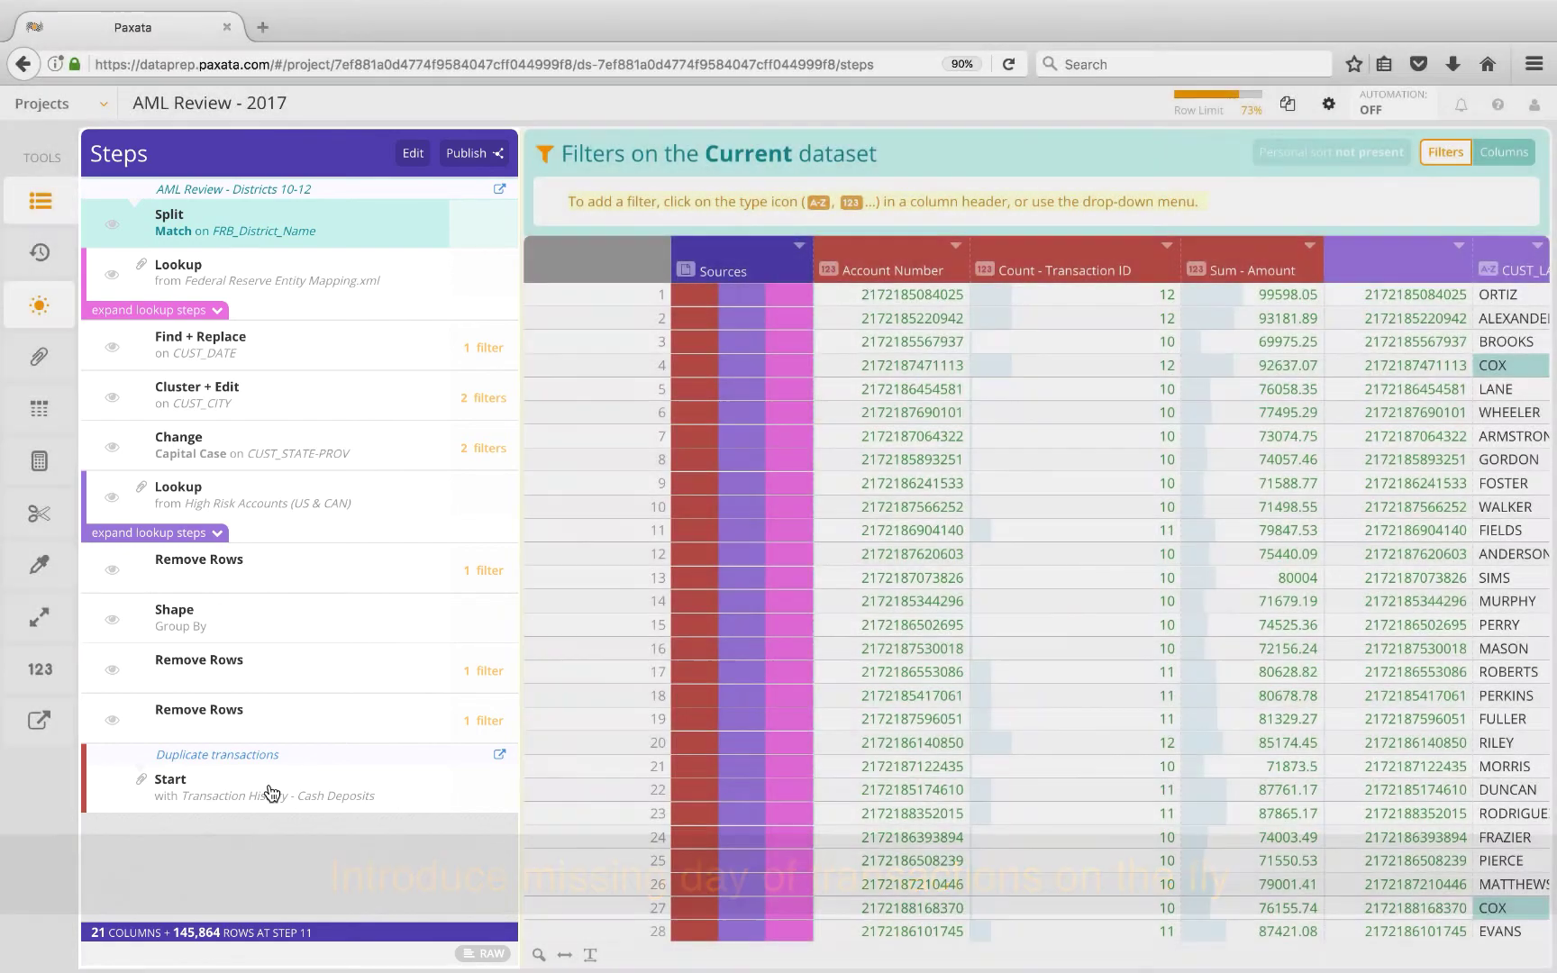
Step: Go back to the Start step and insert a new Append step right after it
{"action": "left_click", "coordinate": [269, 786]}
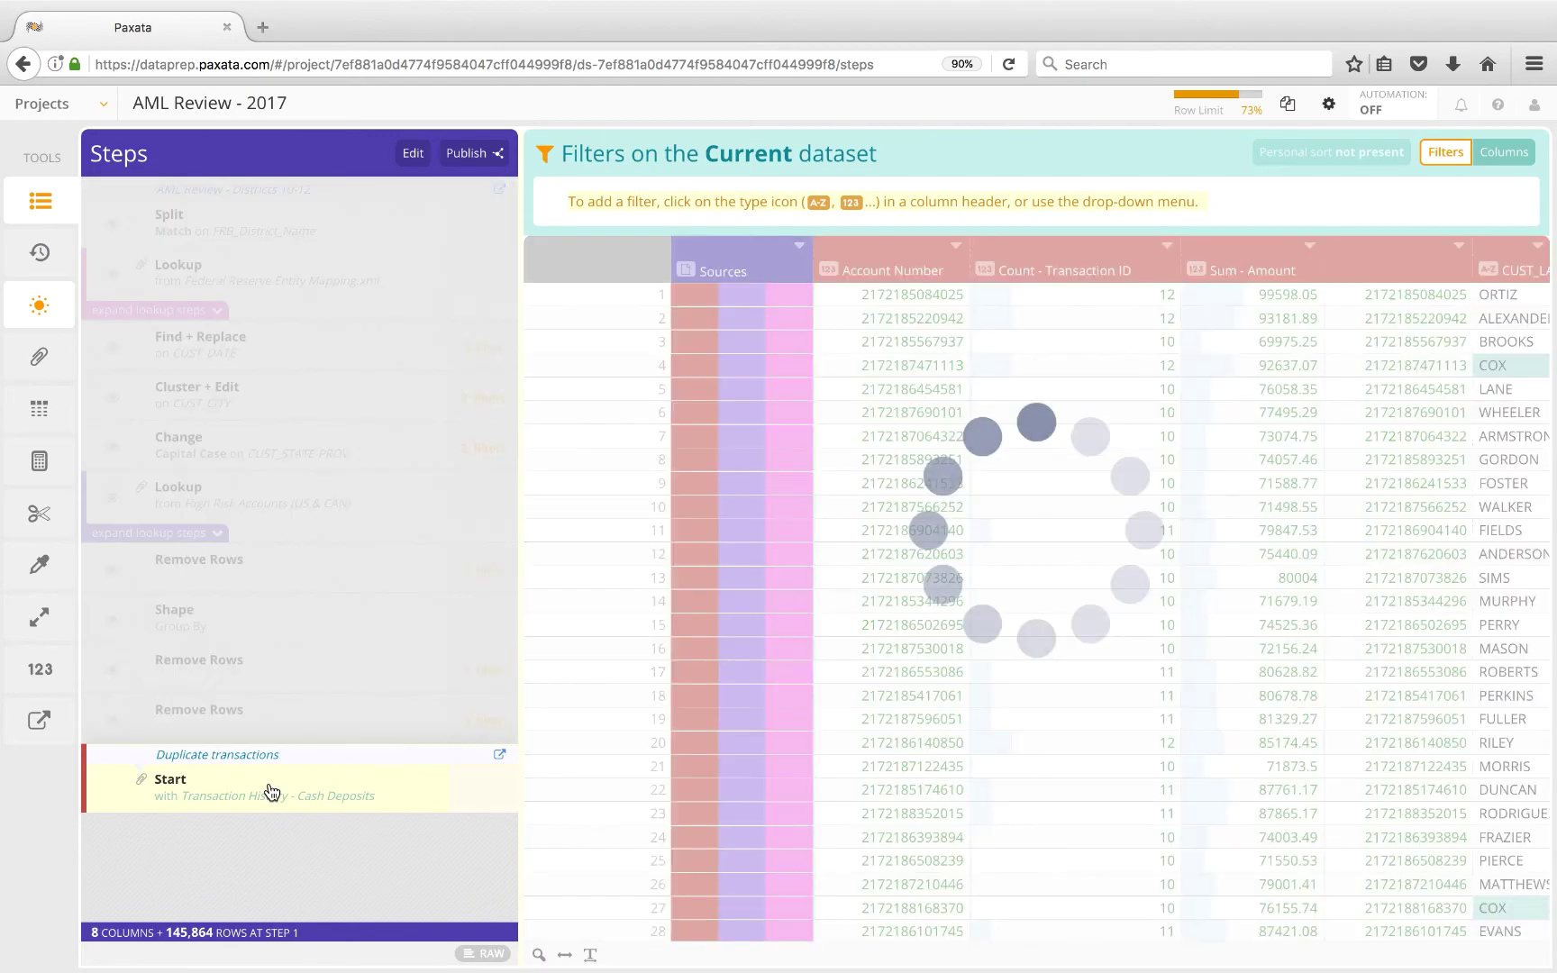
{"action": "left_click", "coordinate": [191, 356]}
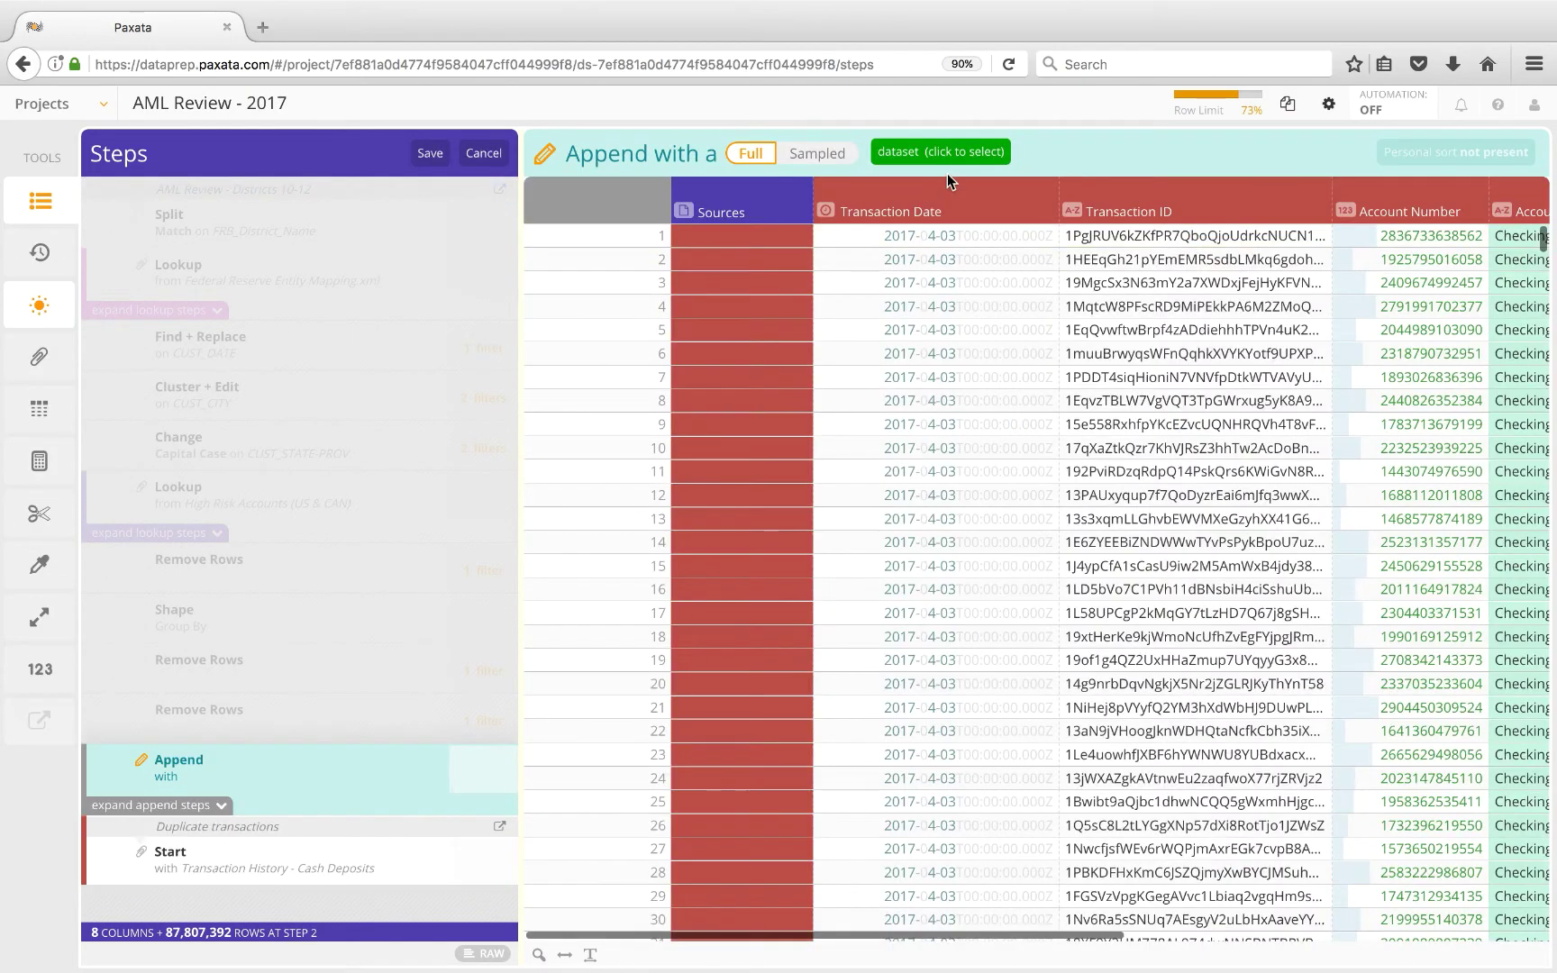
Step: Search the datasets for 'hi' and choose the 2017-04-09 transaction history extract to append
{"action": "left_click", "coordinate": [955, 152]}
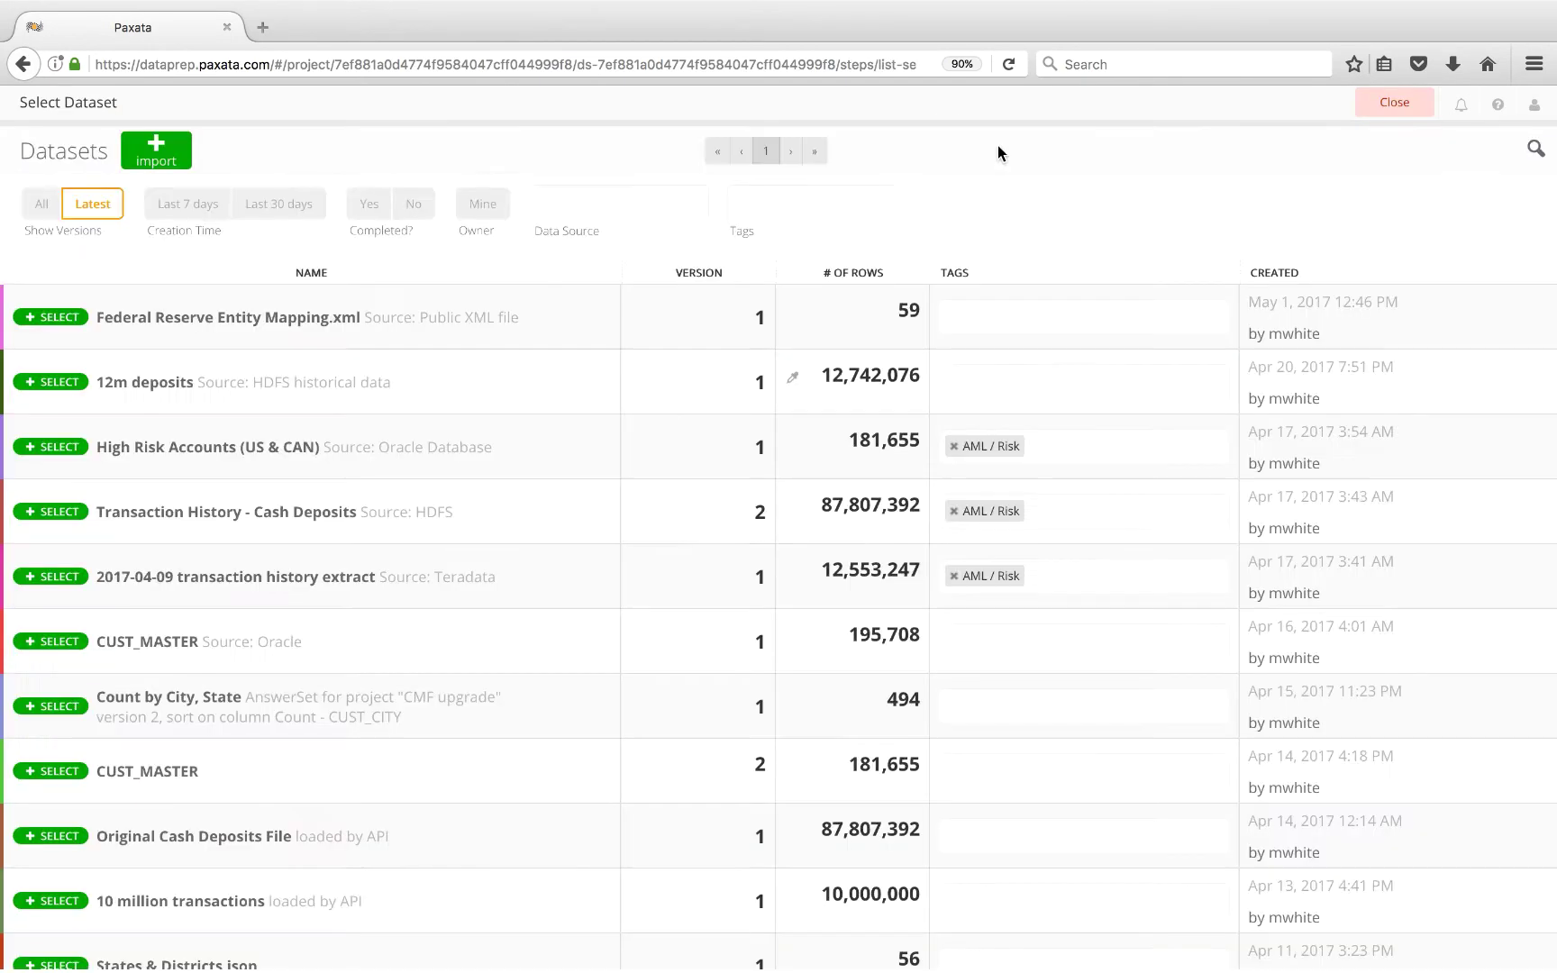
{"action": "left_click", "coordinate": [1538, 152]}
{"action": "type", "text": "history"}
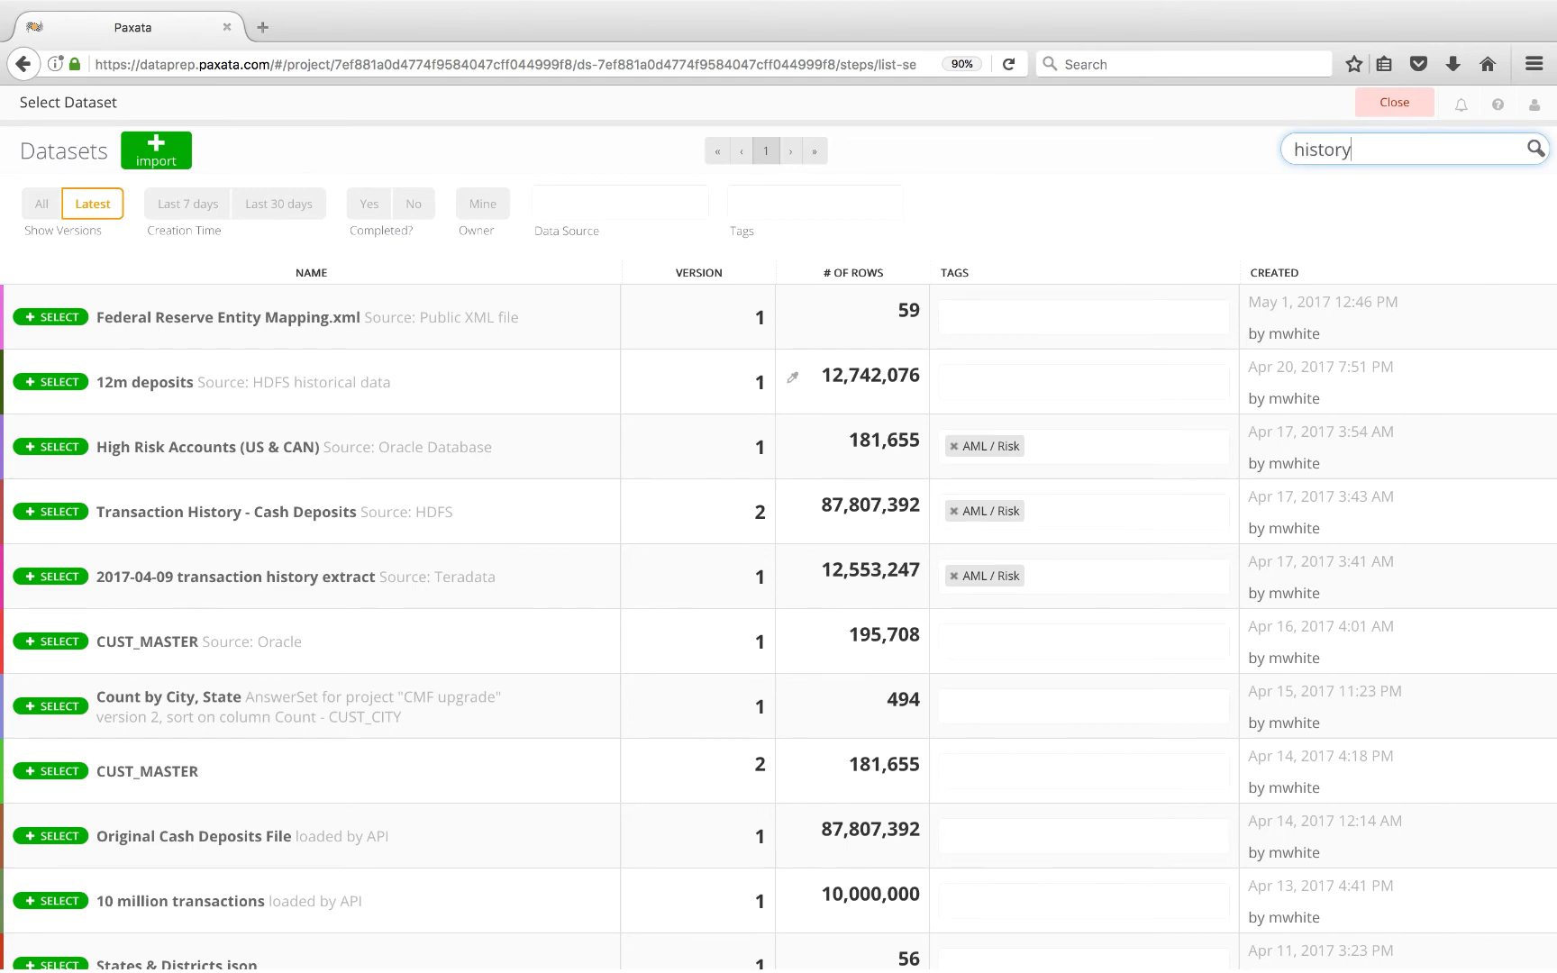
{"action": "key", "text": "Return"}
{"action": "left_click", "coordinate": [874, 398]}
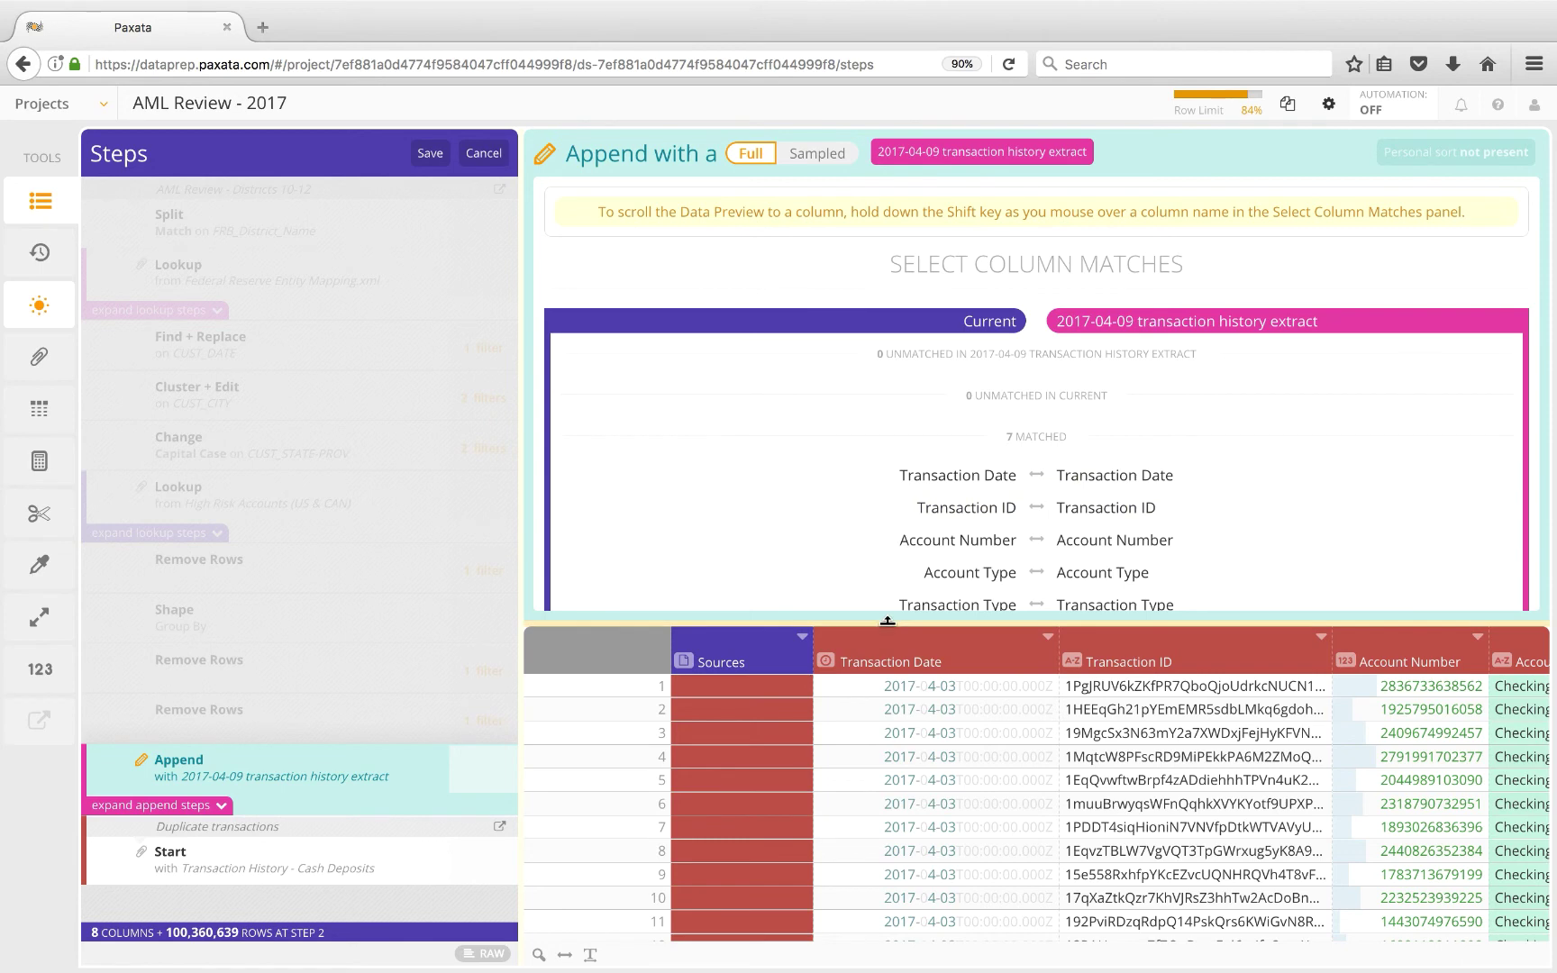
Step: Move the Duplicate transactions step above the Append step in the step list
{"action": "left_click_drag", "start_coordinate": [889, 620], "coordinate": [844, 712]}
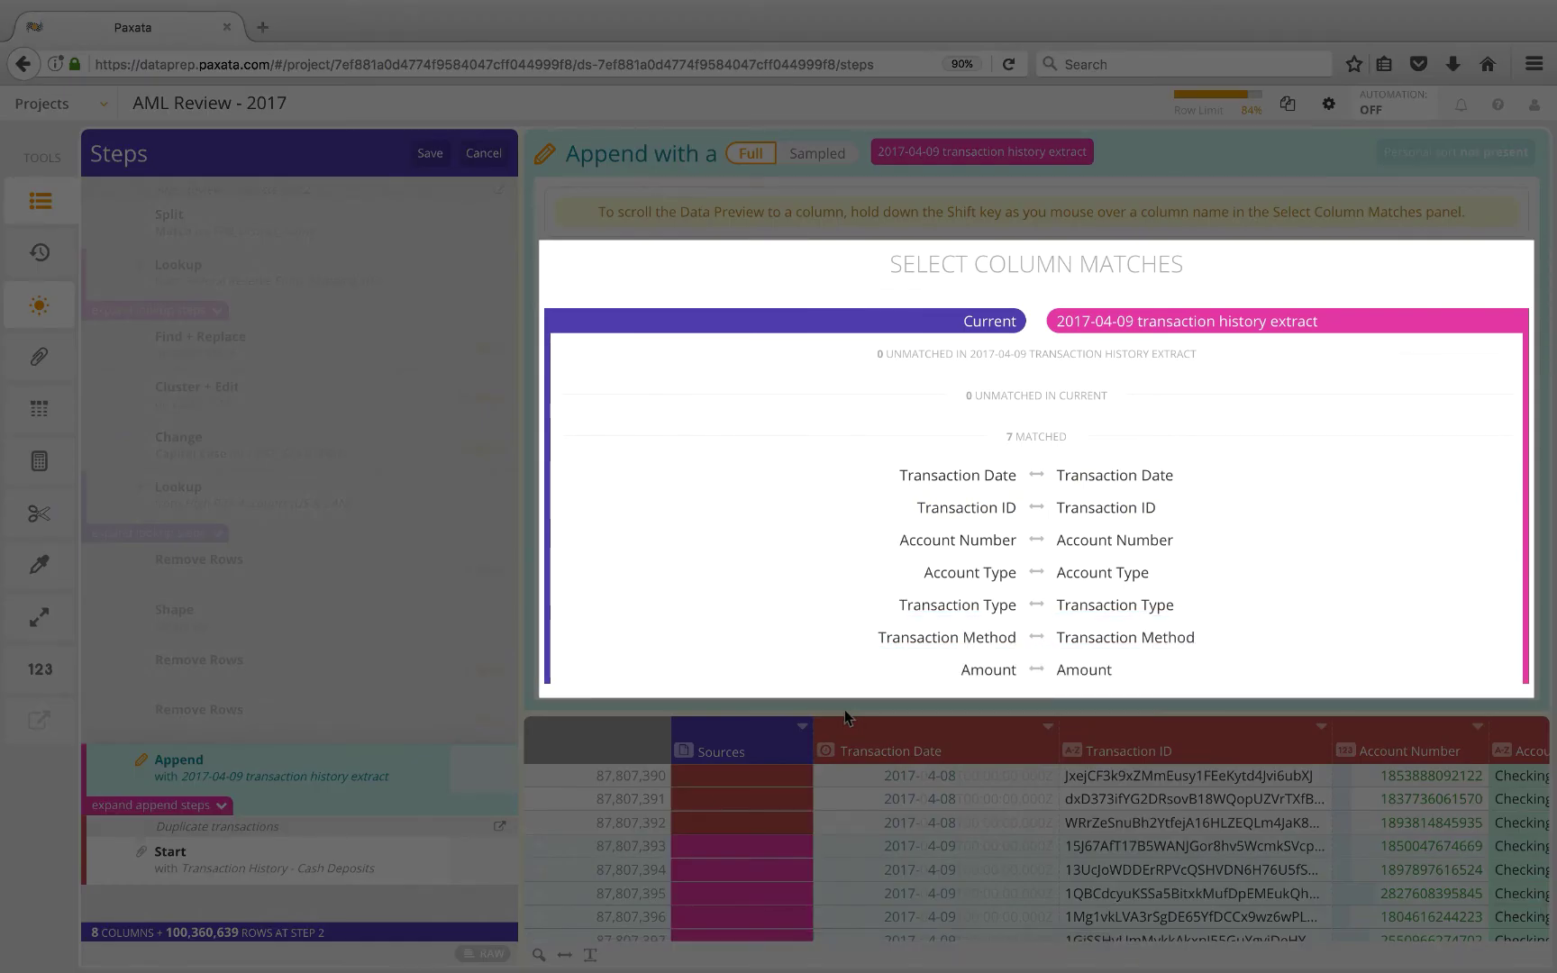
{"action": "left_click_drag", "start_coordinate": [845, 709], "coordinate": [844, 709]}
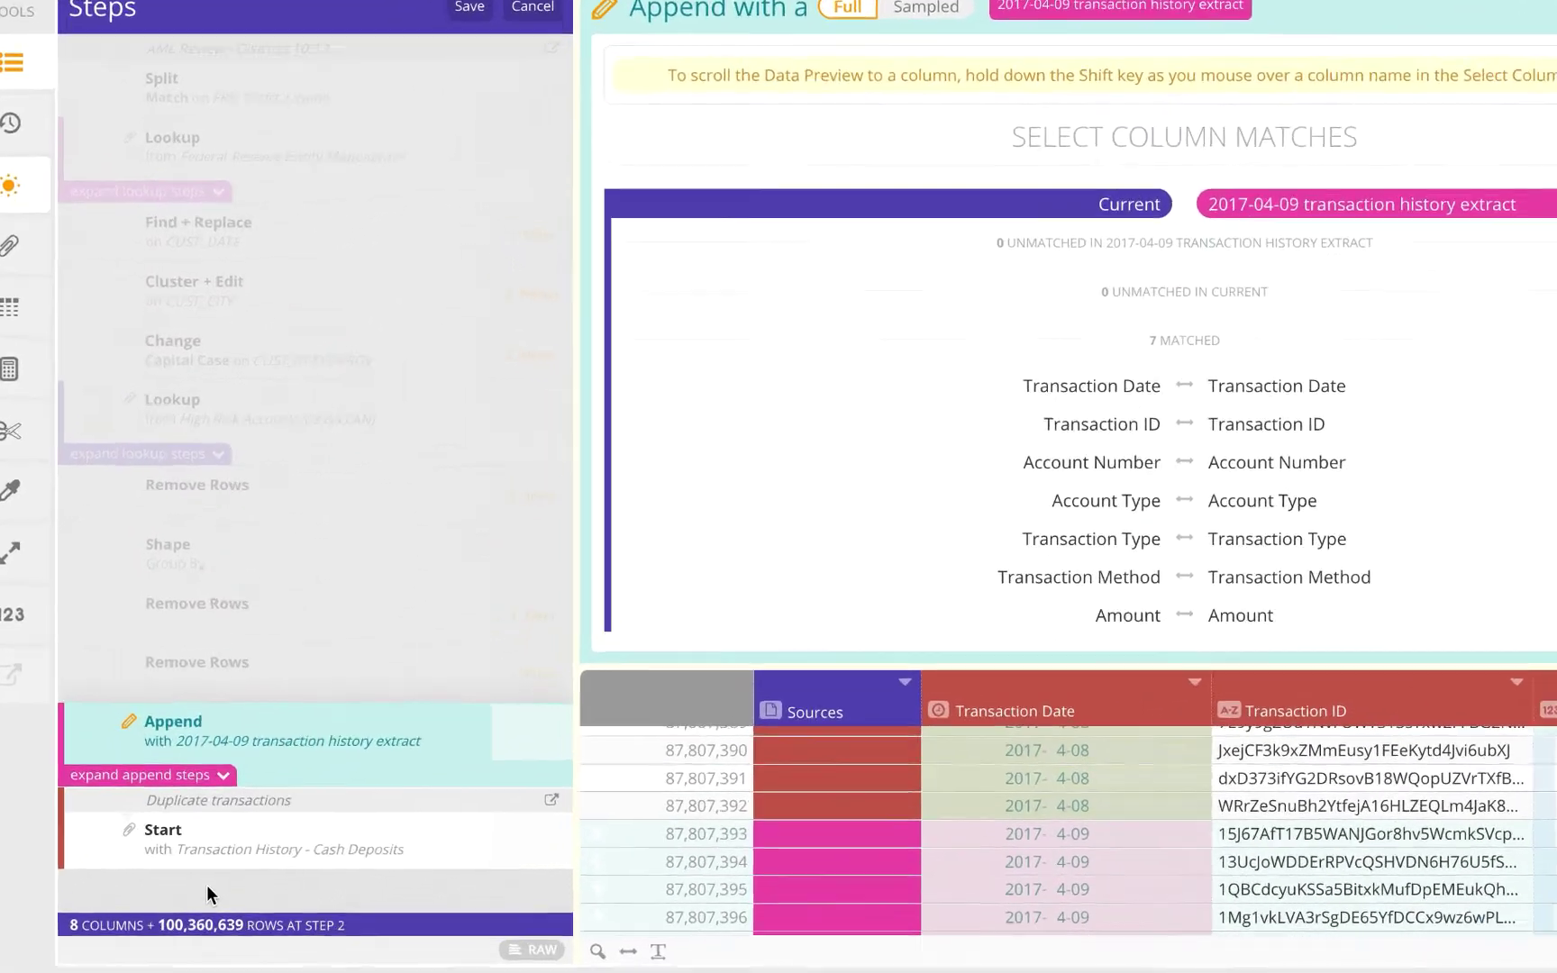
{"action": "mouse_move", "coordinate": [195, 922]}
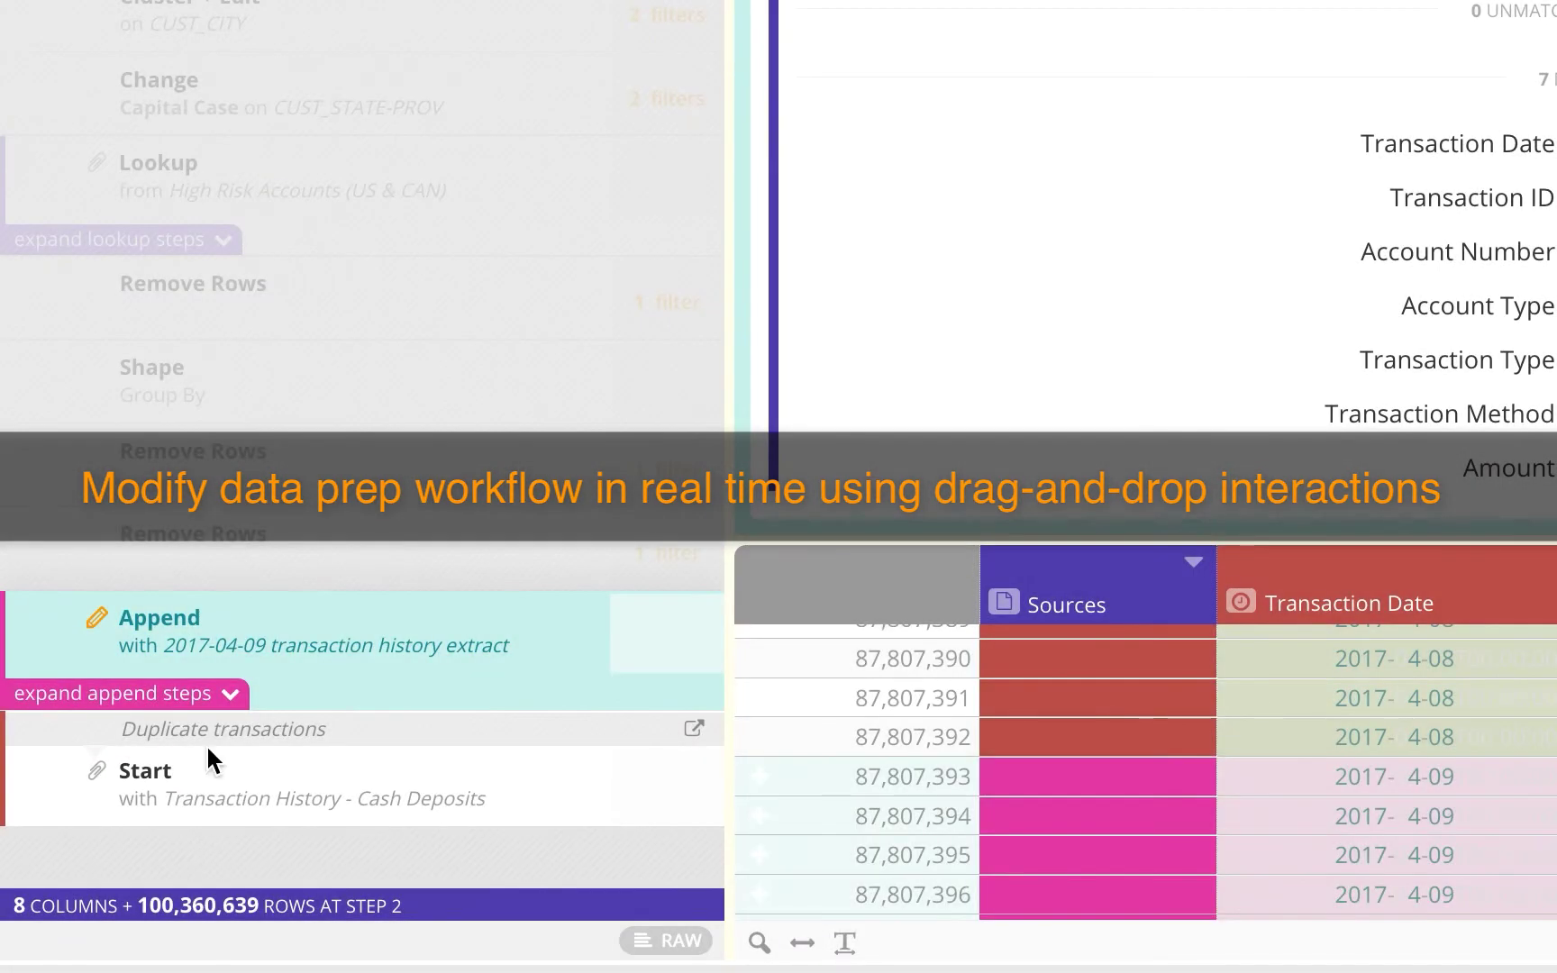
{"action": "mouse_move", "coordinate": [254, 728]}
{"action": "left_click", "coordinate": [301, 728]}
{"action": "left_click_drag", "start_coordinate": [302, 728], "coordinate": [305, 608]}
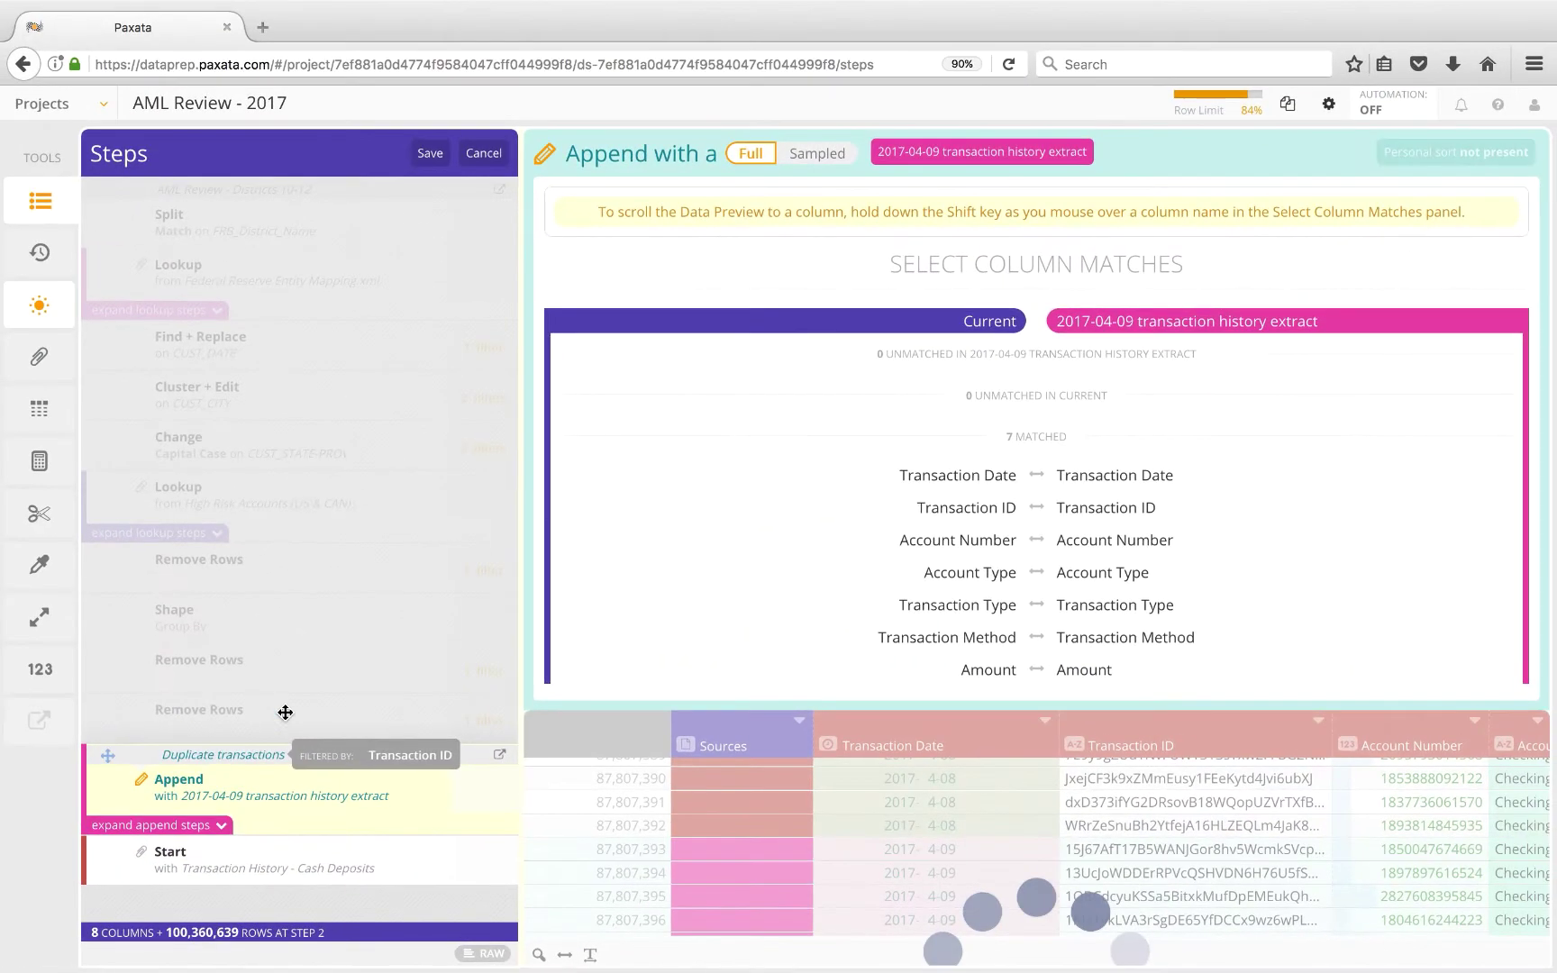
Step: Save the Append step and publish the lens as an AnswerSet, then view it in the Library
{"action": "left_click", "coordinate": [429, 158]}
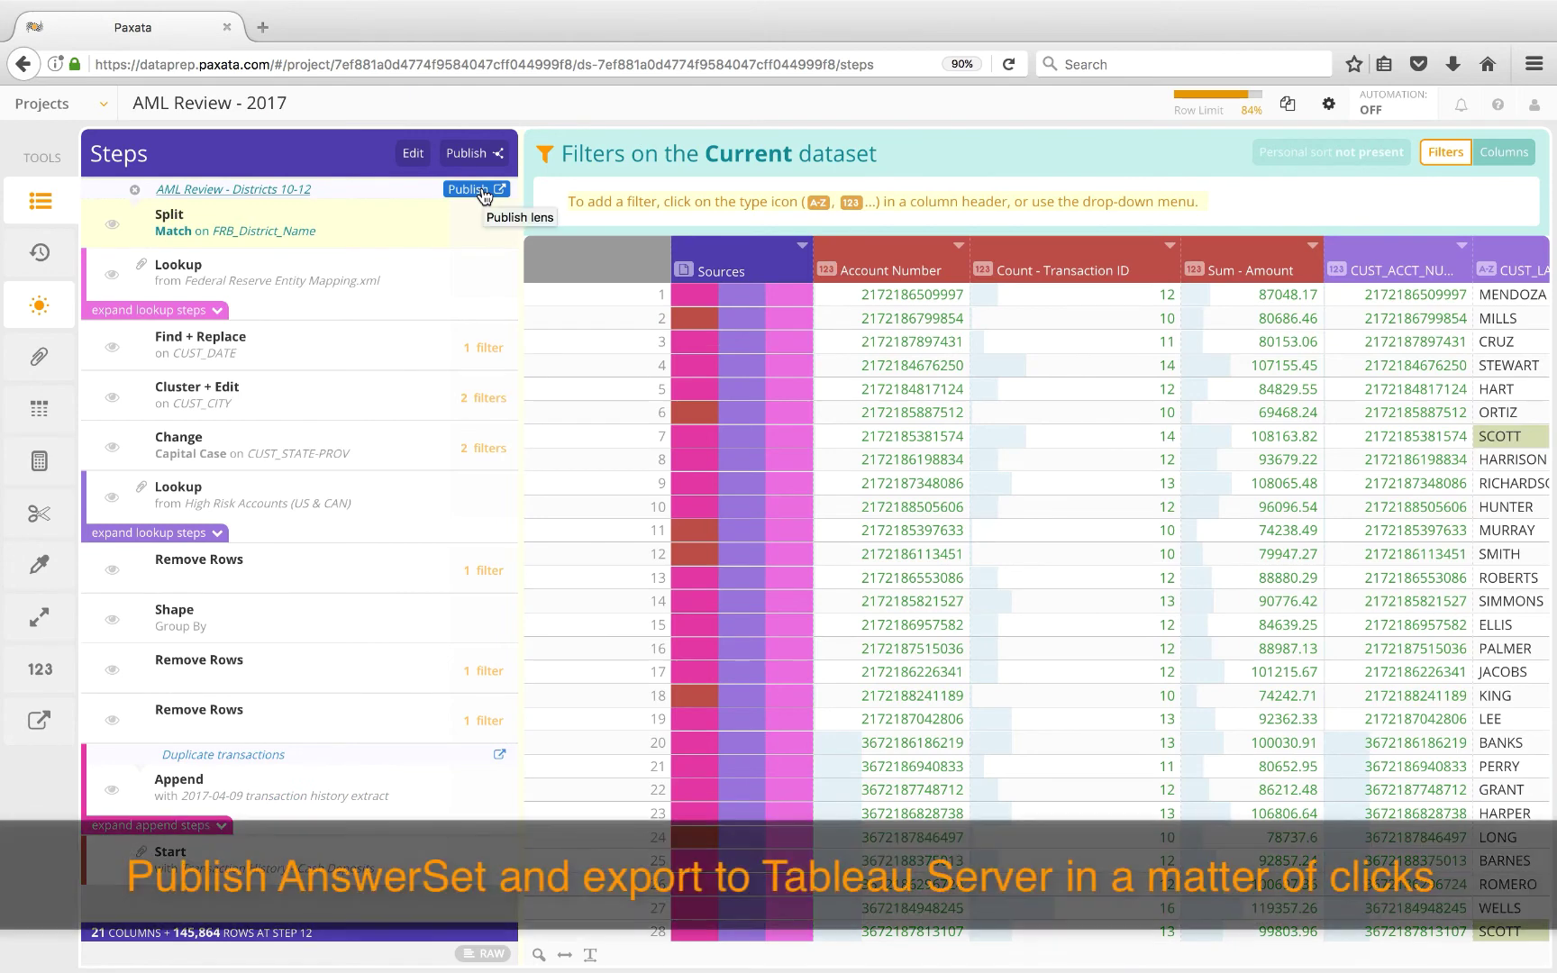
{"action": "left_click", "coordinate": [484, 191]}
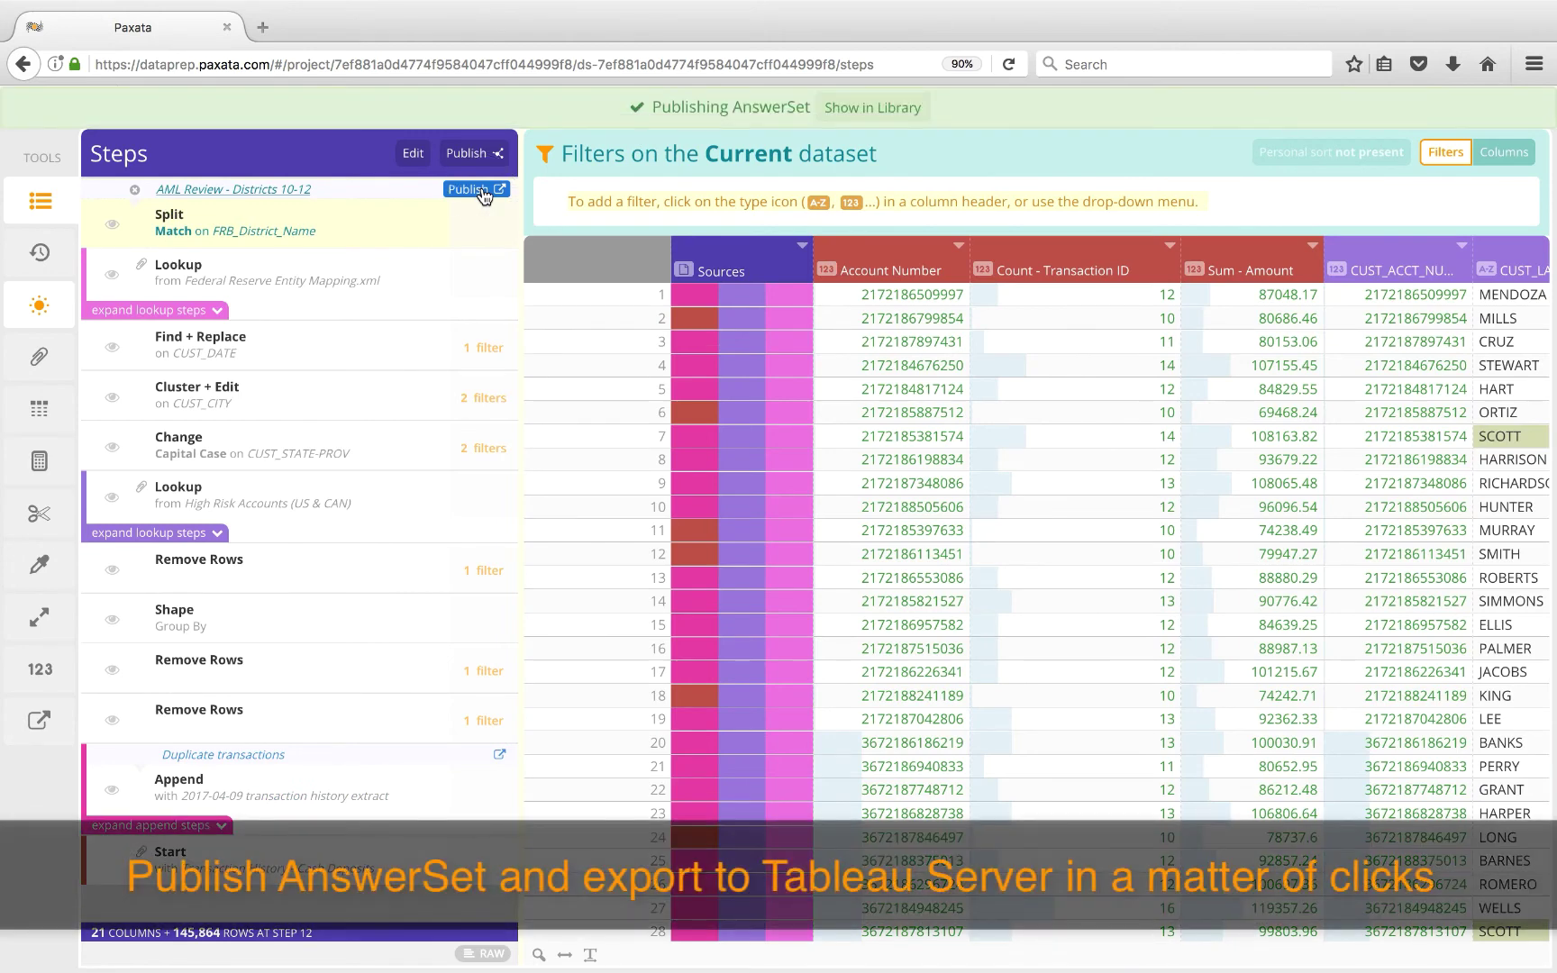
{"action": "left_click", "coordinate": [878, 108]}
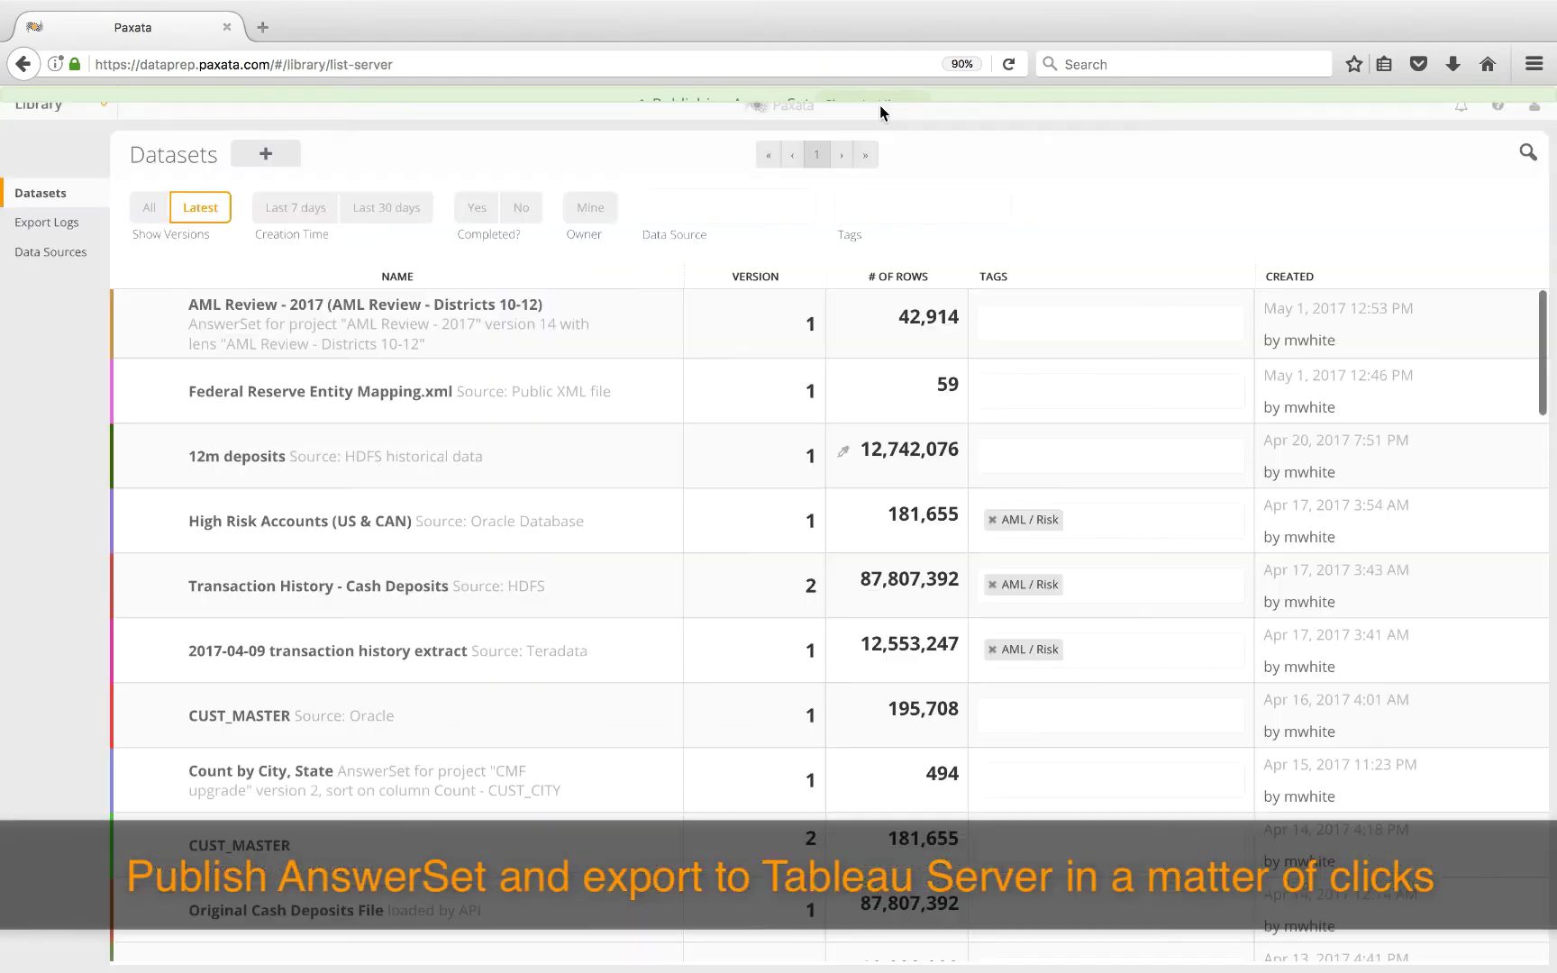
Step: Export the AML Review - Districts 10-12 AnswerSet to a Tableau Server location
{"action": "left_click", "coordinate": [143, 326]}
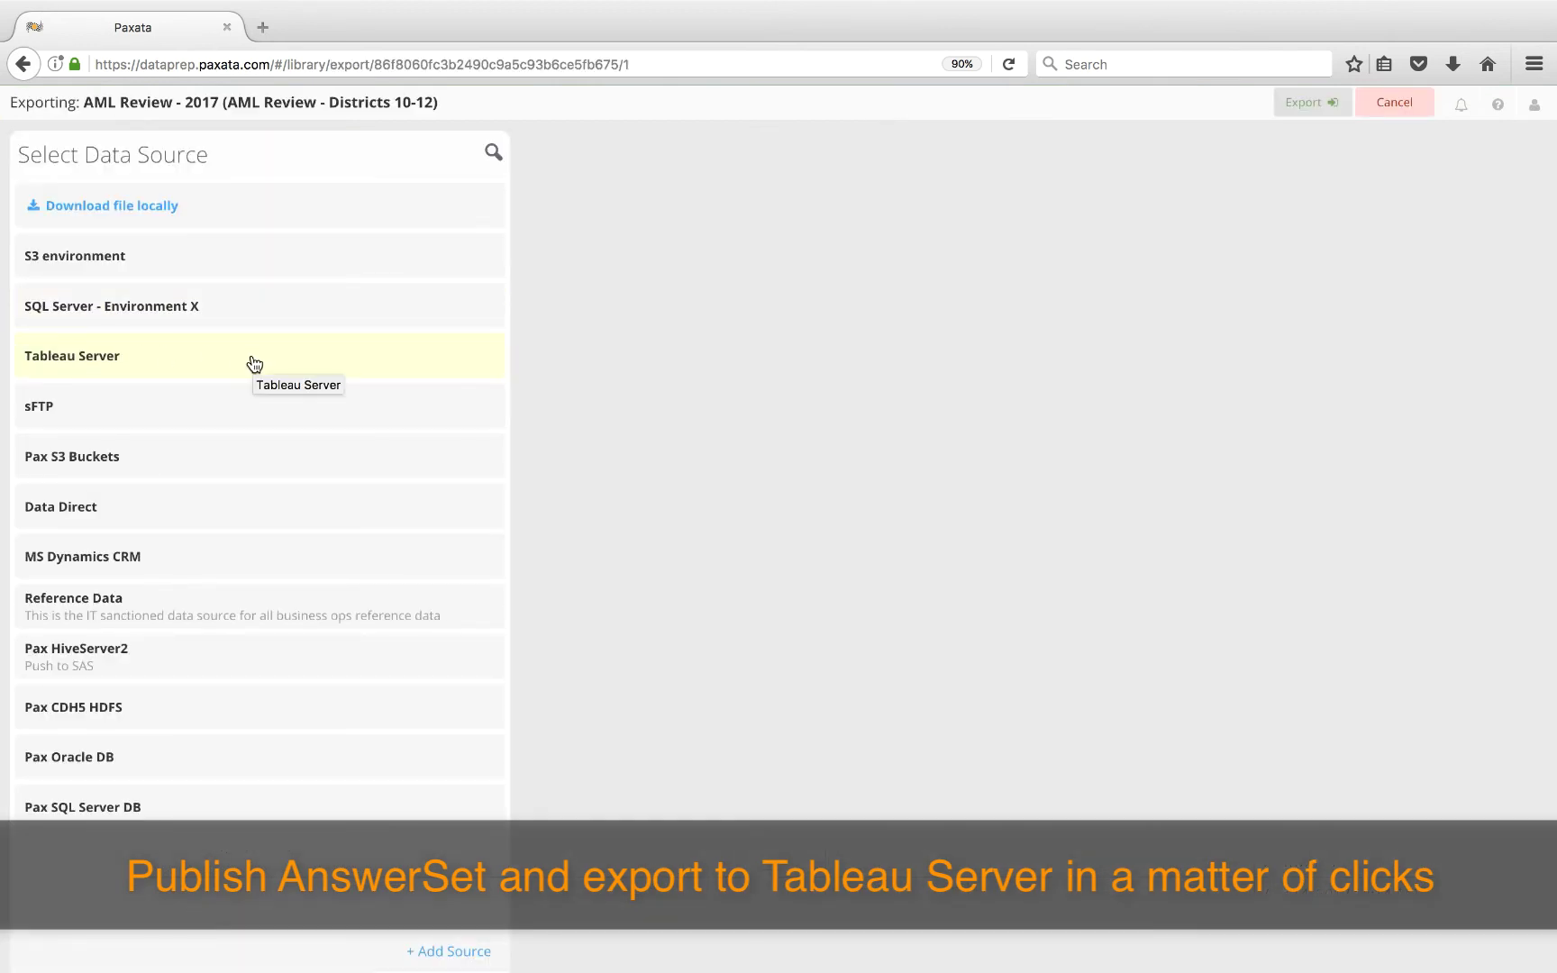
{"action": "left_click", "coordinate": [248, 356]}
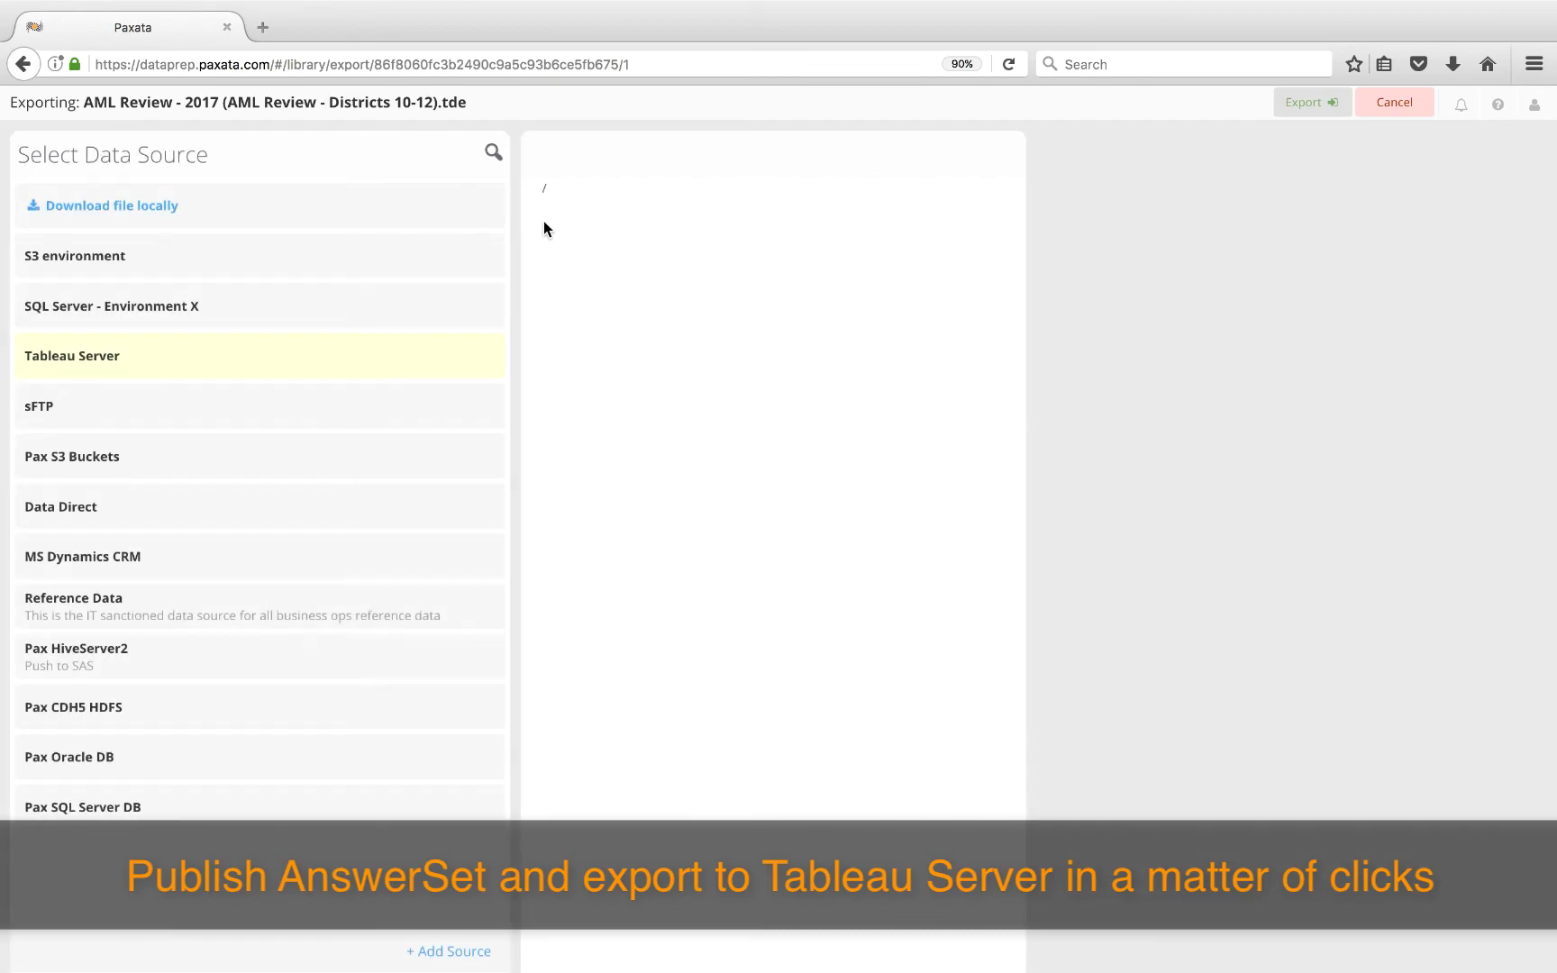
{"action": "left_click", "coordinate": [543, 188]}
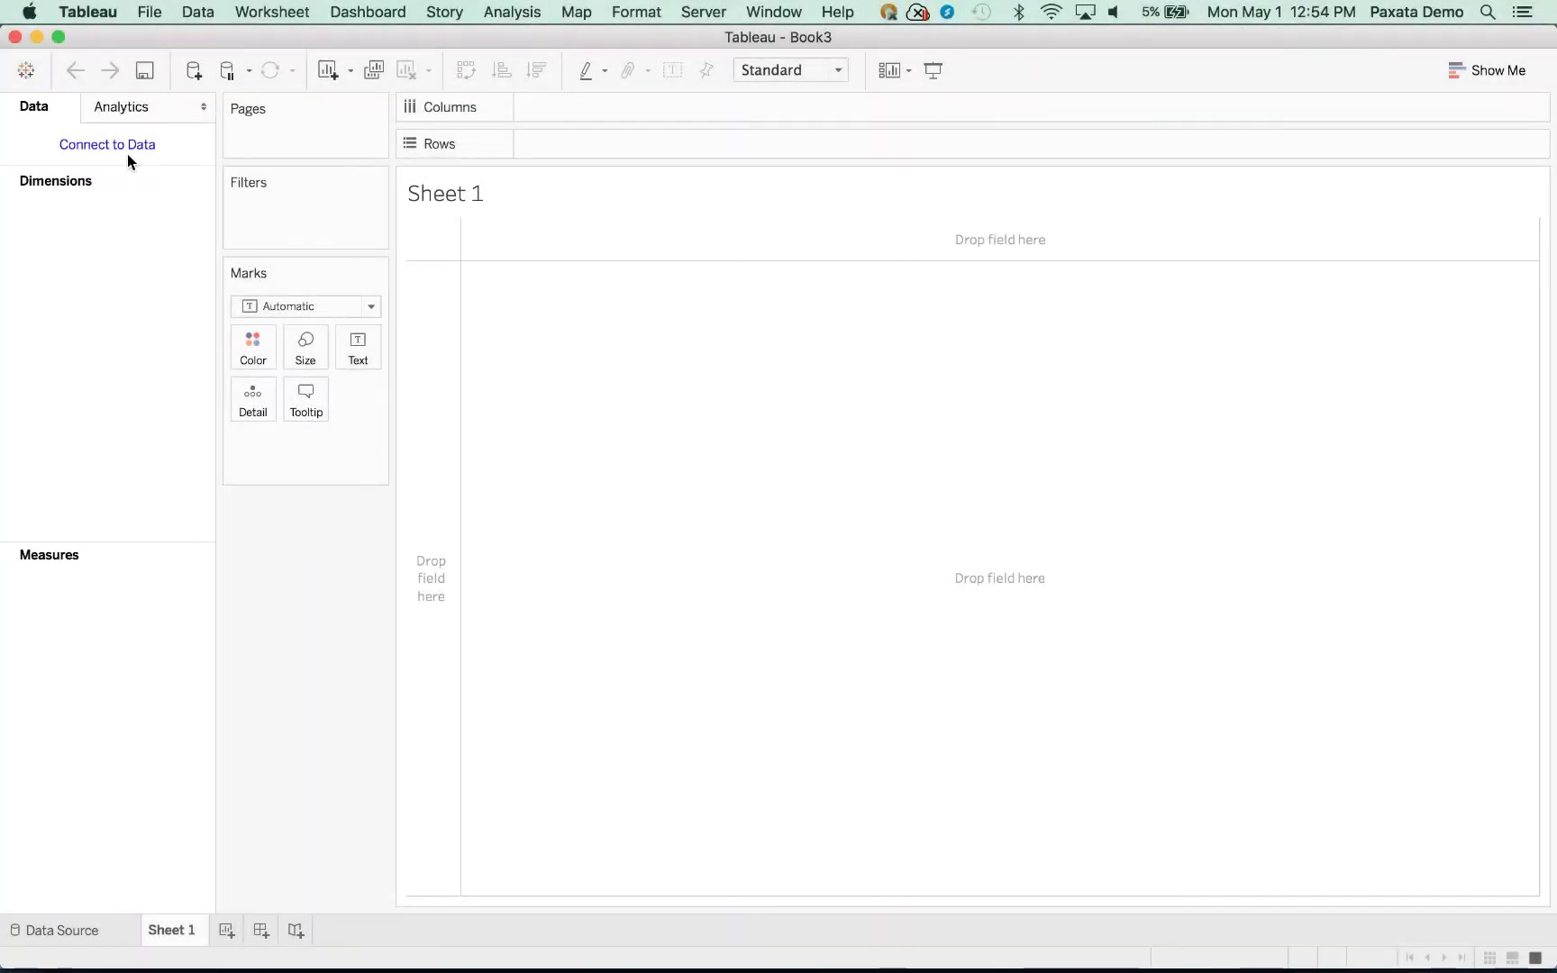
Step: Connect Tableau to the AML Review - Districts 10-12 data source on Tableau Server
{"action": "left_click", "coordinate": [125, 148]}
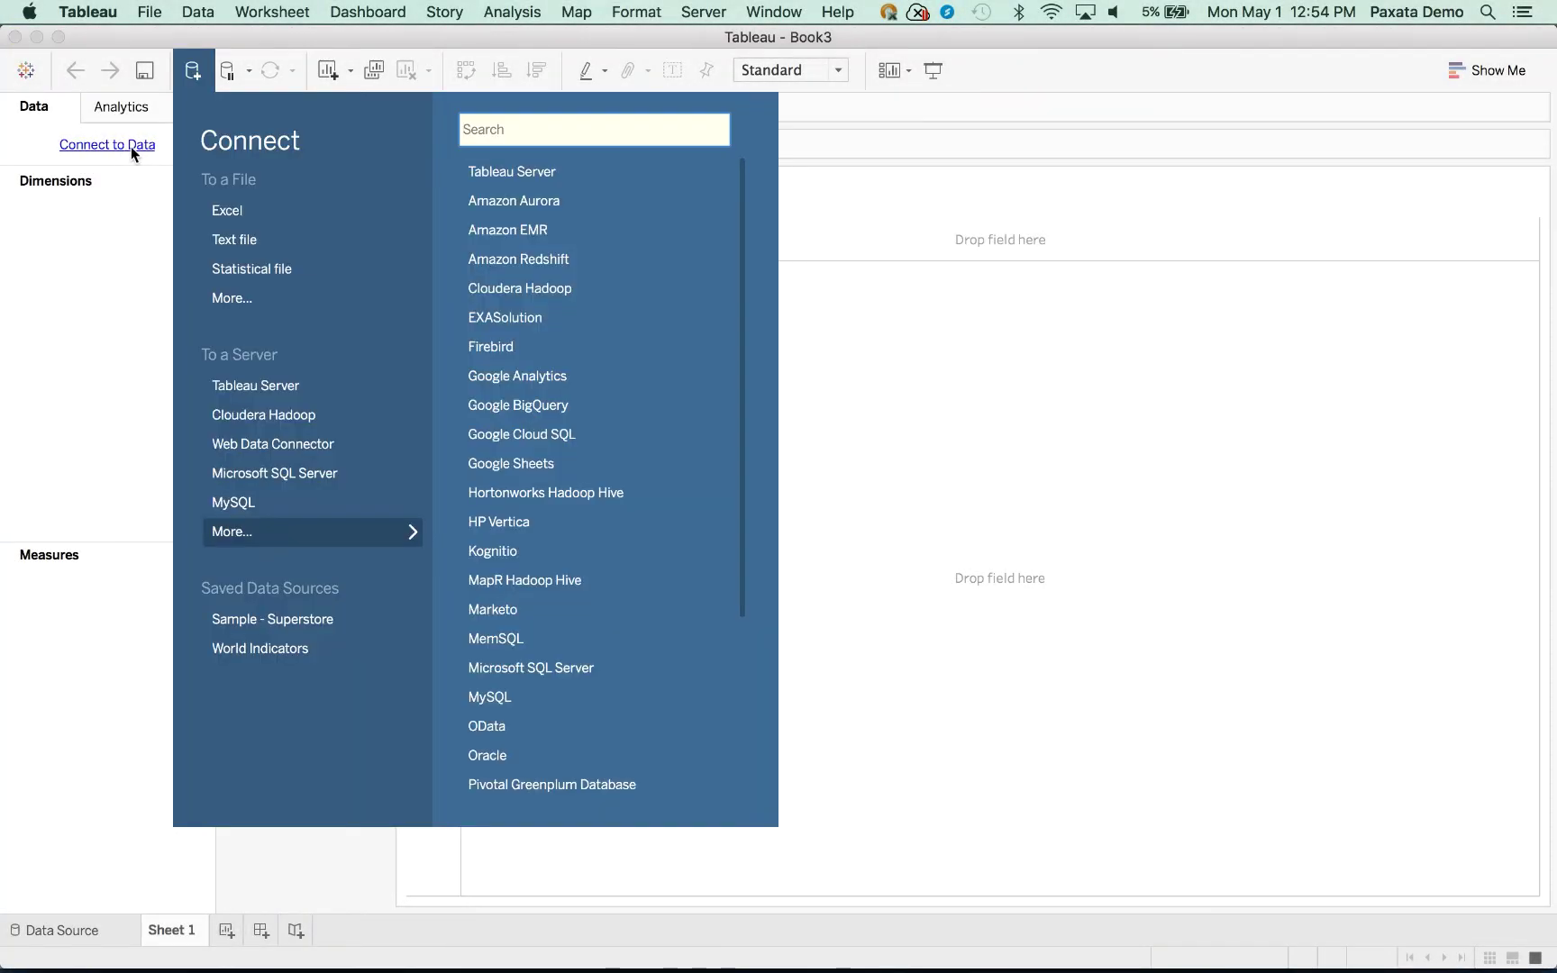
{"action": "left_click", "coordinate": [539, 171]}
{"action": "left_click", "coordinate": [251, 260]}
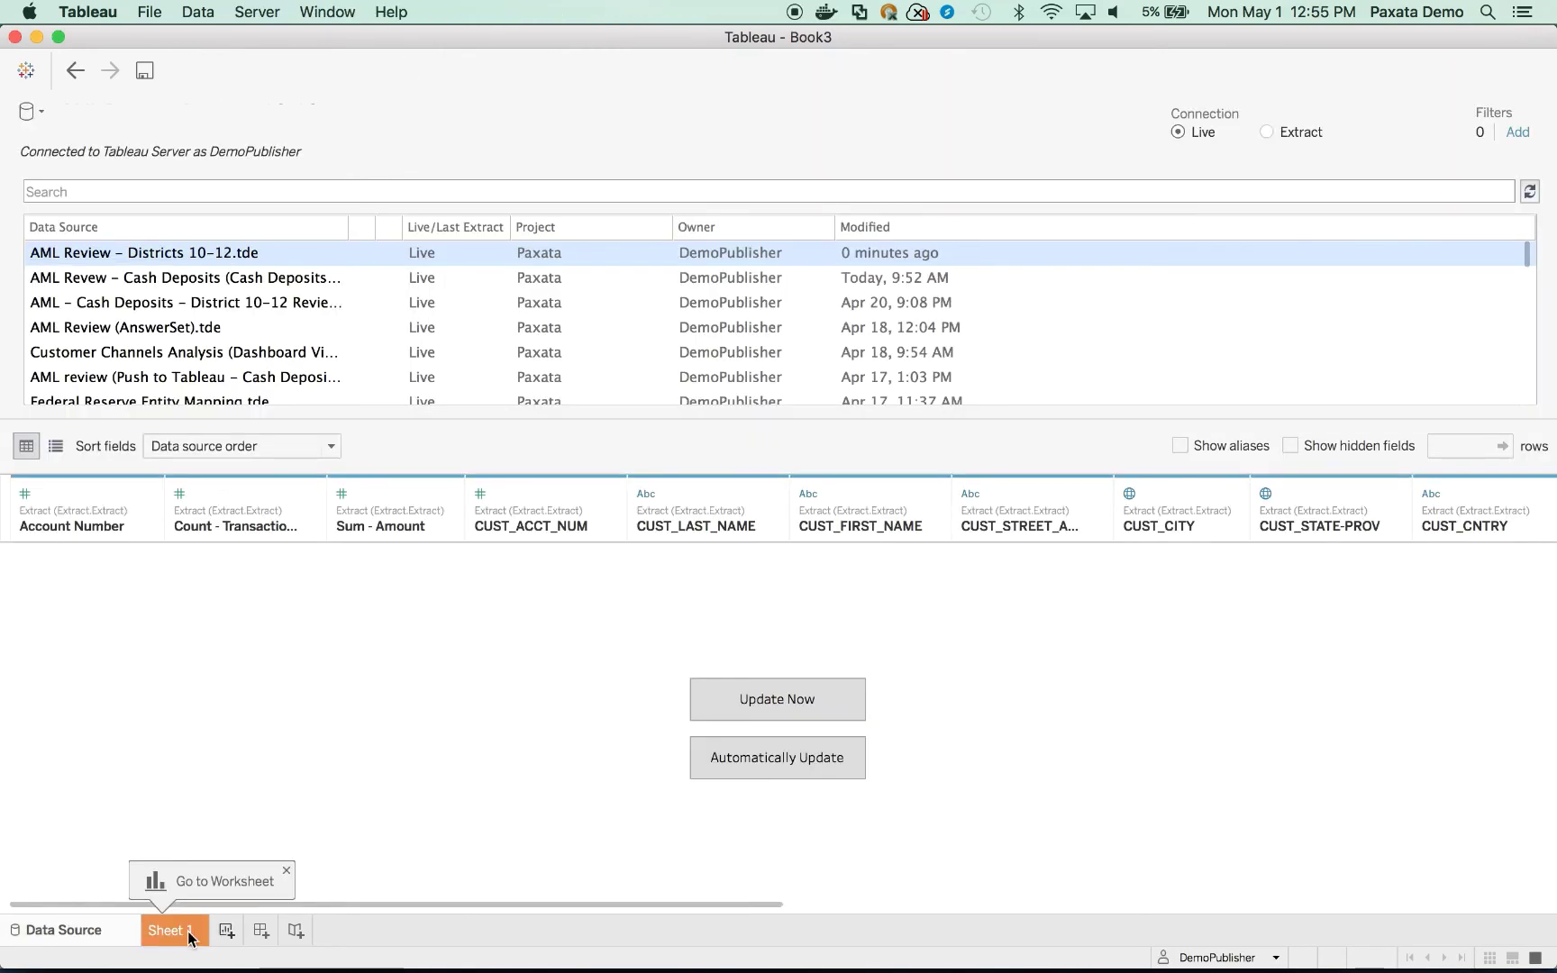
Step: On Sheet 1, select the Sum - Amount measure and the CUST_CITY dimension
{"action": "left_click", "coordinate": [176, 932]}
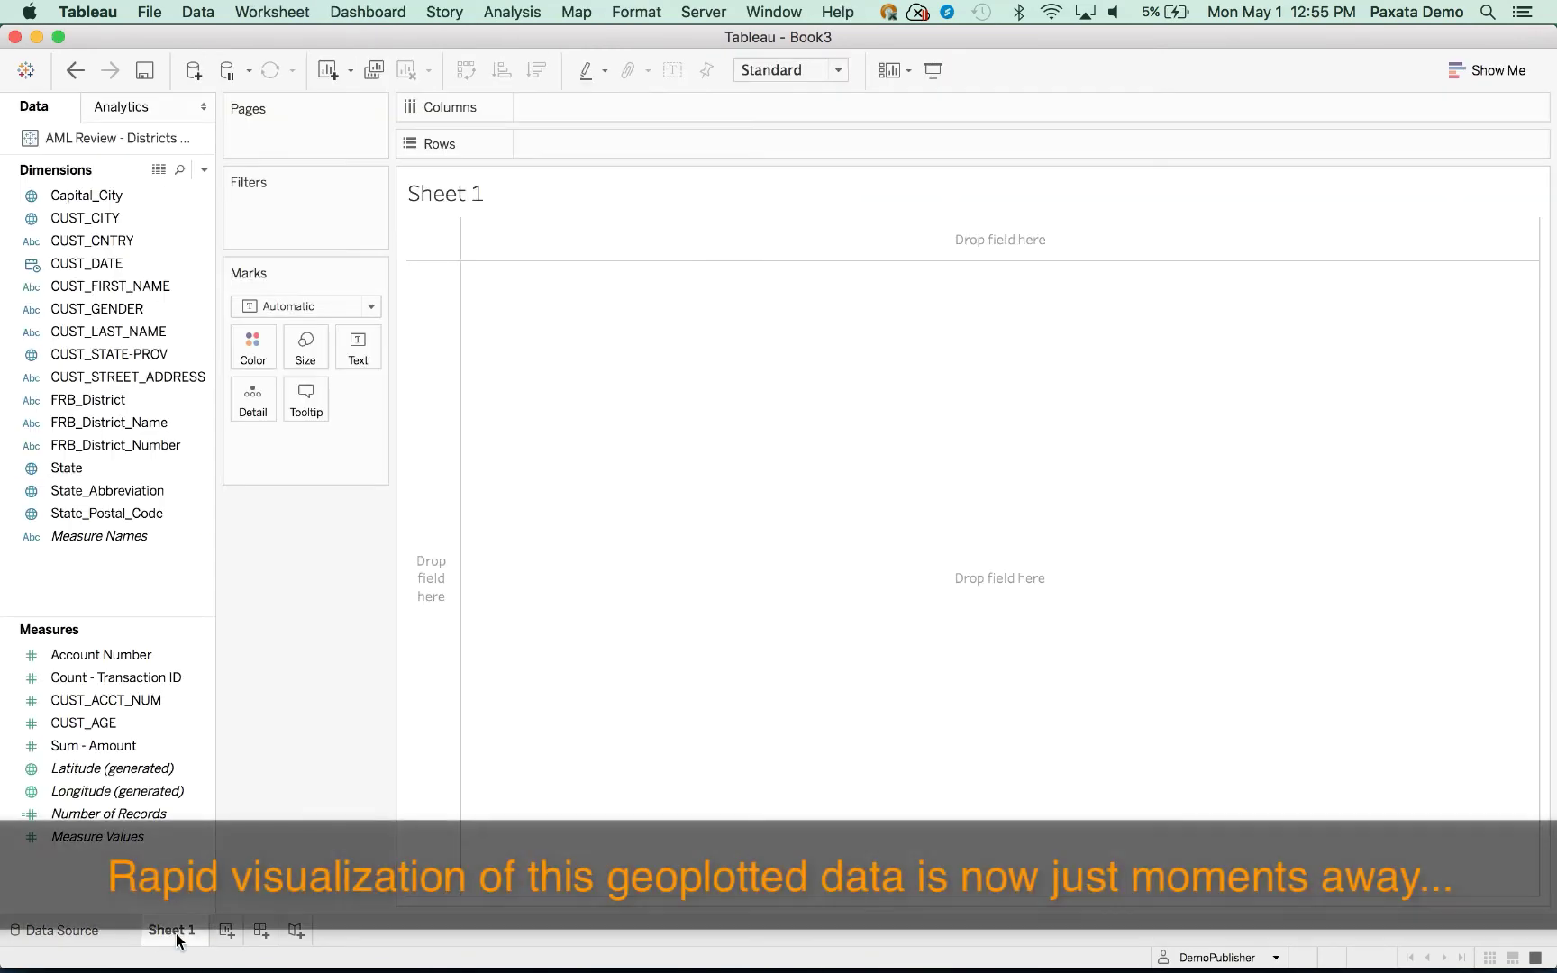
{"action": "left_click", "coordinate": [112, 747]}
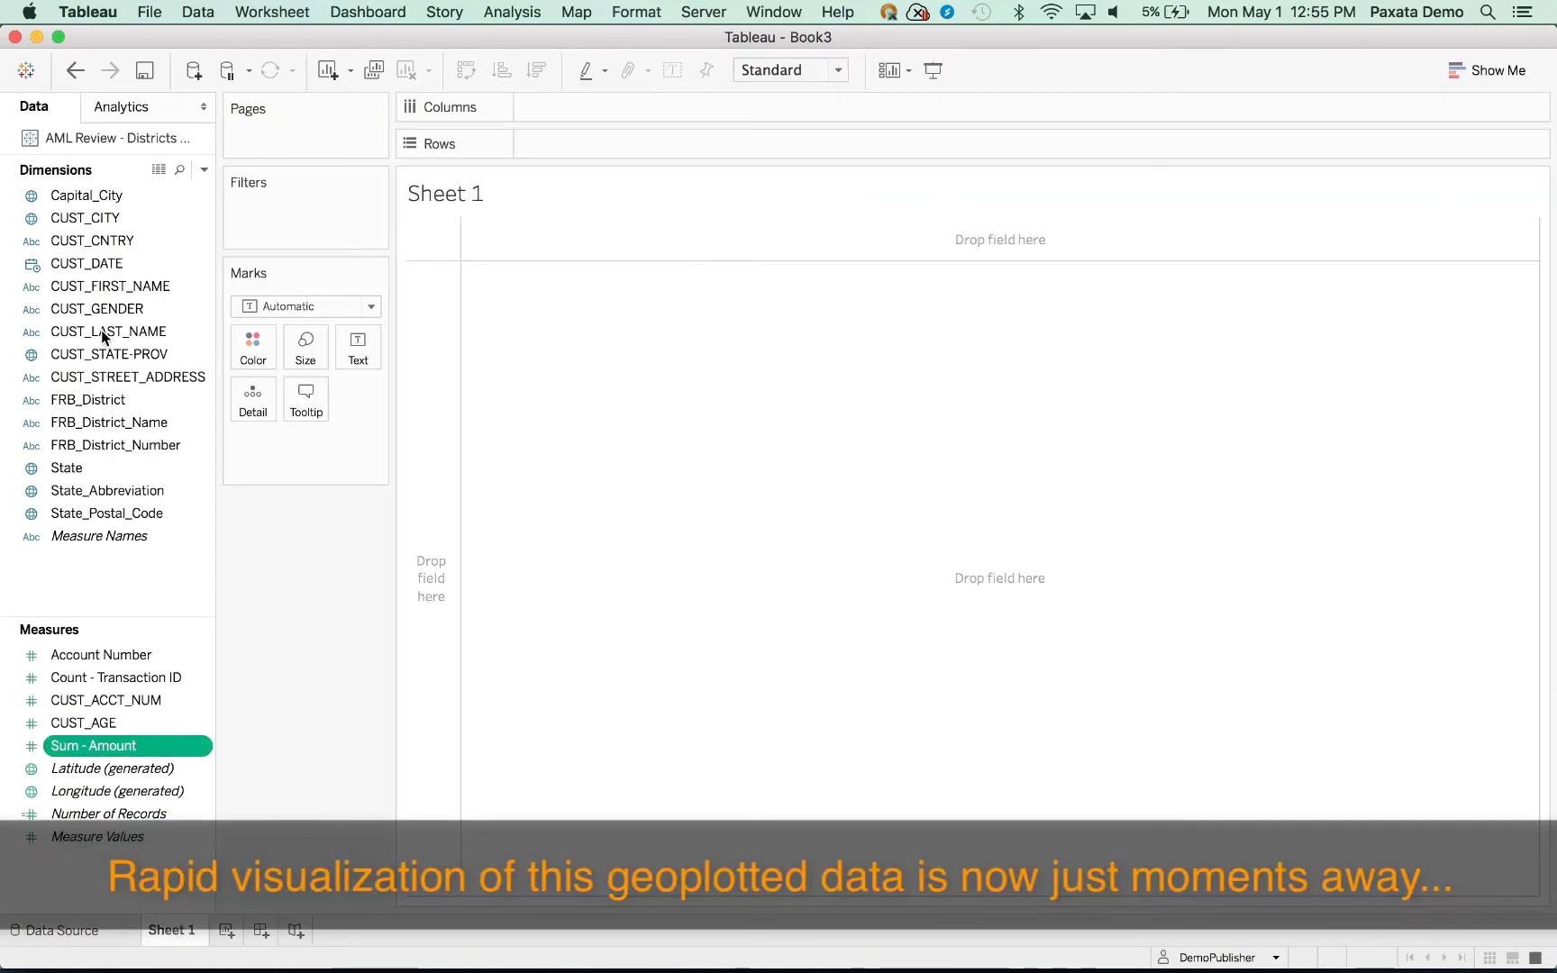
{"action": "left_click", "coordinate": [96, 225], "text": "super"}
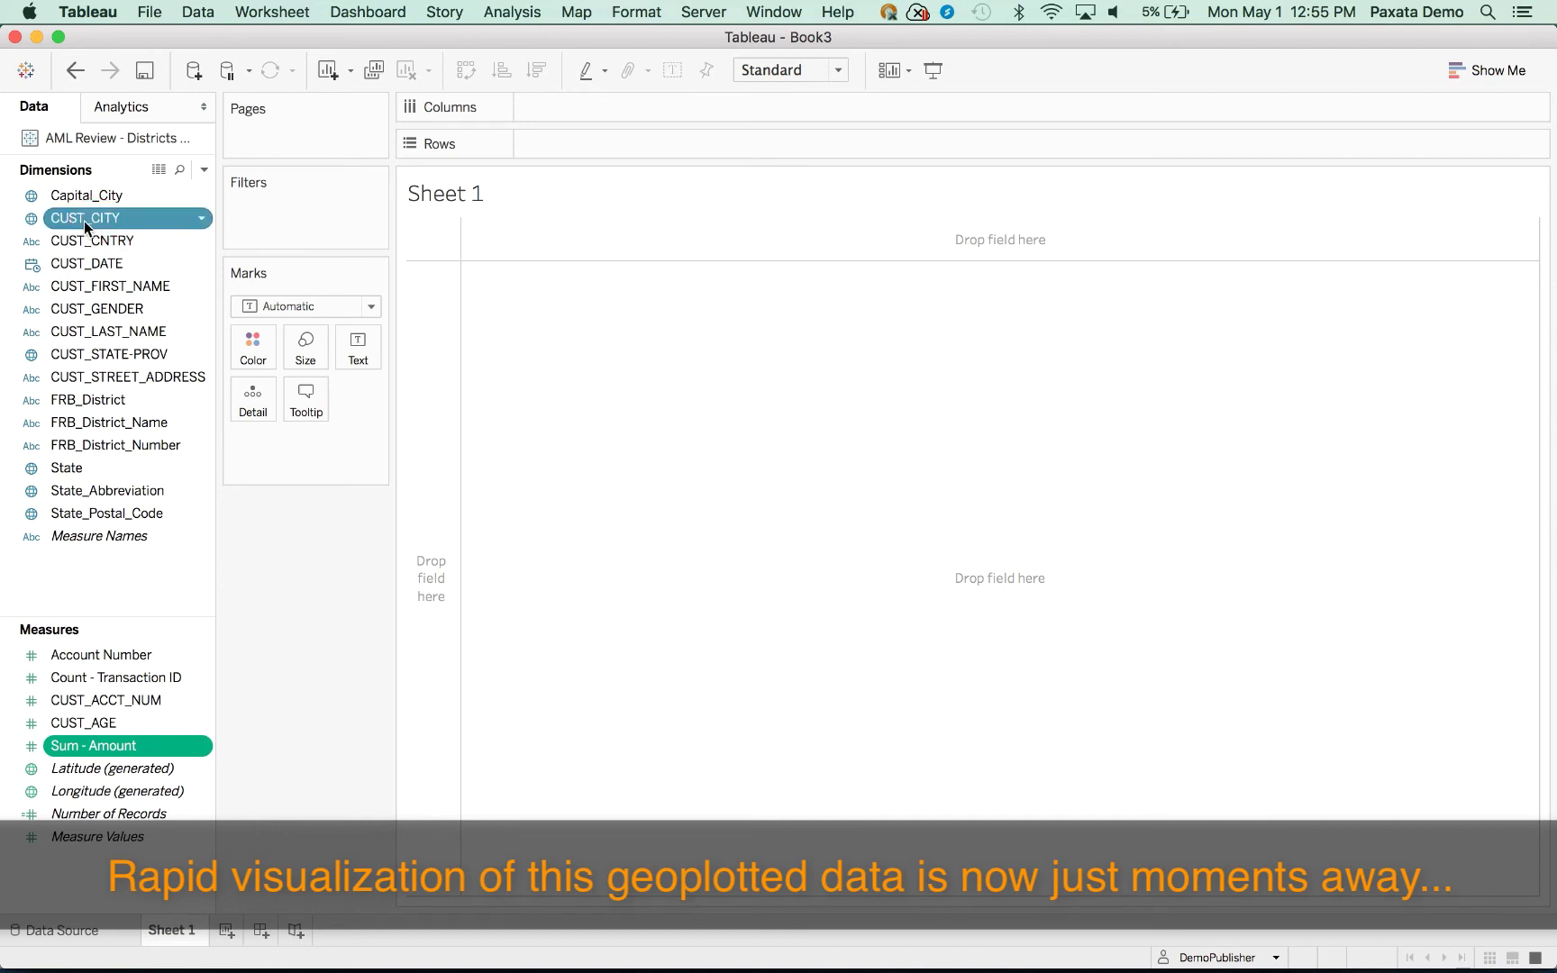
Step: Build a map of city amounts from CUST_CITY and Sum - Amount
{"action": "left_click_drag", "start_coordinate": [81, 225], "coordinate": [784, 418]}
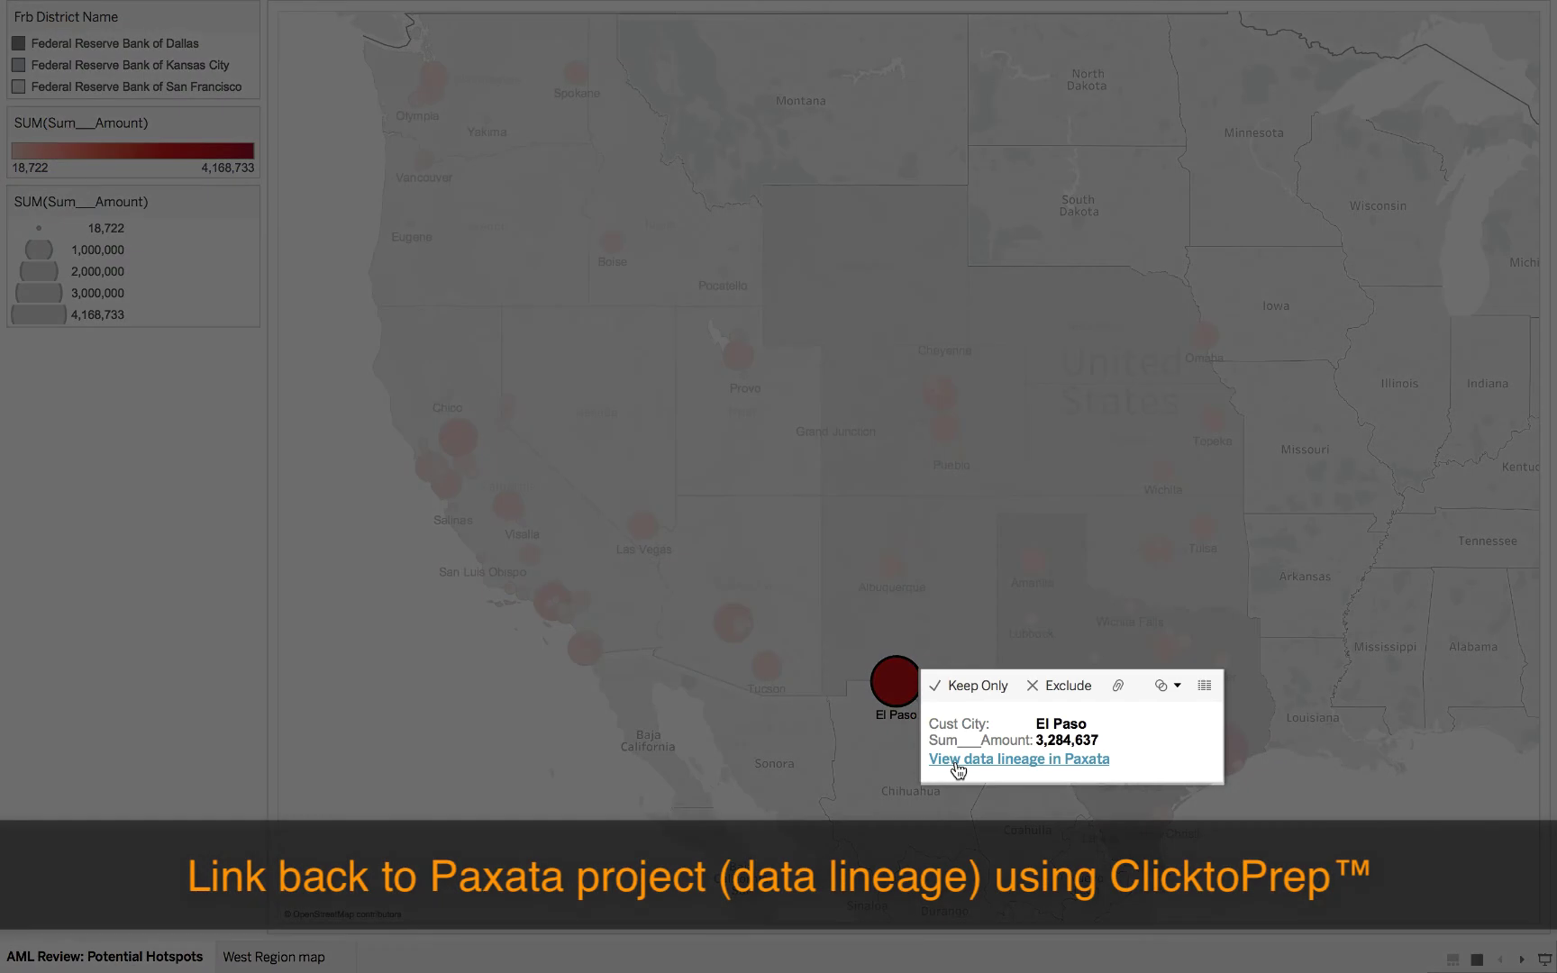
Step: Open El Paso's data lineage in Paxata from its tooltip link
{"action": "left_click", "coordinate": [957, 762]}
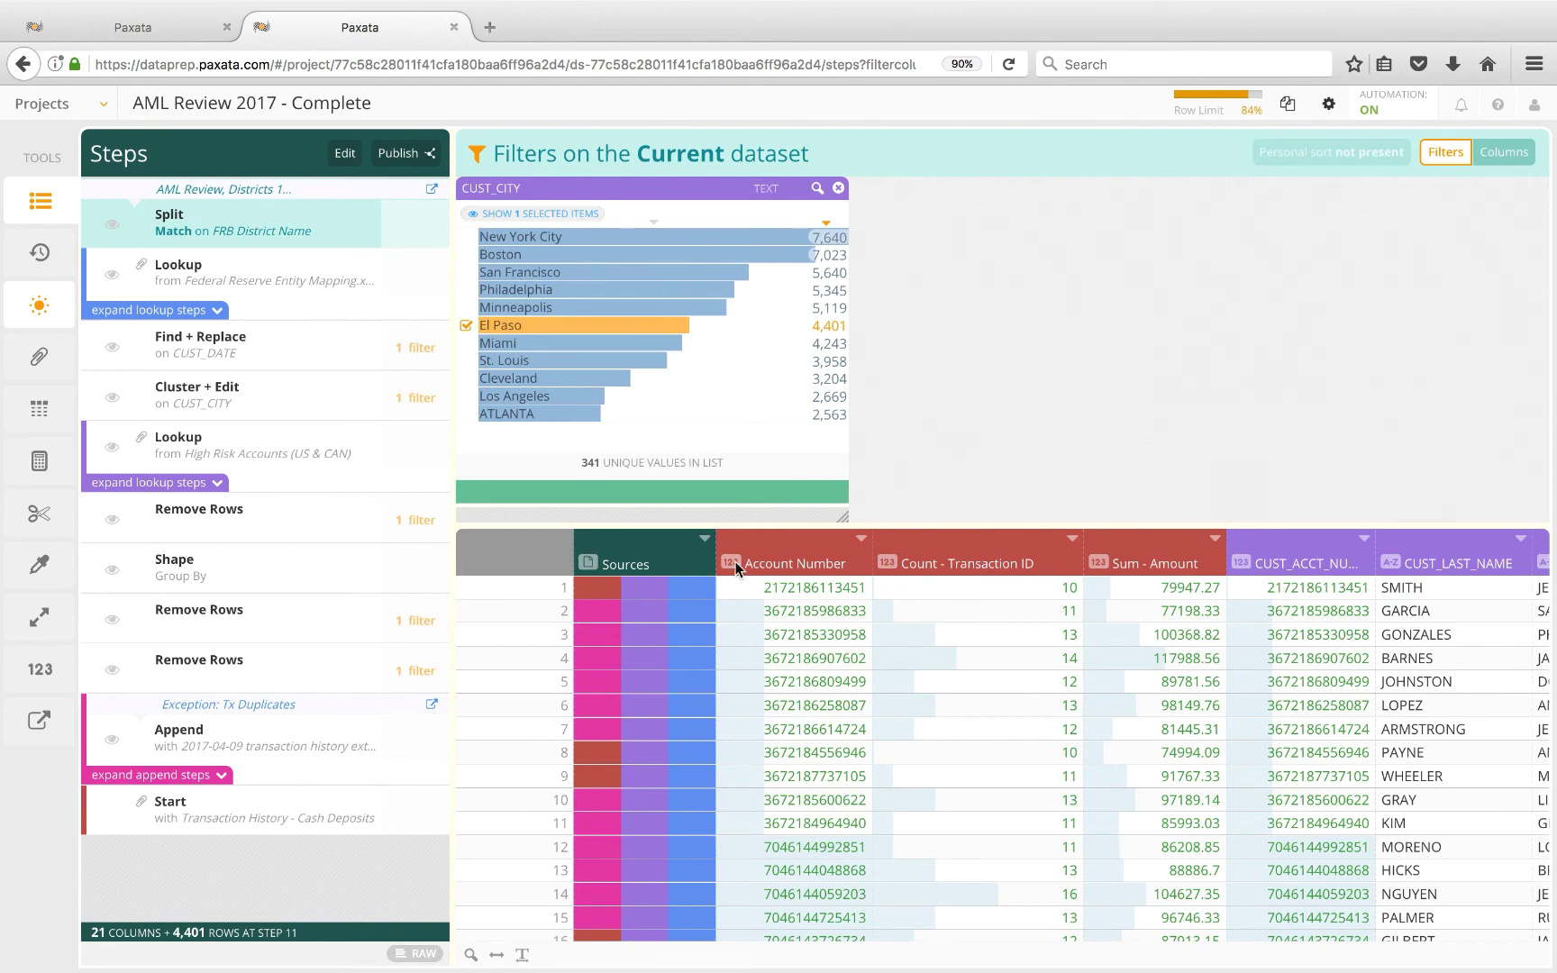
Step: Find the grid's columns named 'City', showing CUST_CITY and Capital City
{"action": "left_click", "coordinate": [470, 954]}
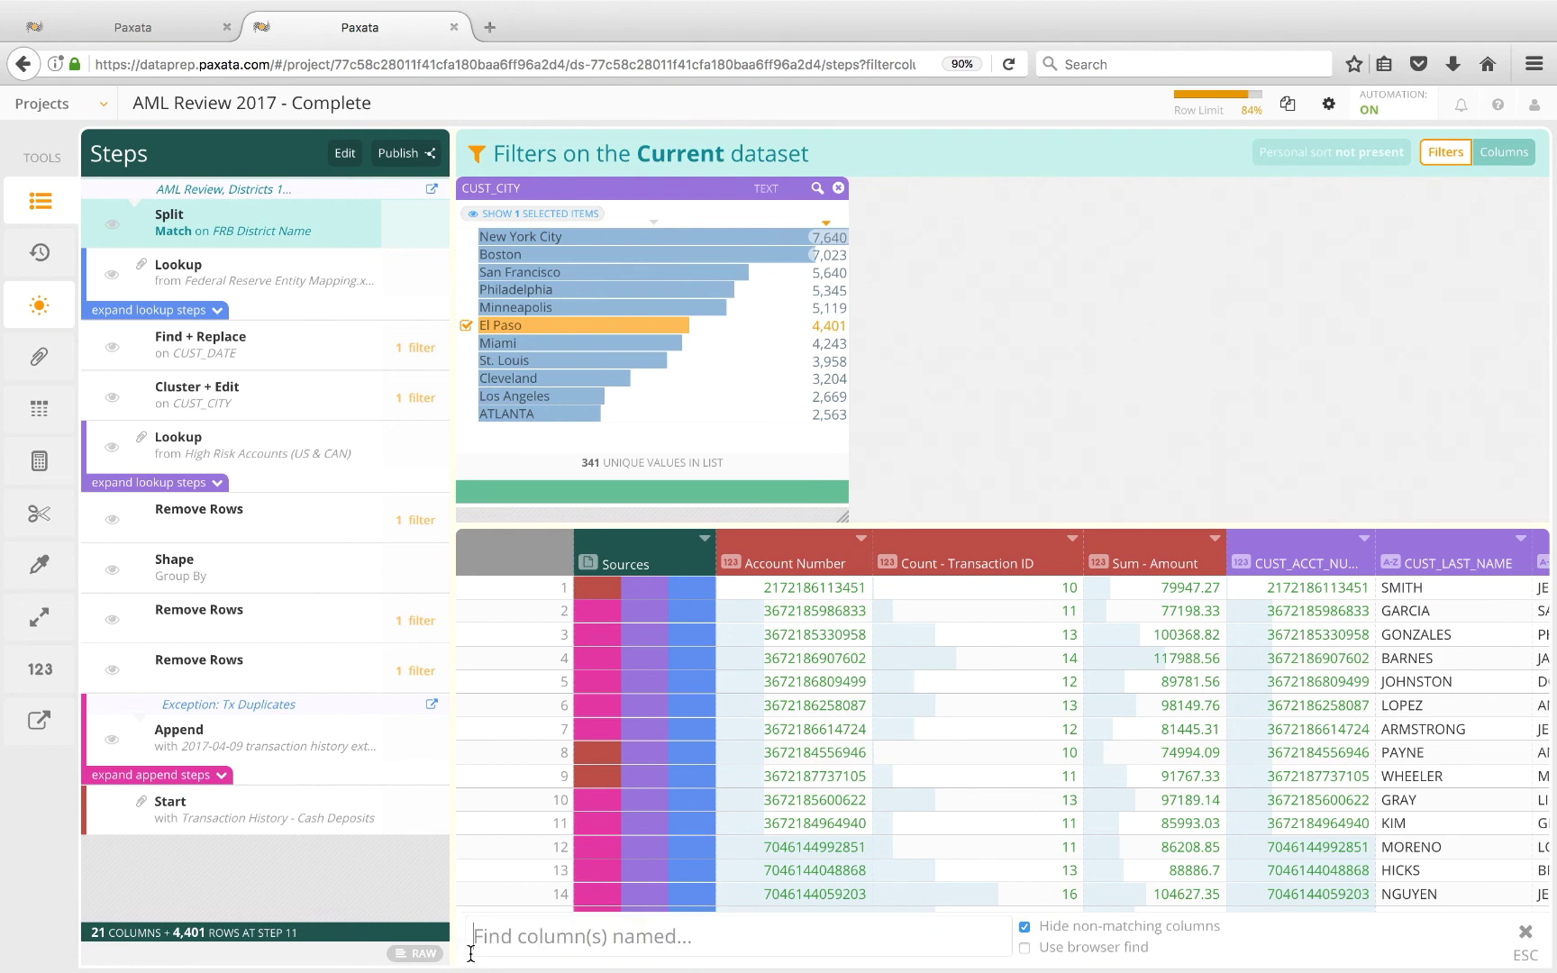
{"action": "type", "text": "C"}
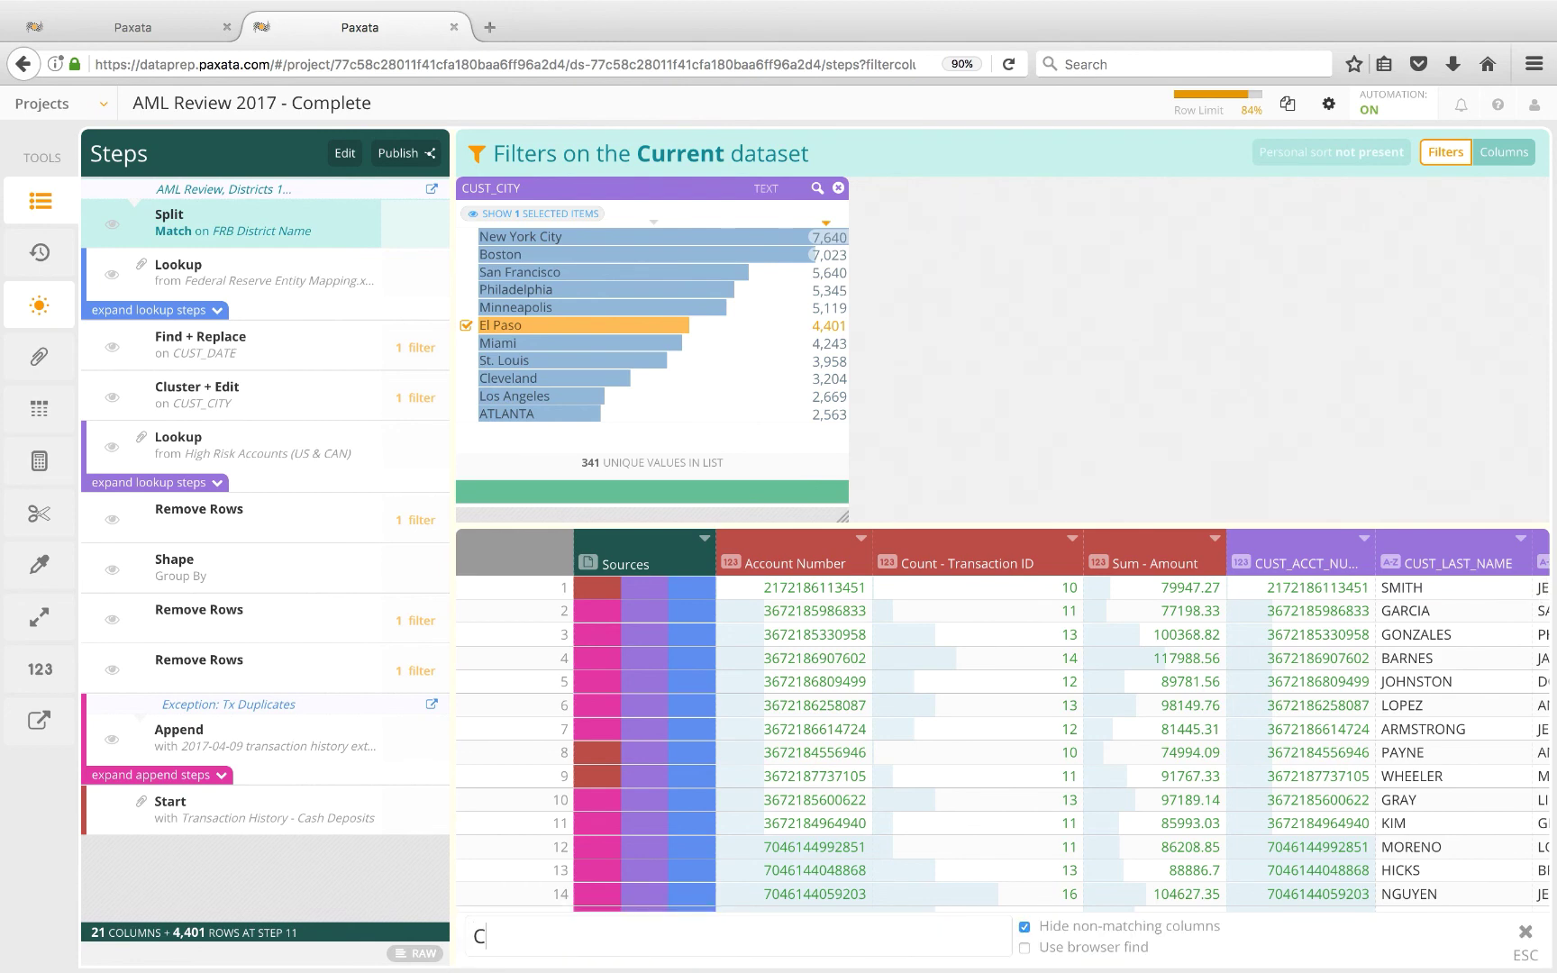
{"action": "type", "text": "ity"}
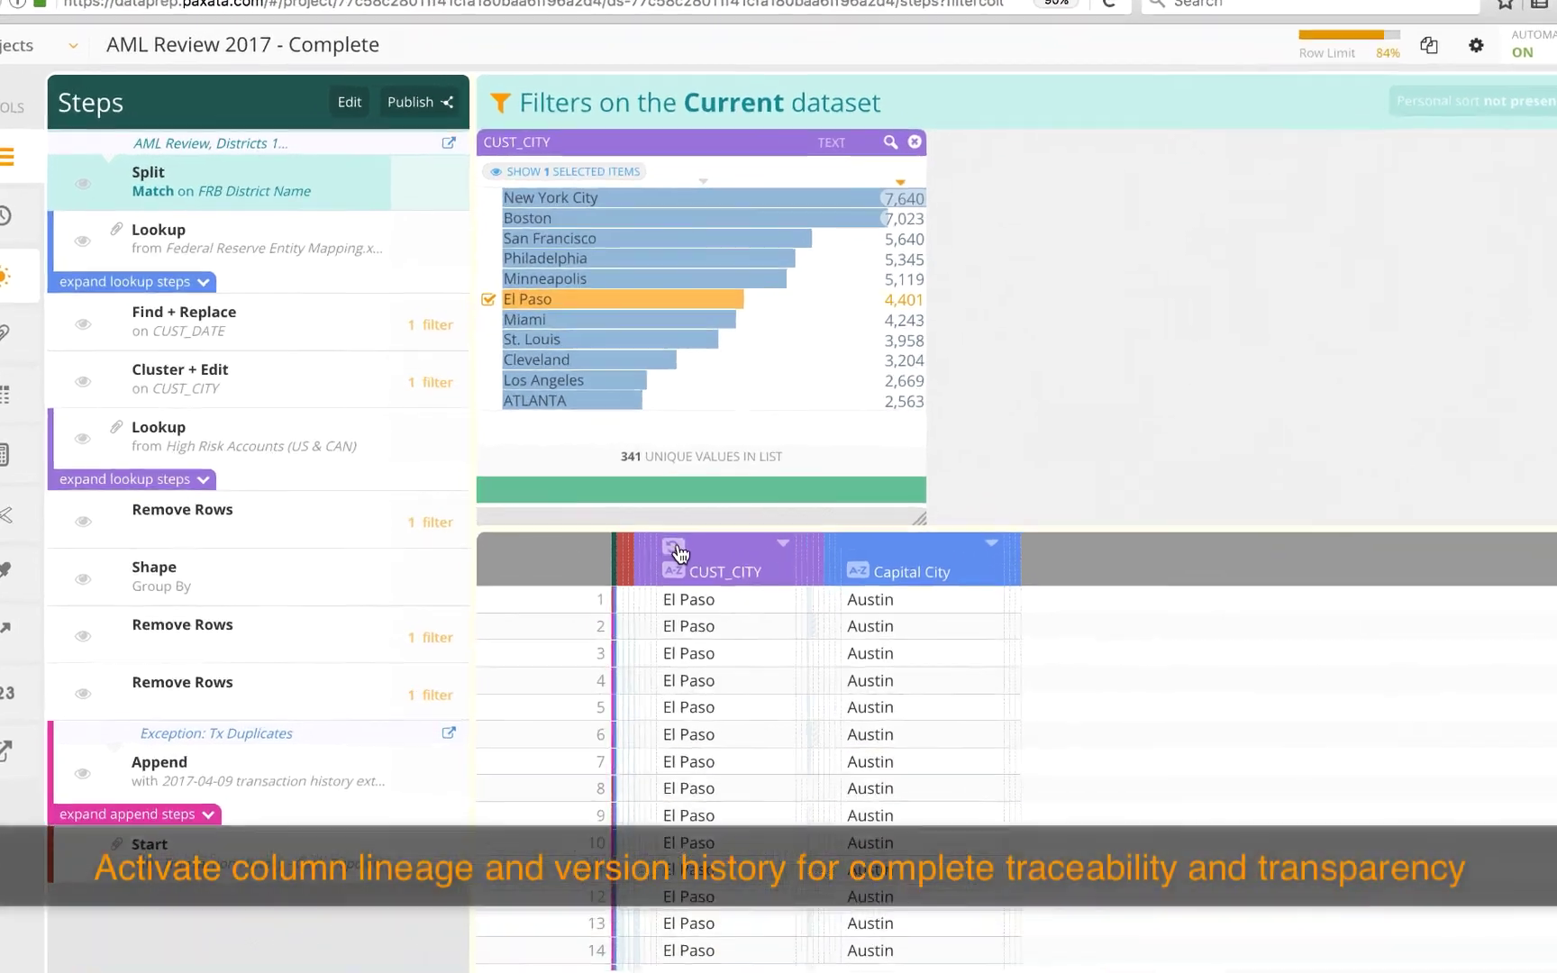
Step: Trace CUST_CITY's lineage across all steps, then clear the lineage and the column search
{"action": "mouse_move", "coordinate": [633, 545]}
{"action": "left_click", "coordinate": [740, 557]}
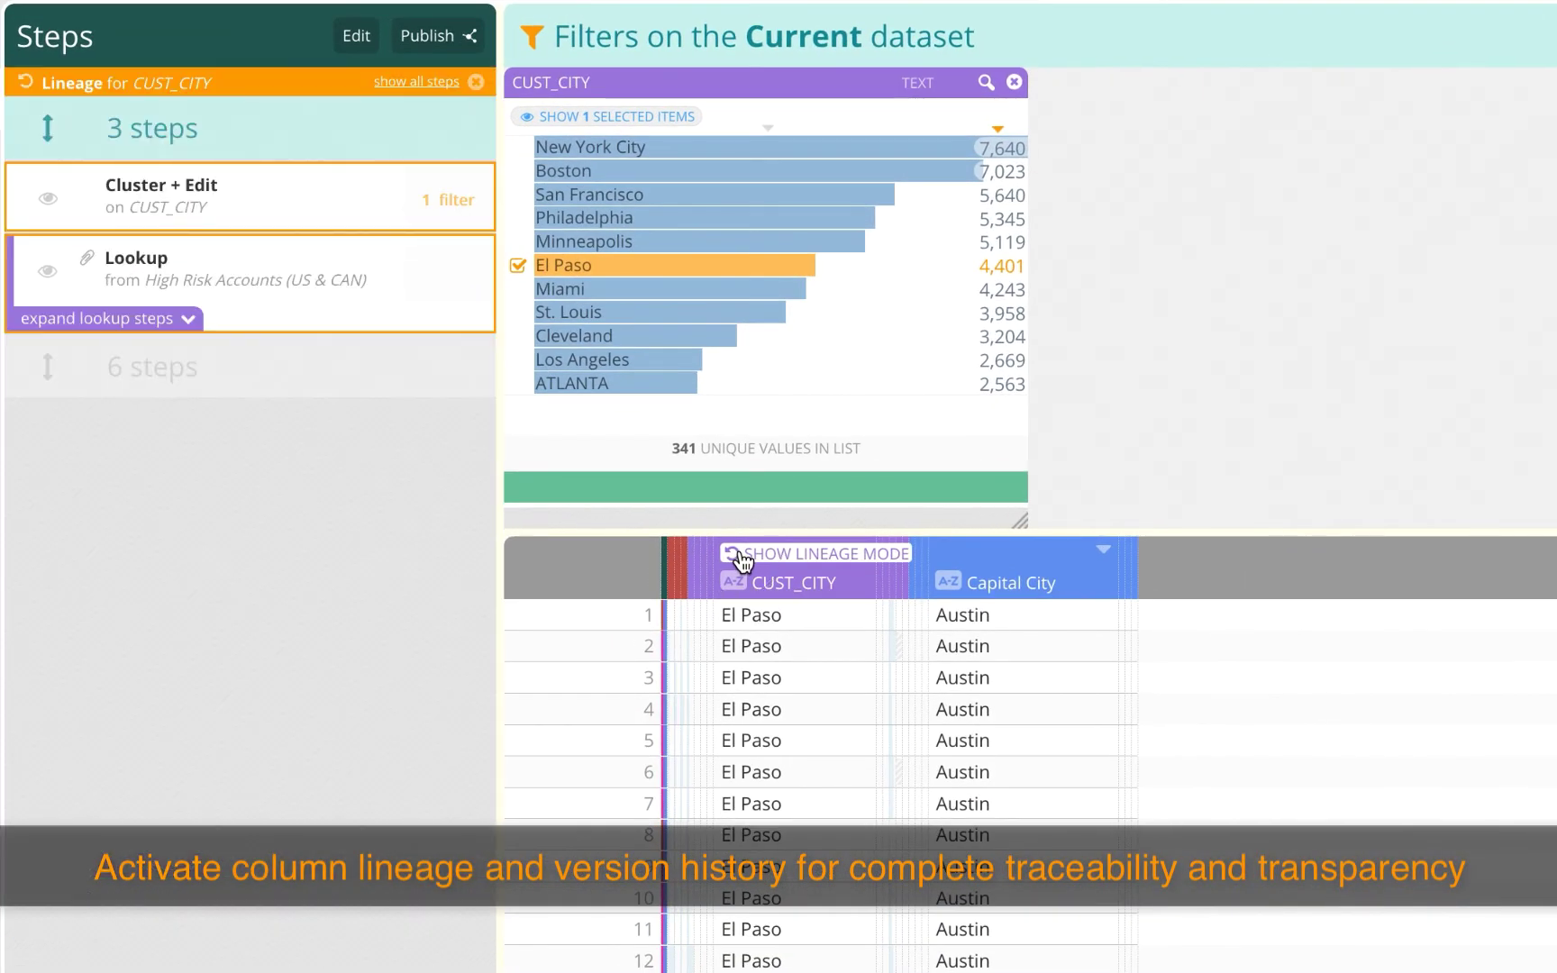
{"action": "left_click", "coordinate": [420, 82]}
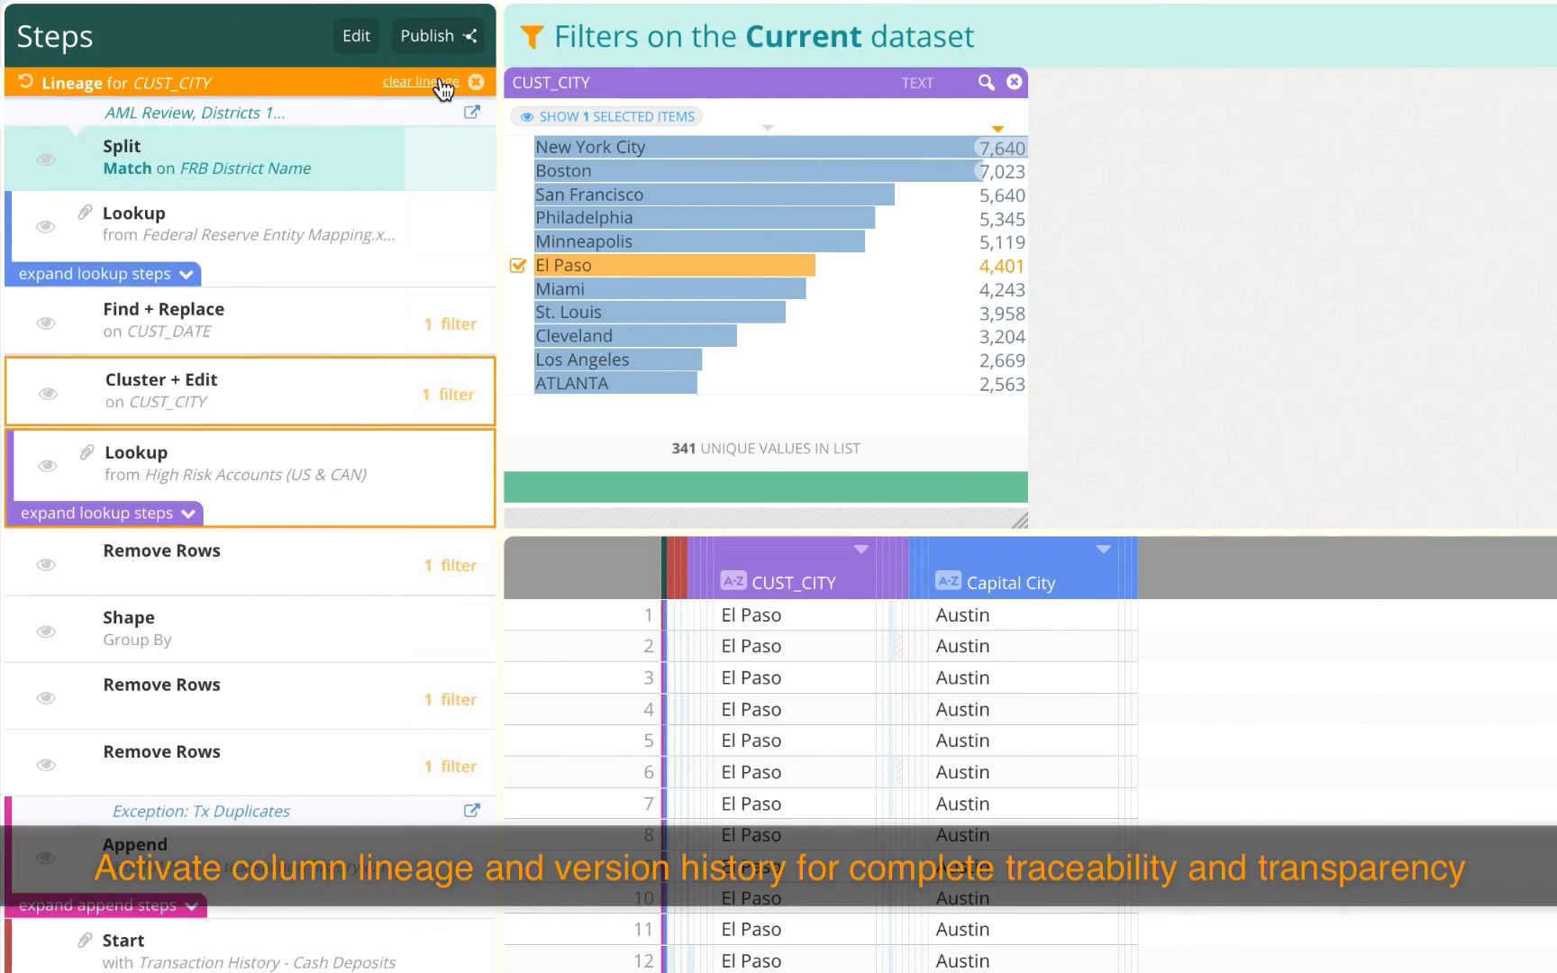
{"action": "left_click", "coordinate": [476, 82]}
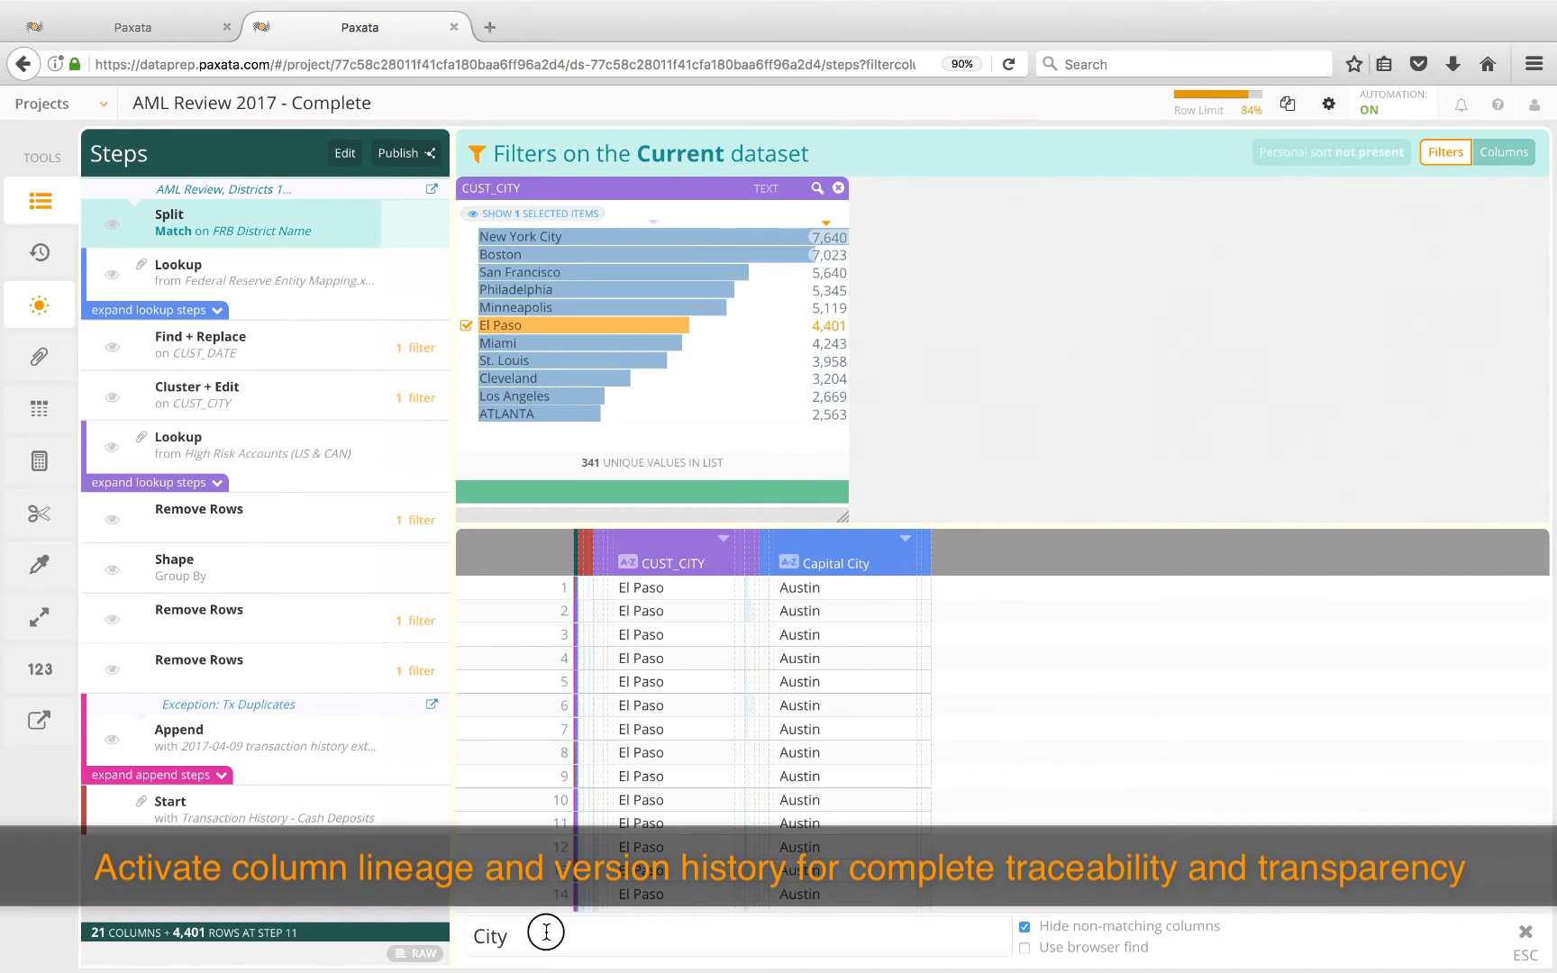
{"action": "key", "text": "Escape"}
{"action": "key", "text": "Escape"}
Step: View the version history, then open Project Automation for AML Review 2017 - Complete
{"action": "left_click", "coordinate": [42, 247]}
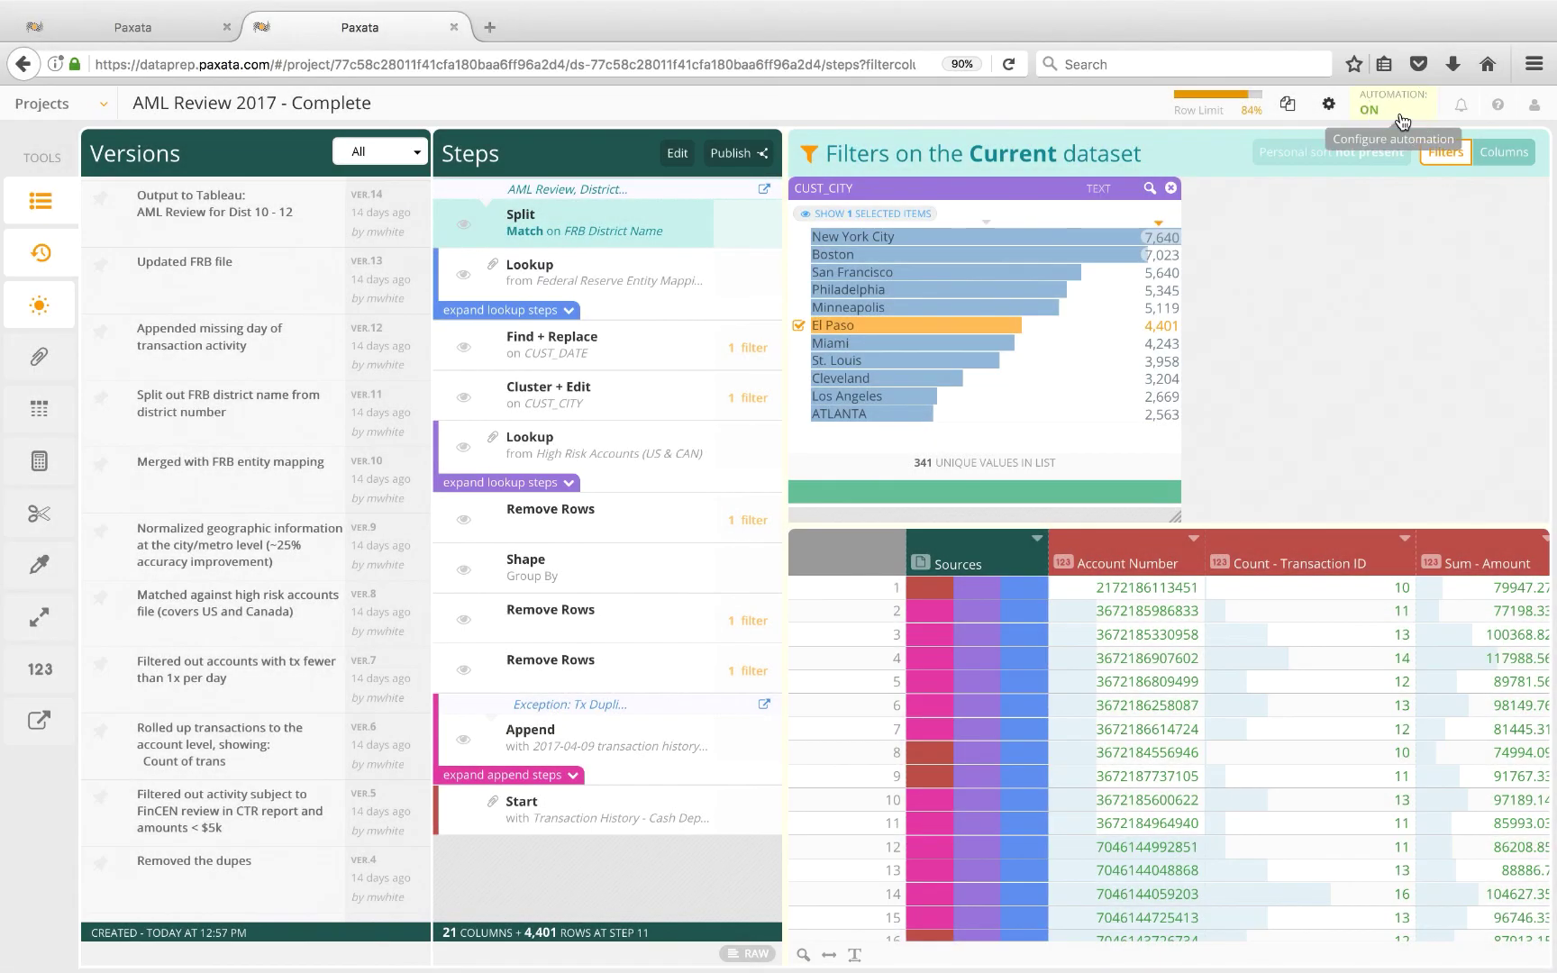
{"action": "left_click", "coordinate": [1402, 119]}
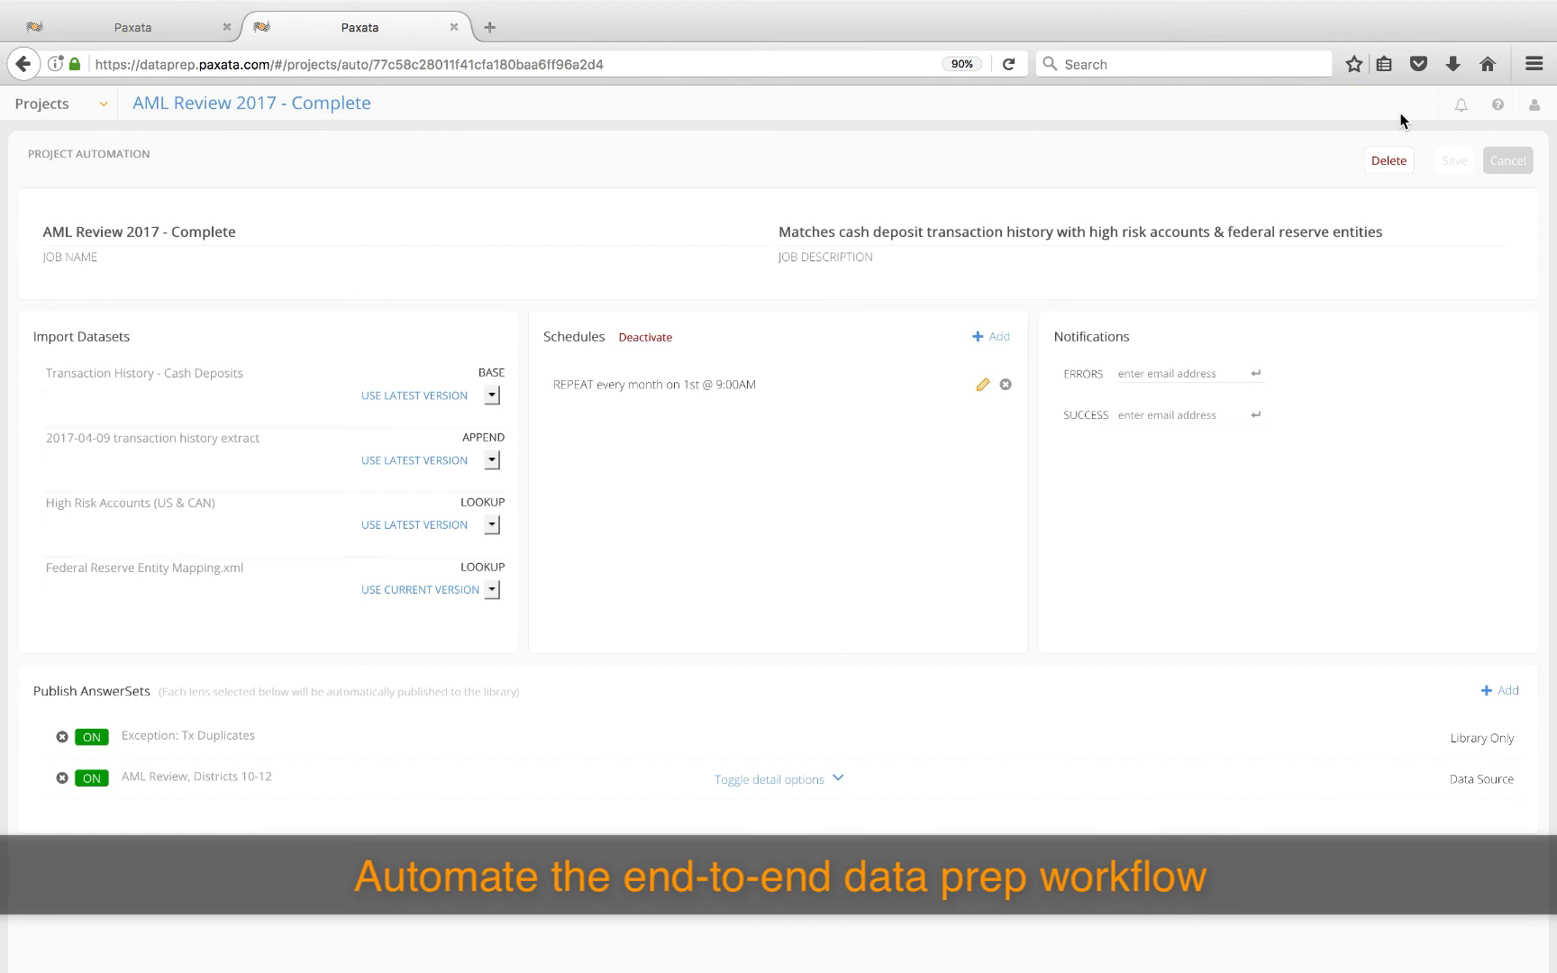